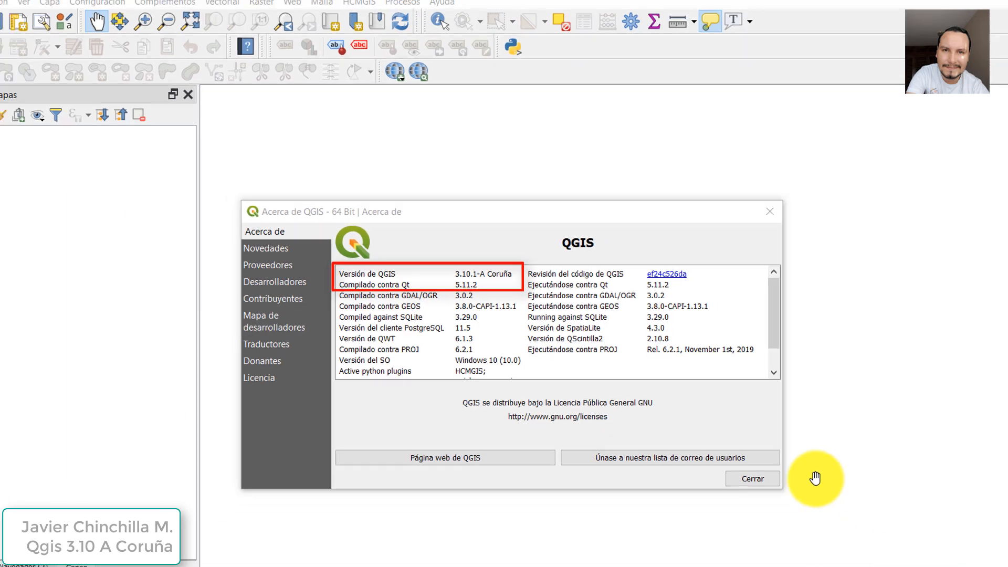
# Step: Examine the PUNTO, IDENTIFICA, PLANO, X, Y and PROVINCIA columns of the coordinate table in the Excel workbook MachoteCoordenadasCRTM.xlsx
pyautogui.press('Escape')
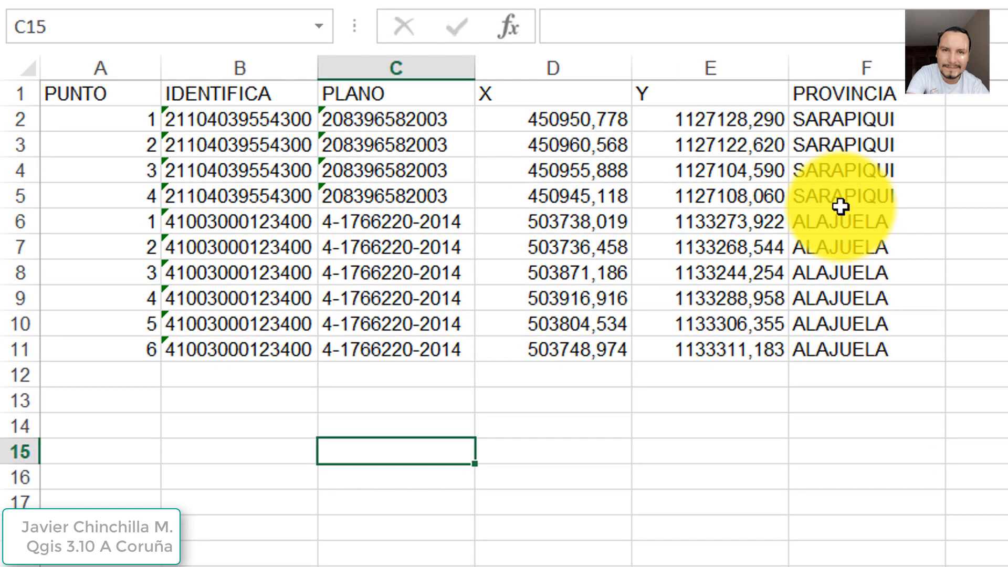
pyautogui.click(113, 64)
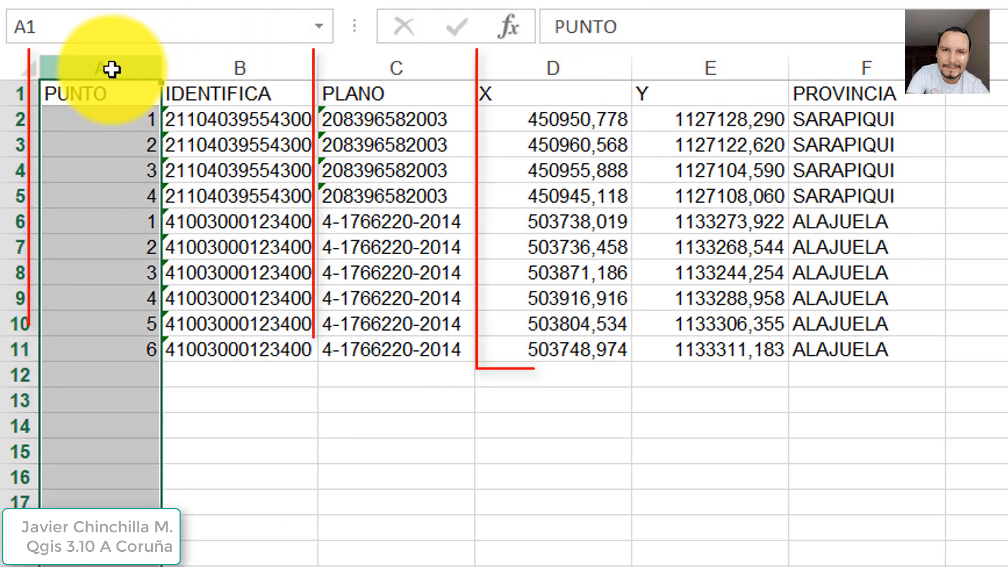
pyautogui.click(424, 66)
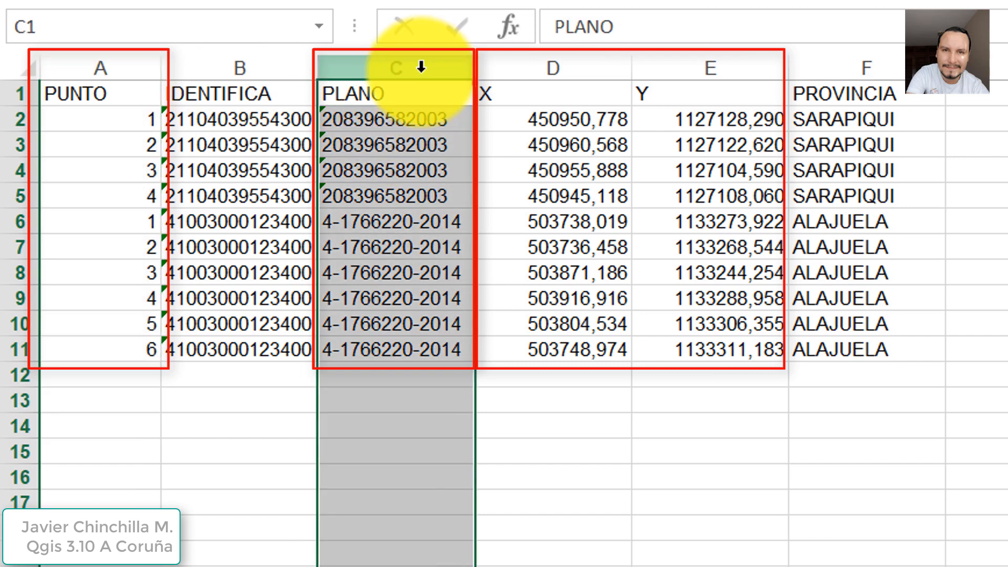
pyautogui.moveTo(556, 67); pyautogui.dragTo(689, 74)
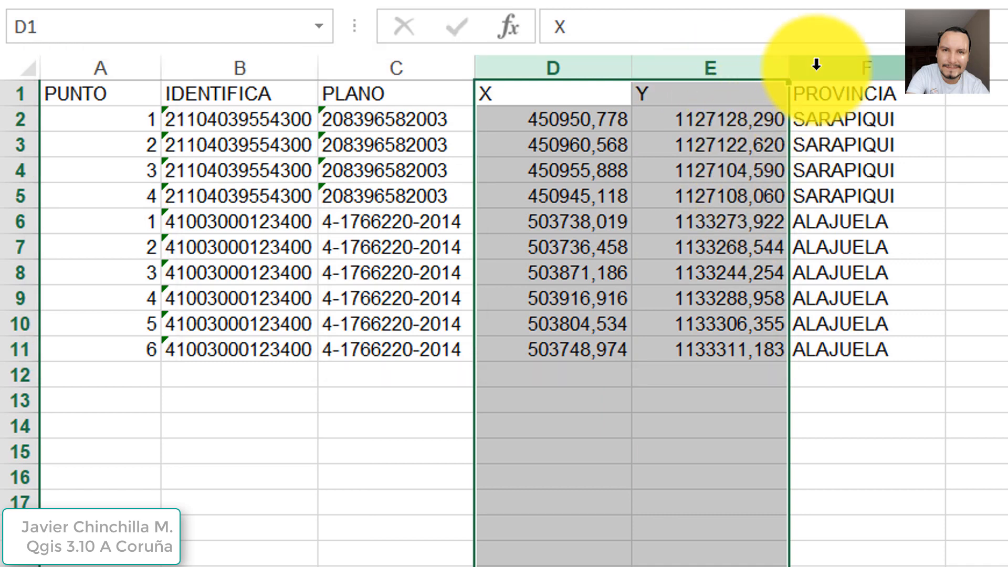
pyautogui.click(277, 70)
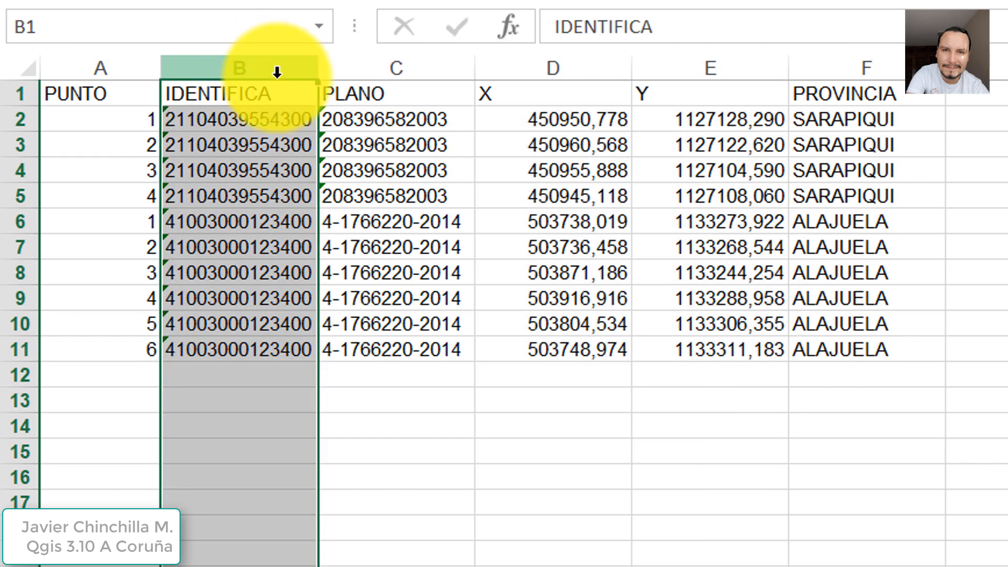
pyautogui.keyDown('ctrl'); pyautogui.click(848, 72); pyautogui.keyUp('ctrl')
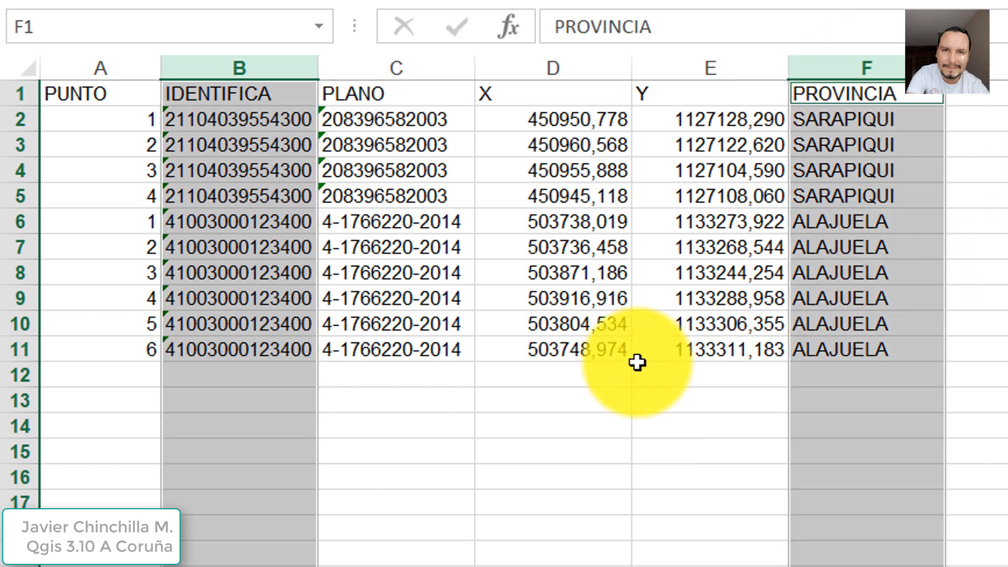
pyautogui.click(414, 66)
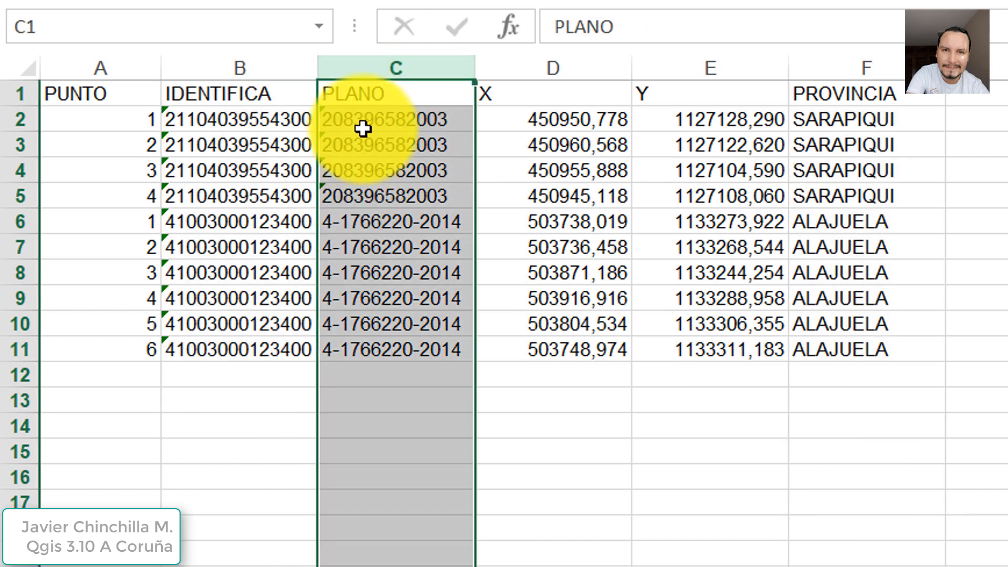
pyautogui.moveTo(386, 126); pyautogui.dragTo(836, 206)
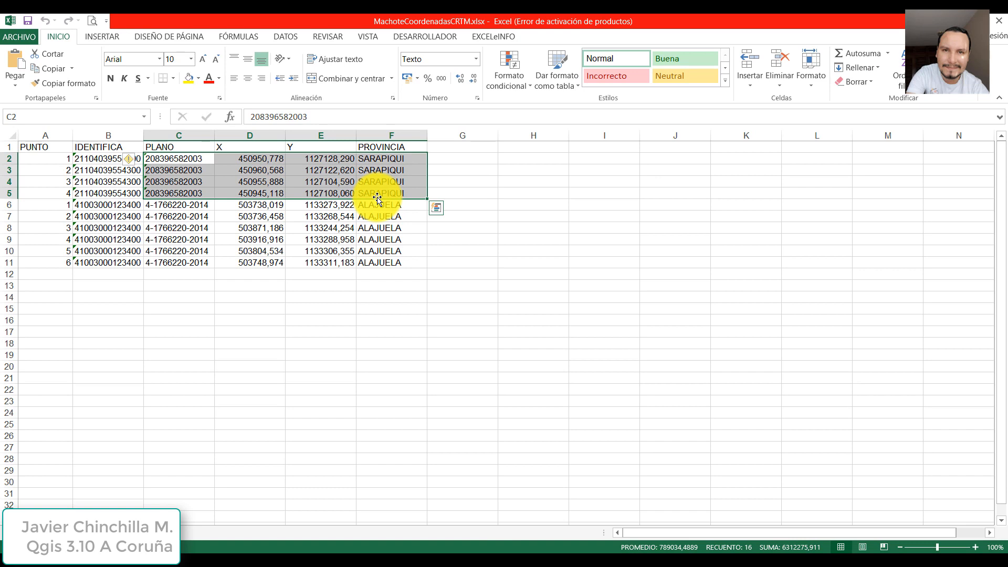
pyautogui.click(482, 266)
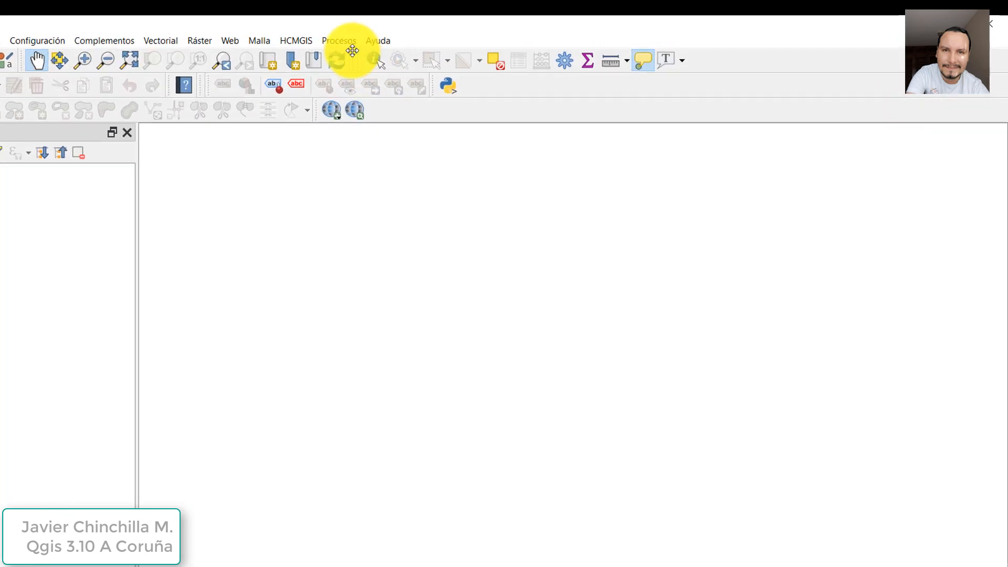
# Step: In QGIS, show the Processing toolbox and check the Processing entry among the installed plugins
pyautogui.click(338, 42)
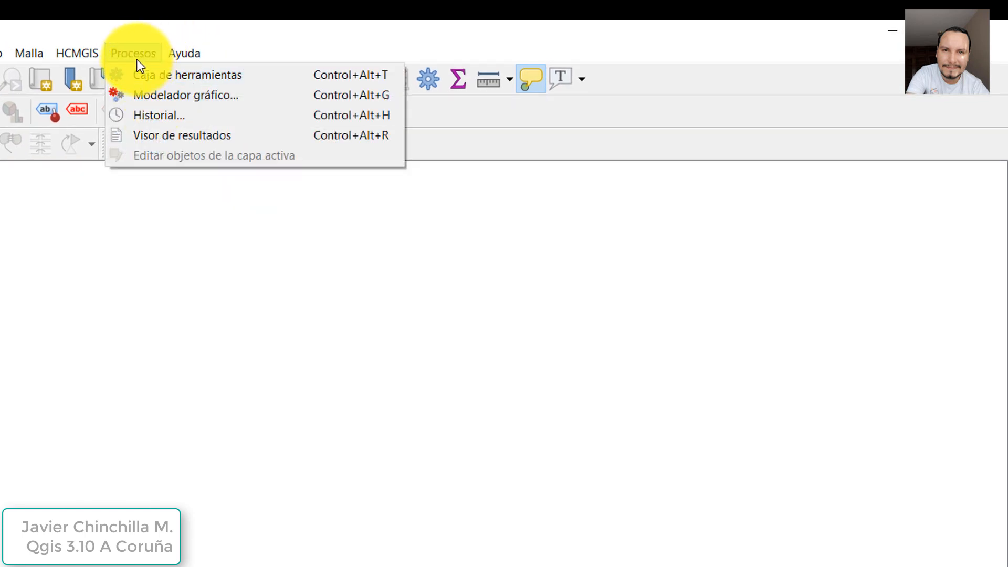
pyautogui.click(144, 75)
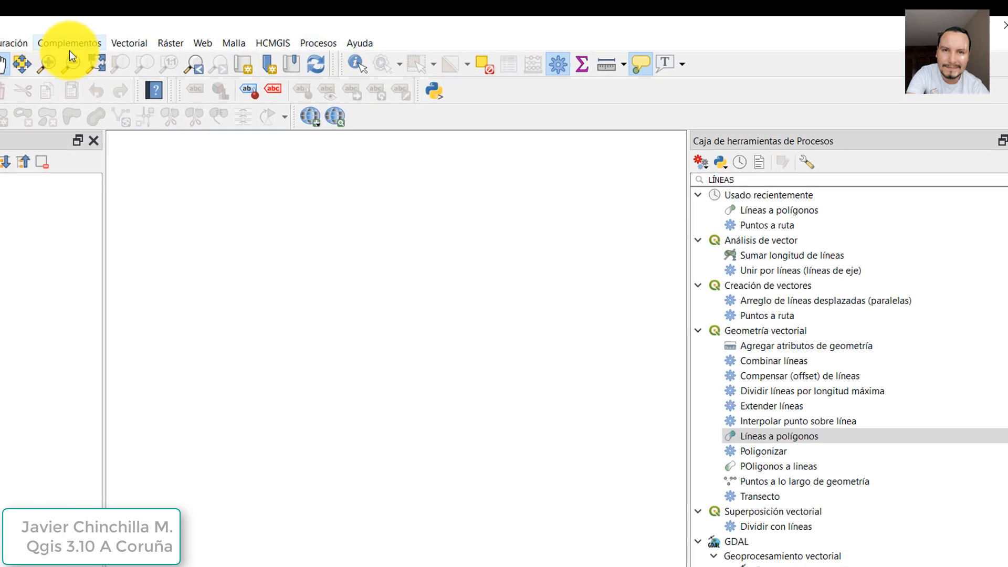
pyautogui.click(68, 42)
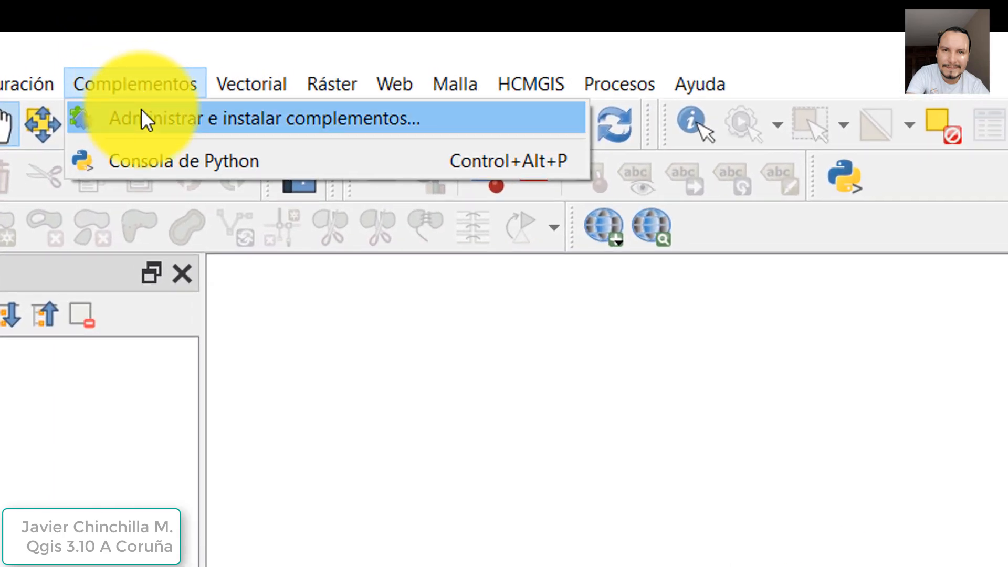
pyautogui.click(141, 109)
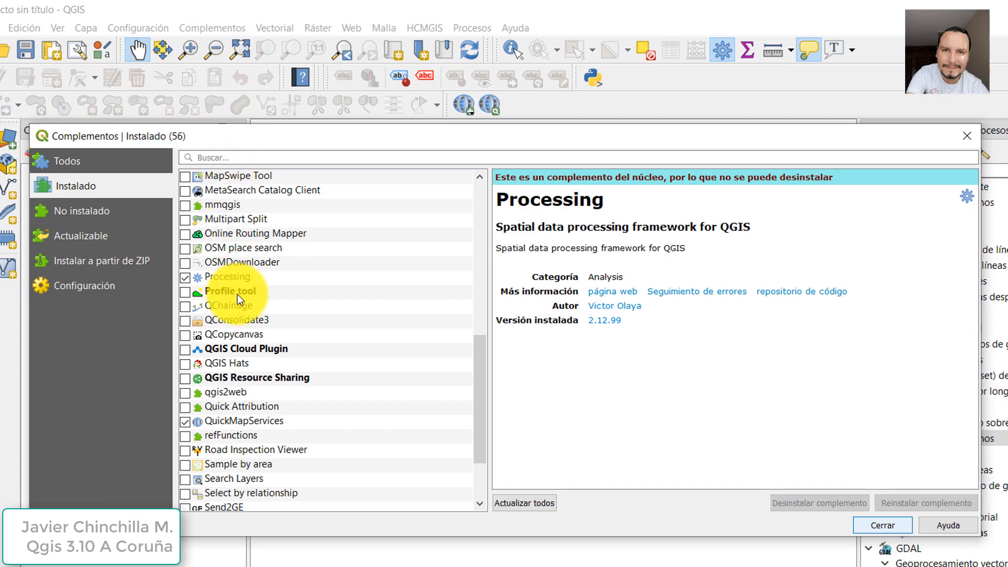
pyautogui.click(228, 276)
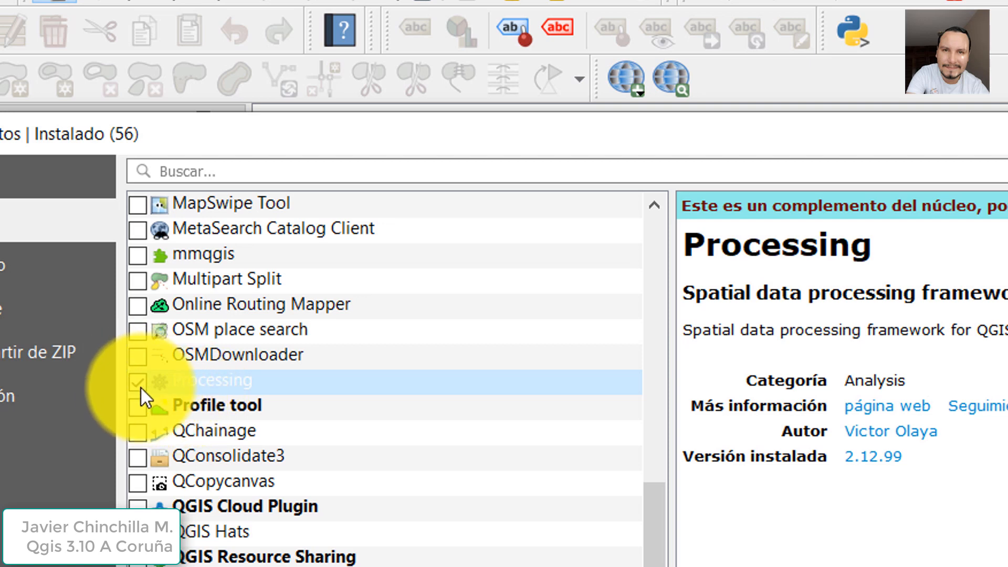
pyautogui.press('Escape')
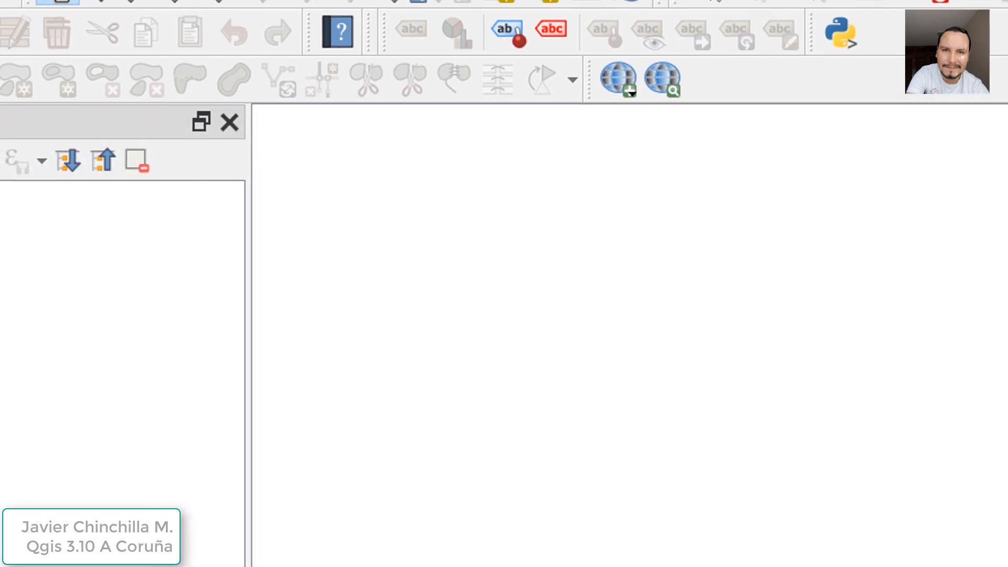
# Step: Review the ORDEN DE PROCESOS notes in Notepad++, covering the point layer's fields and SRC, Puntos a Ruta and Líneas a polígonos
pyautogui.moveTo(401, 563)
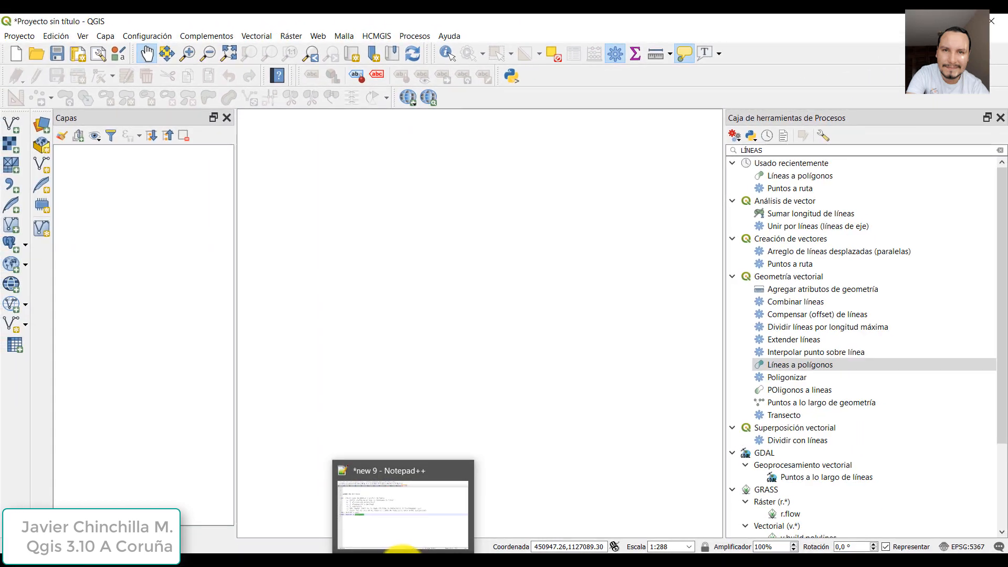
pyautogui.click(402, 563)
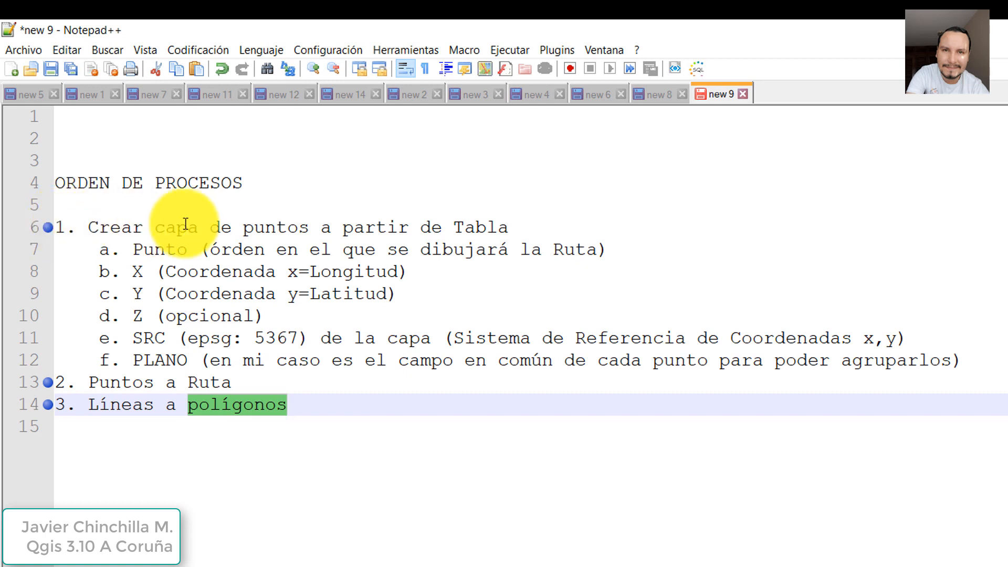
pyautogui.doubleClick(275, 227)
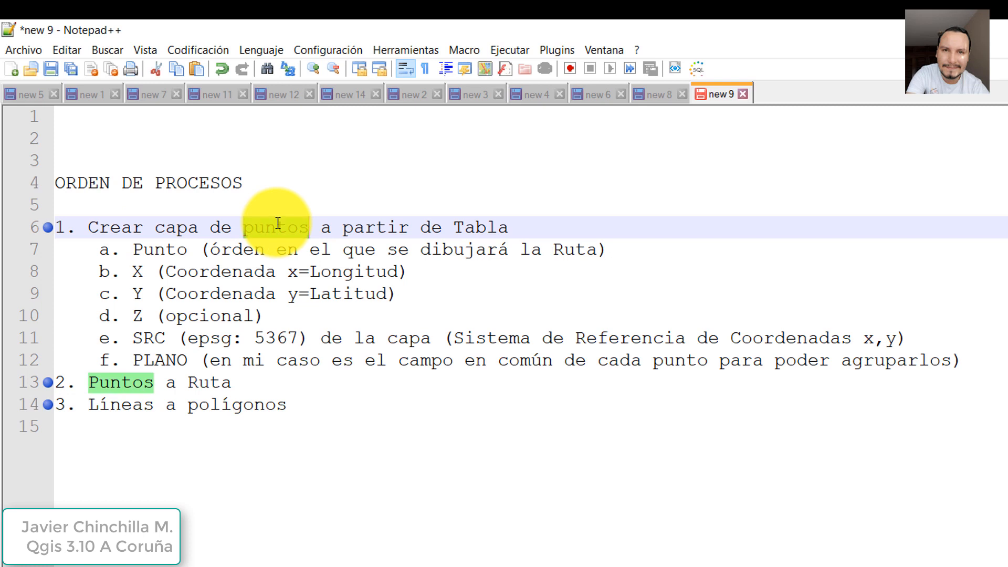
pyautogui.click(258, 405)
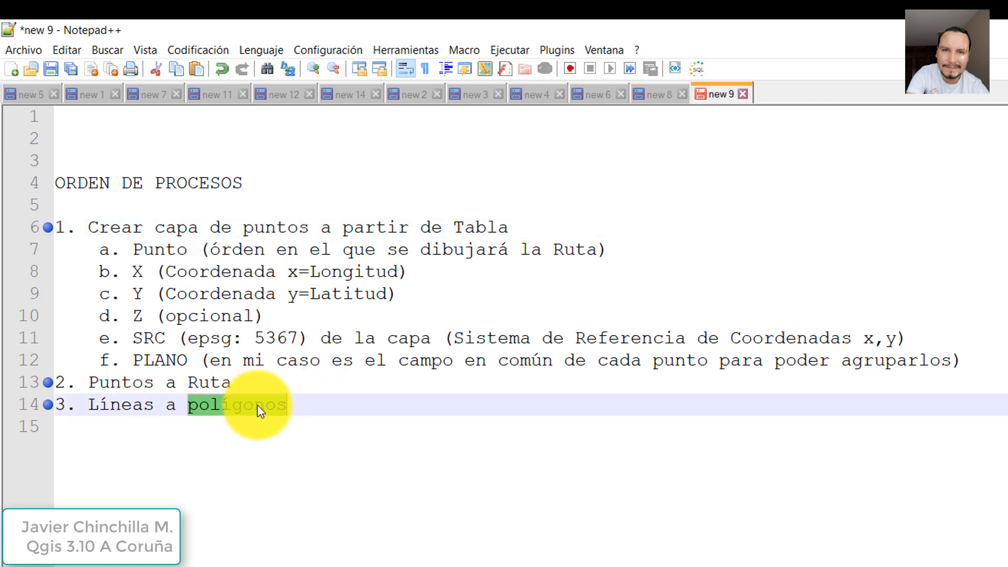
pyautogui.moveTo(88, 228); pyautogui.dragTo(282, 225)
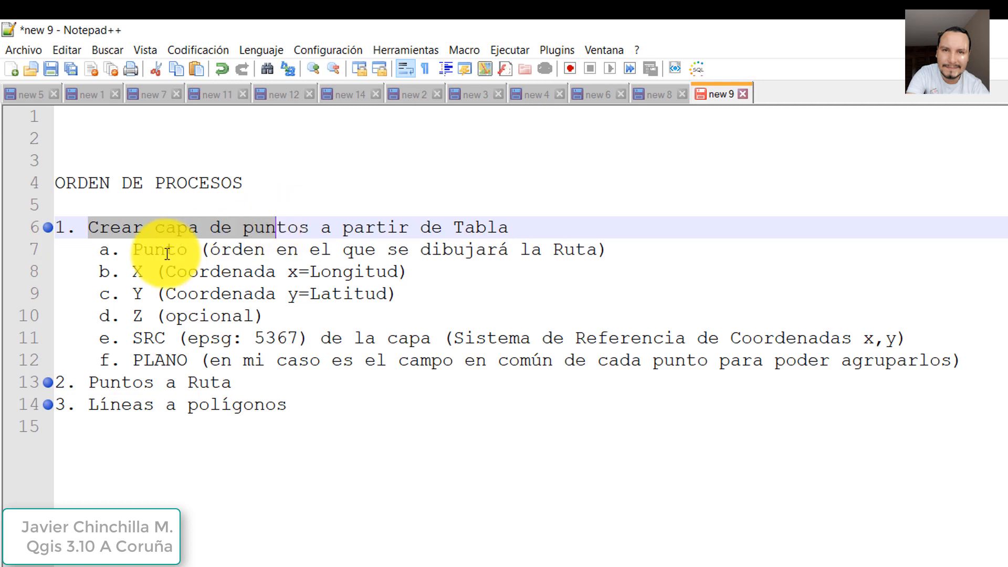
pyautogui.click(143, 272)
pyautogui.doubleClick(141, 292)
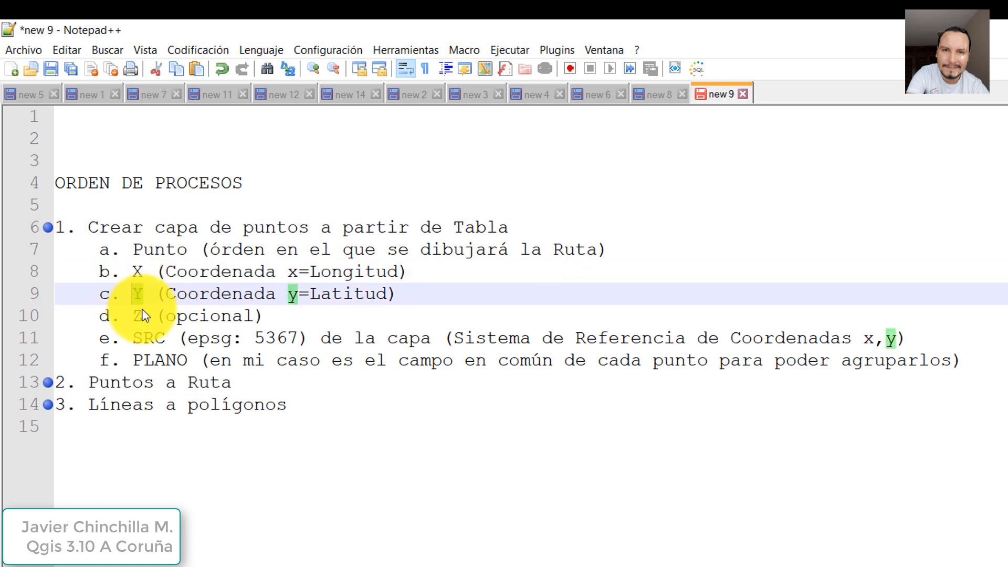
pyautogui.doubleClick(178, 361)
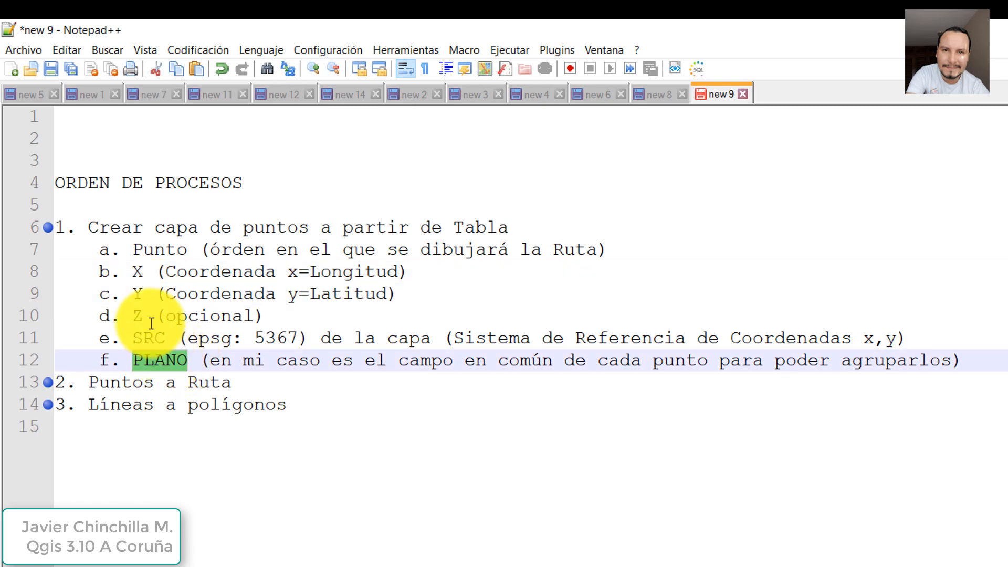
pyautogui.click(140, 270)
pyautogui.moveTo(140, 270); pyautogui.dragTo(152, 341)
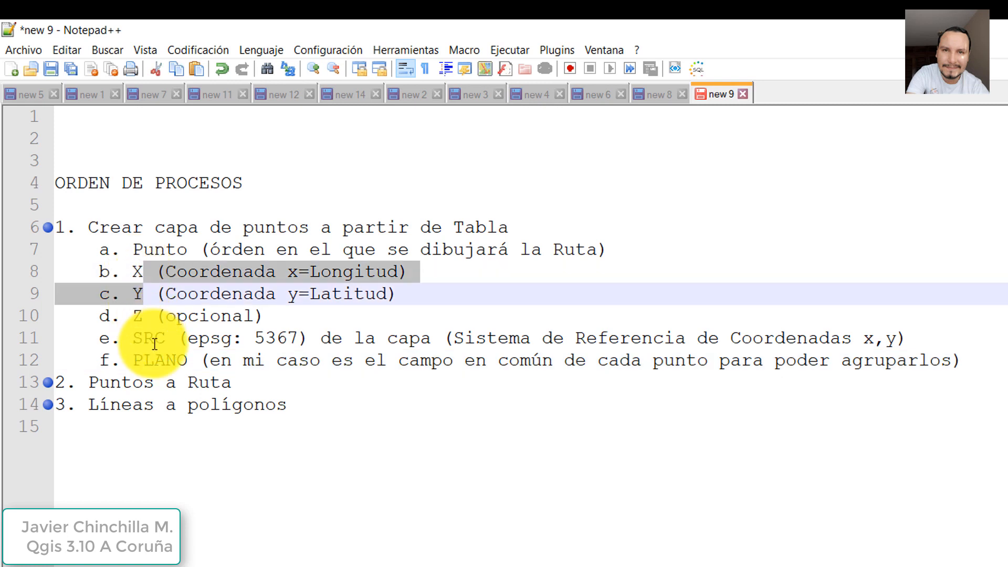
pyautogui.click(152, 338)
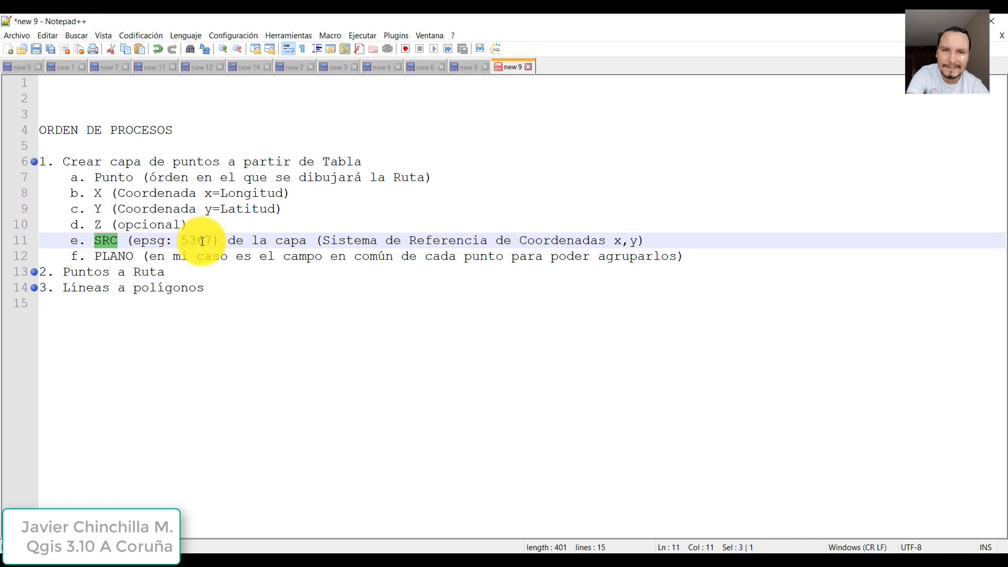
pyautogui.moveTo(126, 161); pyautogui.dragTo(189, 156)
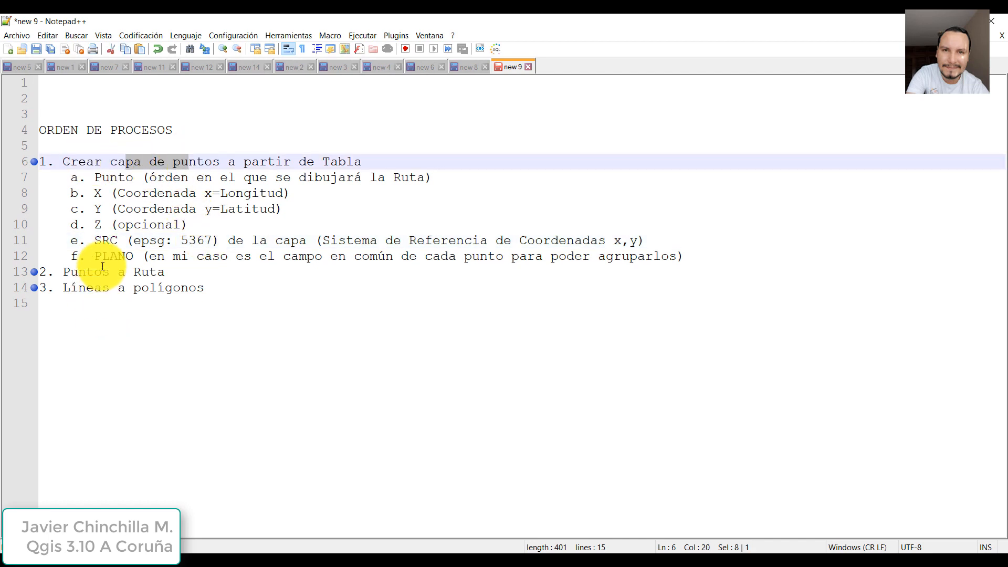
pyautogui.doubleClick(148, 271)
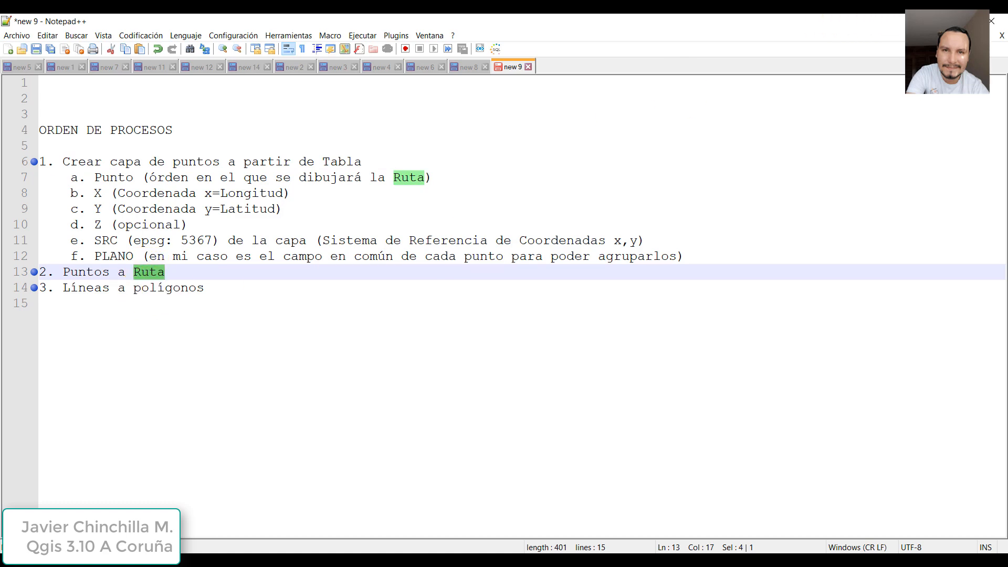
pyautogui.click(929, 21)
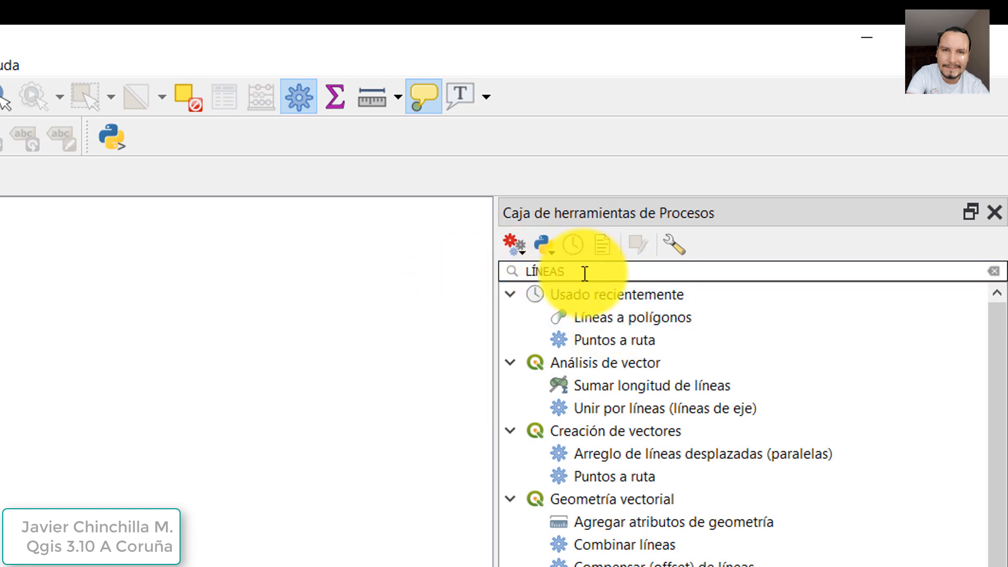
# Step: Search the QGIS Processing toolbox for "CREAR CAPA" and open the Crear capa de puntos a partir de tabla algorithm
pyautogui.moveTo(574, 271); pyautogui.dragTo(526, 257)
pyautogui.press('BackSpace')
pyautogui.write('CREAR ')
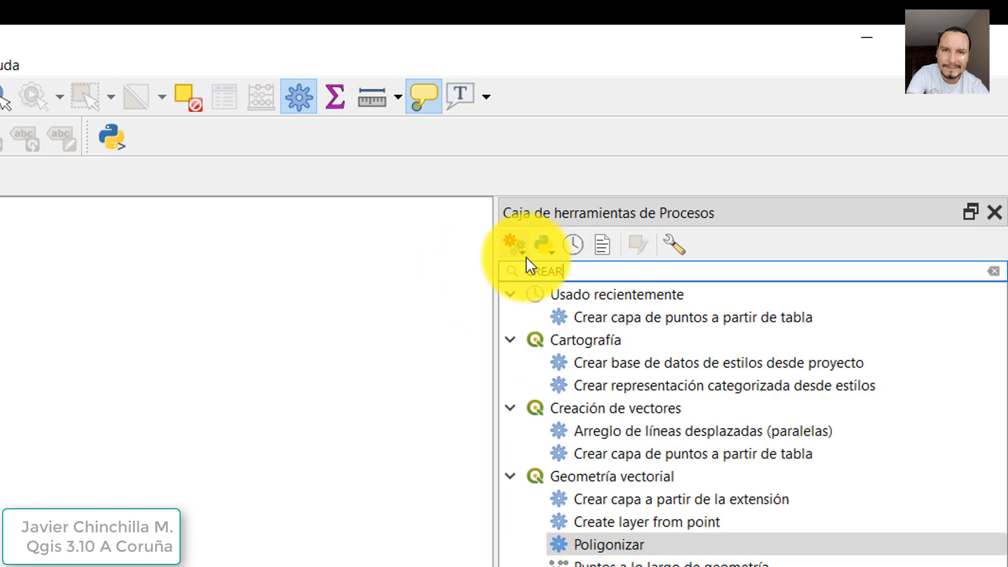
pyautogui.write('CAPA')
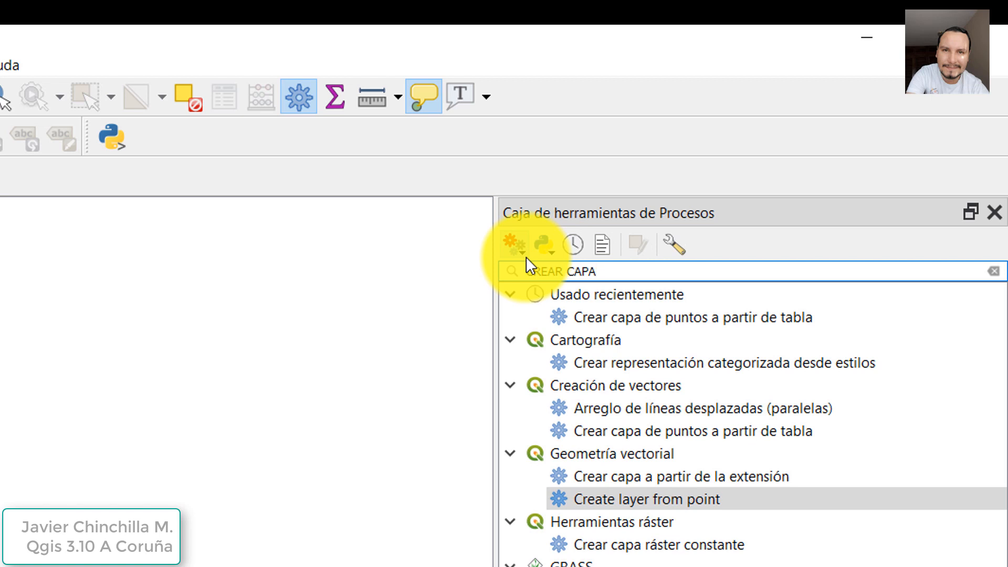
pyautogui.click(663, 429)
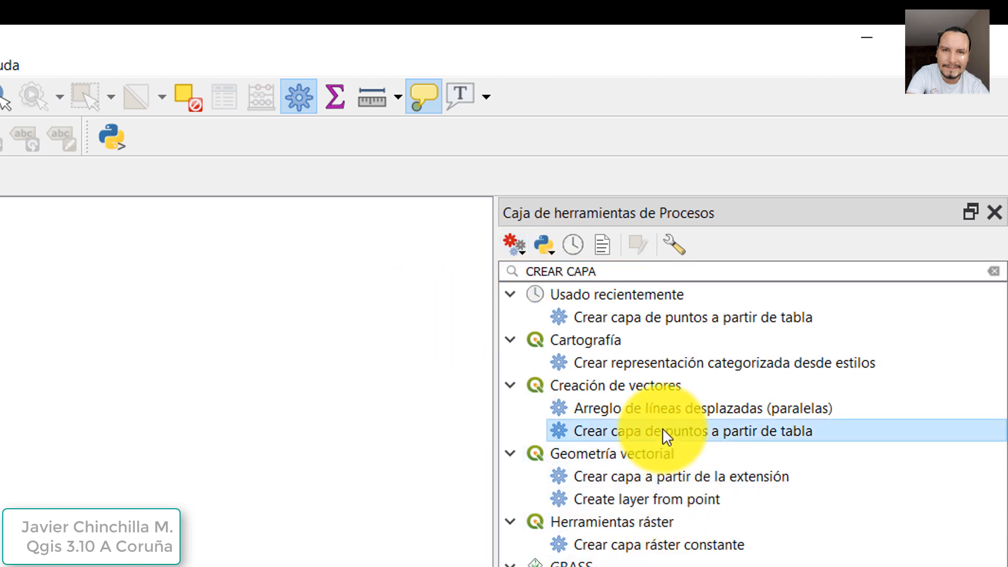
pyautogui.doubleClick(704, 432)
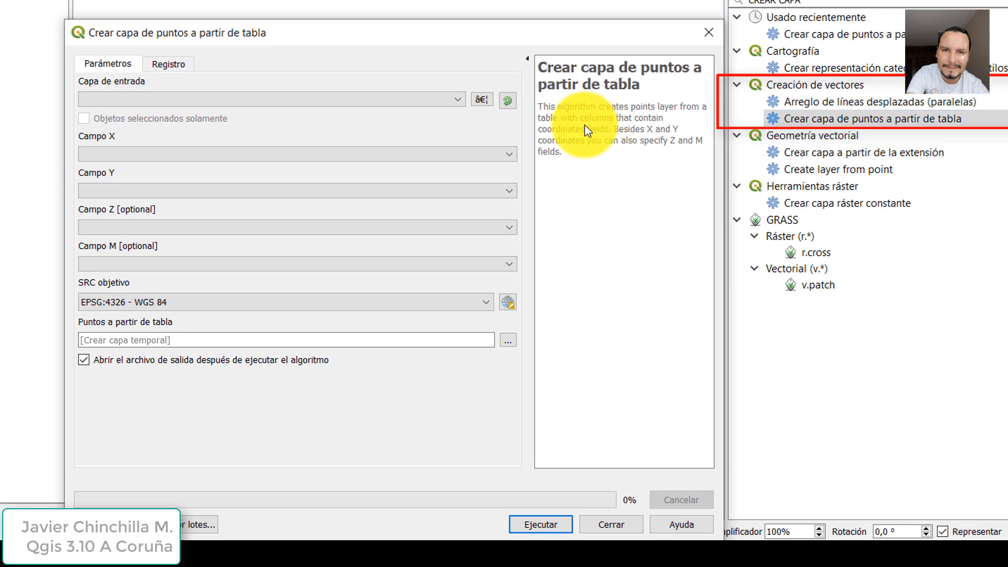
# Step: Load MachoteCoordenadasCRTM.xlsx from the Modelo Qgis3_Ejemplo folder as the algorithm's input layer
pyautogui.click(481, 100)
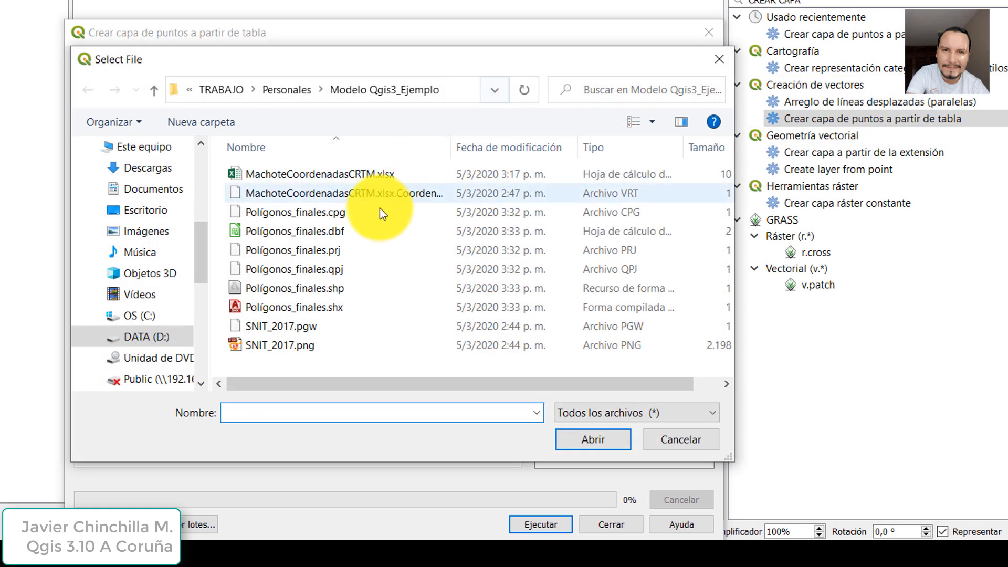
pyautogui.click(326, 174)
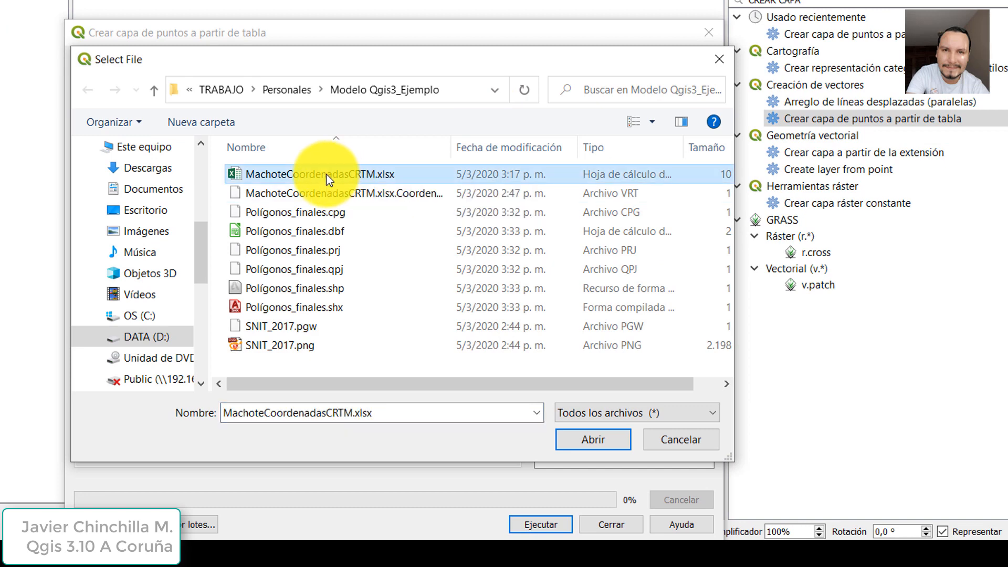
pyautogui.click(597, 439)
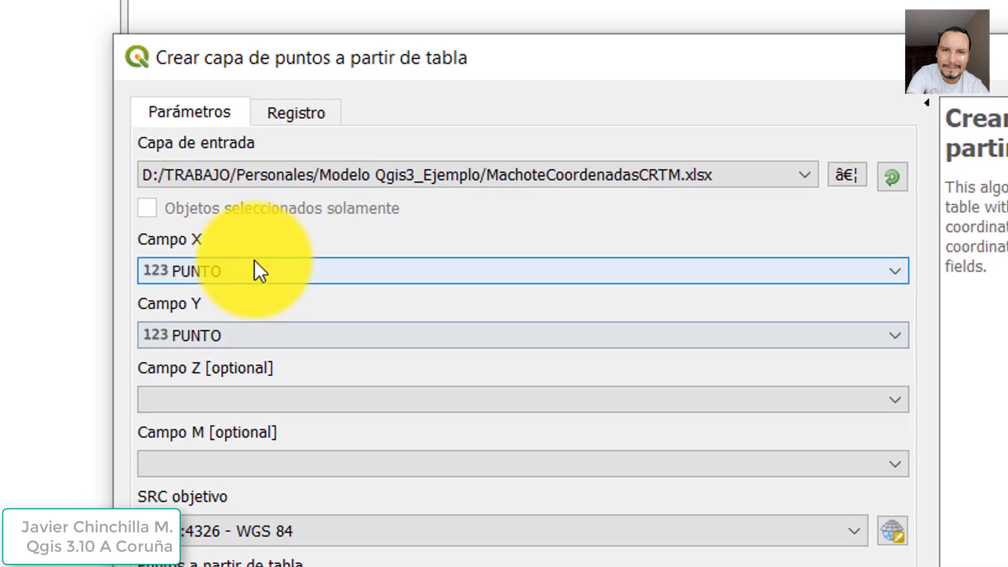
# Step: Assign the table's X column to Campo X and its Y column to Campo Y for the point layer
pyautogui.click(140, 154)
pyautogui.click(206, 369)
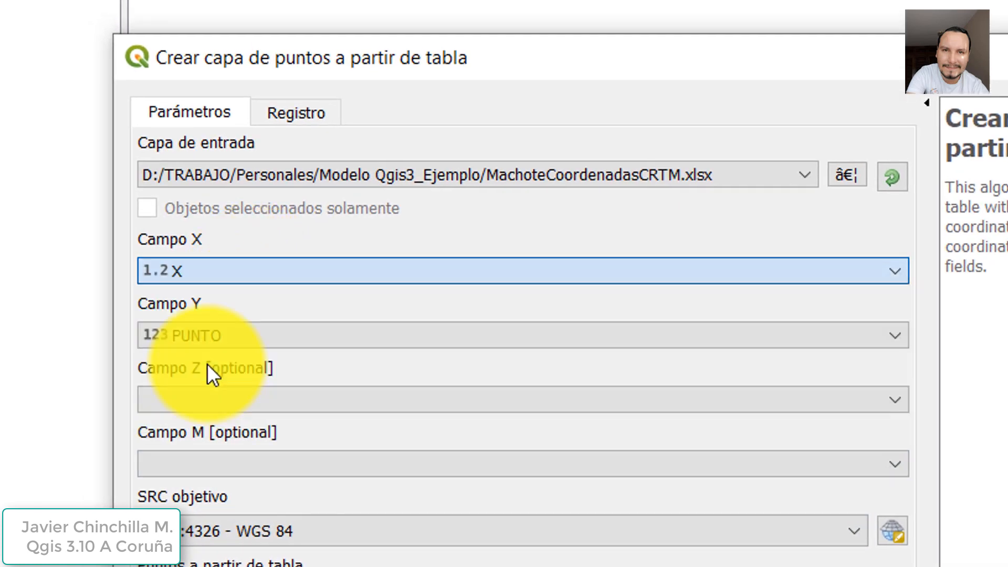
pyautogui.click(216, 339)
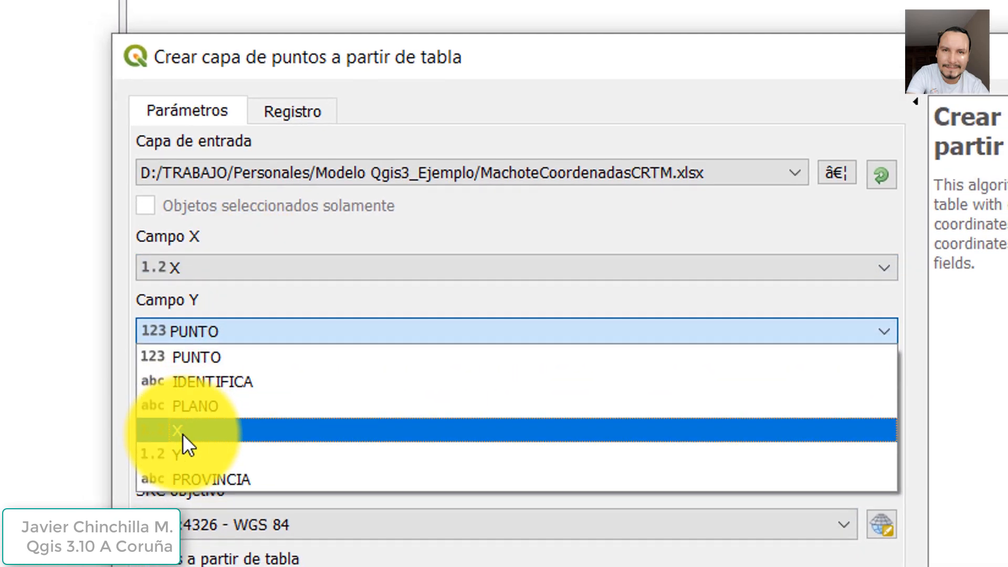
pyautogui.click(183, 439)
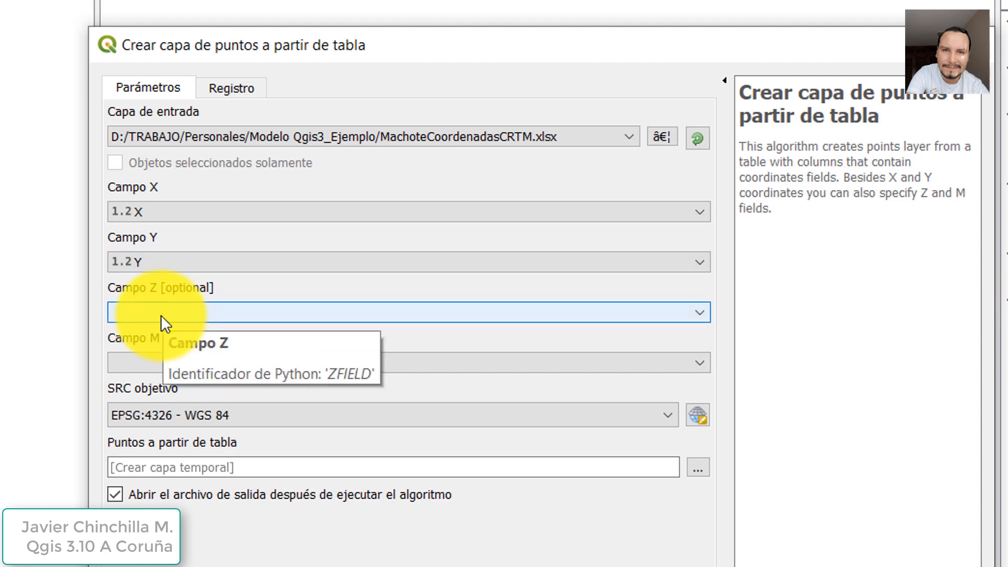
# Step: Set the target SRC to the project's EPSG:5367 - CR05 / CRTM05, run the temporary point layer creation and close the algorithm
pyautogui.click(230, 415)
pyautogui.click(269, 450)
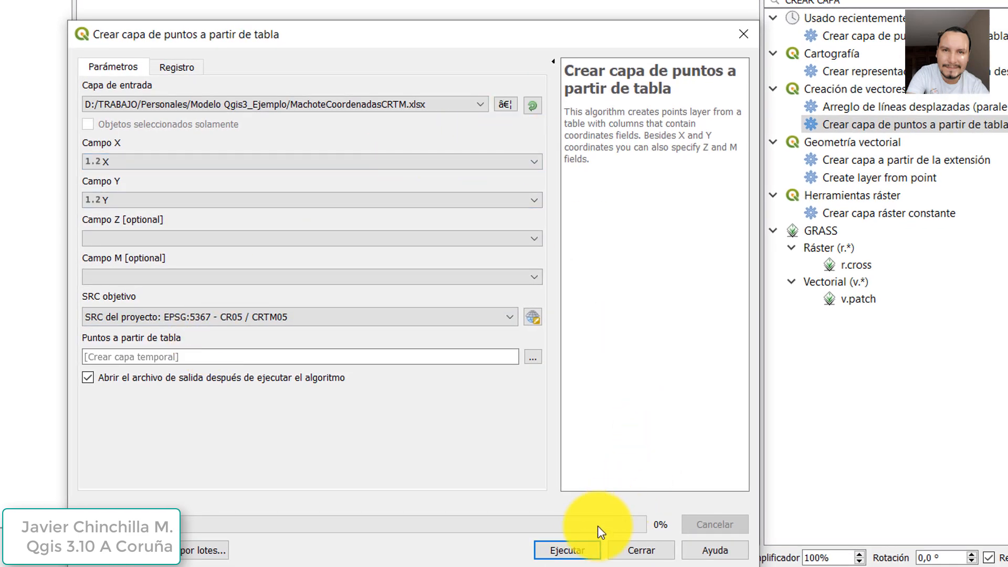
pyautogui.click(582, 555)
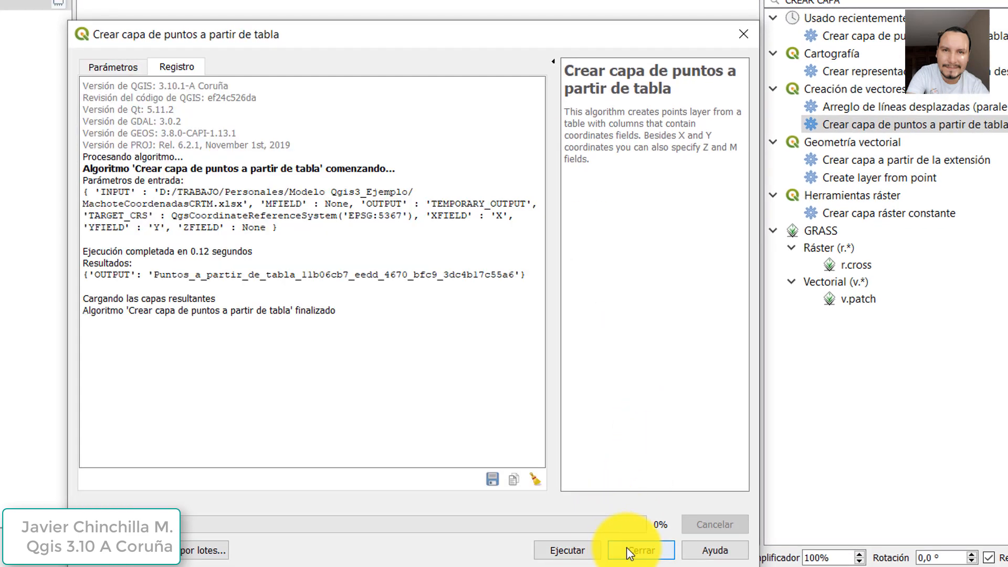
pyautogui.click(636, 552)
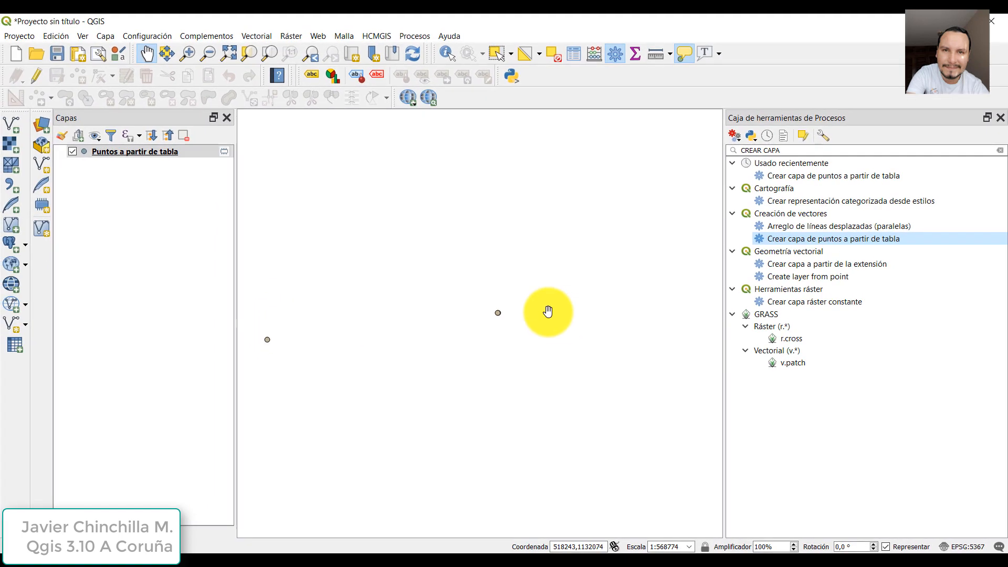
# Step: Label the Puntos a partir de tabla layer with Etiquetas sencillas using the PUNTO field
pyautogui.scroll(3, 433, 371)
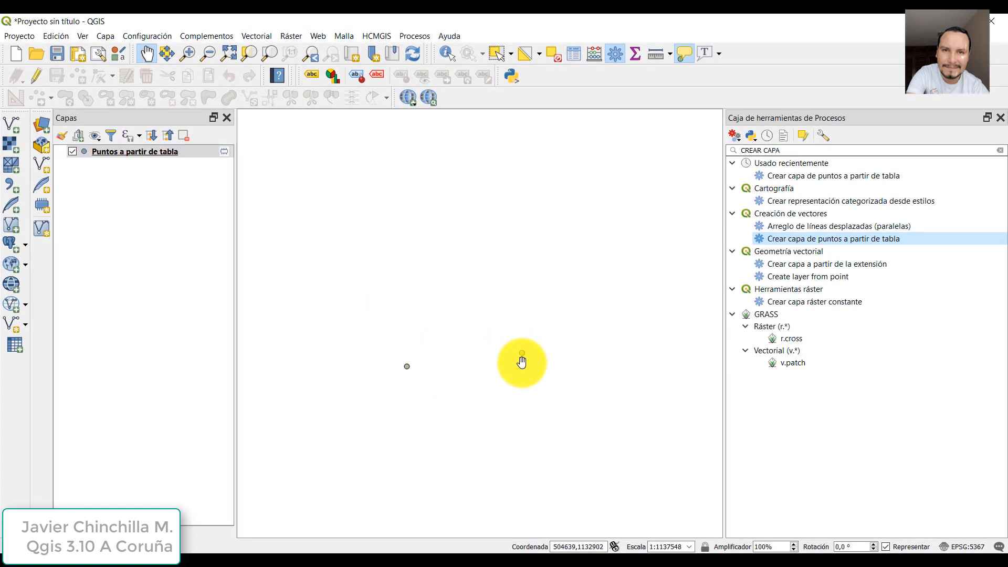
pyautogui.scroll(1, 530, 357)
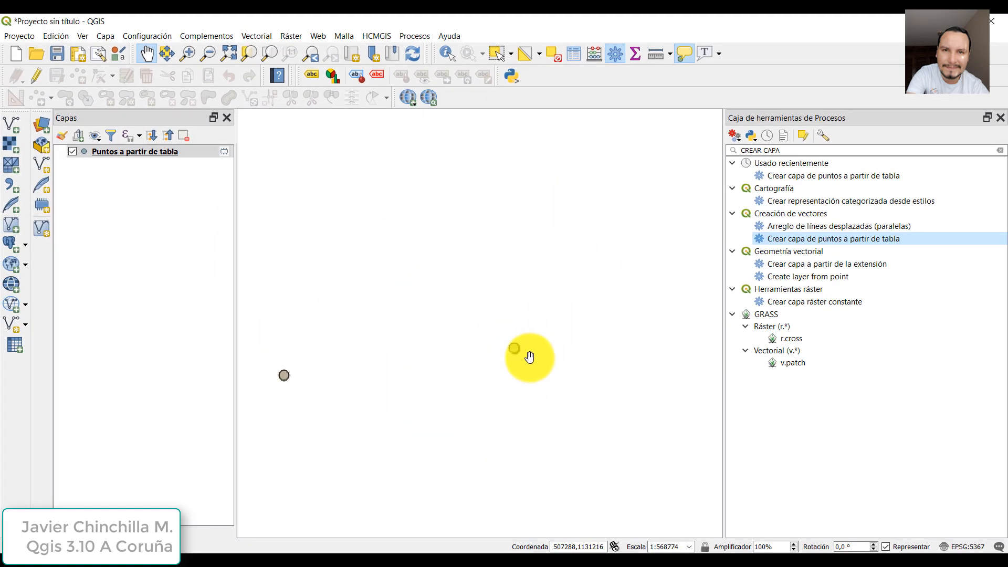
pyautogui.scroll(8, 544, 369)
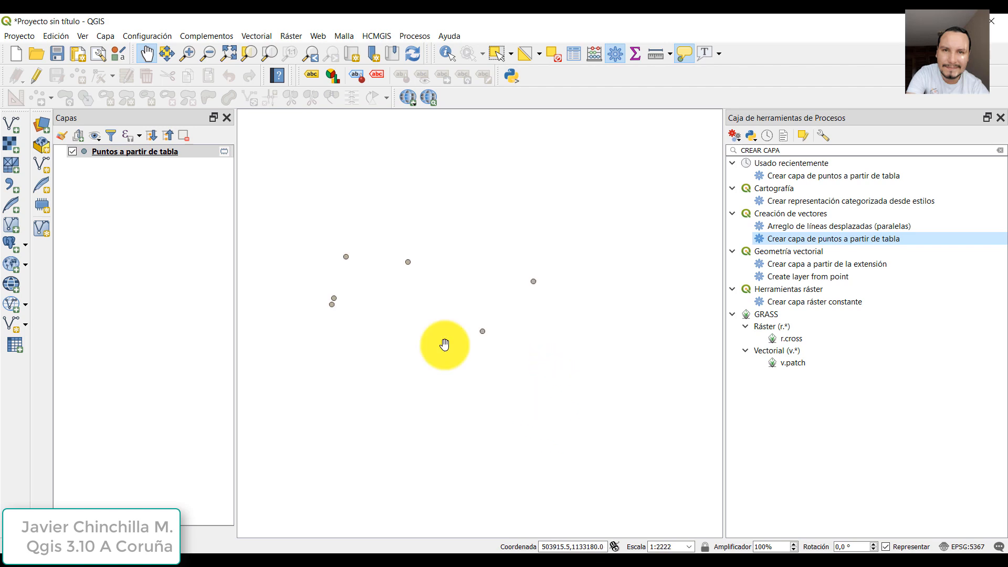
pyautogui.doubleClick(133, 152)
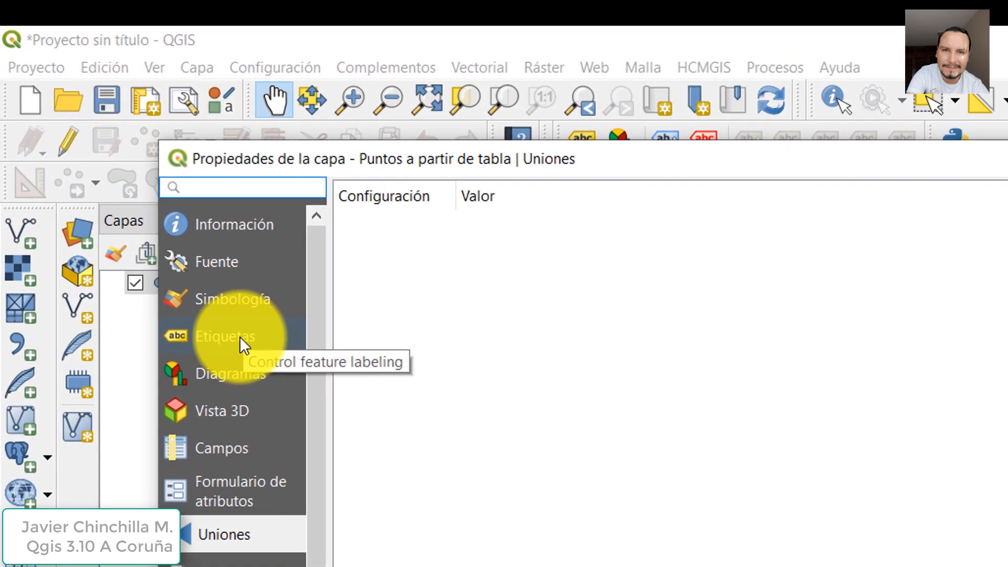
pyautogui.click(128, 180)
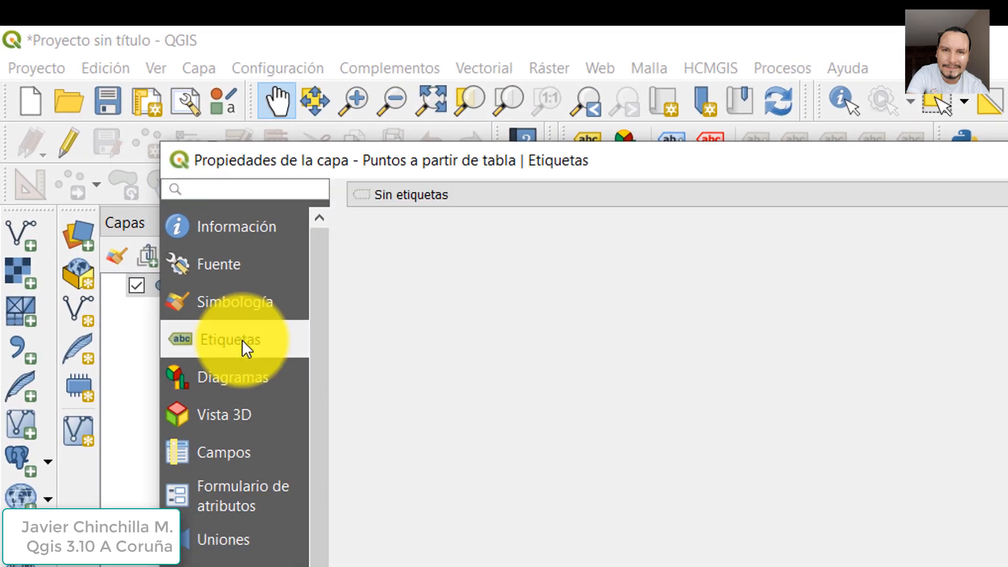
pyautogui.click(477, 193)
pyautogui.click(450, 238)
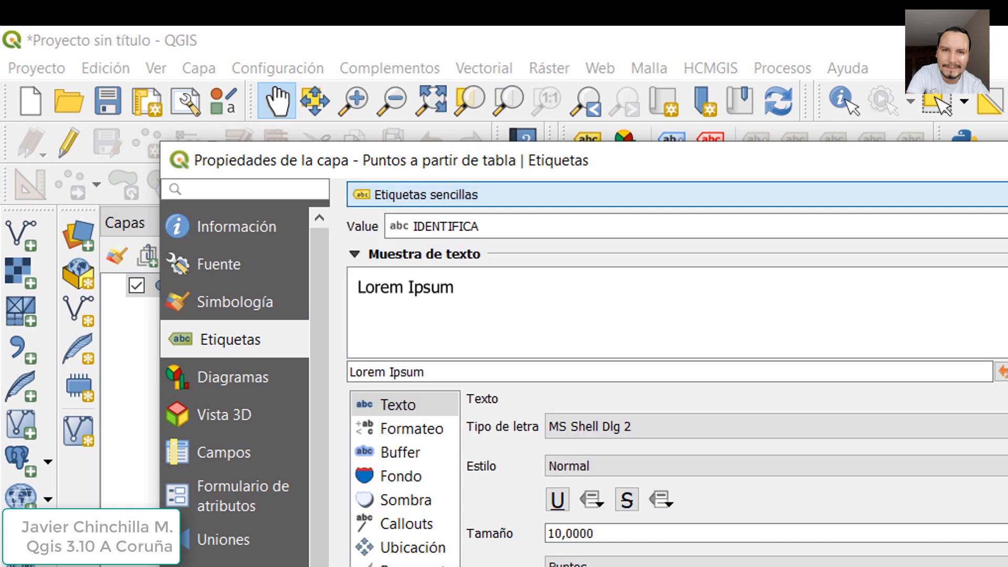
pyautogui.click(625, 227)
pyautogui.click(573, 250)
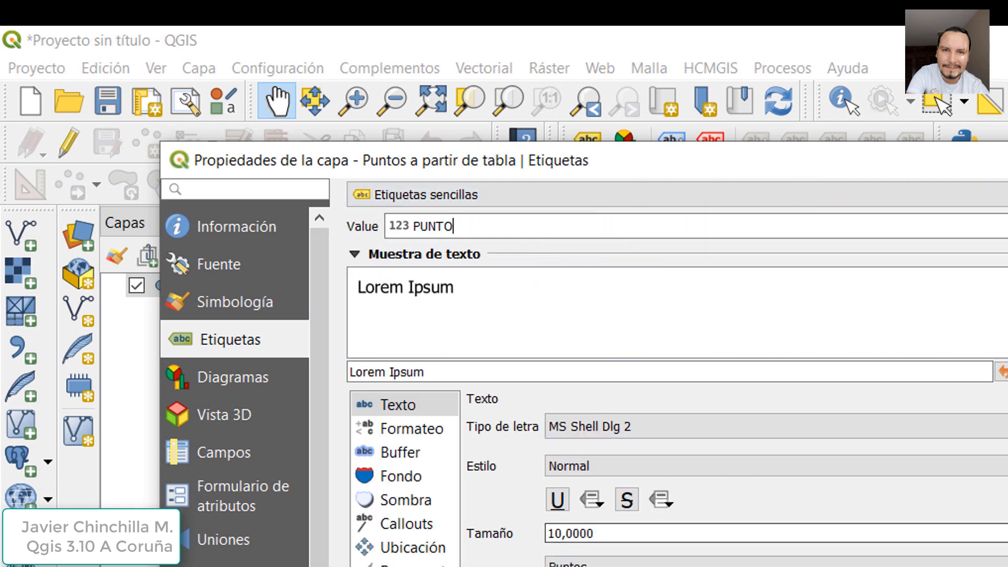
pyautogui.click(730, 480)
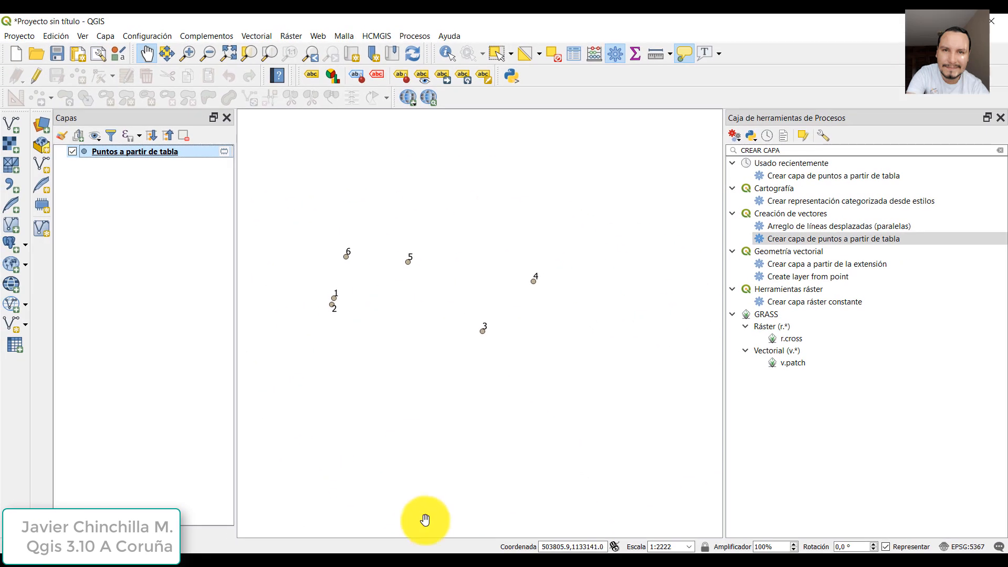
# Step: Check the next process in the Notepad++ notes, search the QGIS Processing toolbox for "PUNTOS" and open the Puntos a ruta algorithm
pyautogui.click(409, 565)
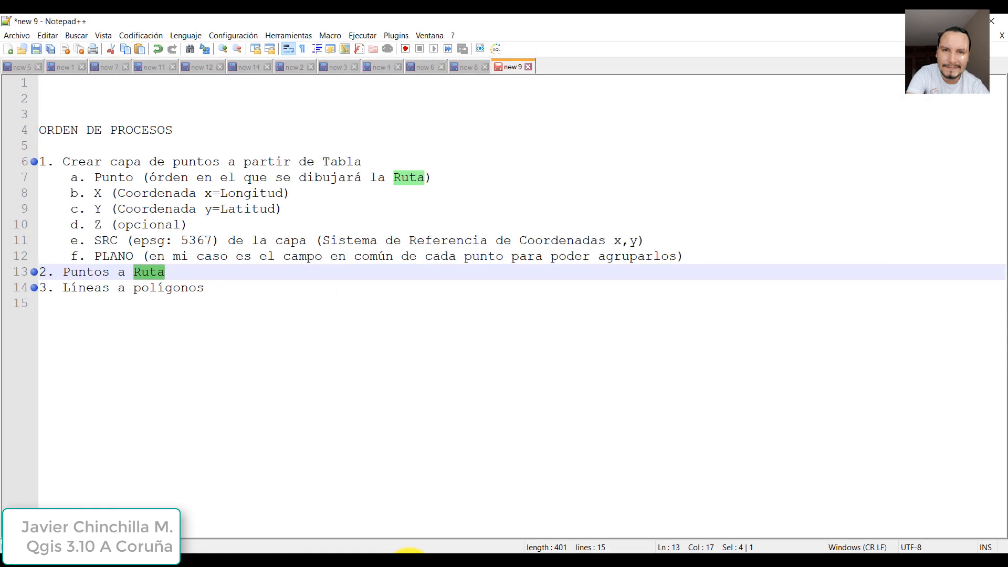
pyautogui.click(409, 565)
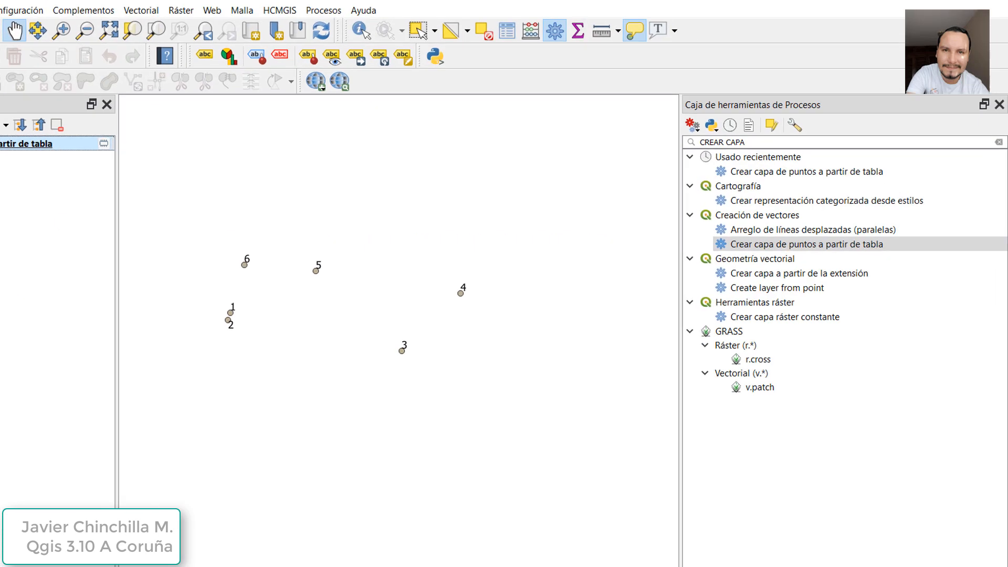
pyautogui.moveTo(620, 97); pyautogui.dragTo(329, 62)
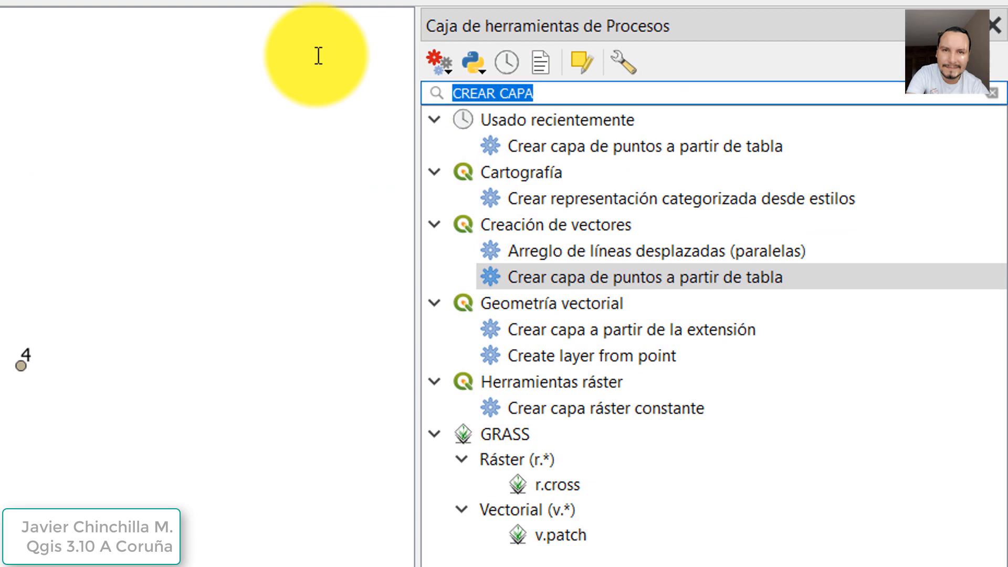
pyautogui.write('PUNTOS')
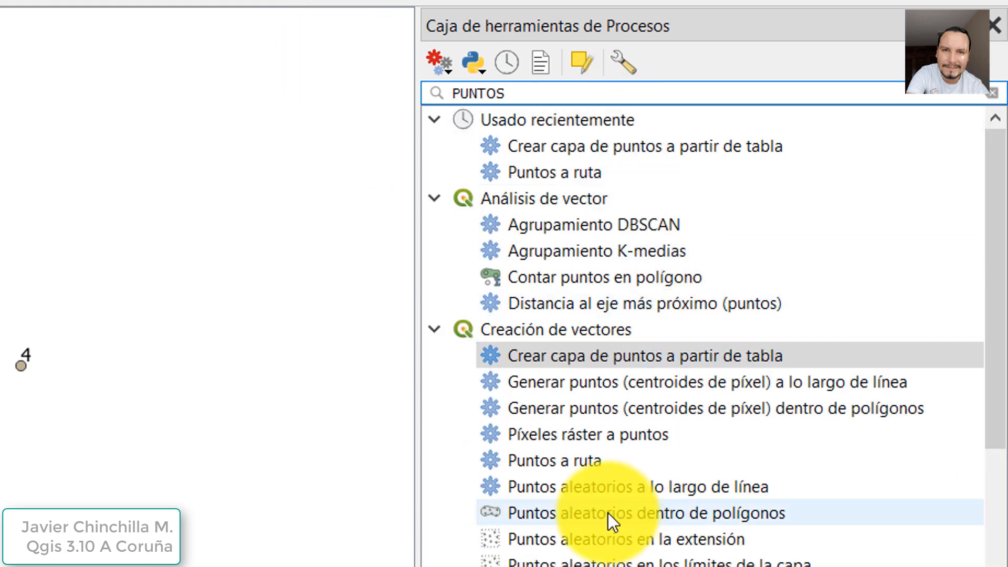
pyautogui.click(534, 468)
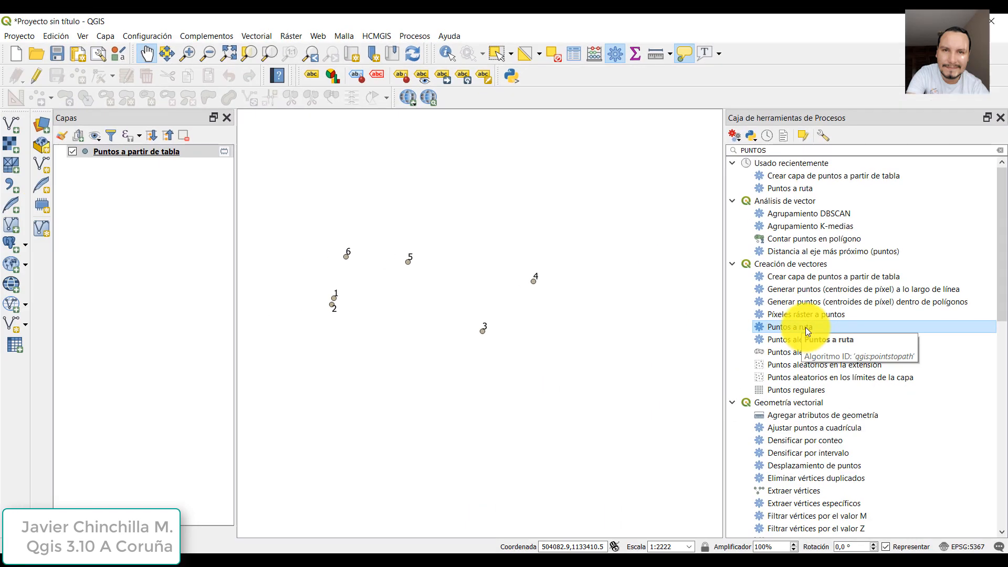
pyautogui.doubleClick(807, 327)
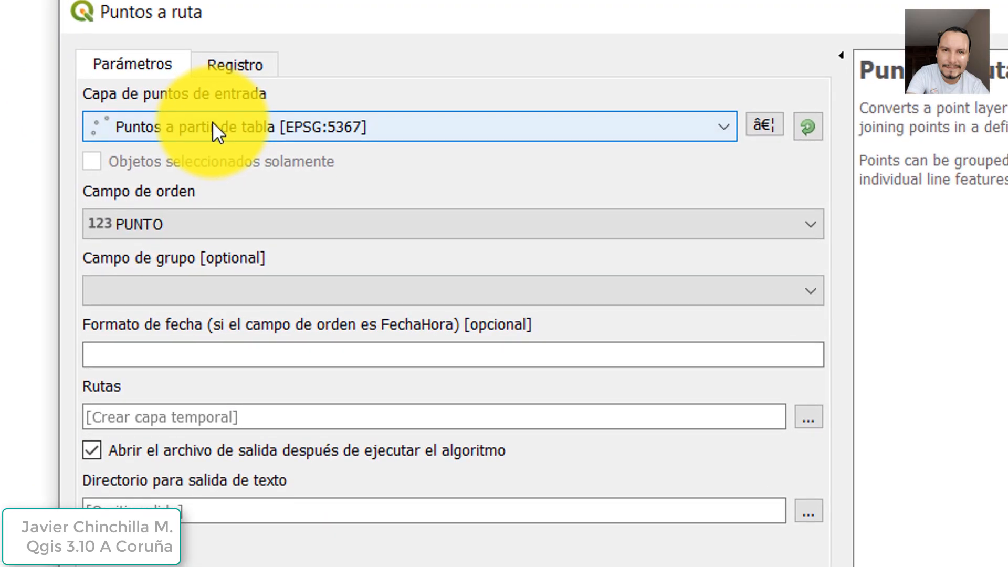
# Step: Run Puntos a ruta on the Puntos a partir de tabla layer, ordered by PUNTO and grouped by PLANO, and close the algorithm
pyautogui.click(212, 127)
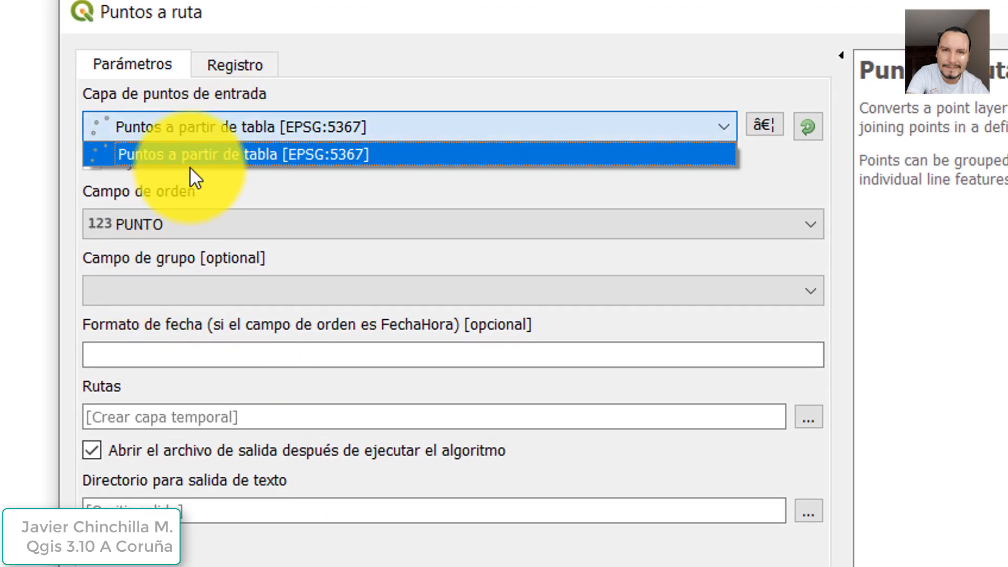
pyautogui.click(184, 150)
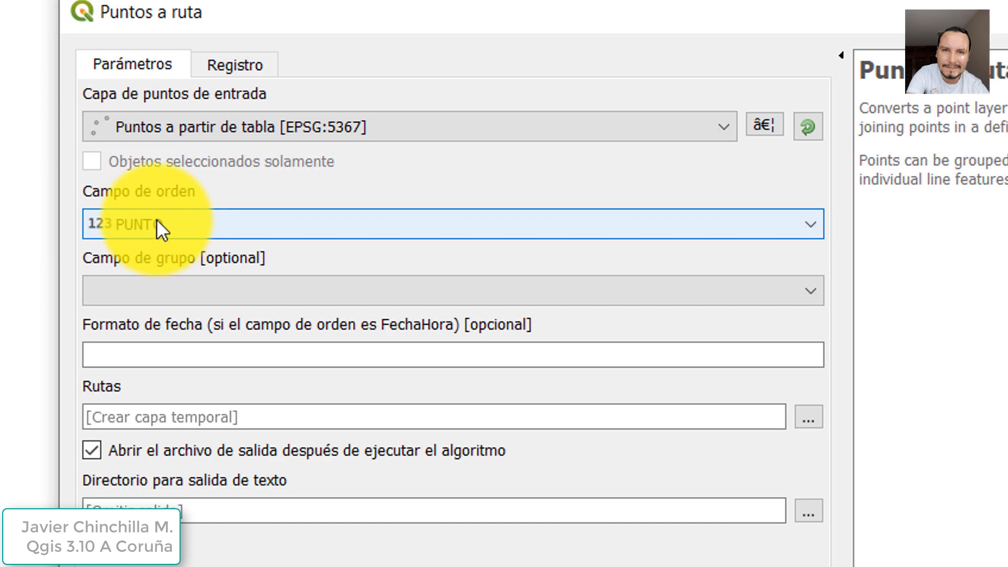
pyautogui.moveTo(283, 2); pyautogui.dragTo(276, 415)
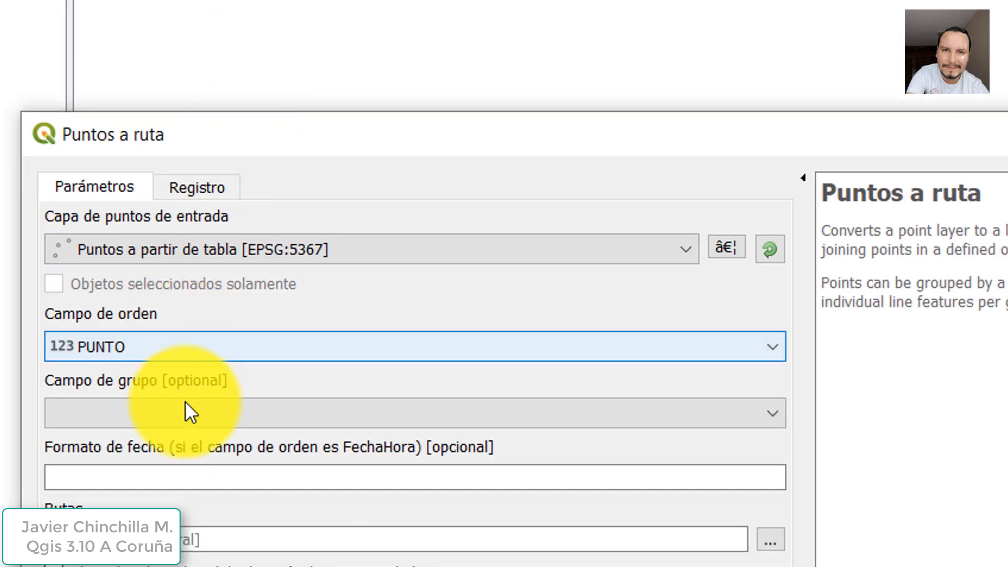
pyautogui.click(196, 415)
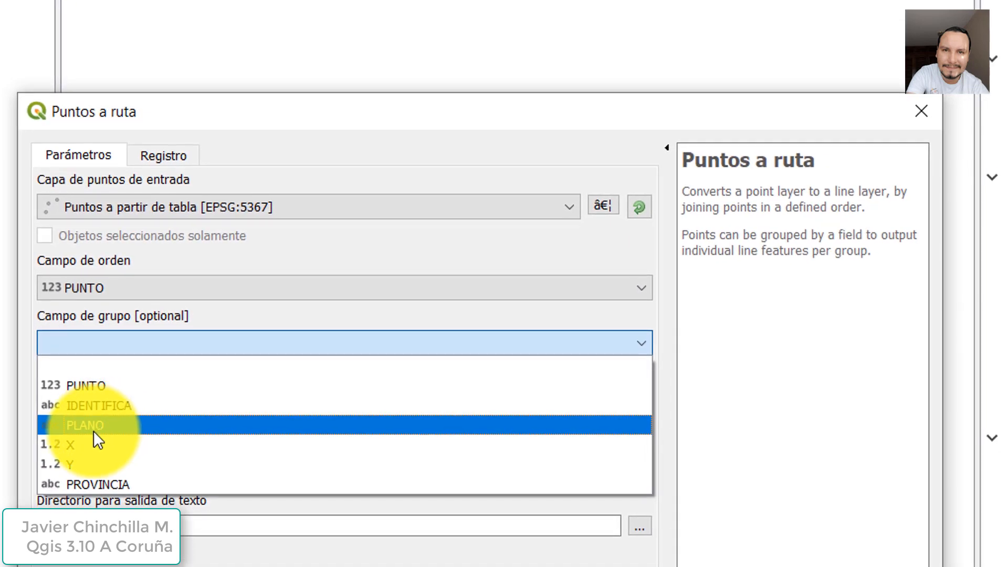
pyautogui.click(86, 425)
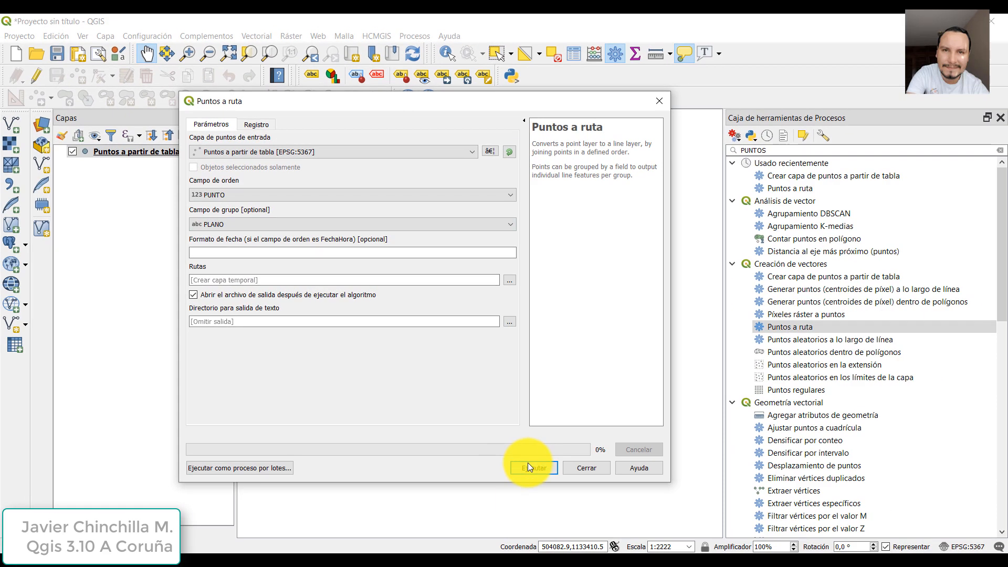
pyautogui.click(537, 468)
pyautogui.click(582, 467)
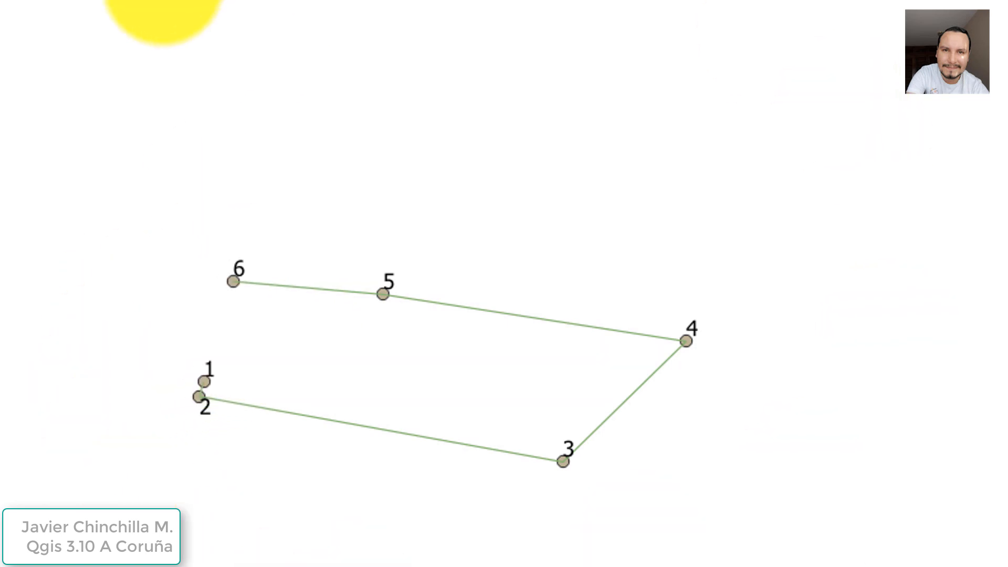
# Step: Examine on the map how the generated Rutas lines join the numbered points in the separate point groups
pyautogui.scroll(-10, 649, 335)
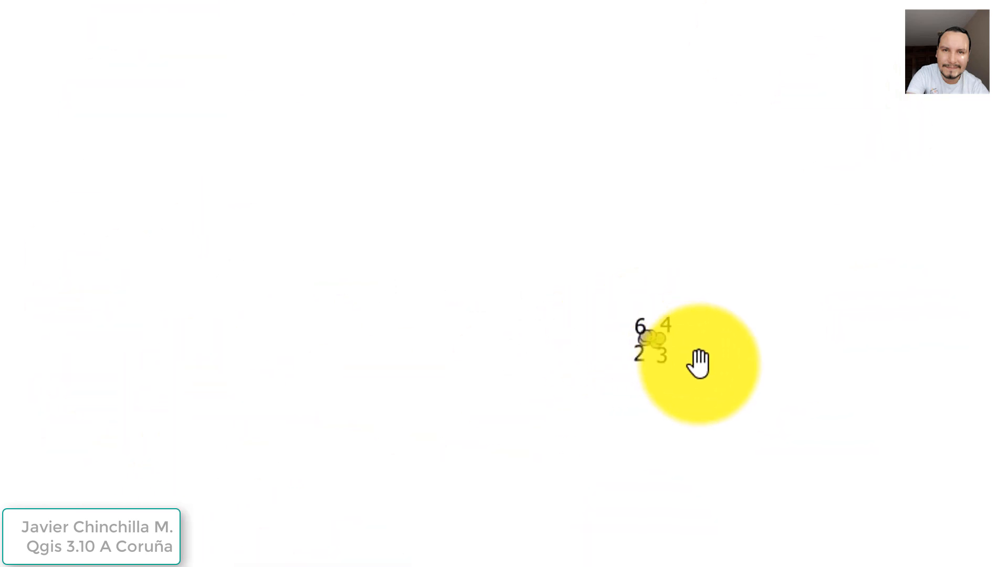
pyautogui.scroll(3, 716, 403)
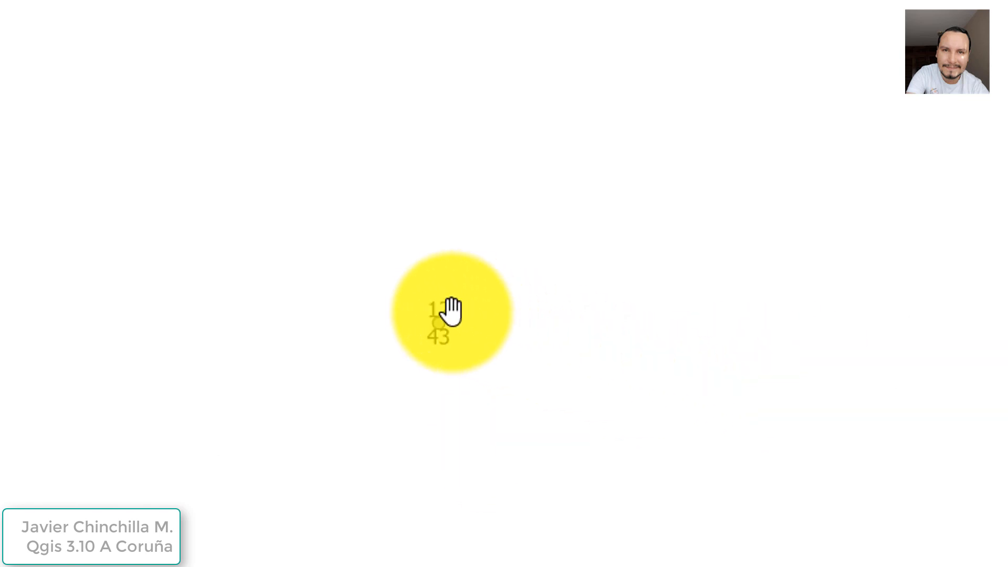
pyautogui.scroll(3, 452, 309)
pyautogui.scroll(2, 297, 487)
pyautogui.scroll(2, 367, 431)
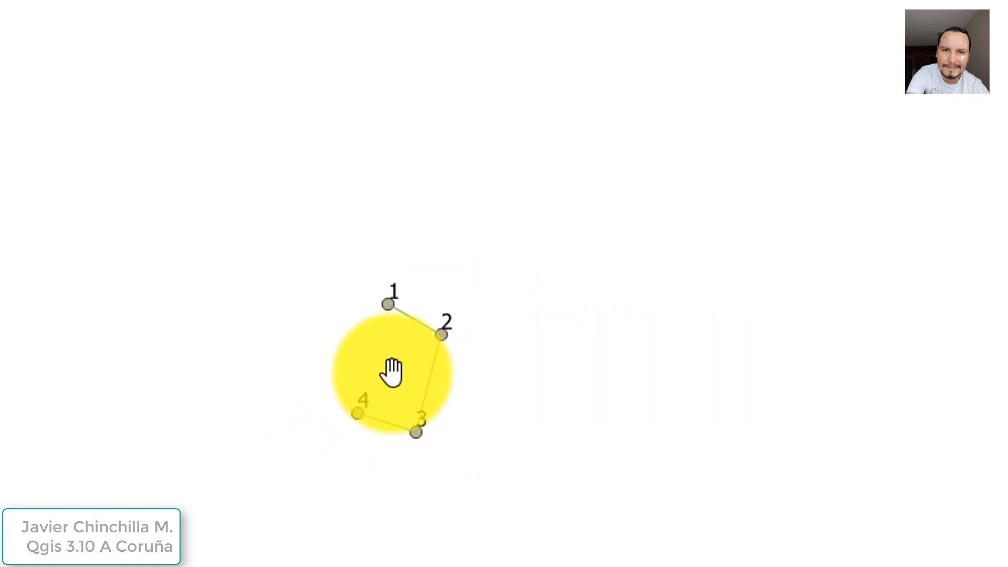
pyautogui.scroll(1, 392, 371)
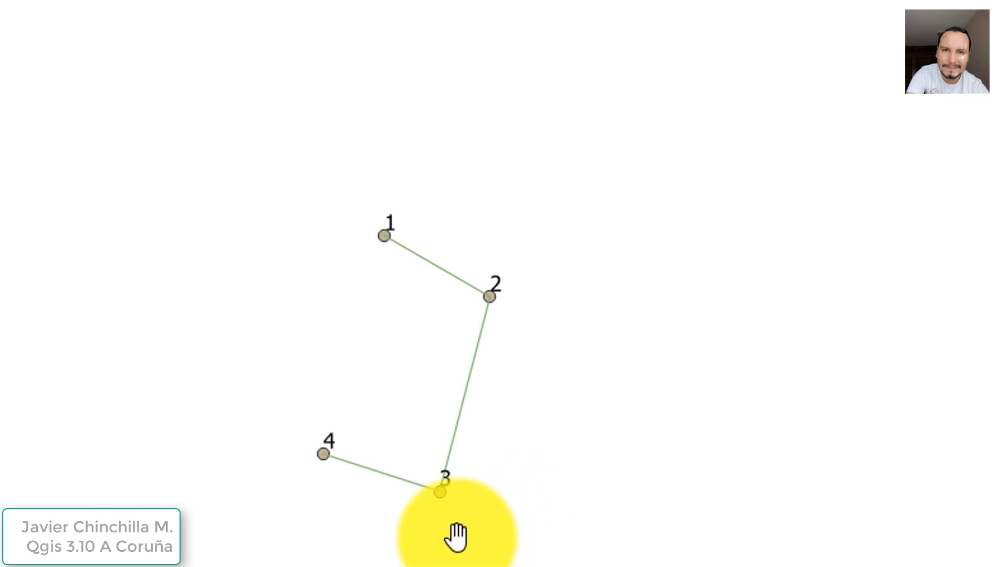
pyautogui.scroll(-1, 344, 465)
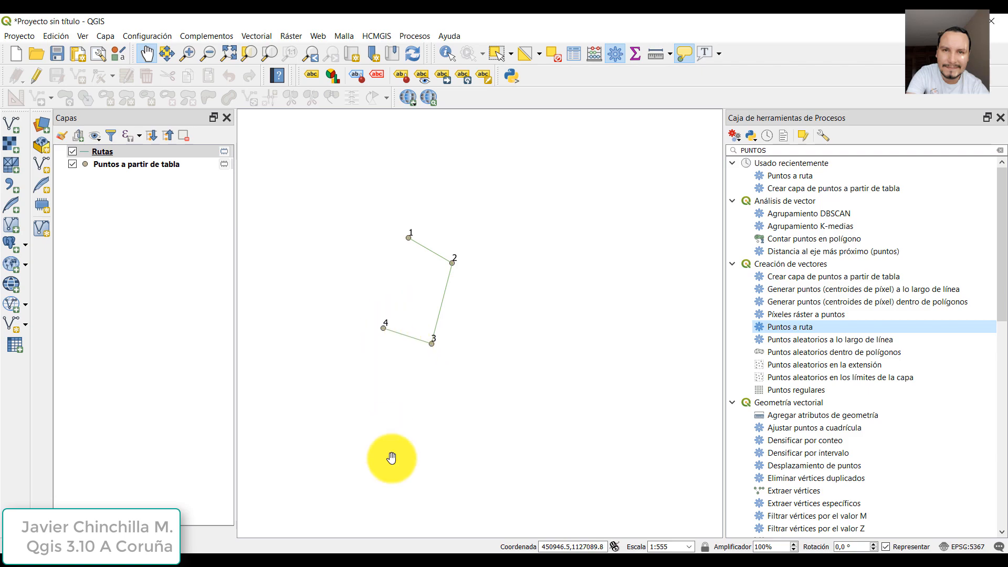
# Step: Check the next process in the Notepad++ notes, search the QGIS Processing toolbox for "LÍNEAS A POL" and open the Líneas a polígonos algorithm
pyautogui.click(404, 563)
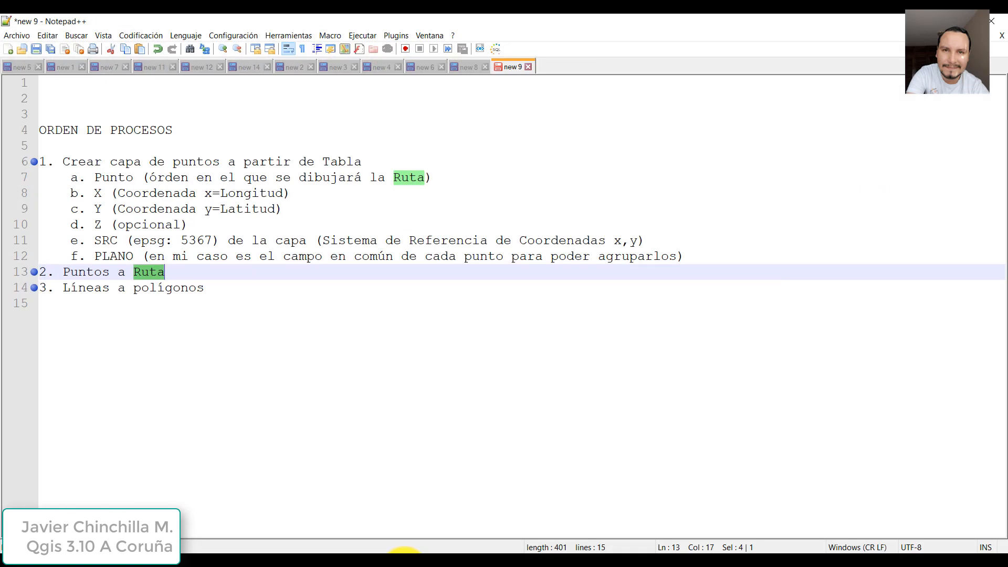
pyautogui.click(403, 563)
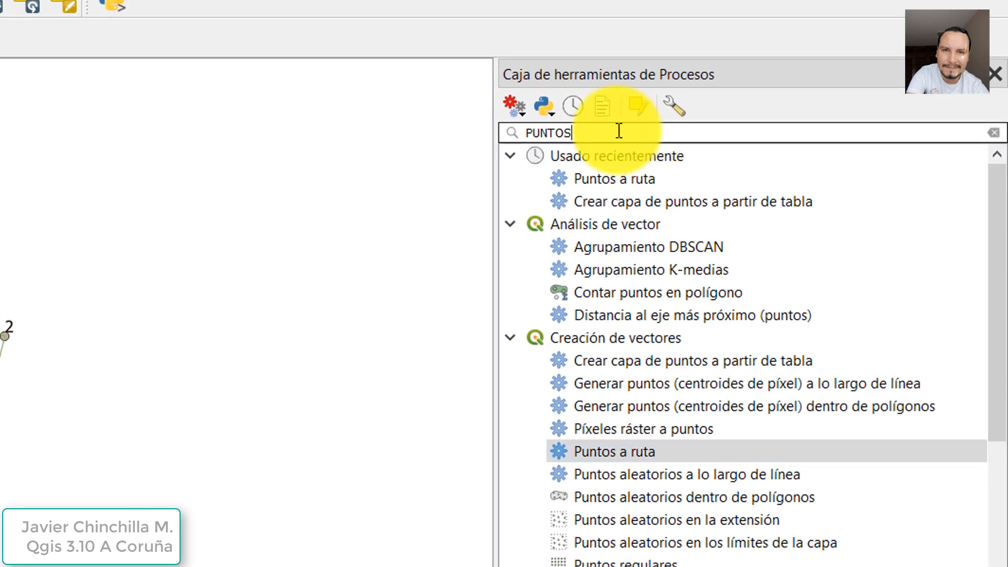
pyautogui.moveTo(619, 132); pyautogui.dragTo(418, 110)
pyautogui.write('lÍNE')
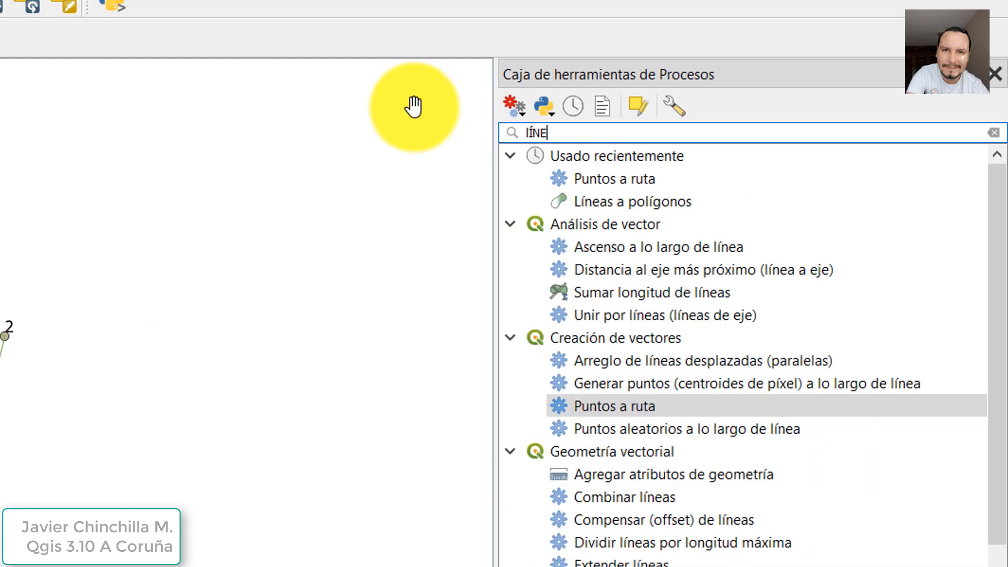
pyautogui.write('AS A POL')
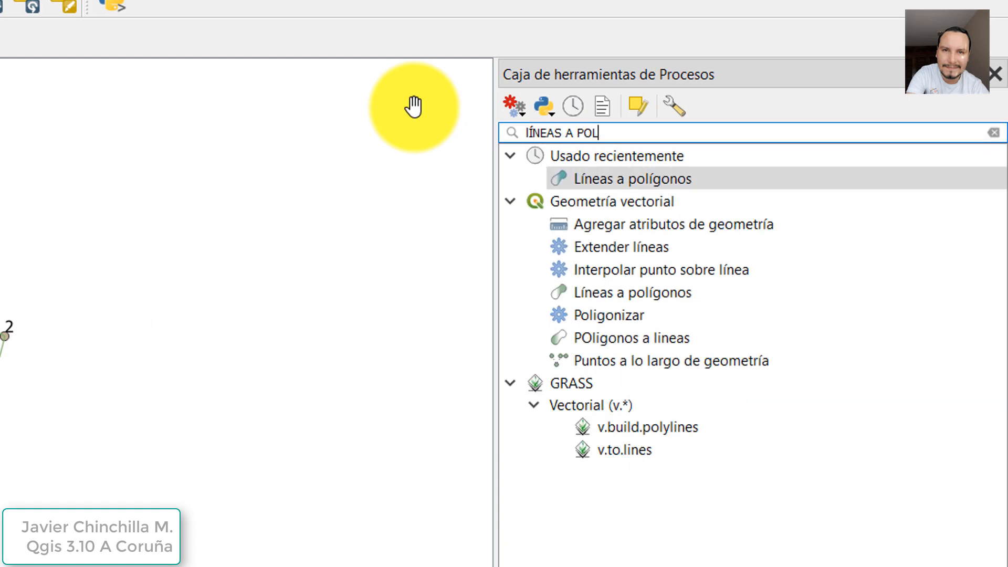
pyautogui.click(600, 296)
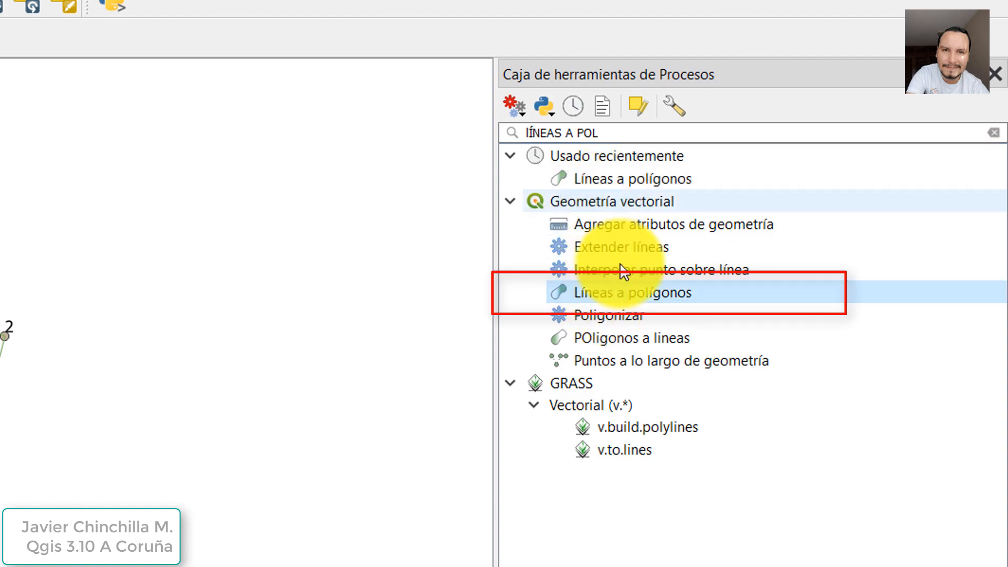
pyautogui.doubleClick(619, 292)
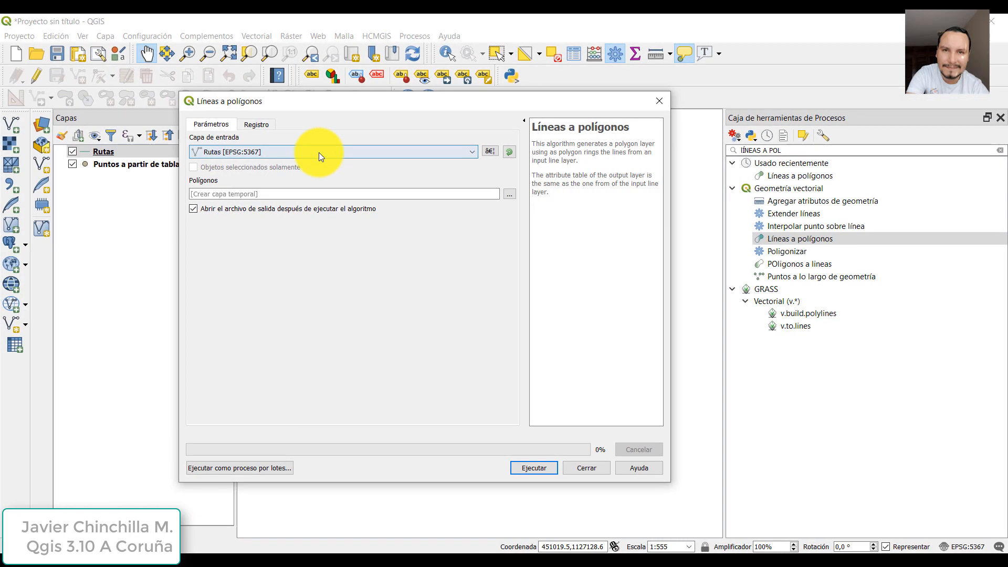
# Step: Run Líneas a polígonos on the Rutas layer with a temporary output layer and close the algorithm
pyautogui.click(319, 152)
pyautogui.click(241, 163)
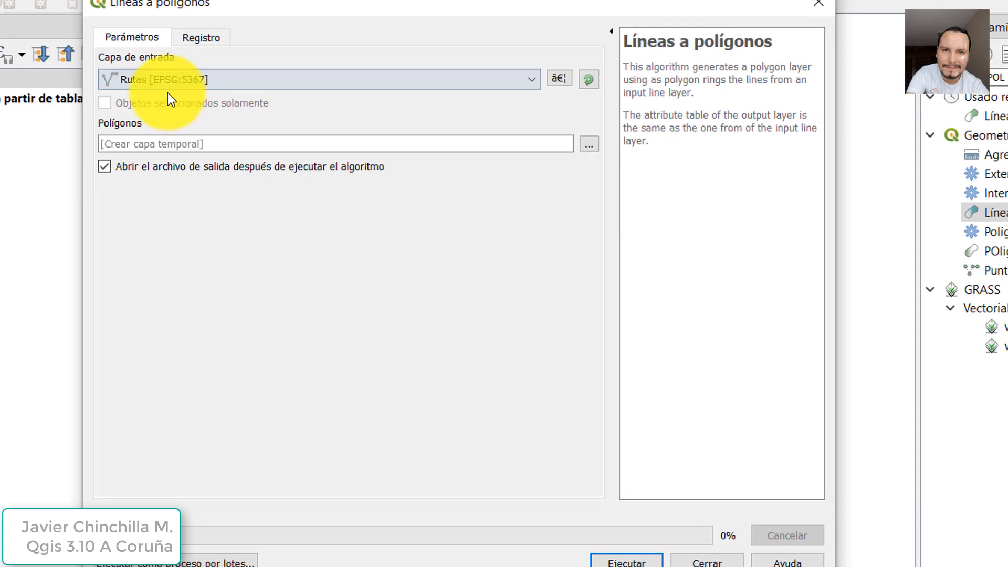
pyautogui.click(630, 560)
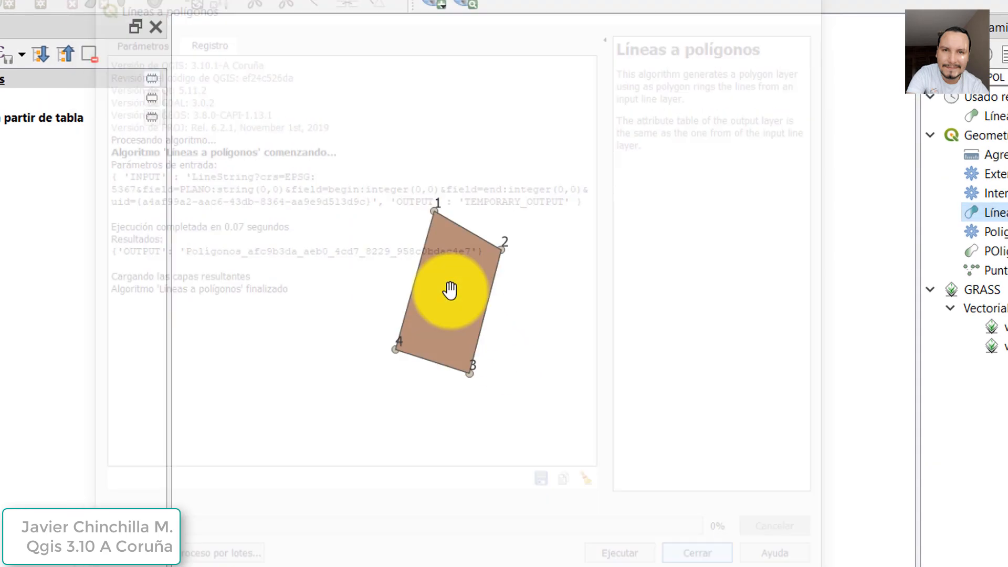
# Step: Move the Puntos a partir de tabla layer above Polígonos and hide the Rutas layer
pyautogui.moveTo(96, 177); pyautogui.dragTo(130, 149)
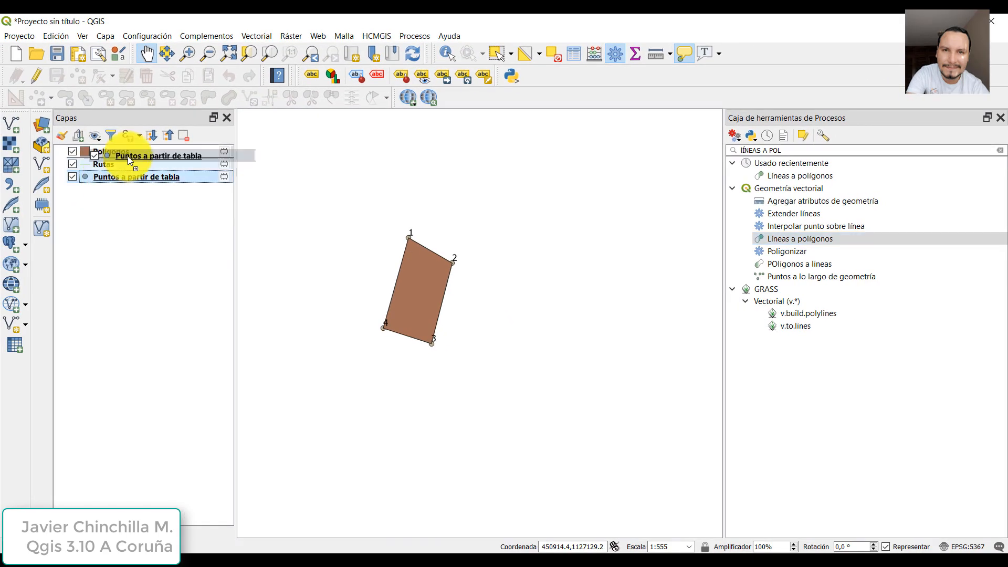
pyautogui.click(73, 176)
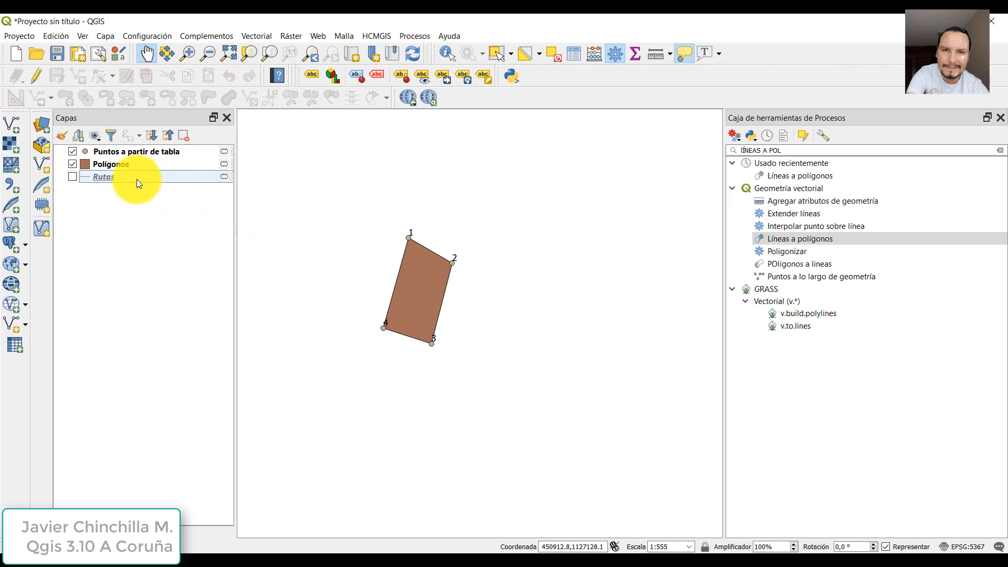
# Step: Open the attribute table of the Polígonos layer and sort its records by PLANO
pyautogui.click(117, 165)
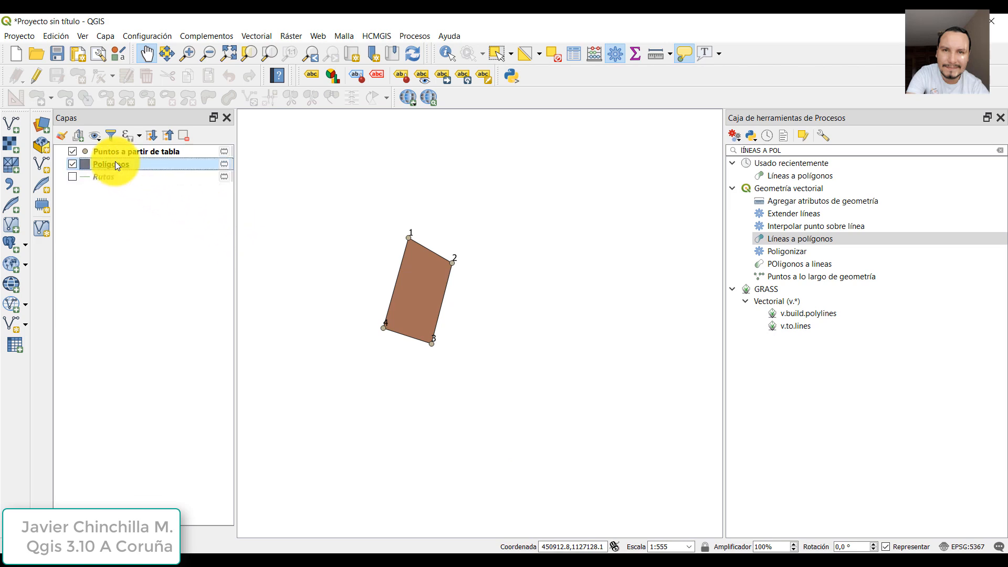
pyautogui.rightClick(116, 164)
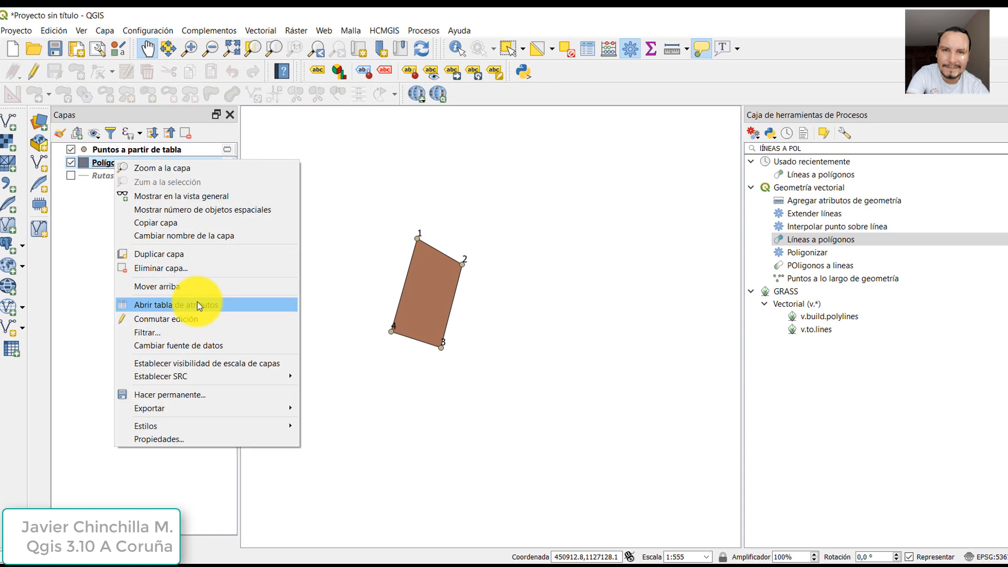
pyautogui.click(196, 305)
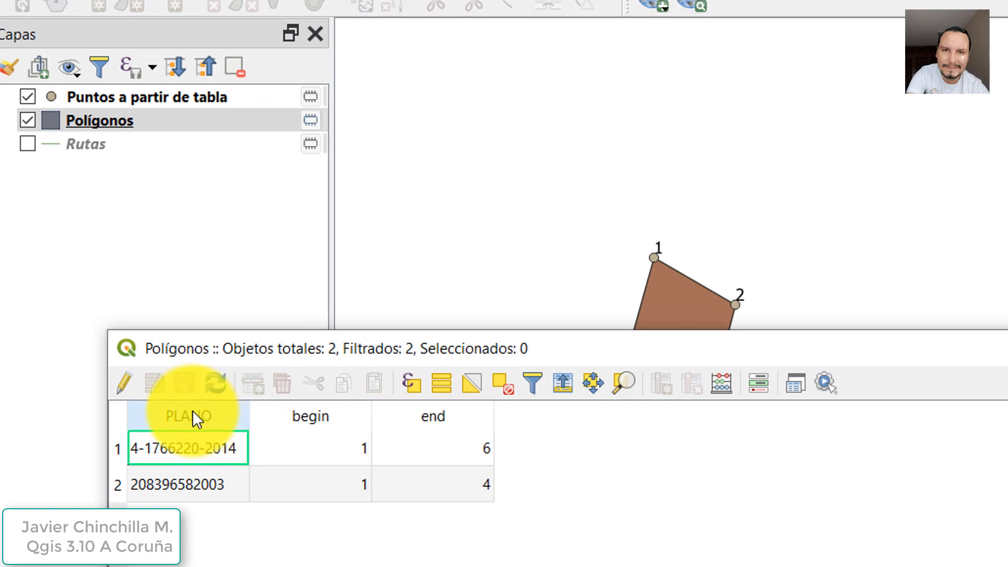
pyautogui.click(192, 411)
pyautogui.click(193, 410)
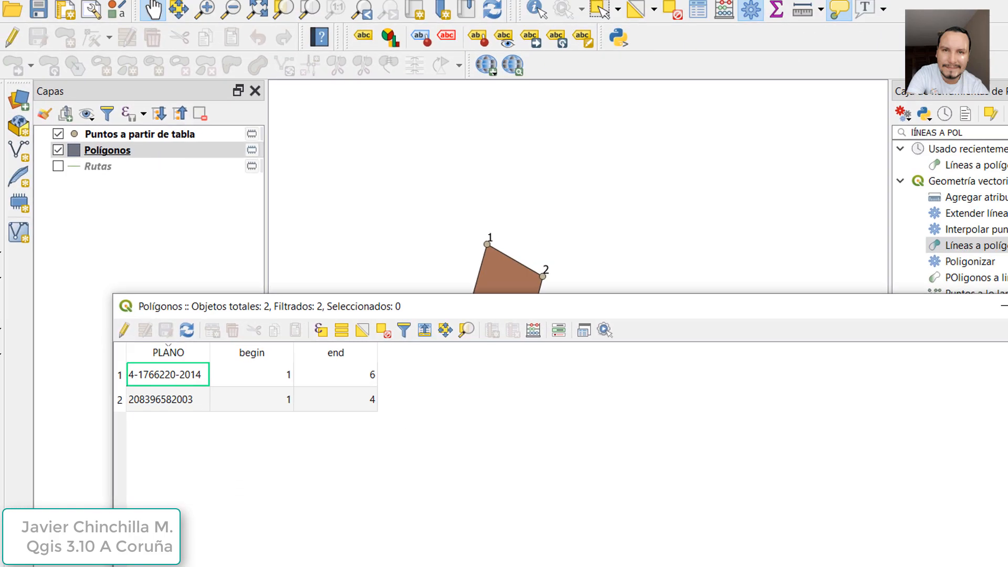
# Step: Highlight the IDENTIFICA and PROVINCIA columns in the Excel coordinate sheet to compare with the Polígonos attribute table, and close that table in QGIS
pyautogui.click(671, 565)
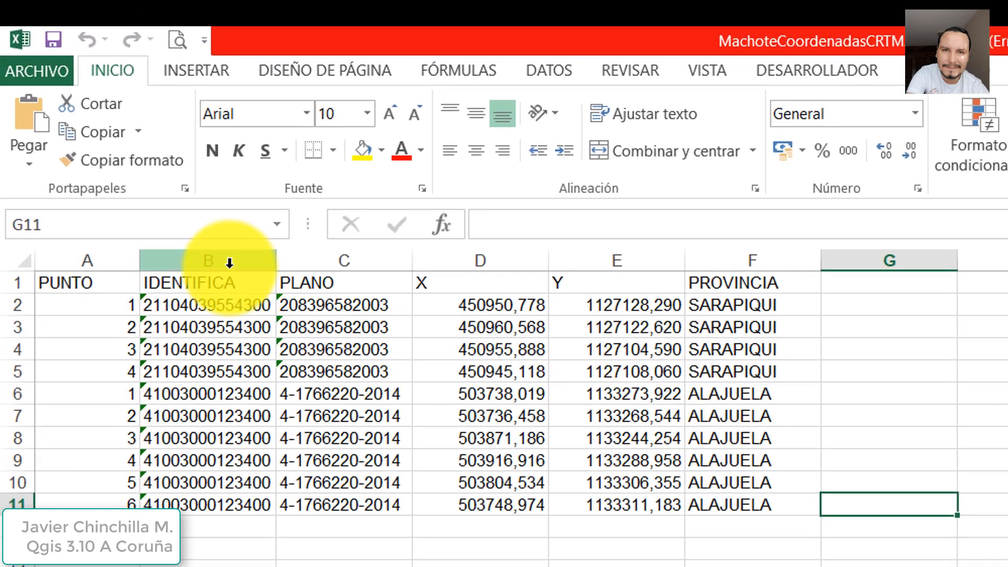
pyautogui.click(110, 140)
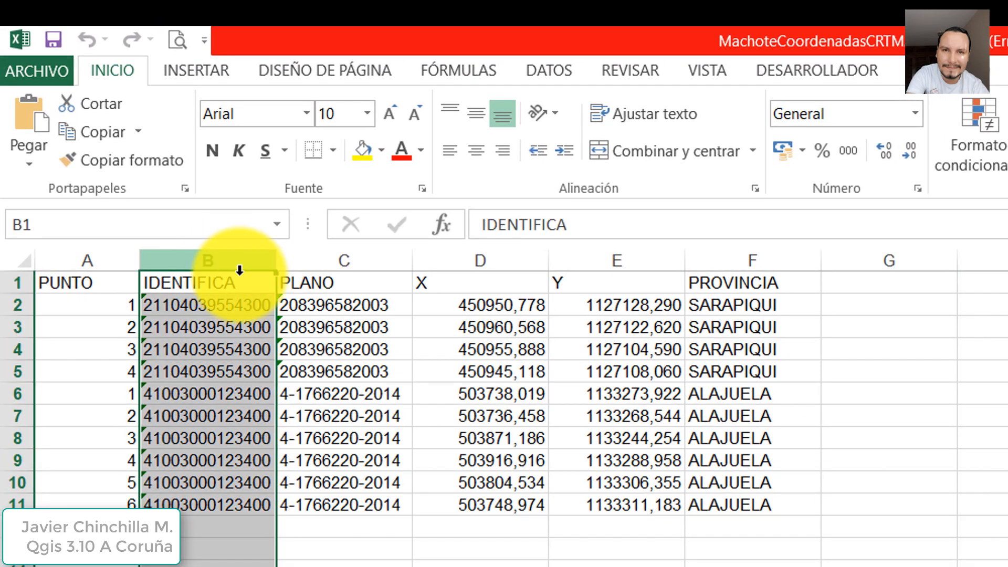
pyautogui.keyDown('ctrl'); pyautogui.click(756, 261); pyautogui.keyUp('ctrl')
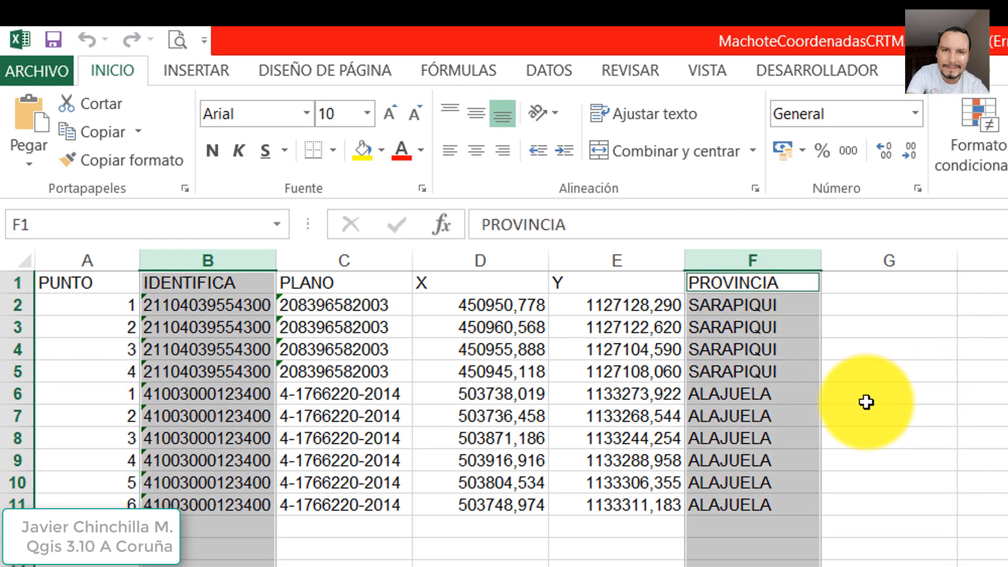
pyautogui.click(641, 562)
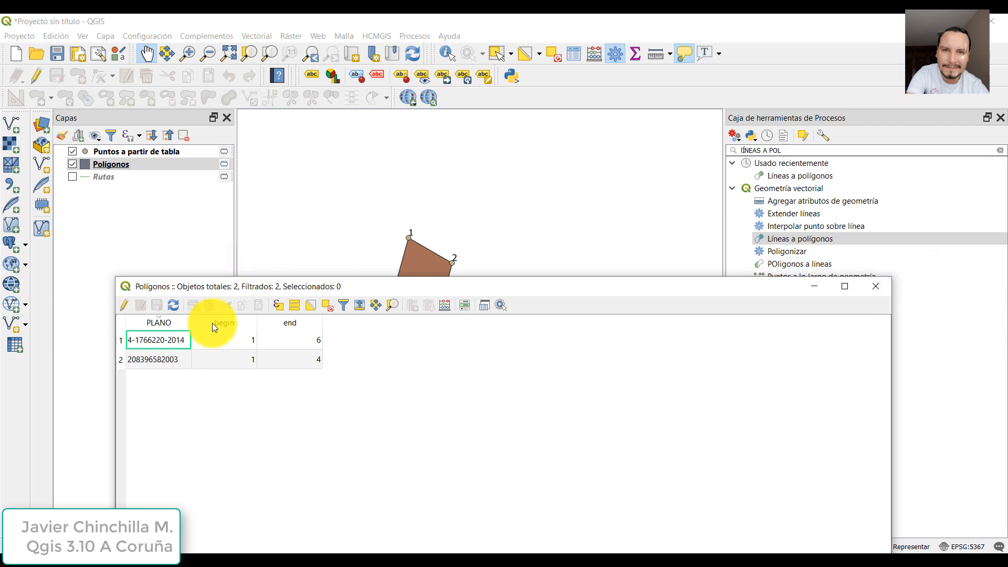
pyautogui.click(878, 287)
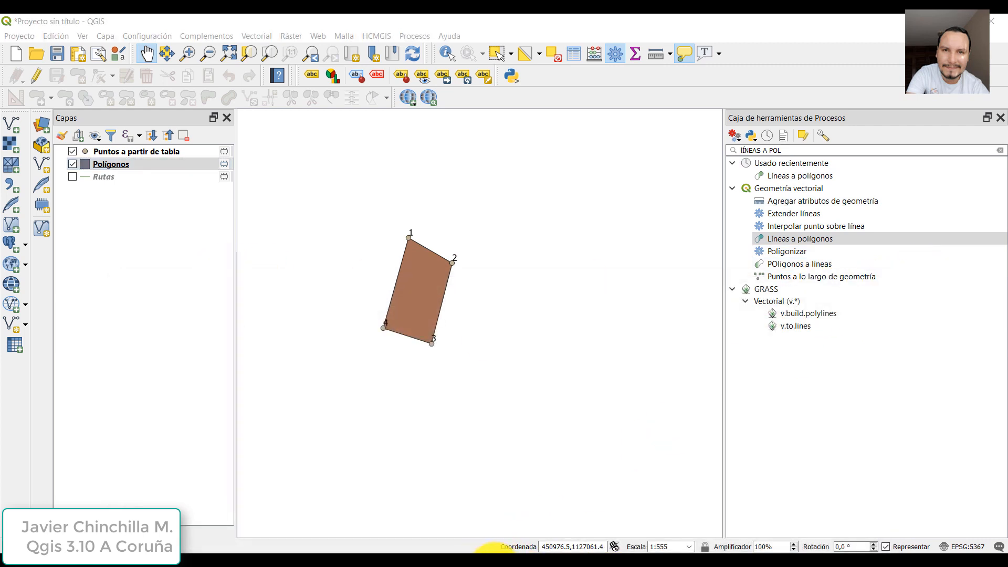
# Step: Add MachoteCoordenadasCRTM.xlsx from the Modelo Qgis3_Ejemplo folder to the QGIS project as a table
pyautogui.click(495, 565)
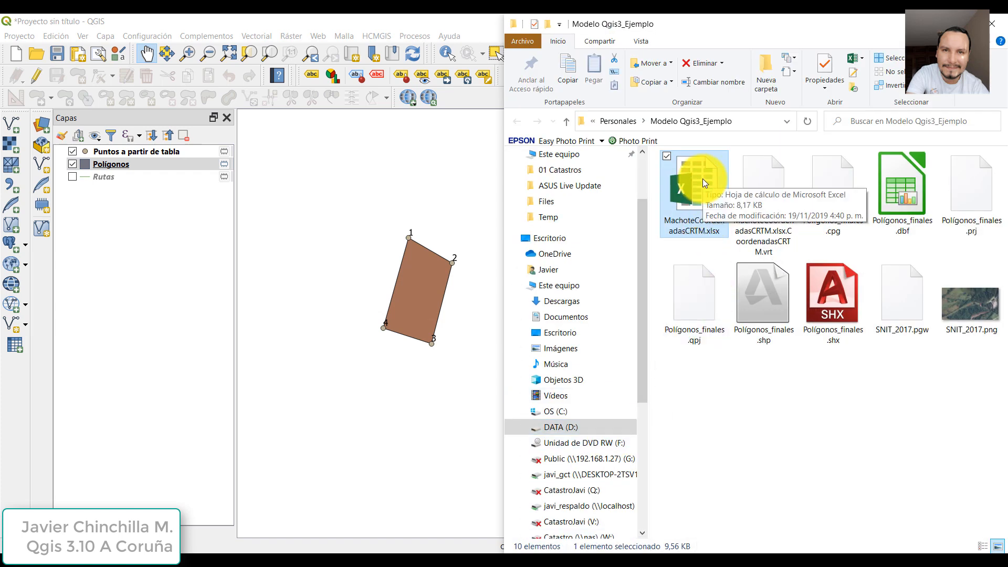
pyautogui.moveTo(686, 190); pyautogui.dragTo(379, 263)
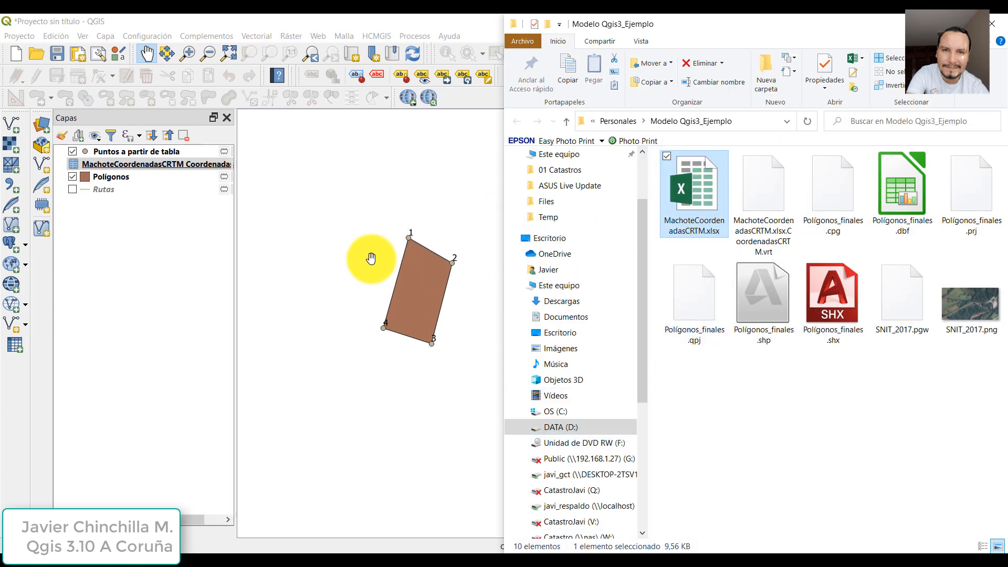
pyautogui.click(301, 21)
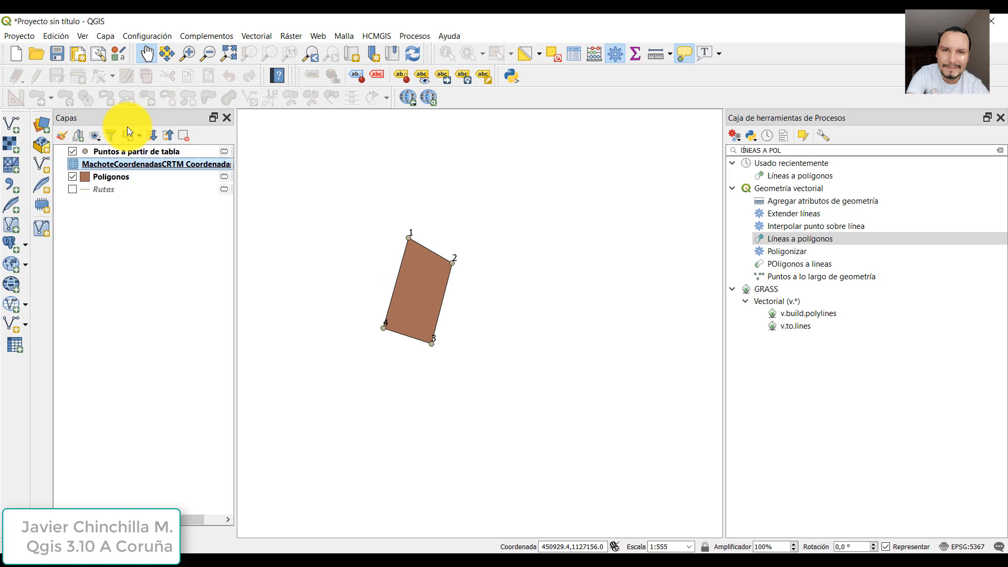
# Step: Review the attribute table of MachoteCoordenadasCRTM, sorting it by PUNTO and by PLANO, and close it
pyautogui.rightClick(124, 165)
pyautogui.click(173, 276)
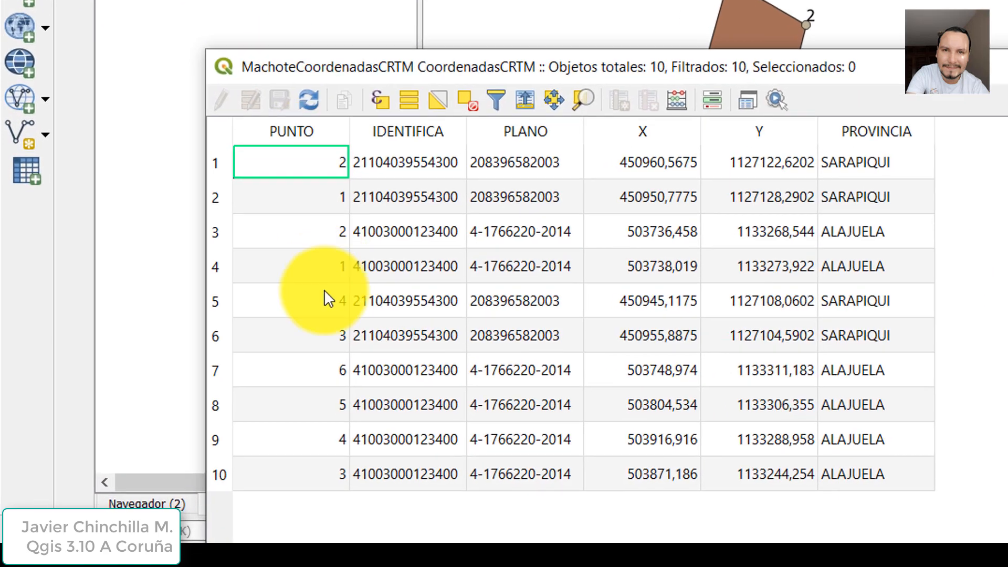
pyautogui.click(302, 127)
pyautogui.click(549, 129)
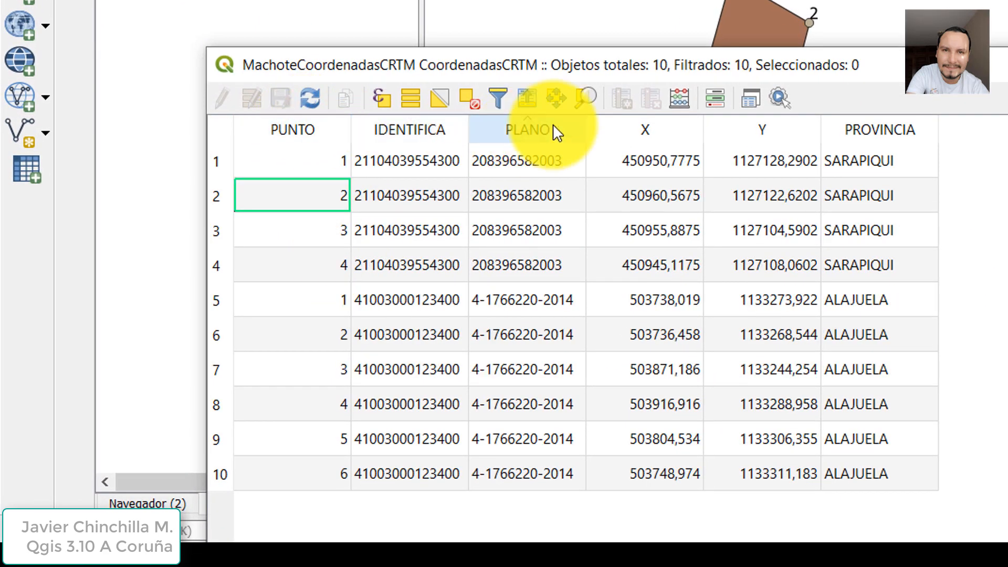
pyautogui.click(651, 129)
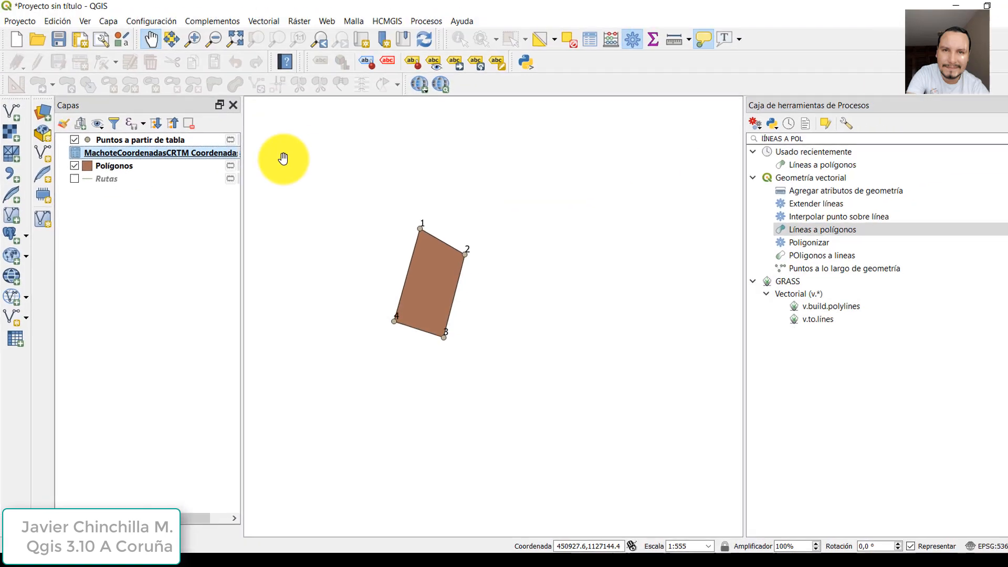
# Step: Start a vector join on the Polígonos layer with the MachoteCoordenadasCRTM table, using PLANO as both join field and target field
pyautogui.click(113, 165)
pyautogui.rightClick(114, 166)
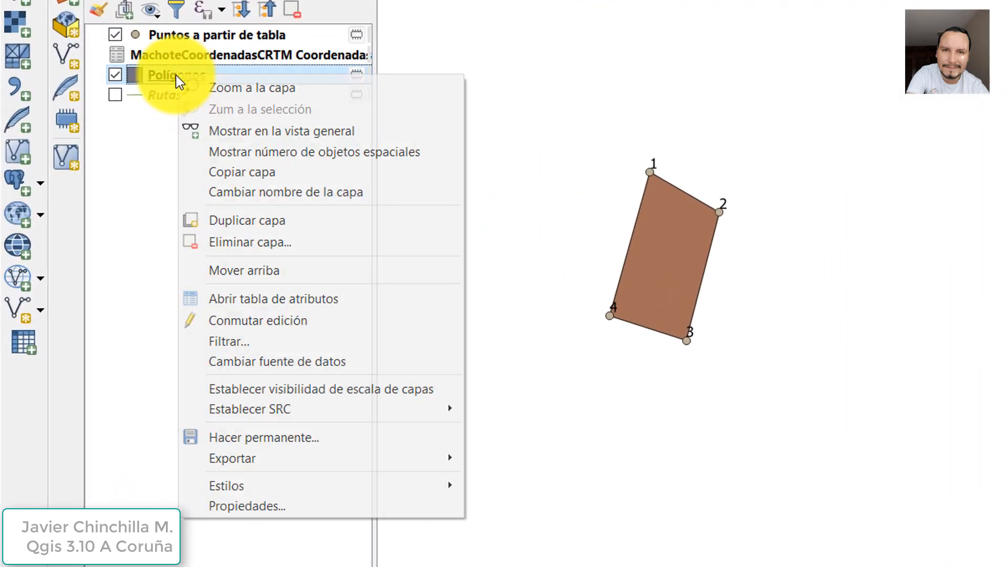
pyautogui.click(283, 500)
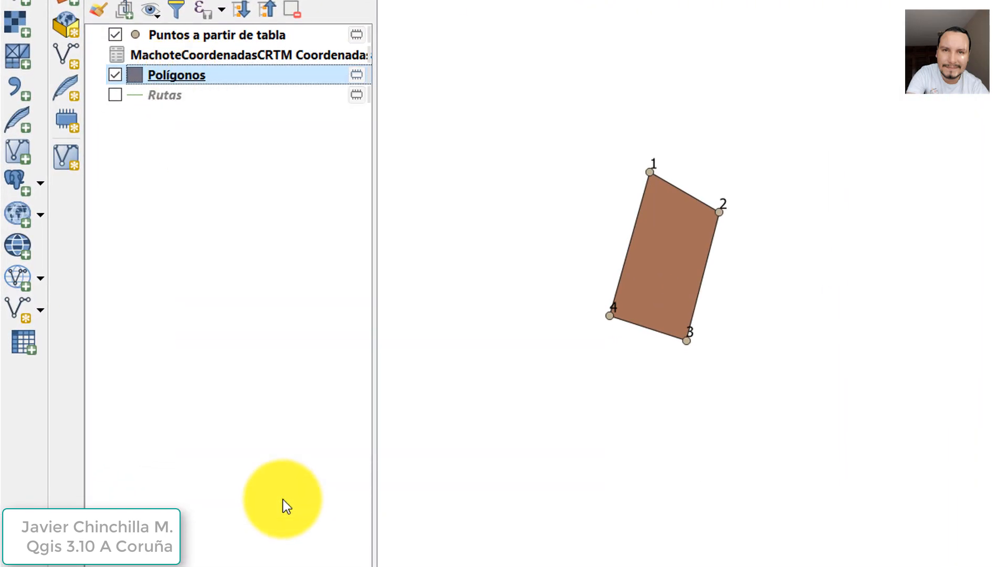
pyautogui.click(193, 247)
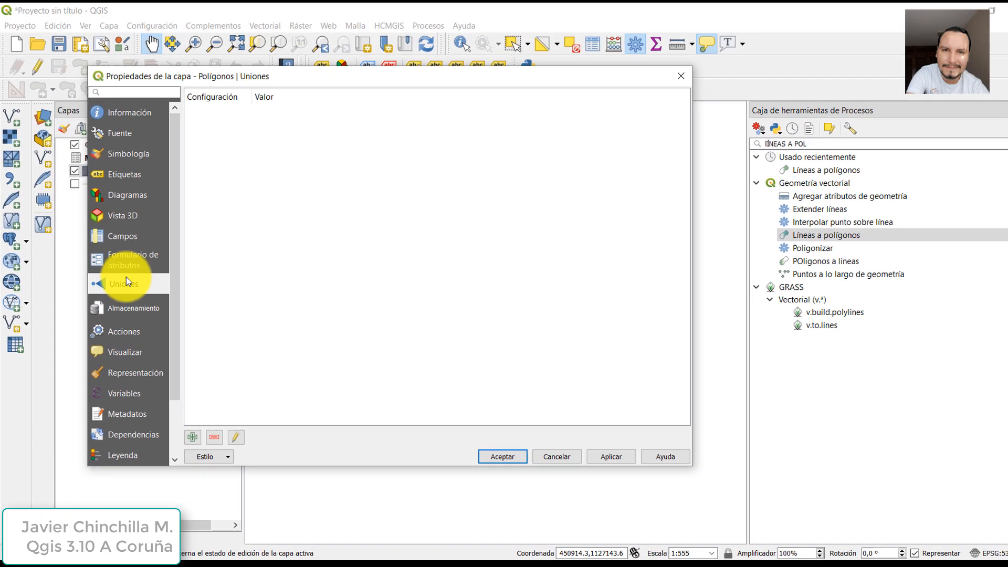
pyautogui.click(193, 436)
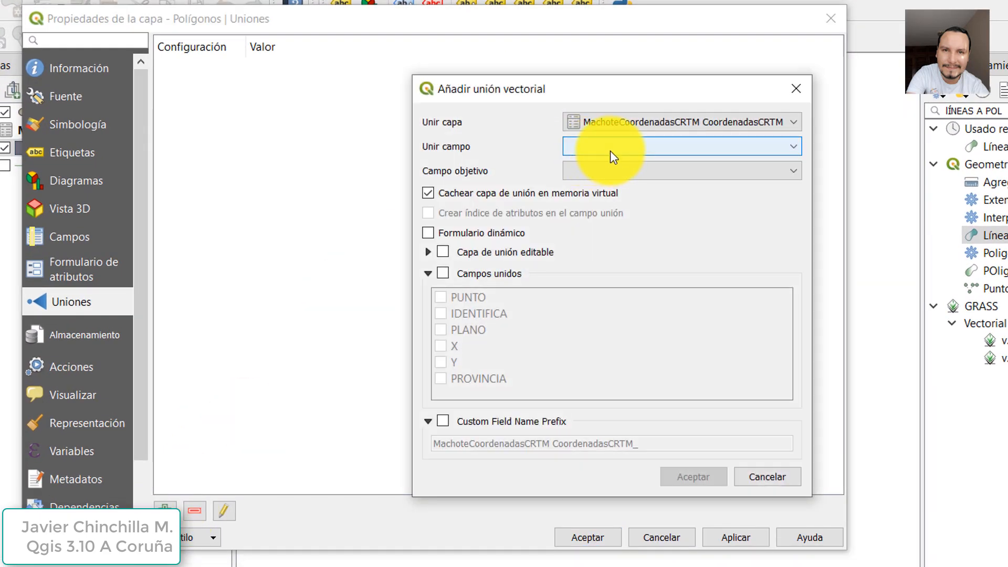
pyautogui.click(610, 152)
pyautogui.click(613, 189)
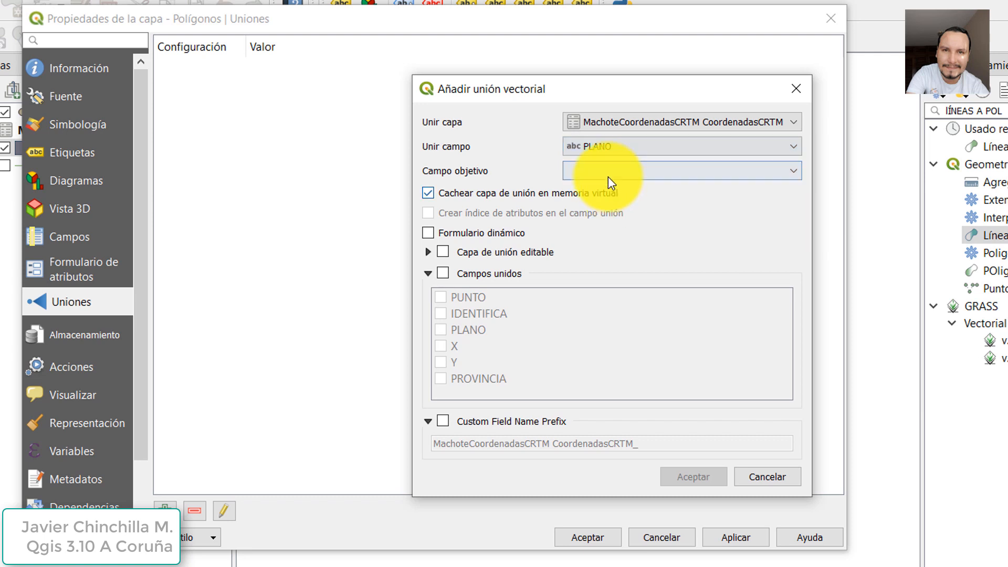
pyautogui.click(608, 177)
pyautogui.click(612, 196)
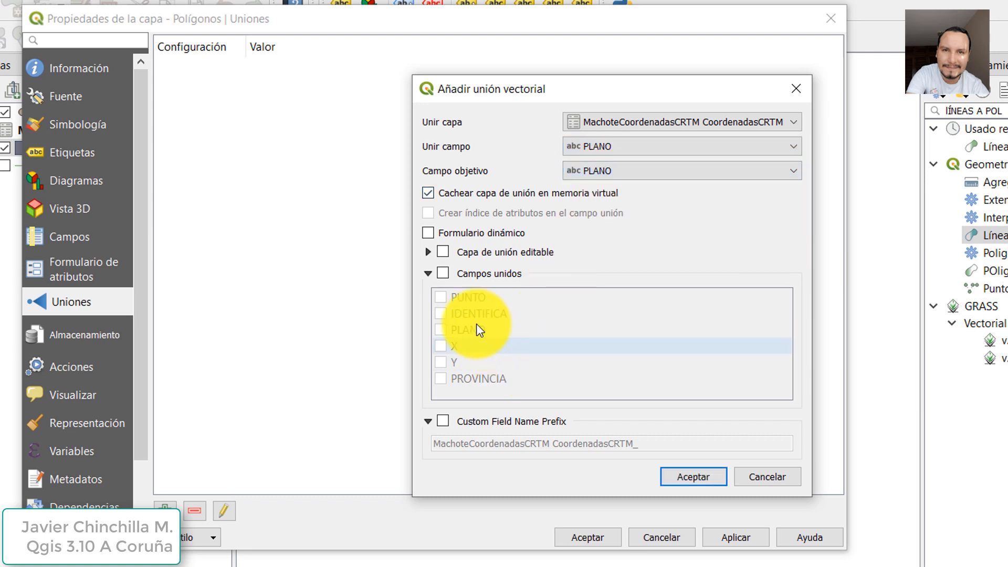
# Step: Restrict the joined fields of the vector join to IDENTIFICA, PLANO and PROVINCIA
pyautogui.click(444, 273)
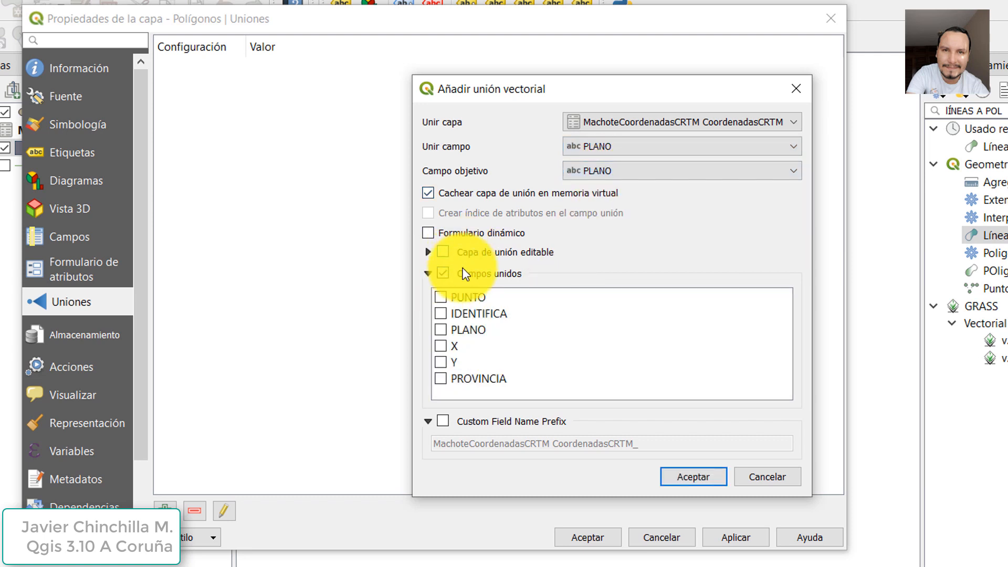
pyautogui.click(441, 314)
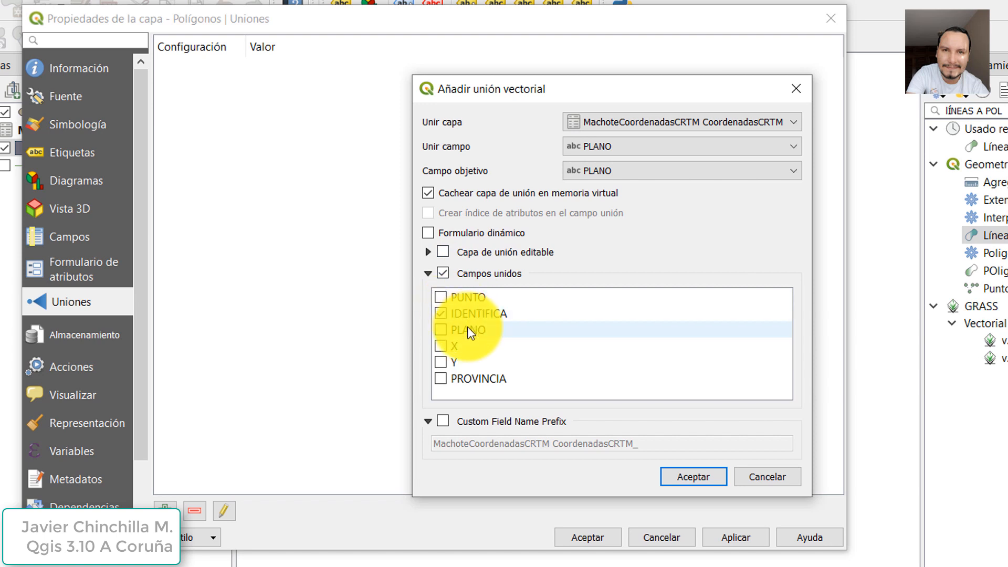
pyautogui.click(441, 378)
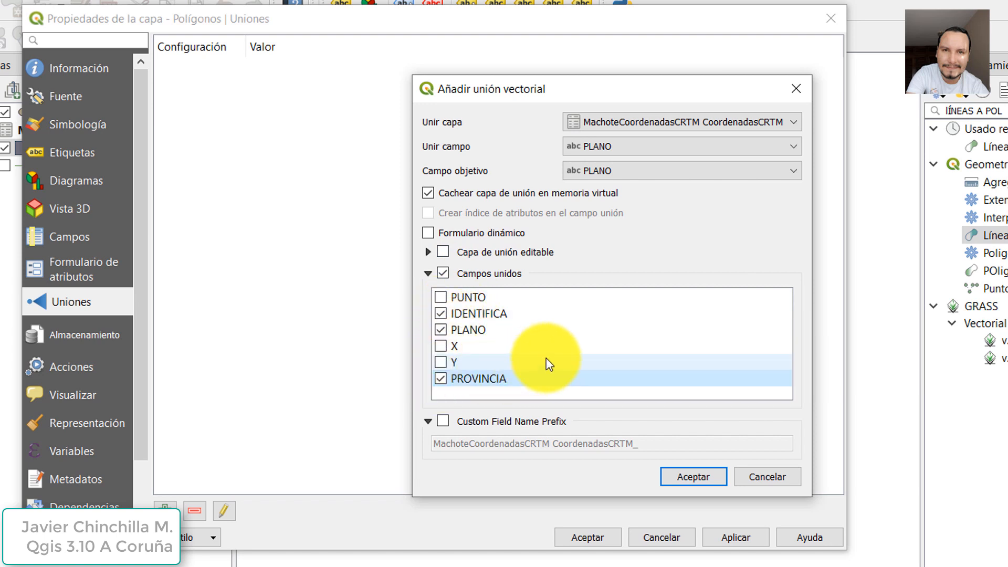
# Step: Enable the custom field name prefix and leave it empty, then accept the join and the Polígonos layer properties
pyautogui.click(508, 420)
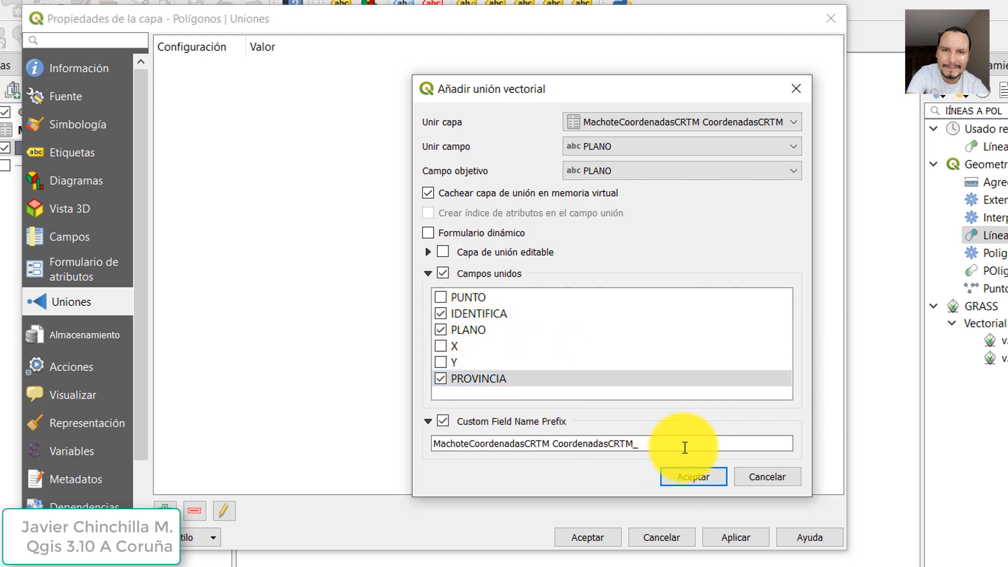
pyautogui.moveTo(636, 447); pyautogui.dragTo(414, 403)
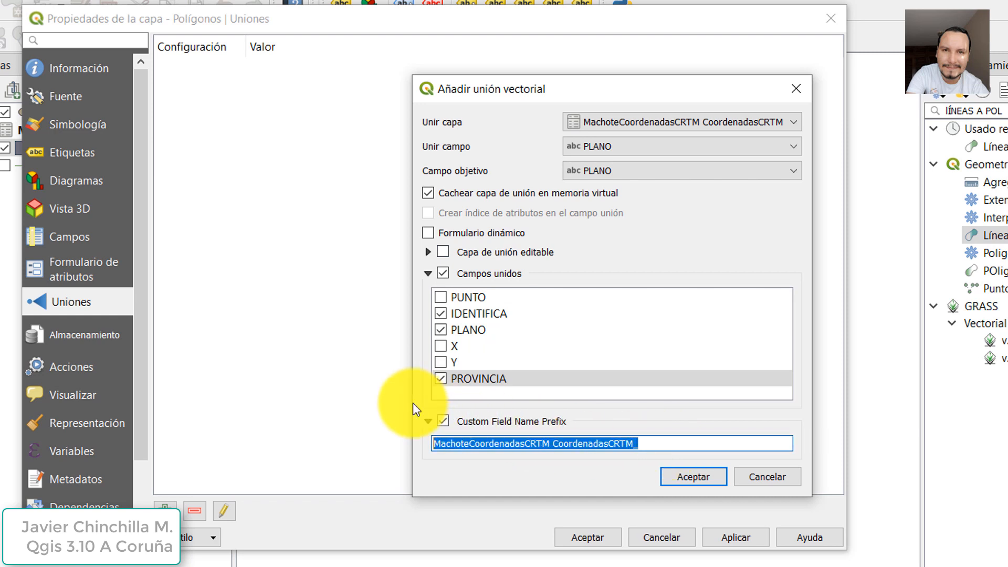
pyautogui.press('BackSpace')
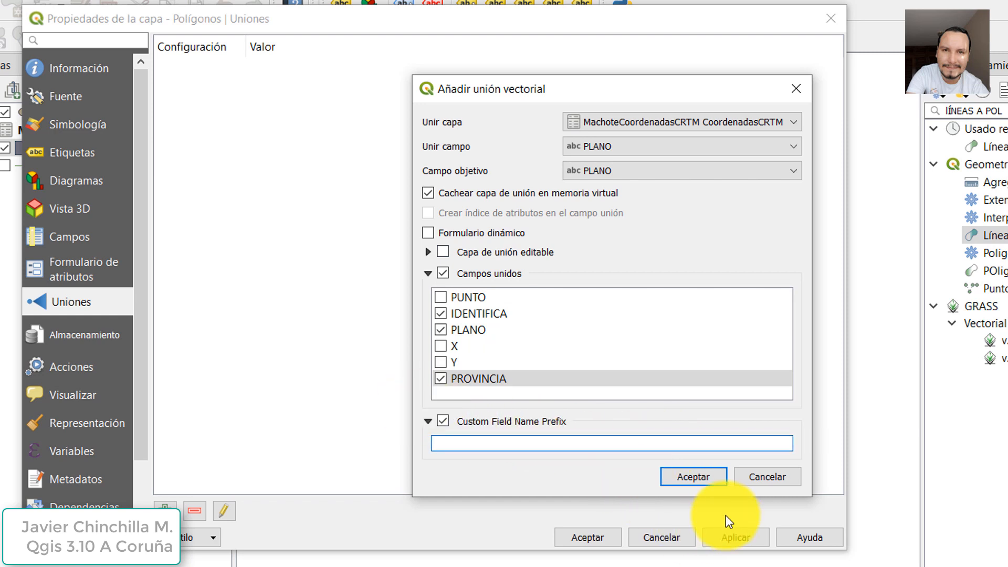
pyautogui.click(713, 481)
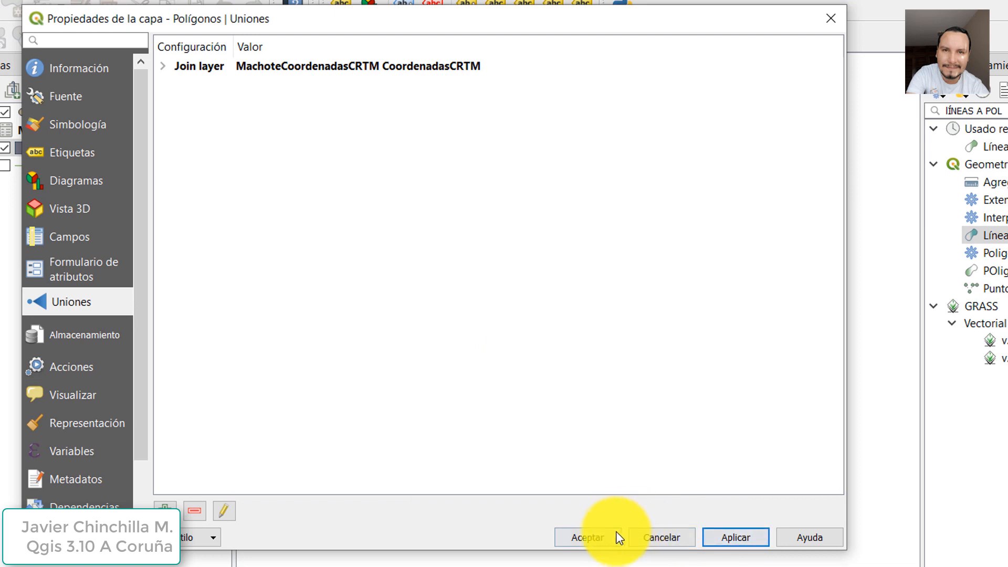
pyautogui.click(617, 536)
# Step: Review the joined fields in the Polígonos attribute table and close it
pyautogui.rightClick(69, 152)
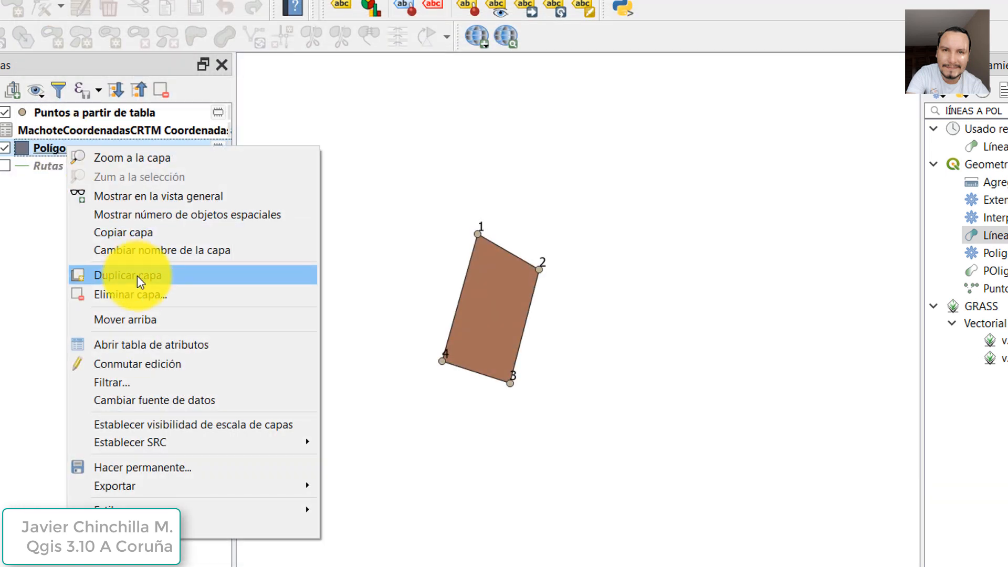
pyautogui.click(154, 338)
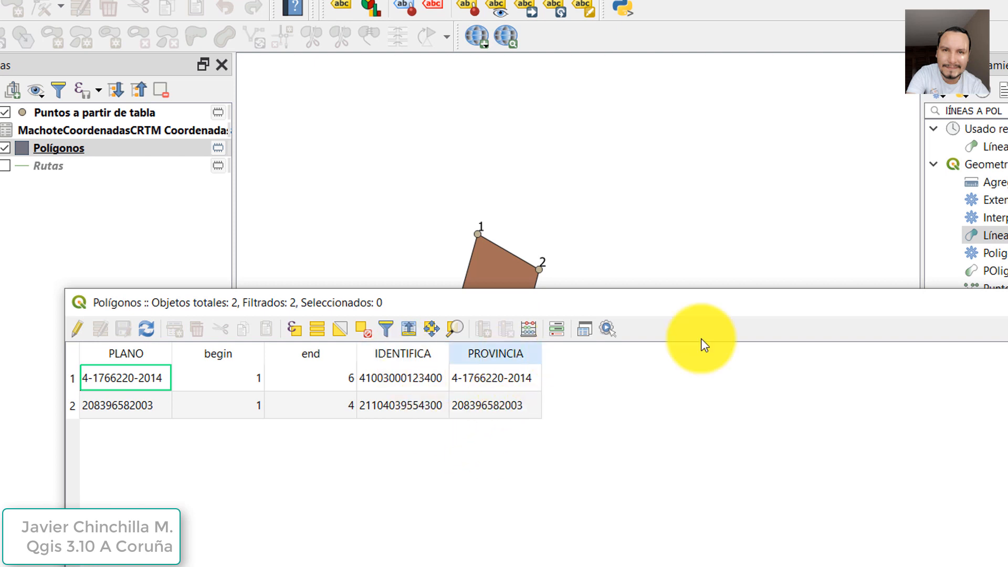
pyautogui.click(1007, 302)
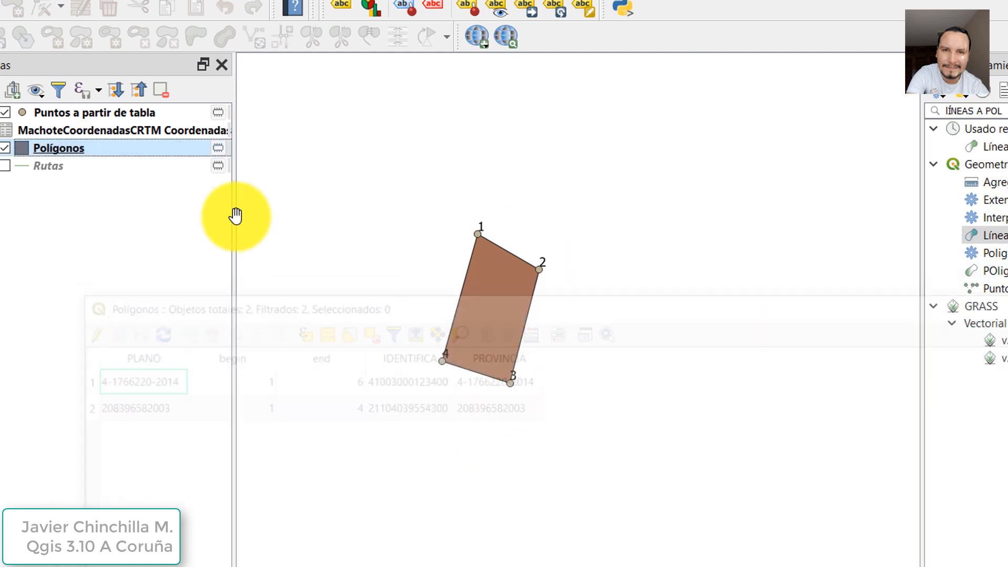
# Step: Export the Polígonos layer as an ESRI shapefile with PLANO, IDENTIFICA and PROVINCIA, overwriting Polígonos_finales.shp in the Modelo Qgis3_Ejemplo folder
pyautogui.rightClick(58, 152)
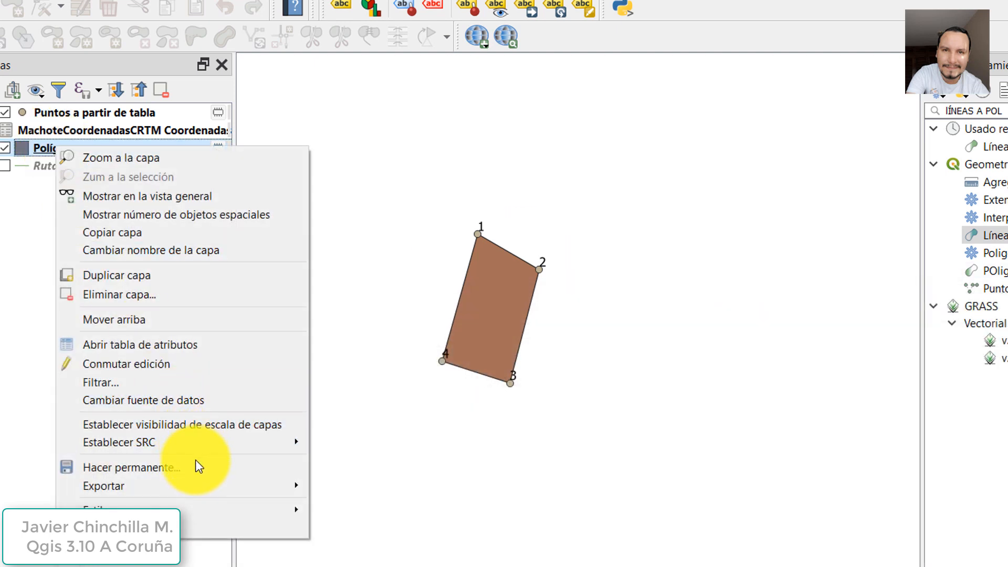
pyautogui.moveTo(219, 492)
pyautogui.click(401, 489)
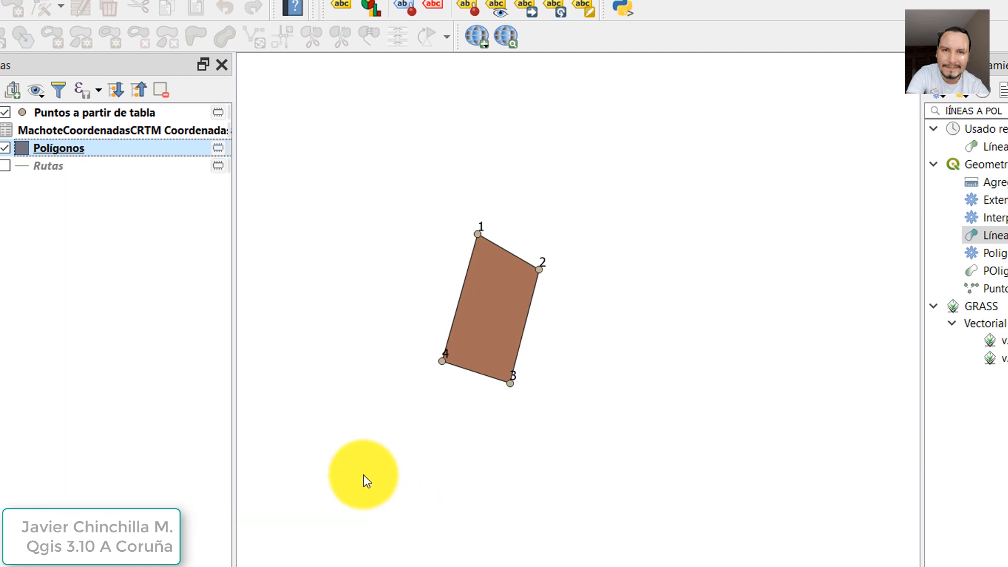
pyautogui.click(857, 84)
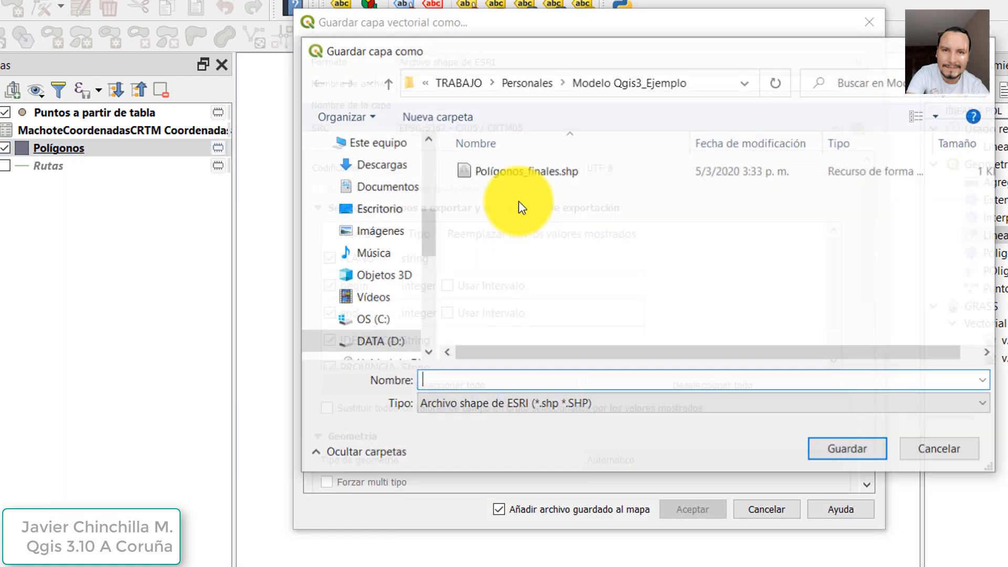
pyautogui.click(512, 173)
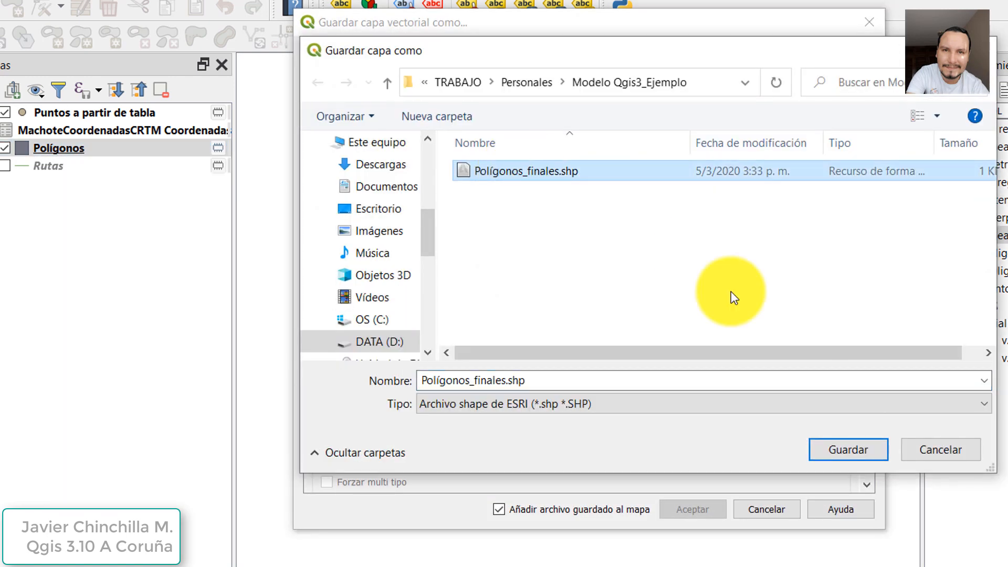
pyautogui.click(849, 450)
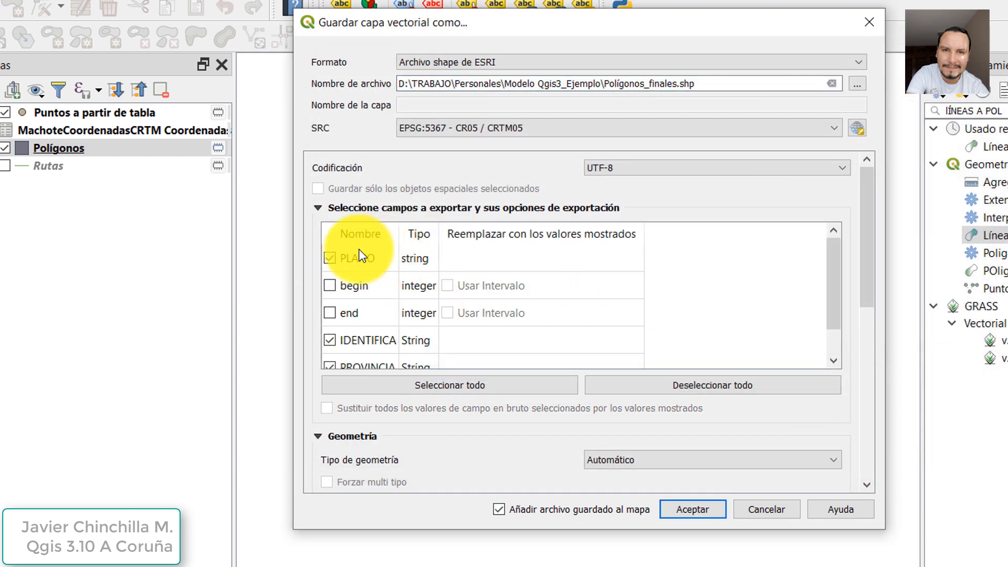
pyautogui.scroll(-3, 387, 346)
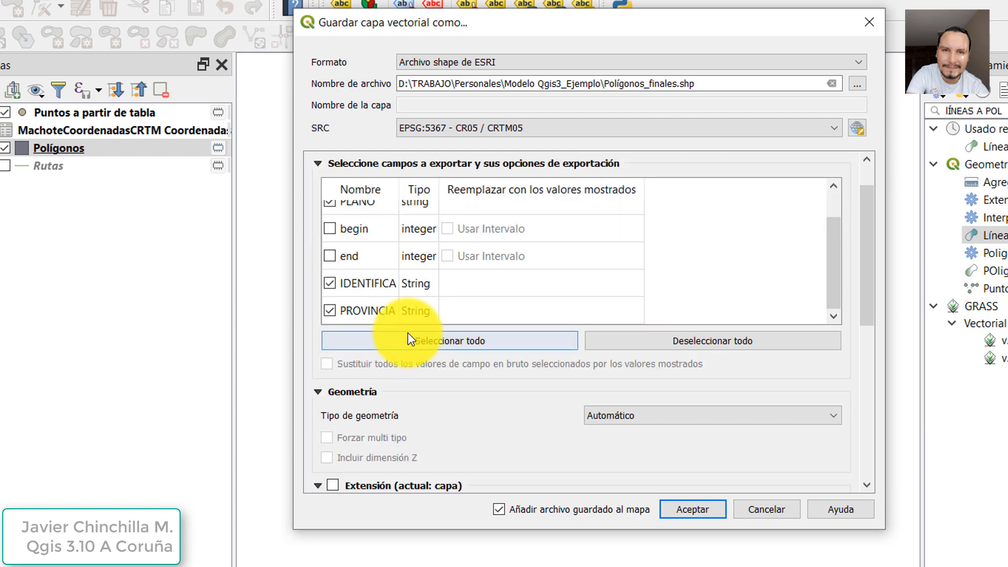
pyautogui.click(703, 510)
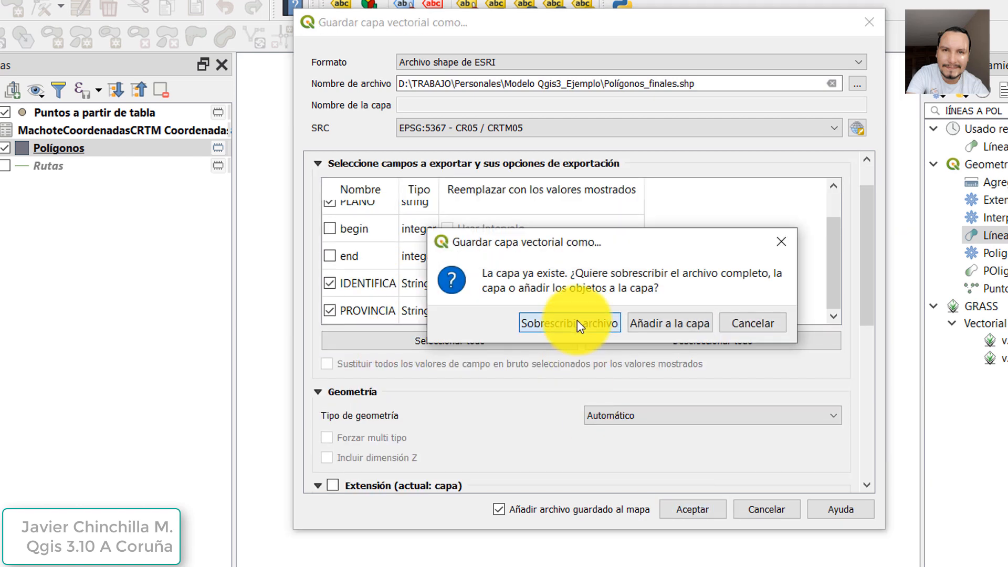
pyautogui.click(578, 320)
# Step: Hide all layers and make only Polígonos_finales visible
pyautogui.click(35, 91)
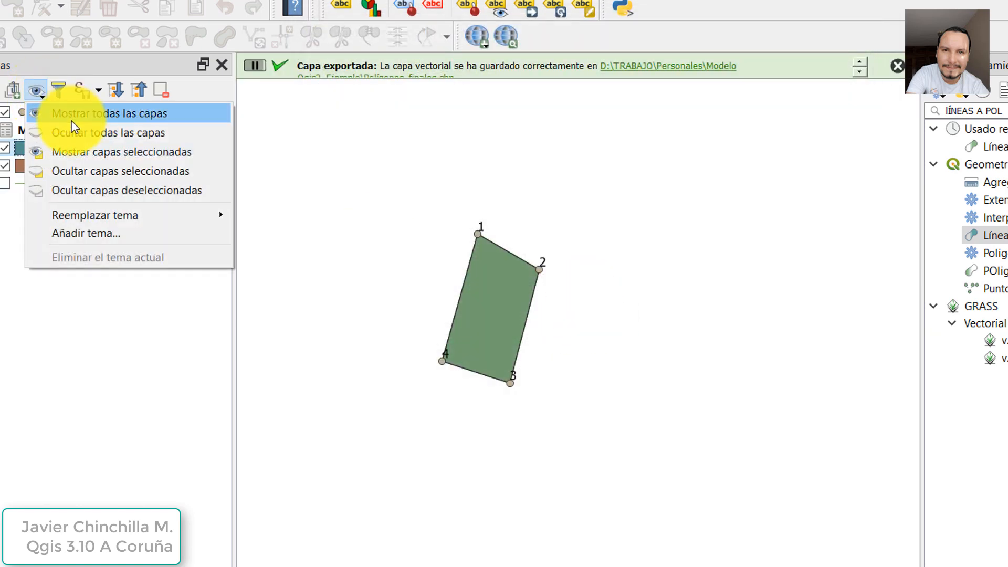
pyautogui.click(66, 130)
pyautogui.click(5, 148)
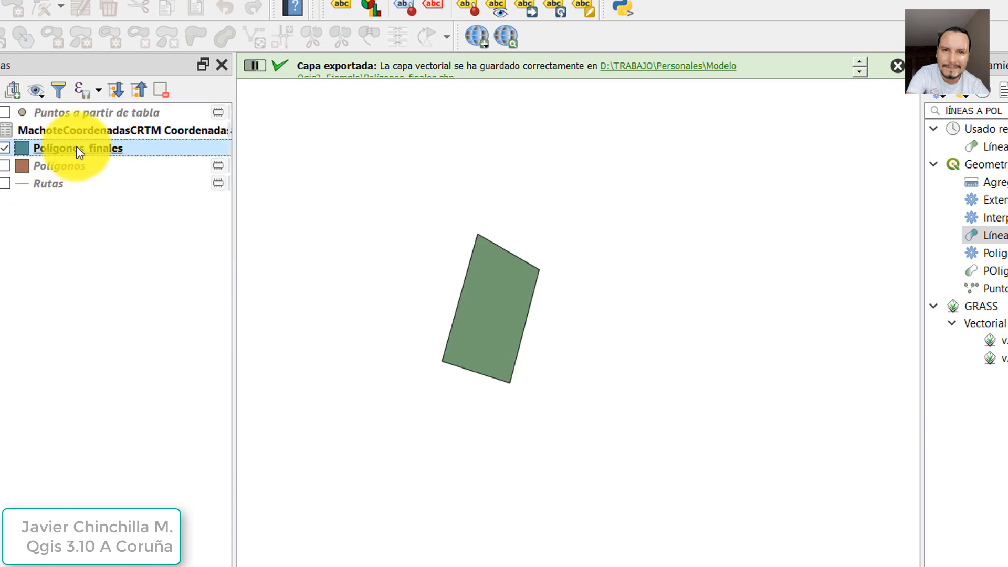
# Step: Review the attribute table of Polígonos_finales, re-sorting its rows, and close it
pyautogui.rightClick(79, 152)
pyautogui.click(177, 342)
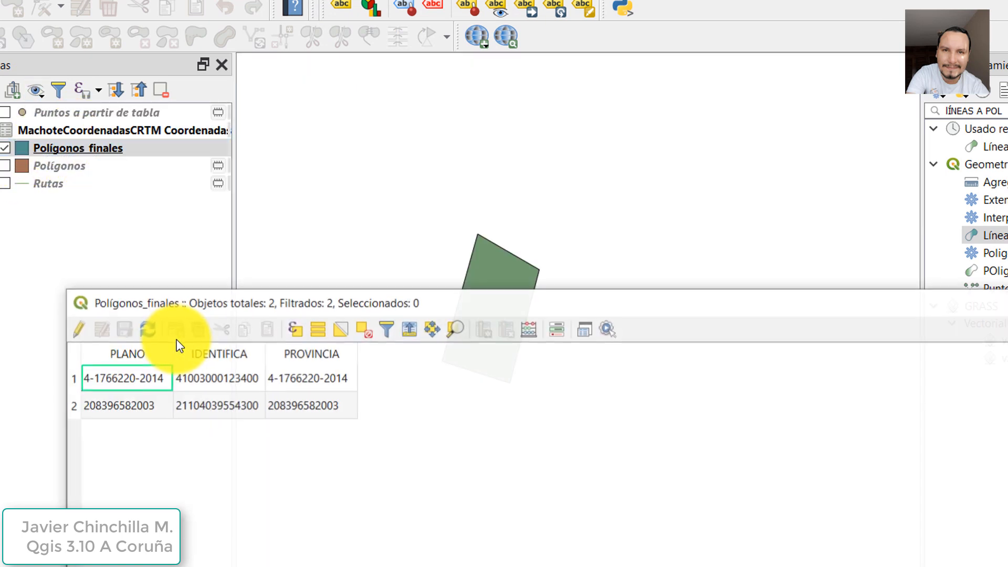
pyautogui.click(152, 359)
pyautogui.click(310, 355)
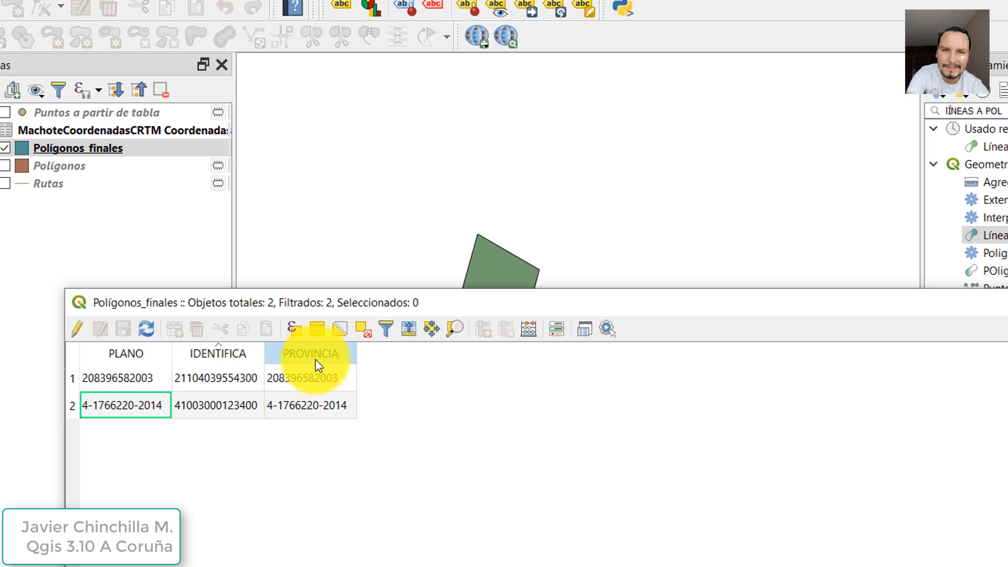
pyautogui.click(49, 146)
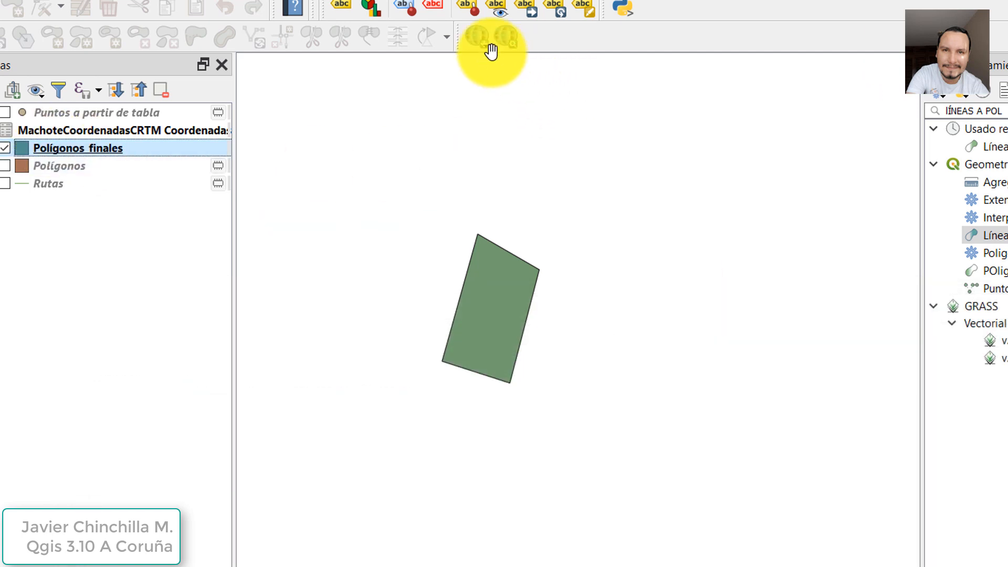
# Step: Add the Google Hybrid basemap beneath the exported polygons
pyautogui.click(477, 36)
pyautogui.moveTo(546, 48)
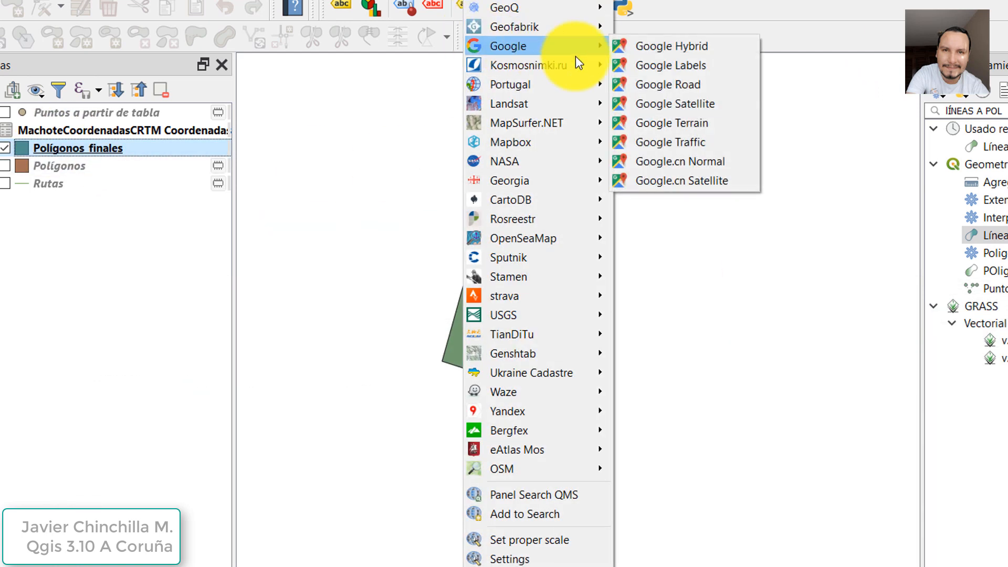
pyautogui.click(689, 46)
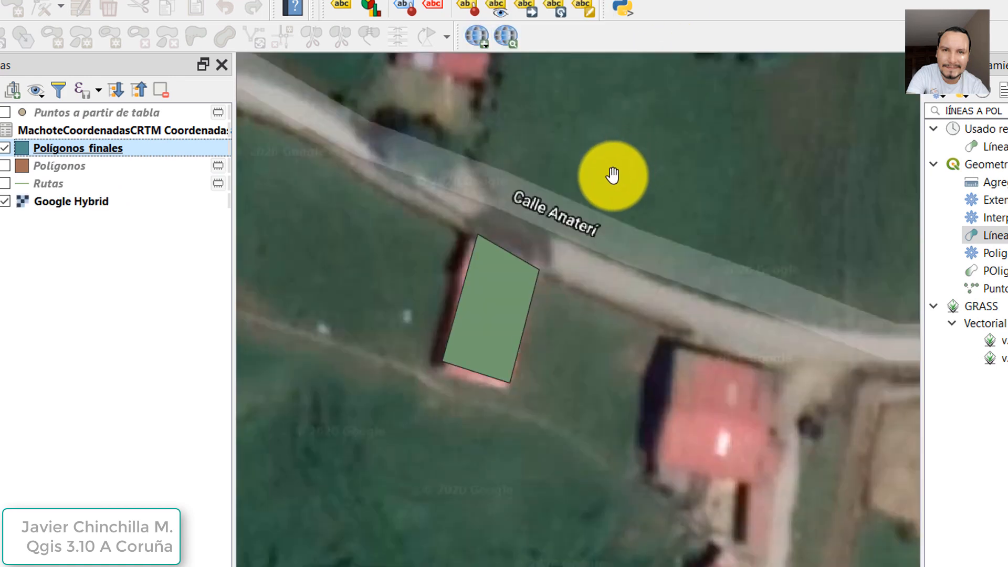
# Step: Hide Google Hybrid to locate the other polygon of Polígonos_finales, and show the basemap again to examine its position
pyautogui.scroll(-1, 525, 273)
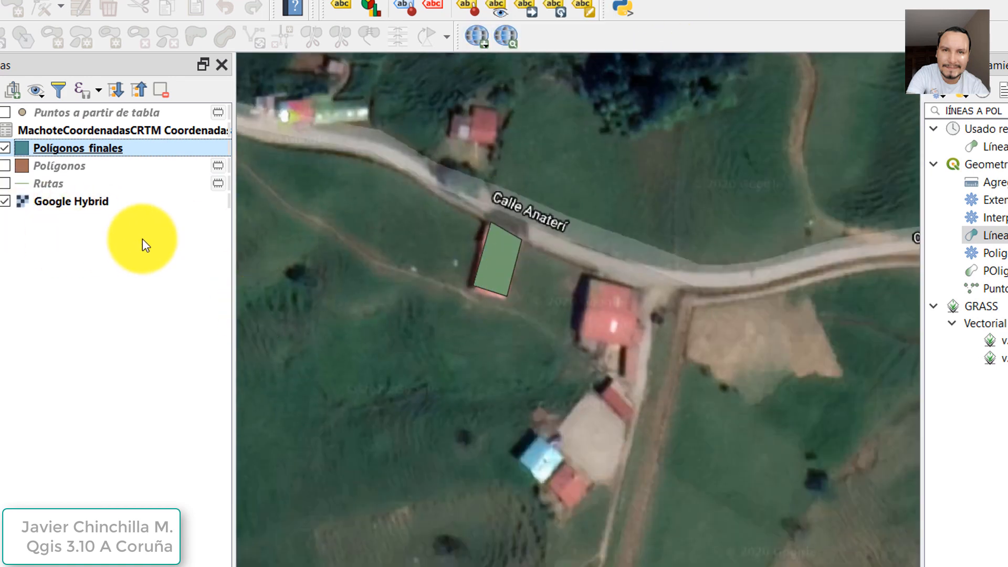
pyautogui.scroll(-5, 399, 337)
pyautogui.scroll(-2, 509, 357)
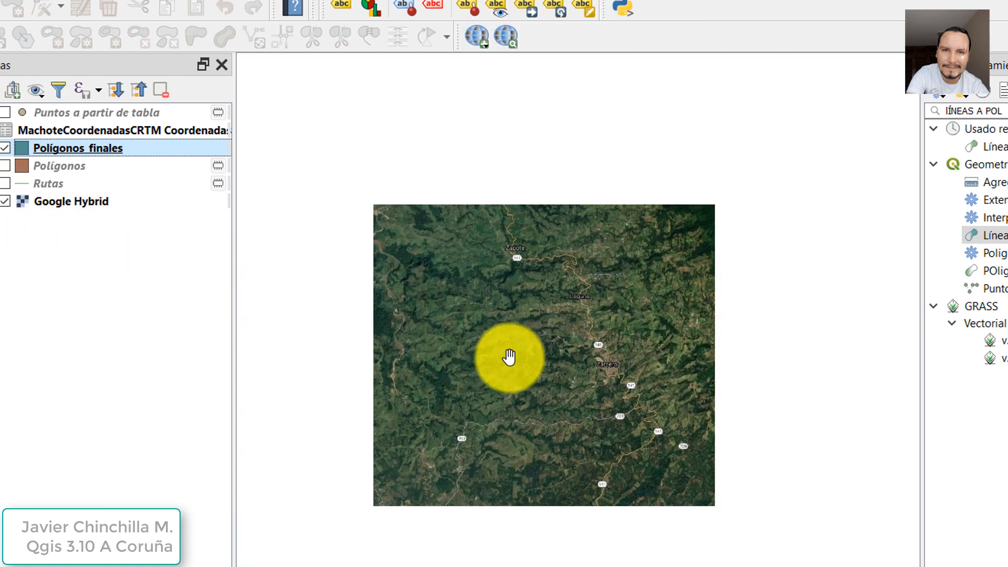
pyautogui.click(5, 201)
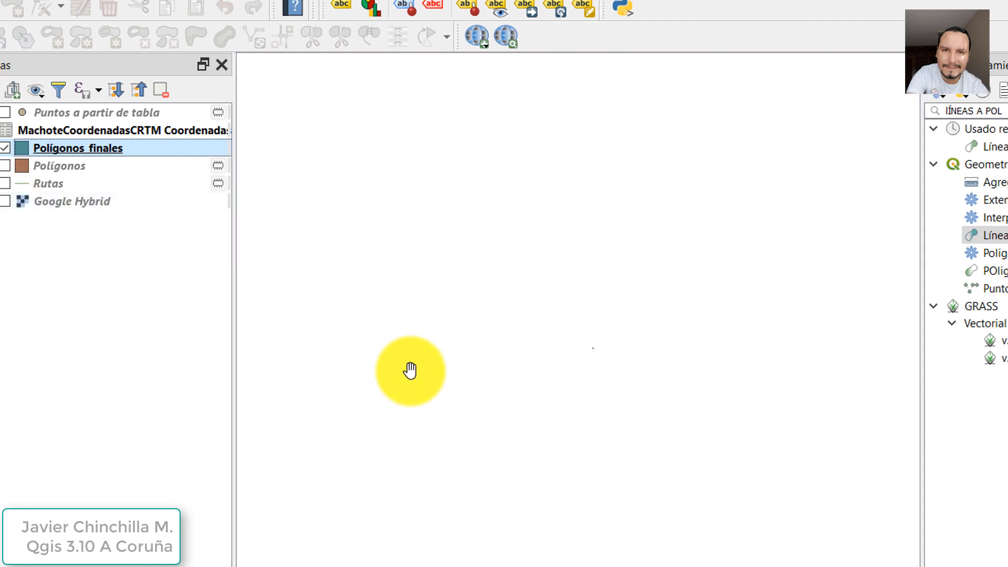
pyautogui.scroll(3, 589, 339)
pyautogui.scroll(3, 644, 413)
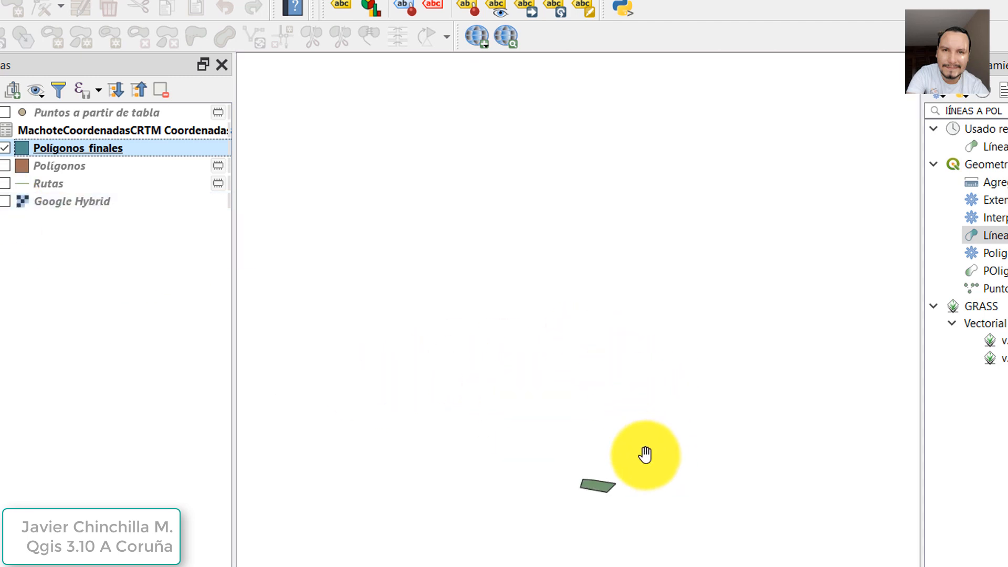
pyautogui.scroll(3, 645, 455)
pyautogui.click(5, 202)
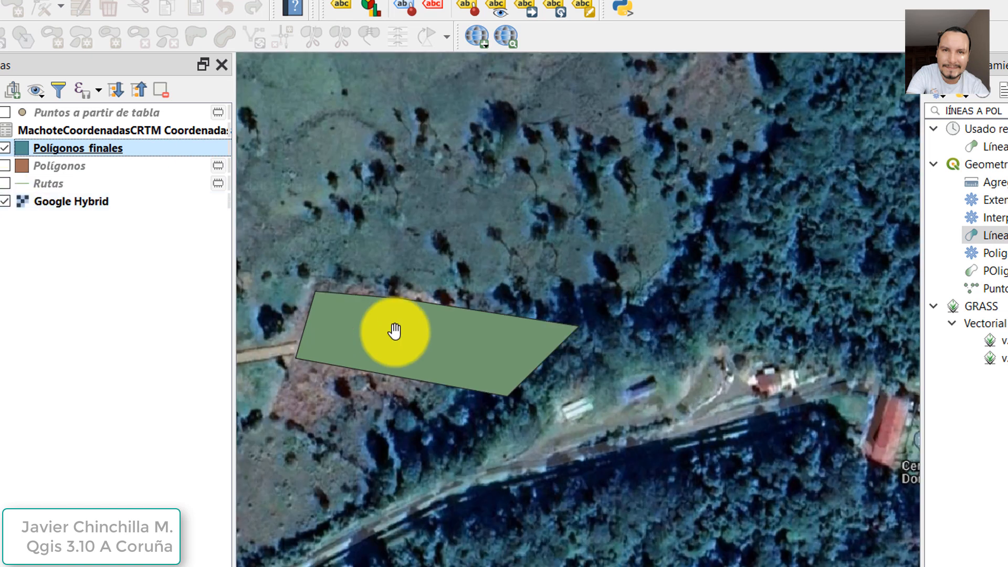
pyautogui.moveTo(364, 463); pyautogui.dragTo(533, 418)
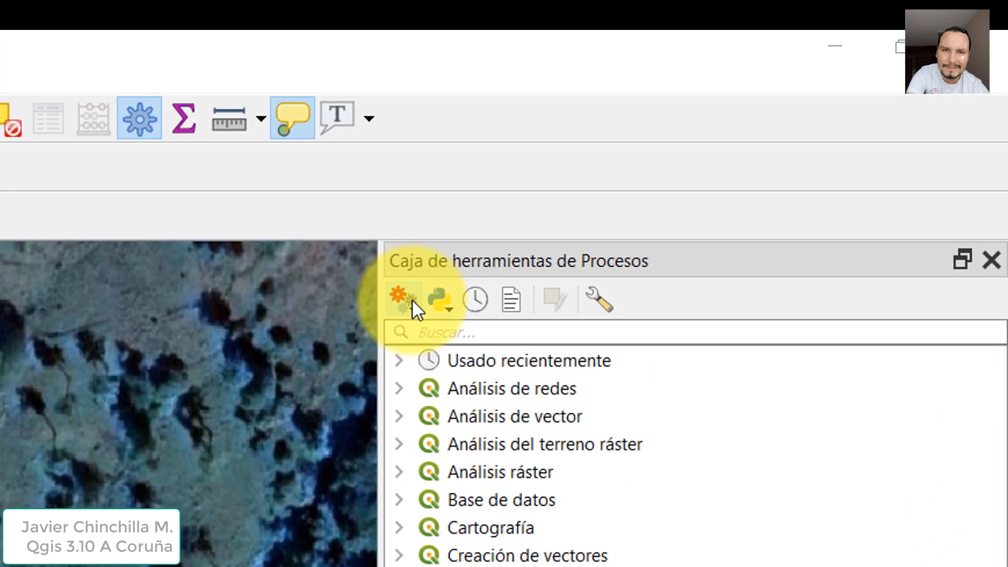
# Step: Locate the Dibujar Polígono a partir de Coordenadas model in the Catastro group of the processing models
pyautogui.click(412, 299)
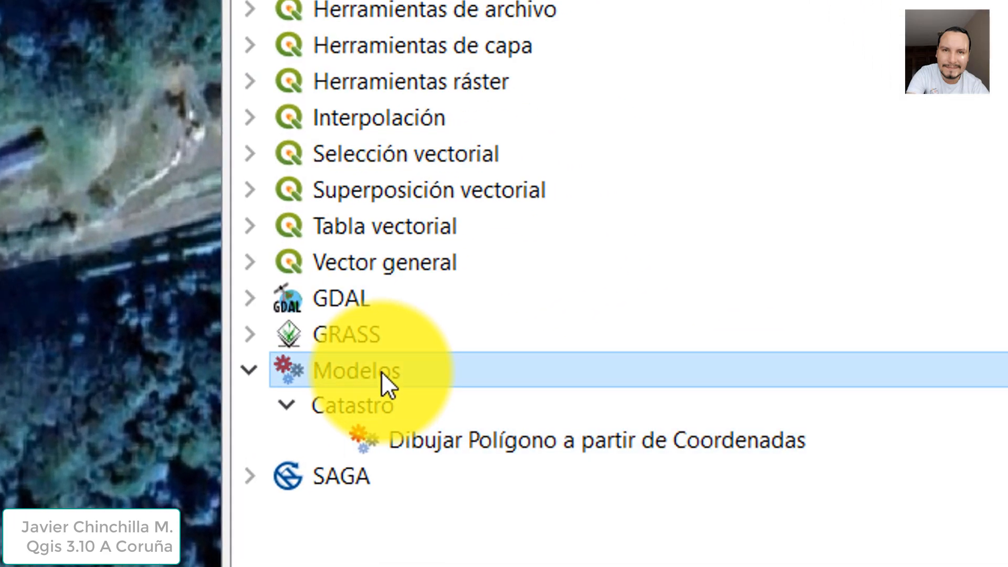
pyautogui.click(477, 429)
pyautogui.click(297, 403)
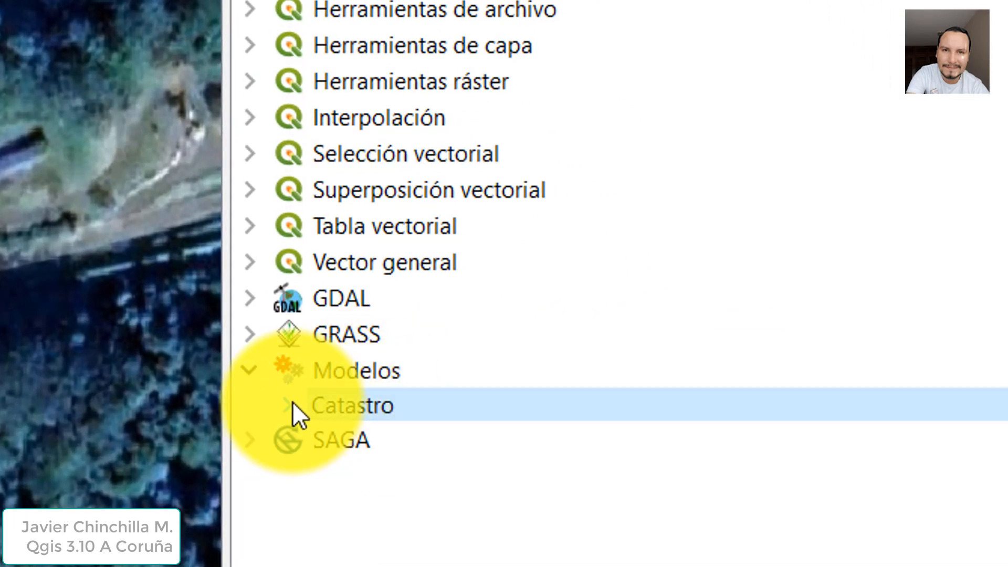
pyautogui.click(293, 404)
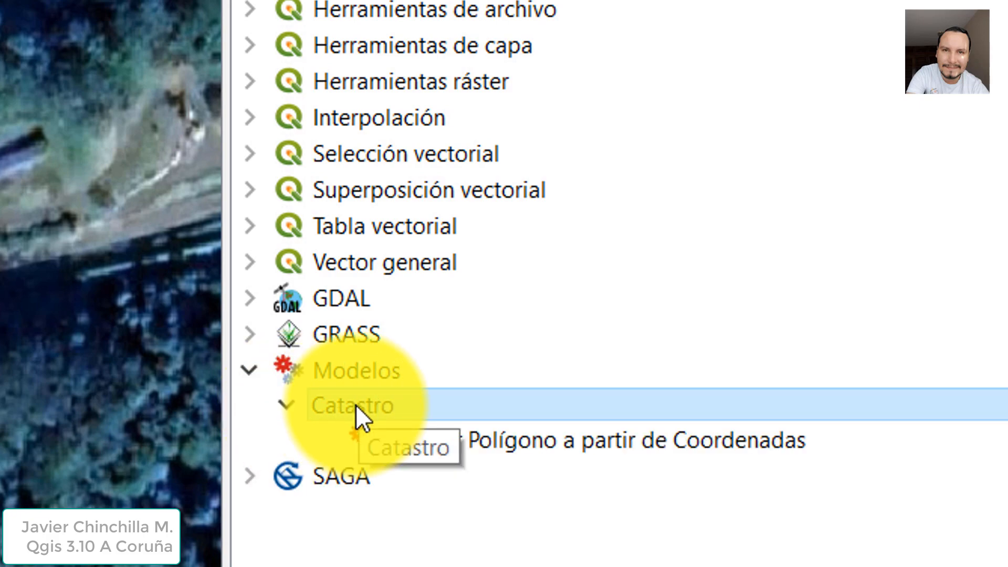
pyautogui.click(396, 443)
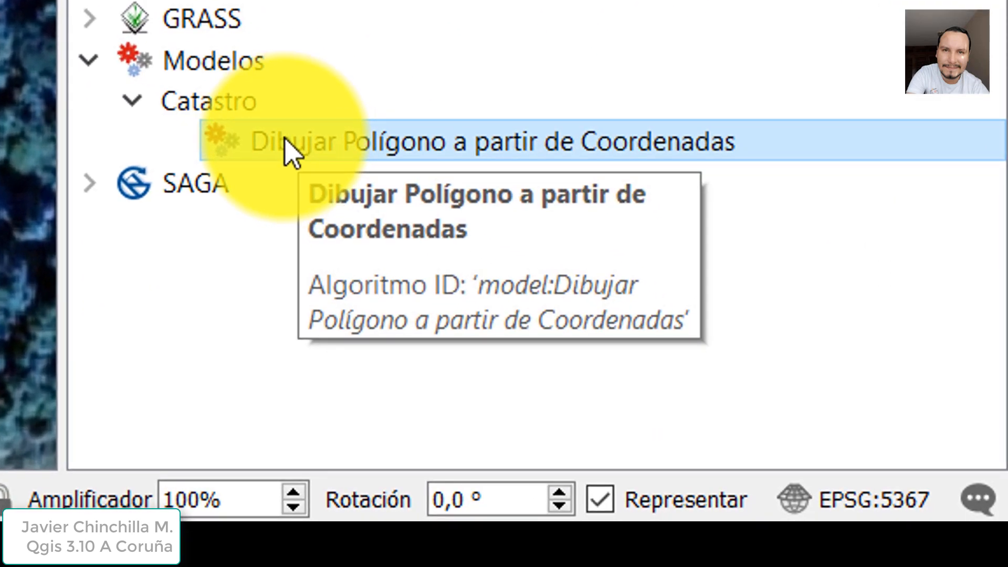
# Step: Open the Dibujar Polígono a partir de Coordenadas model for editing and examine how its inputs, algorithms and outputs connect
pyautogui.rightClick(292, 153)
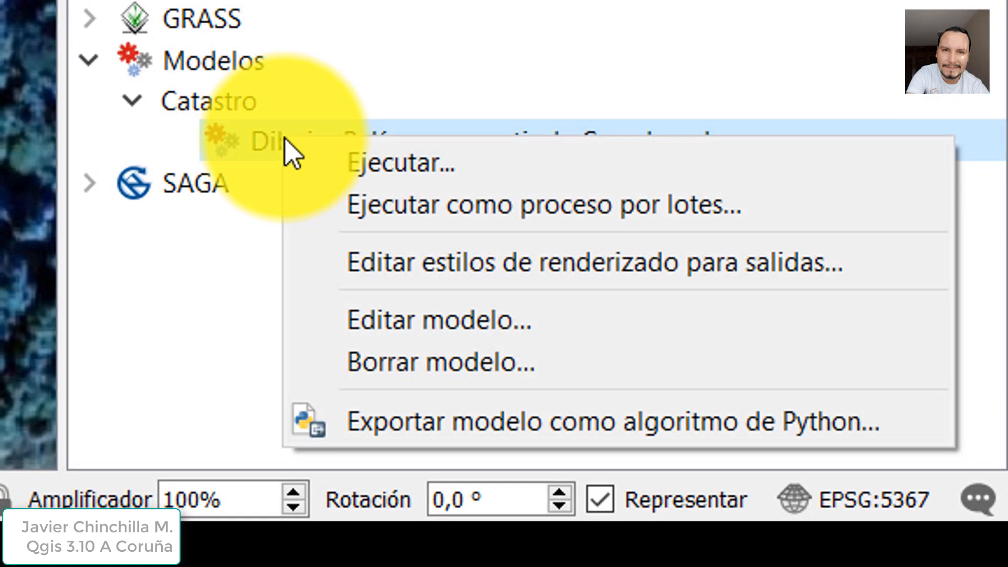
pyautogui.click(418, 331)
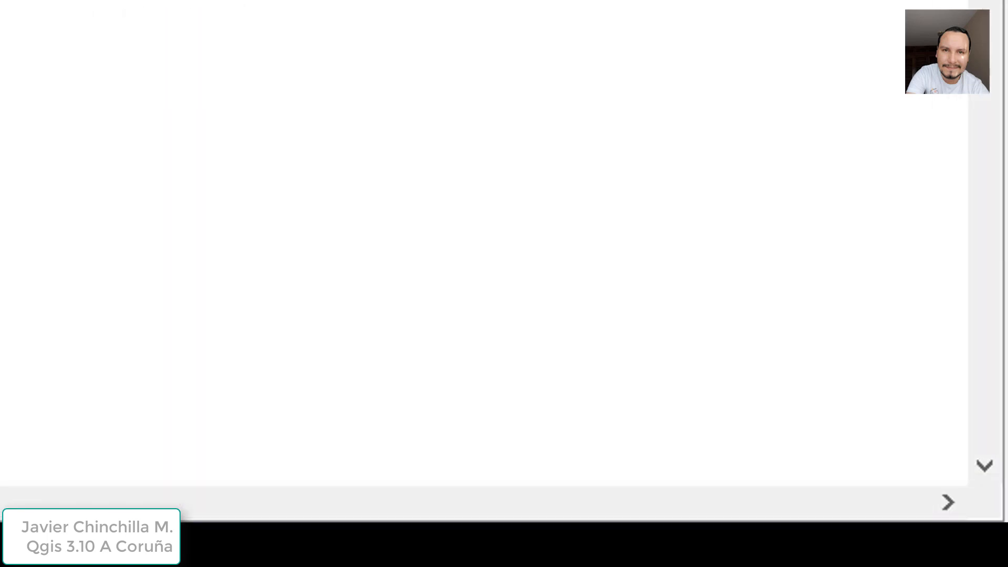
pyautogui.scroll(-3, 396, 283)
pyautogui.scroll(2, 635, 292)
pyautogui.scroll(4, 600, 357)
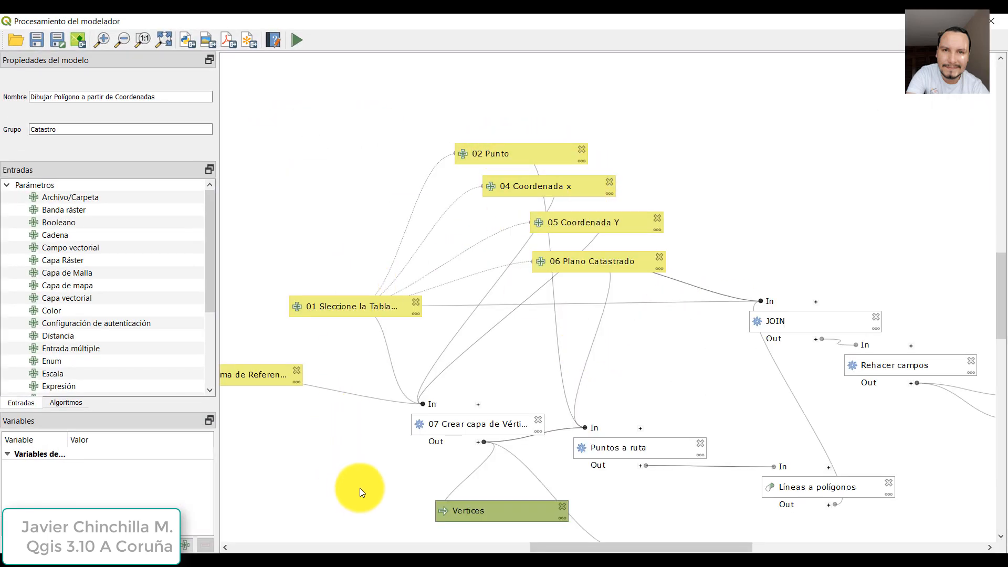
pyautogui.moveTo(376, 468); pyautogui.dragTo(443, 385)
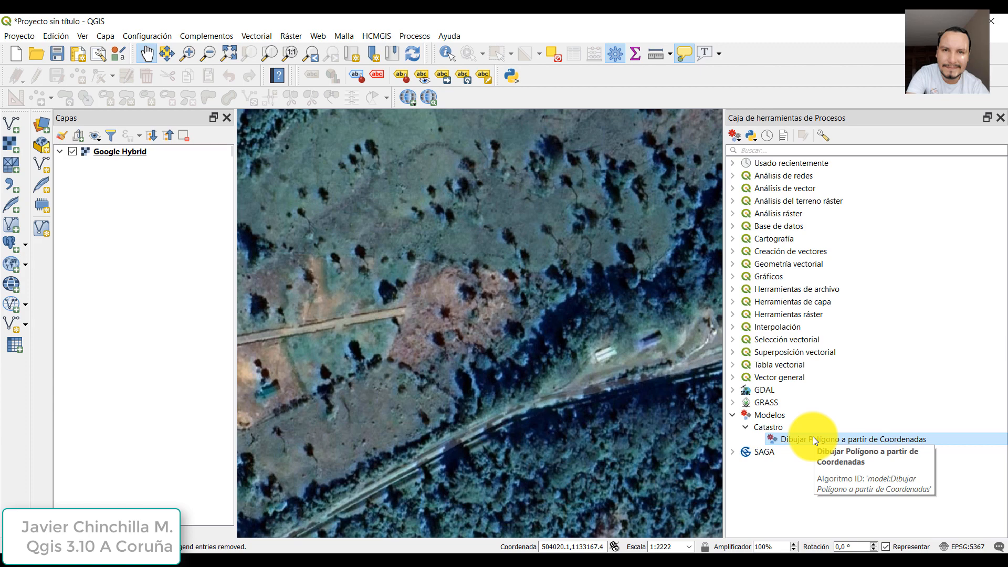
# Step: Switch to the MachoteCoordenadasCRTM.xlsx workbook in Excel, review the IDENTIFICA and PLANO column headings, and close it
pyautogui.click(661, 564)
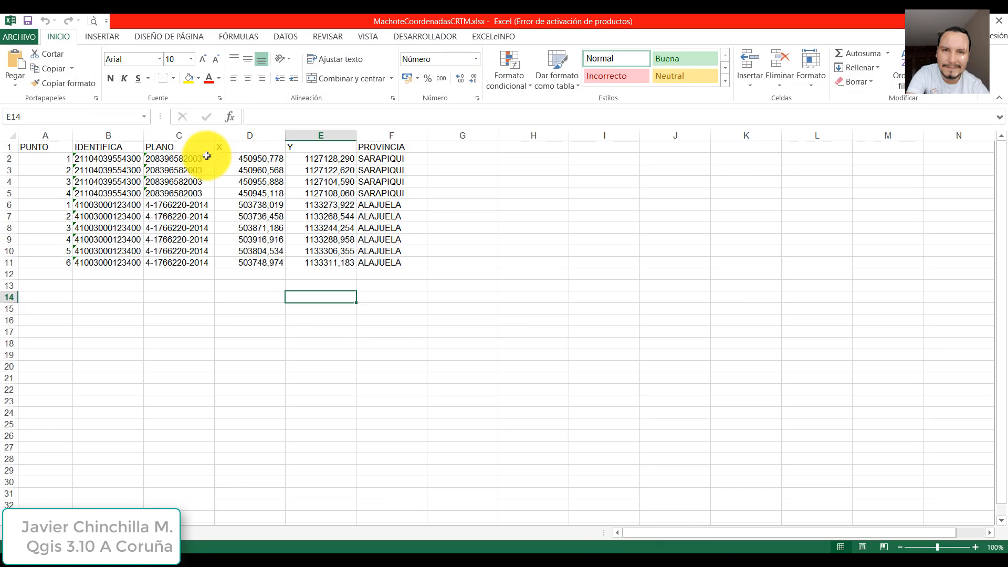
pyautogui.moveTo(113, 134); pyautogui.dragTo(147, 153)
pyautogui.click(142, 151)
pyautogui.click(191, 152)
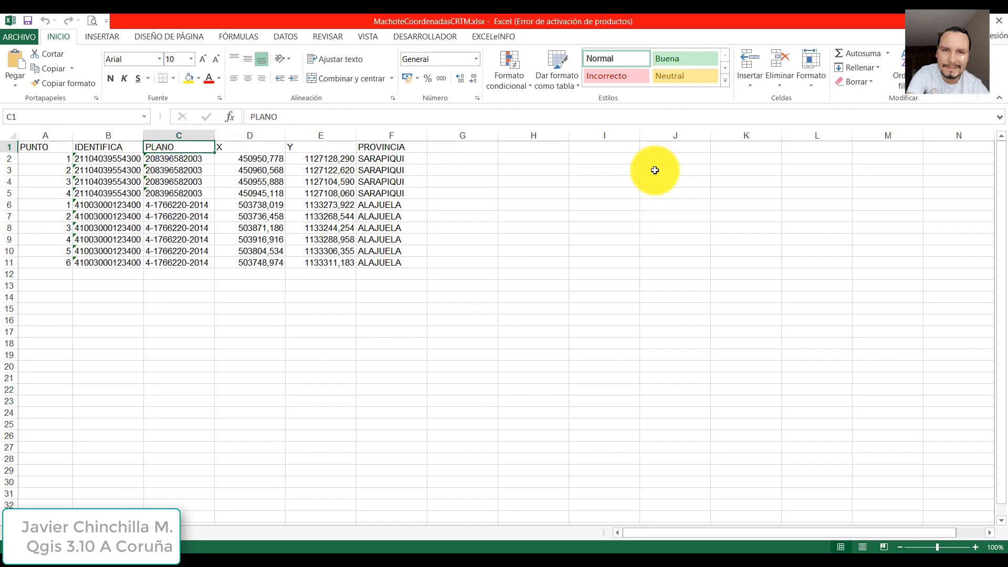
pyautogui.click(999, 24)
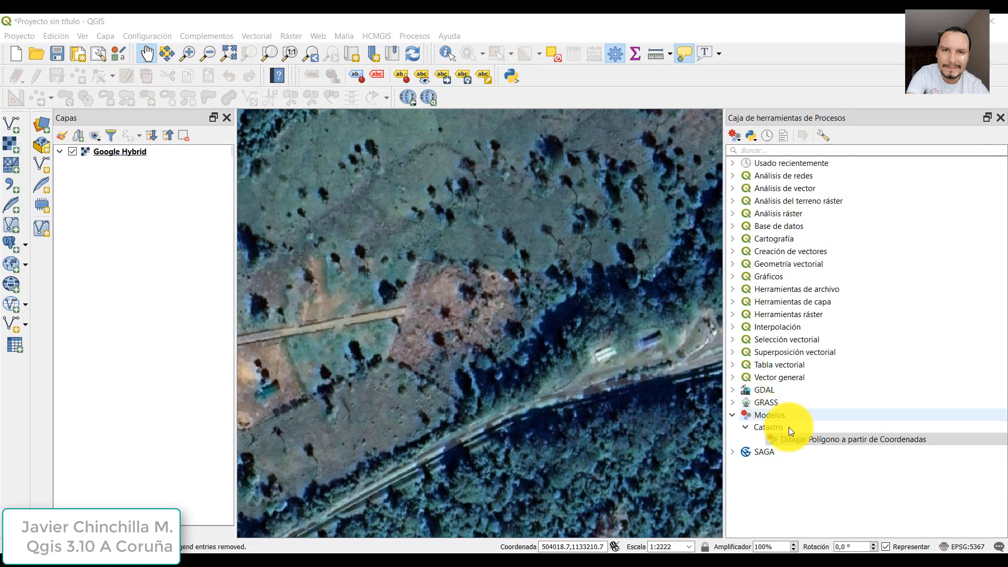
# Step: Start the Dibujar Polígono a partir de Coordenadas model and load MachoteCoordenadasCRTM.xlsx as its coordinate table
pyautogui.doubleClick(811, 442)
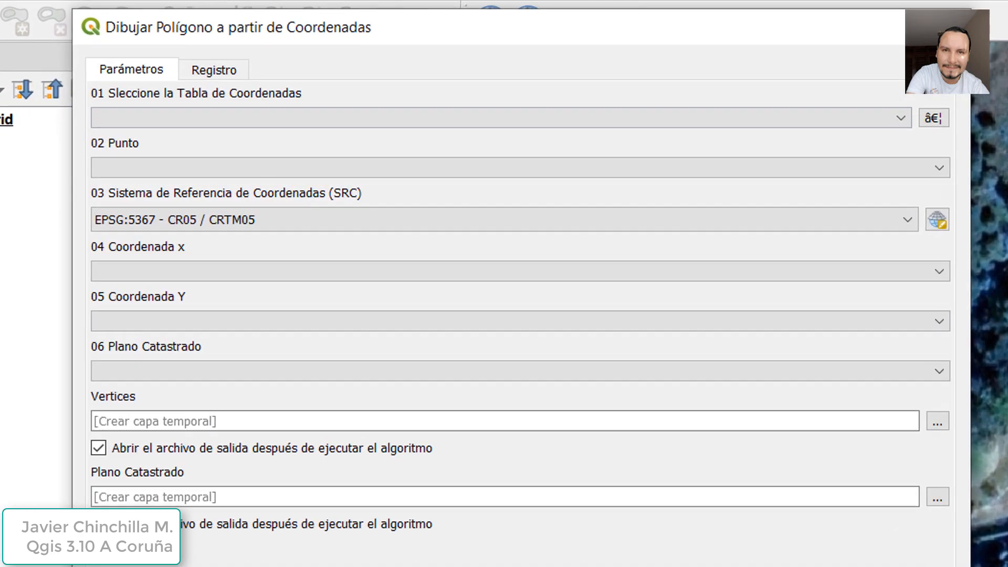
pyautogui.click(933, 118)
pyautogui.click(479, 217)
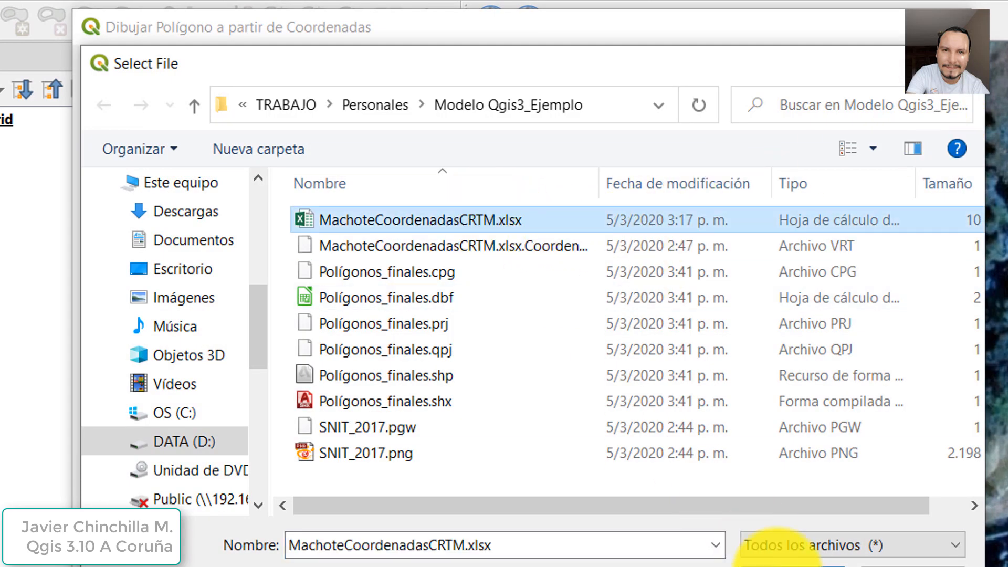
pyautogui.click(798, 566)
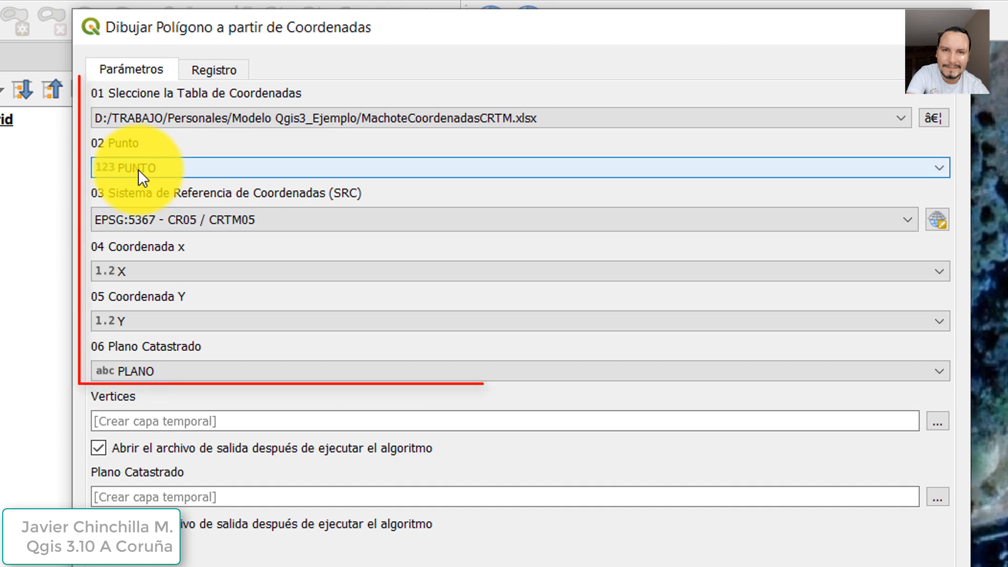
# Step: Run the model with PUNTO as point field, EPSG:5367 as reference system, X and Y coordinates and PLANO as Plano Catastrado, and close its dialog
pyautogui.click(138, 169)
pyautogui.click(137, 169)
pyautogui.click(157, 220)
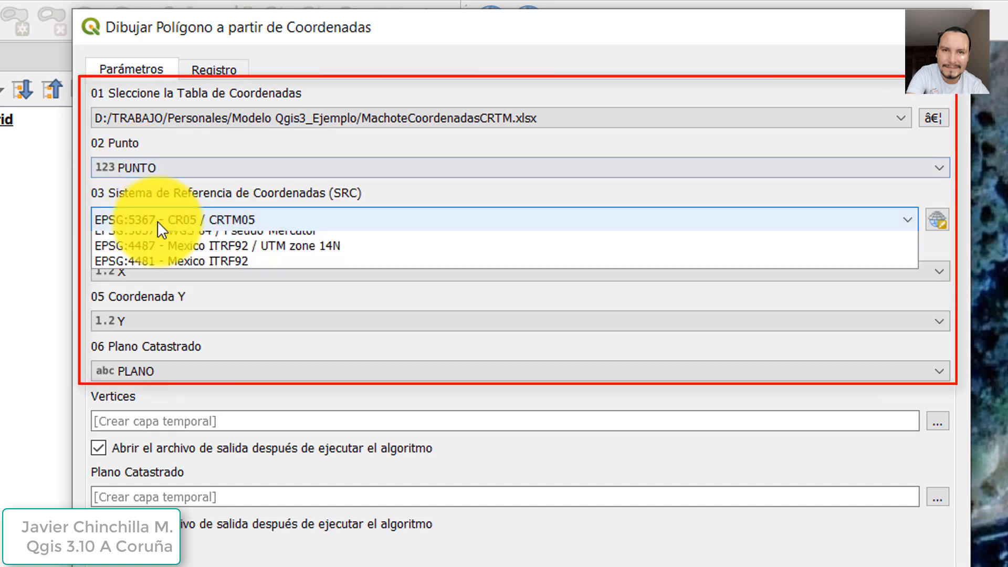
pyautogui.click(172, 240)
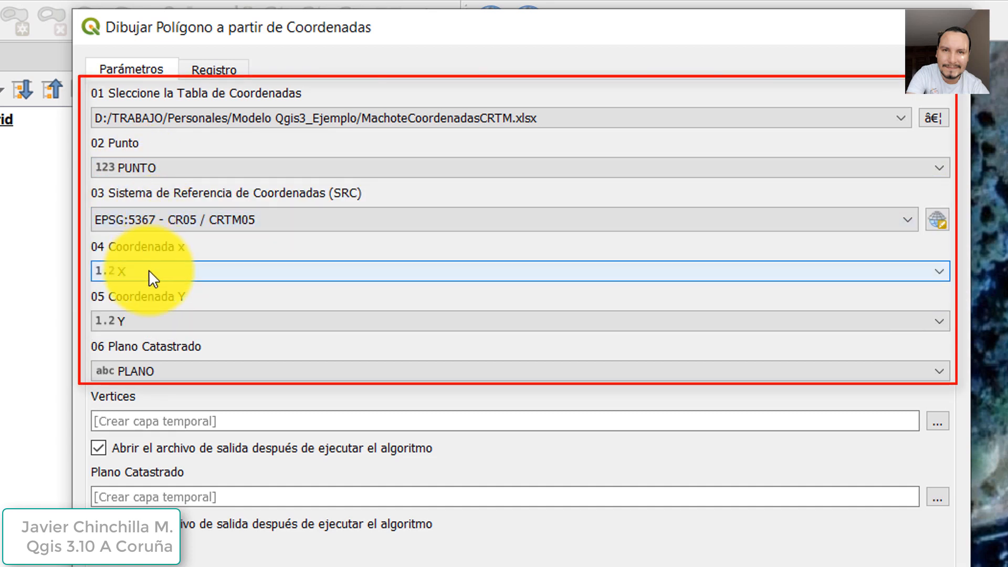
pyautogui.click(179, 371)
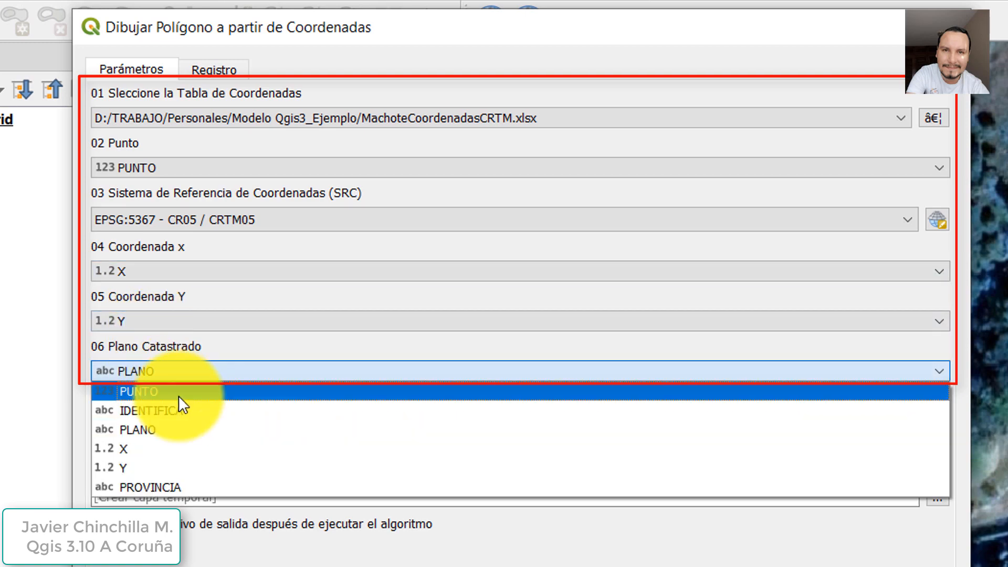
pyautogui.click(154, 429)
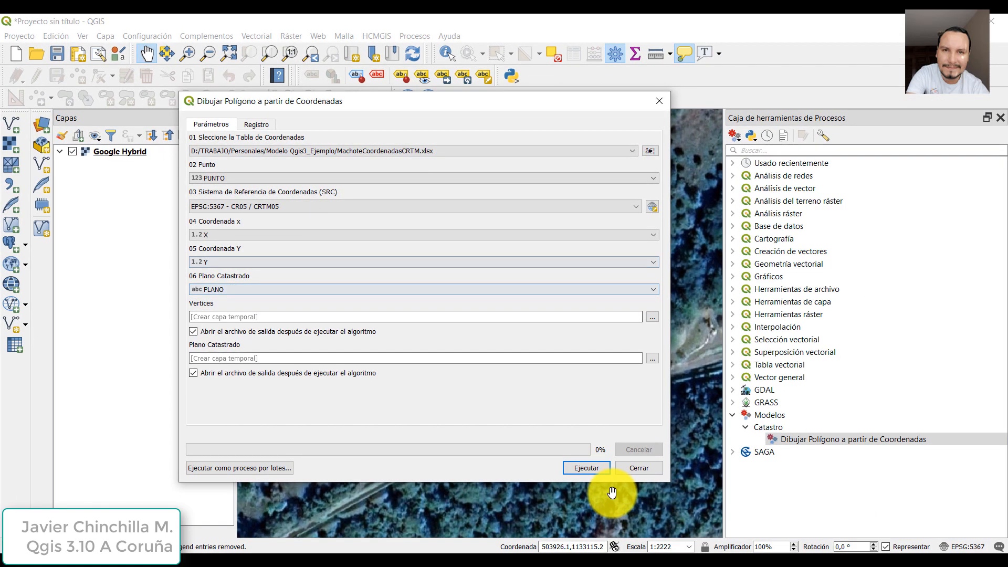
pyautogui.click(586, 469)
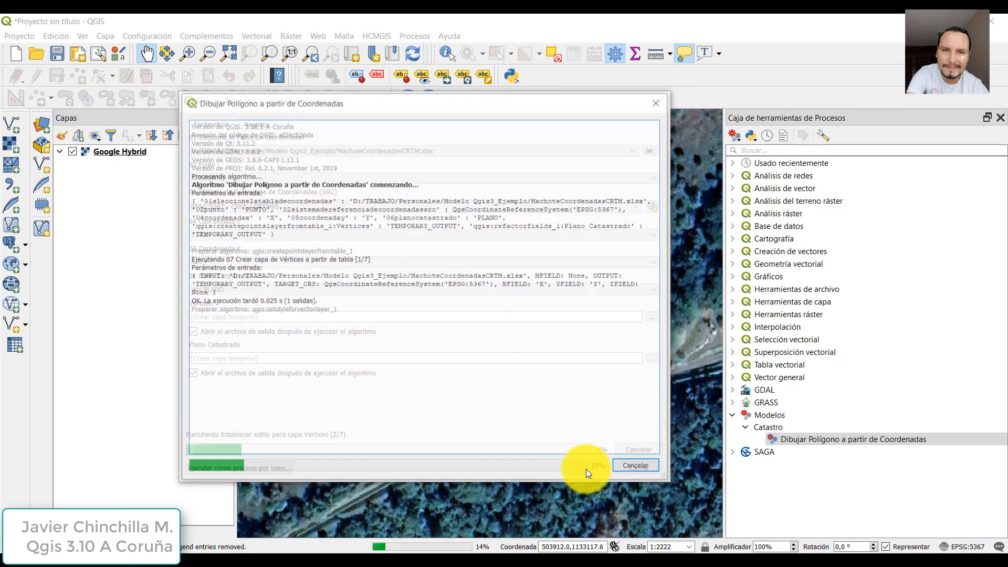
pyautogui.click(629, 466)
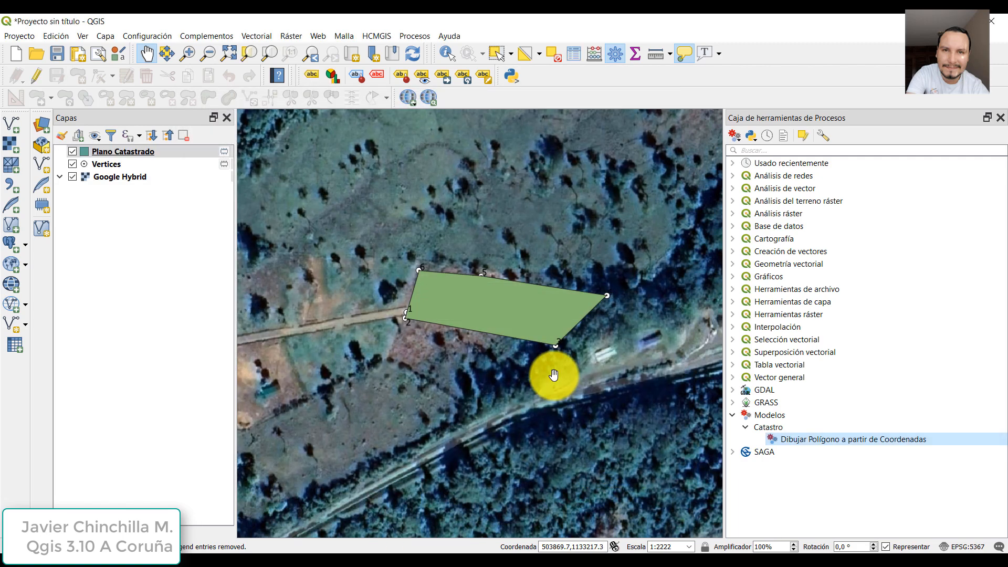
# Step: Place the Vertices layer above Plano Catastrado to inspect the numbered vertices, and hide Vertices
pyautogui.moveTo(88, 165); pyautogui.dragTo(122, 148)
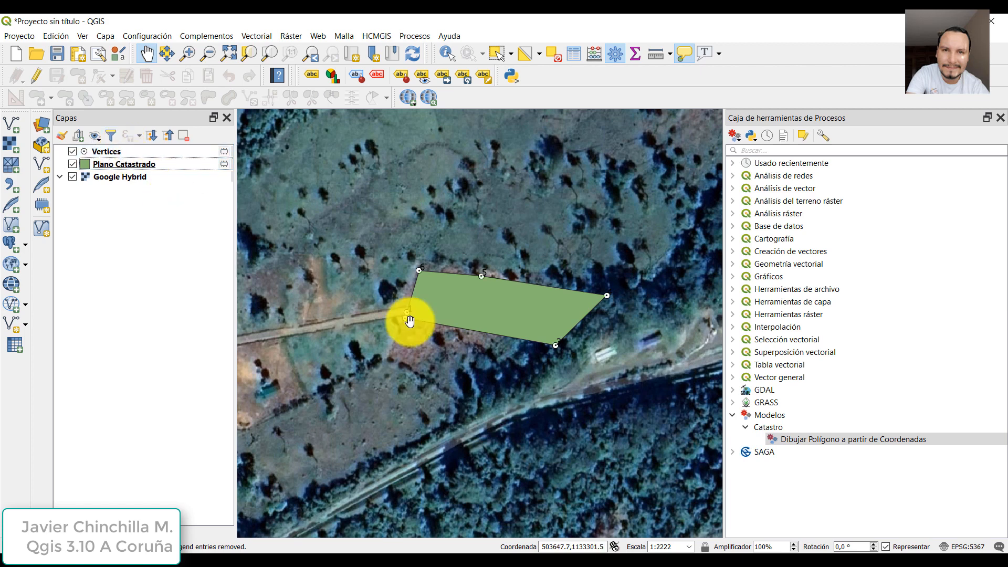
pyautogui.scroll(-1, 500, 333)
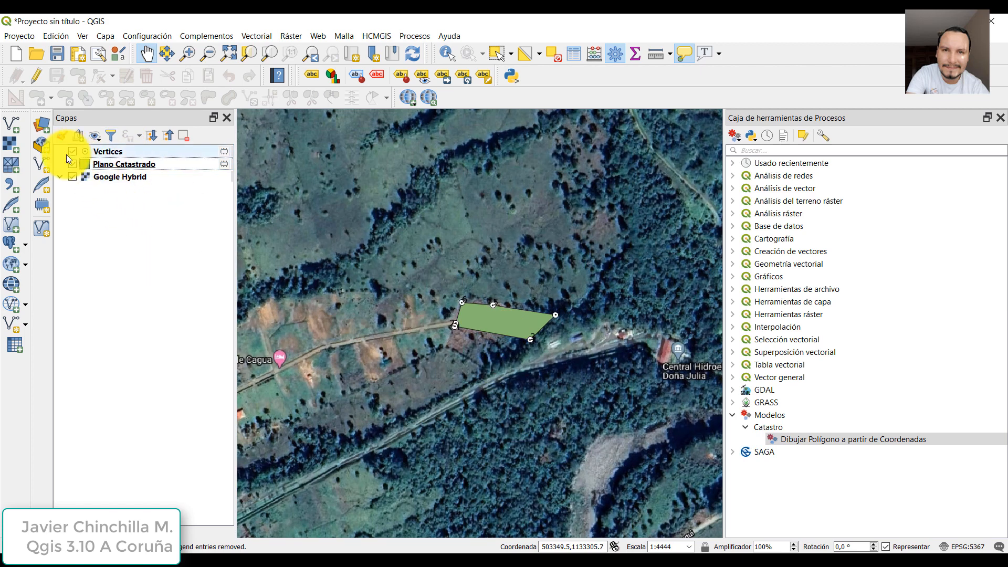
pyautogui.click(72, 152)
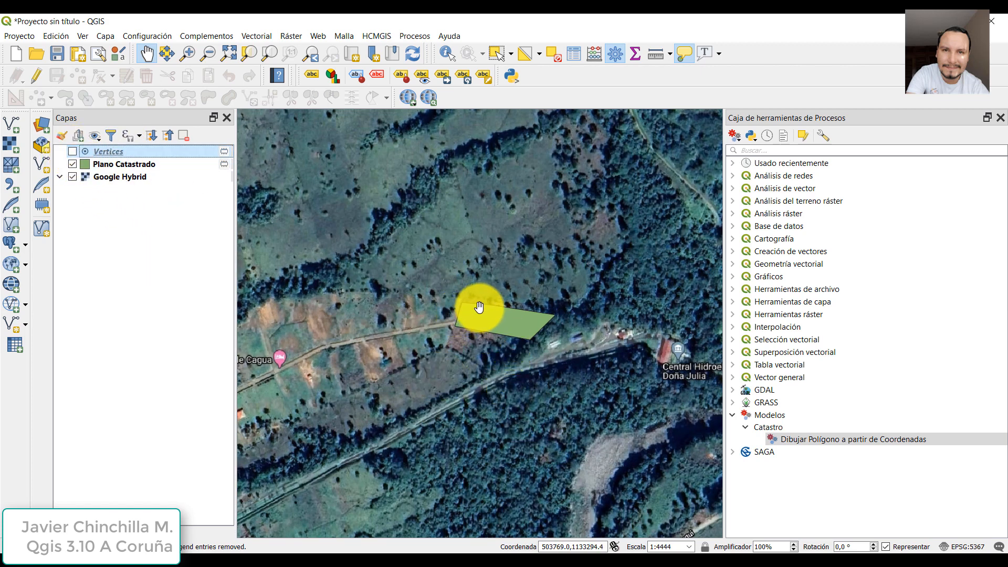
# Step: Review the attribute table of the Plano Catastrado layer and close it
pyautogui.click(124, 166)
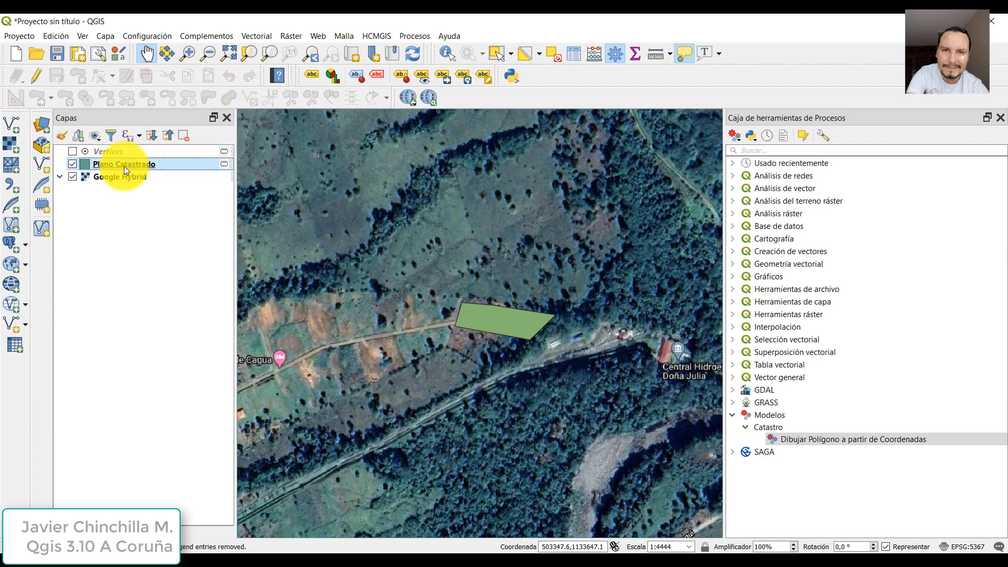
pyautogui.rightClick(124, 166)
pyautogui.click(184, 308)
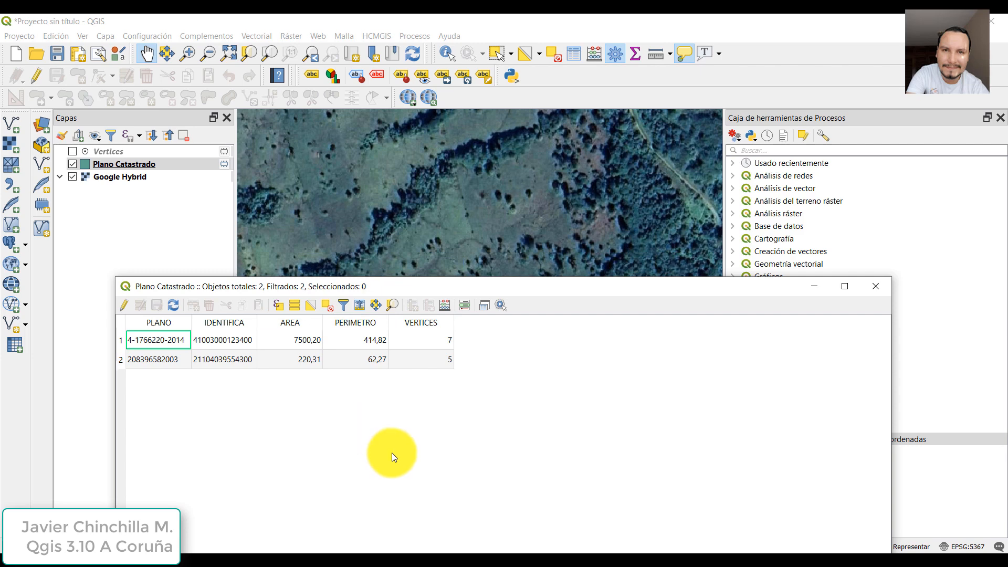
pyautogui.click(874, 286)
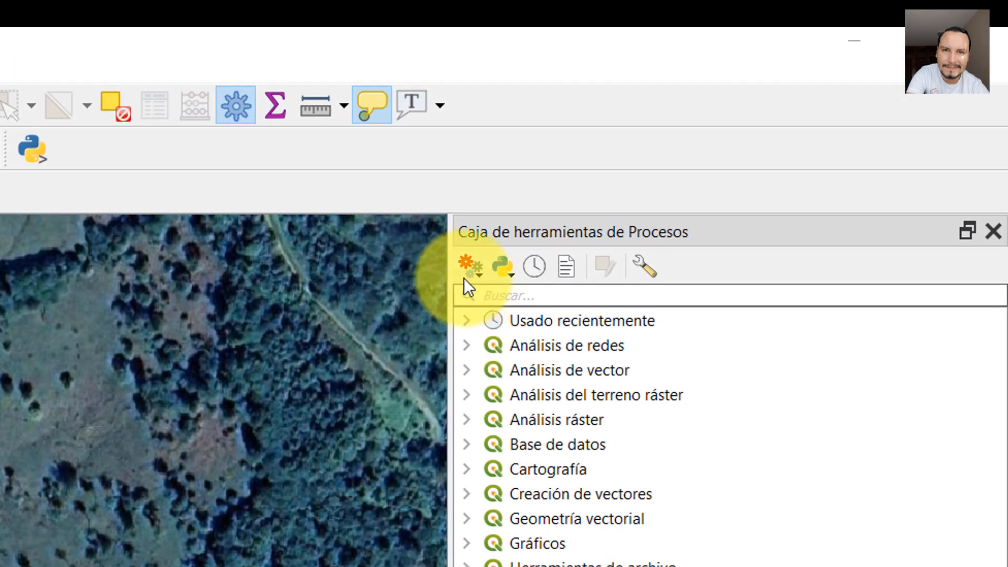
# Step: Create a new processing model and look through the input parameters and algorithms available for it
pyautogui.click(475, 267)
pyautogui.click(528, 301)
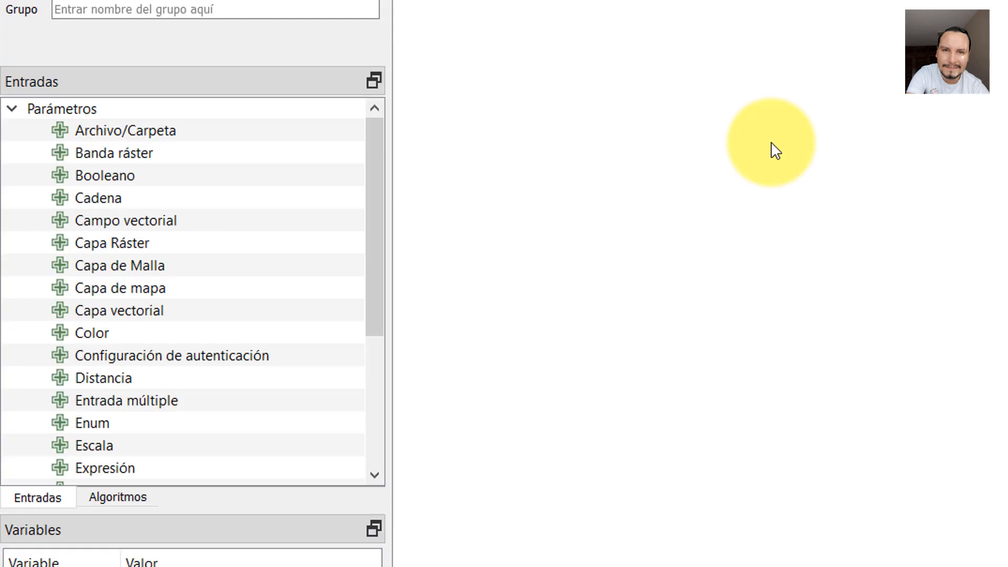
pyautogui.click(112, 498)
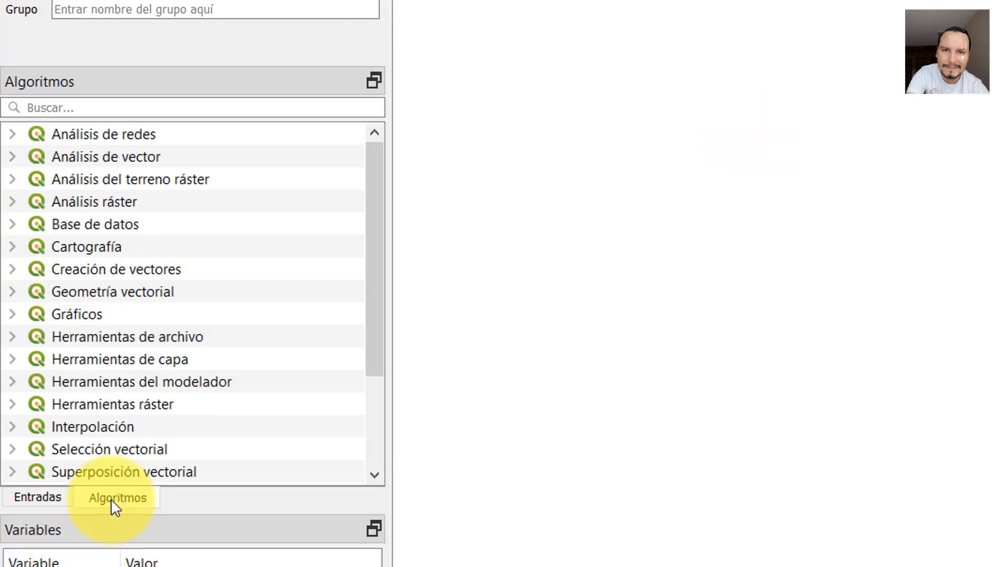
pyautogui.click(56, 497)
pyautogui.click(123, 500)
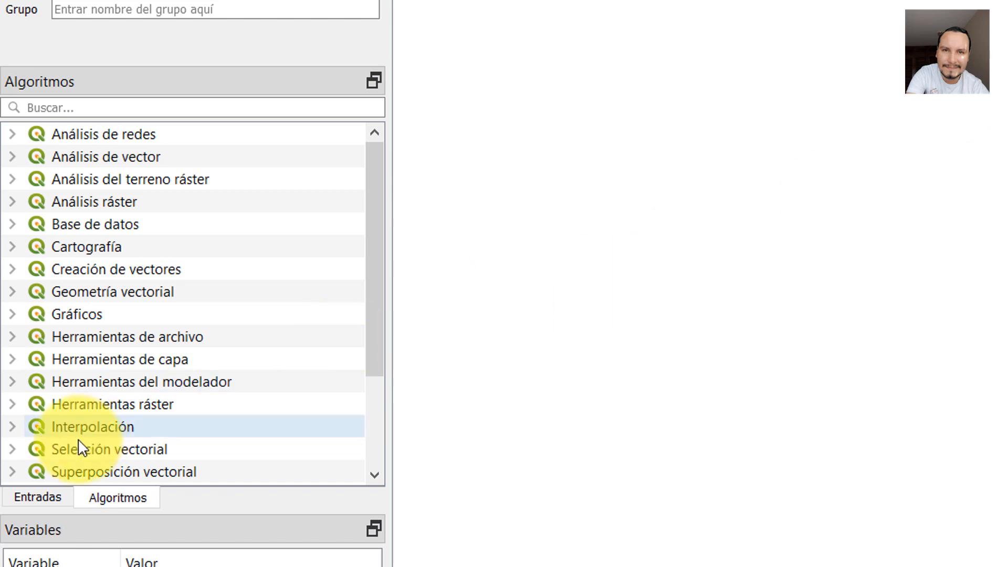
pyautogui.click(42, 501)
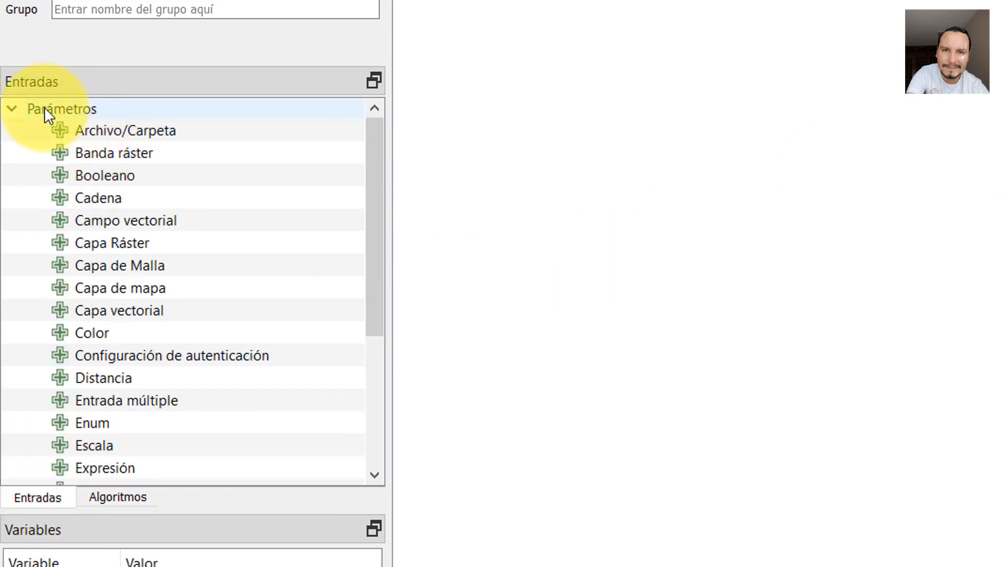
pyautogui.click(16, 110)
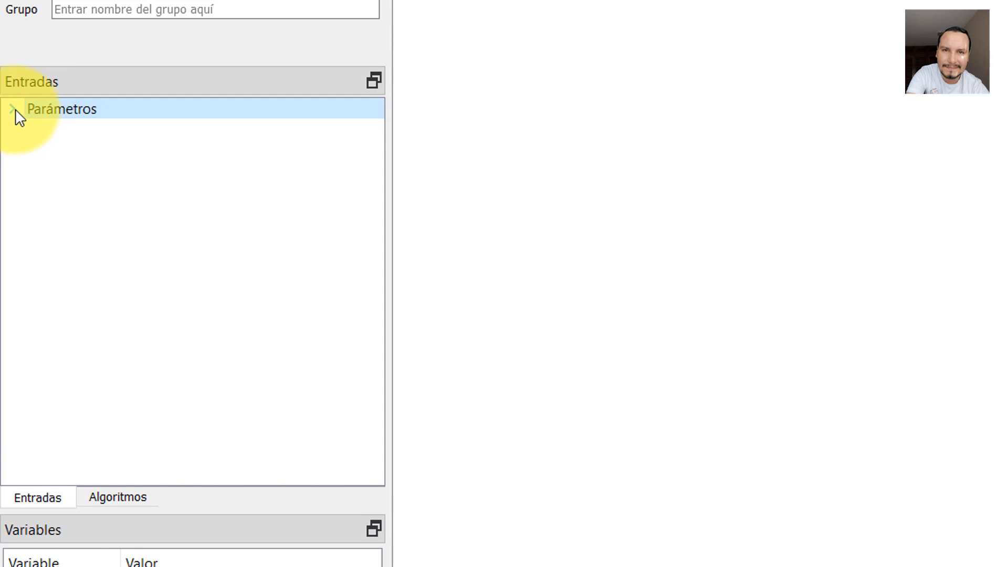
pyautogui.click(16, 111)
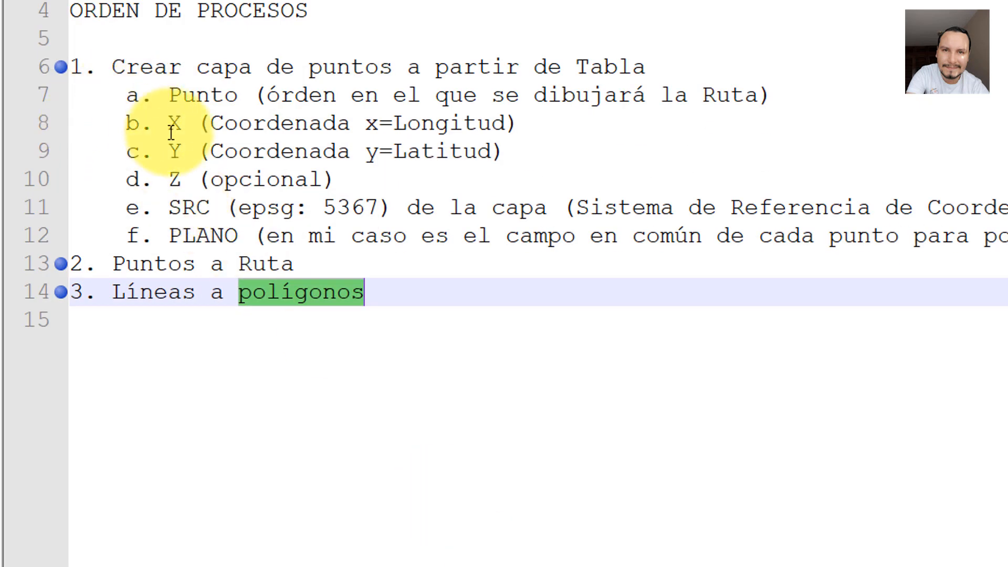
# Step: Switch to the ORDEN DE PROCESOS notes and review the X, Y, Z and Punto fields needed for the point layer
pyautogui.click(171, 128)
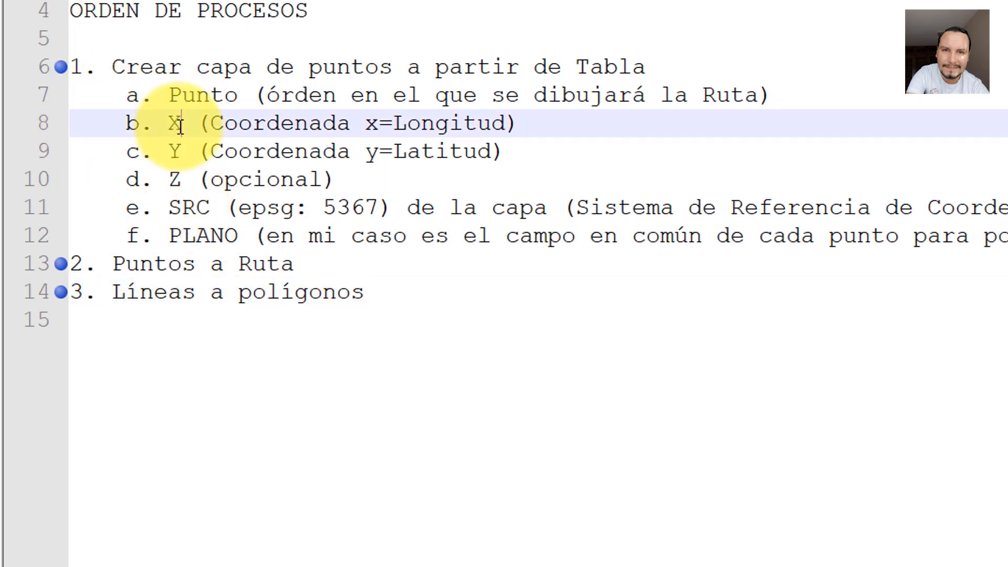
pyautogui.doubleClick(175, 151)
pyautogui.doubleClick(179, 184)
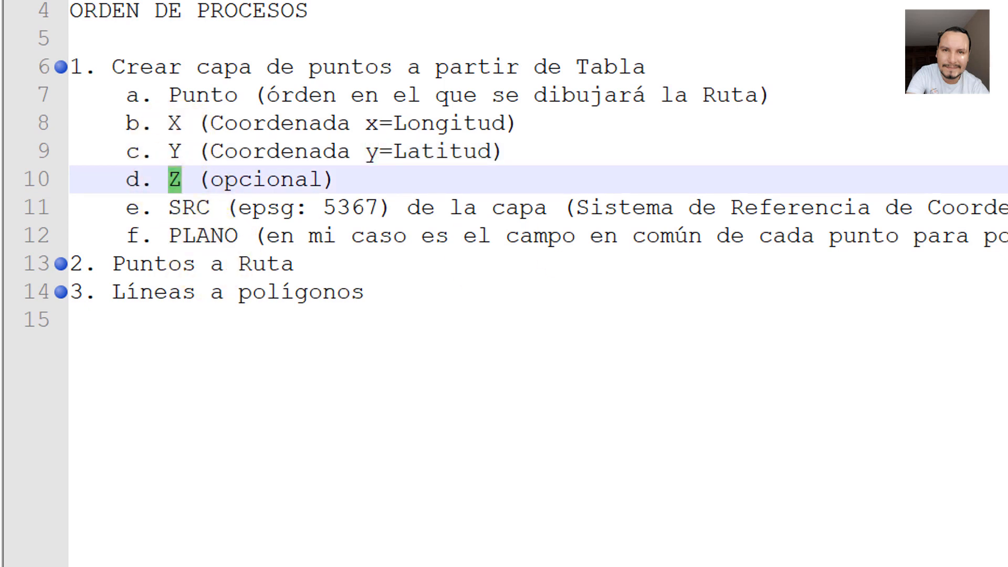
pyautogui.tripleClick(202, 94)
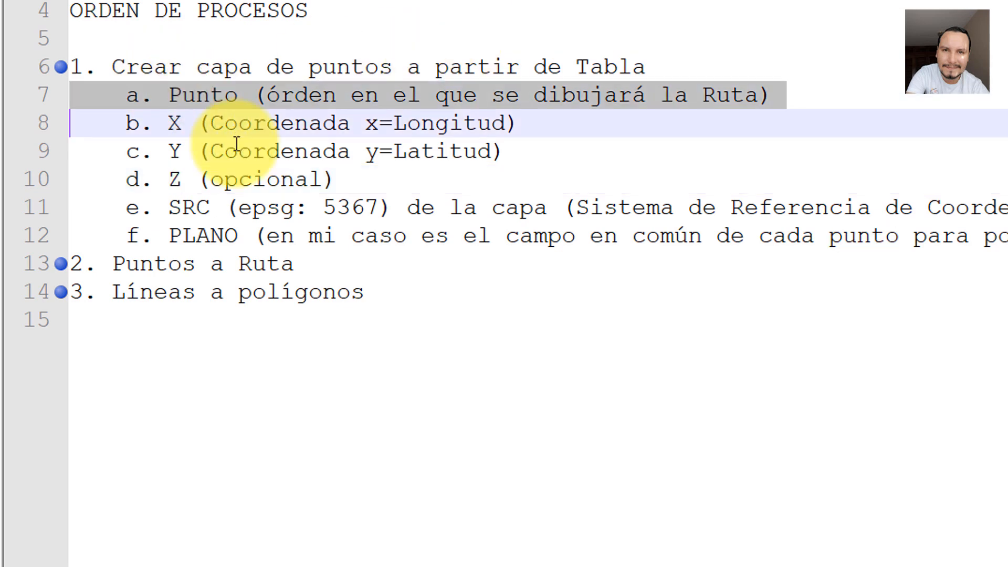
# Step: Review the X, Y, Z, SRC and PLANO entries listed under point layer creation in the process notes
pyautogui.click(173, 123)
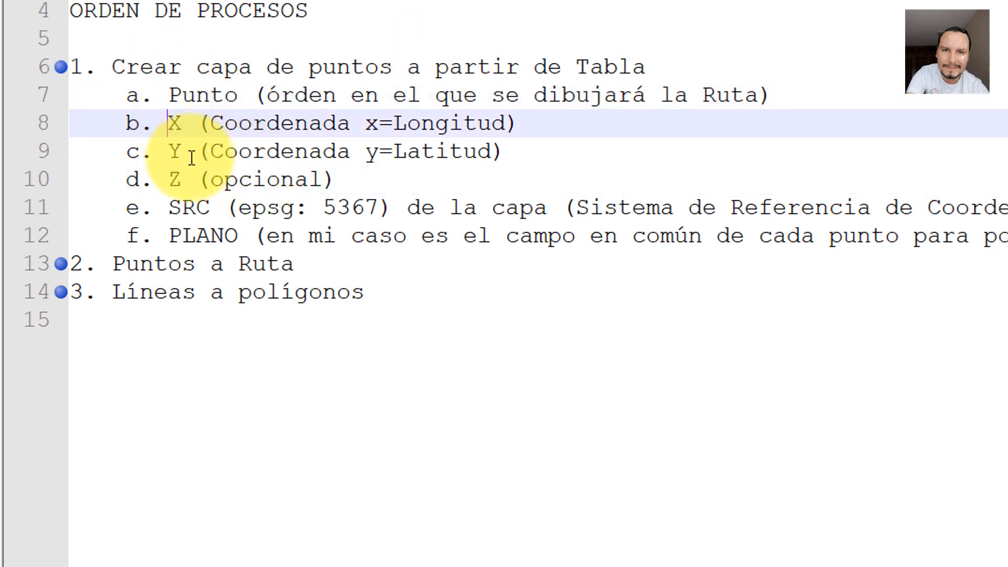
pyautogui.click(191, 153)
pyautogui.click(192, 179)
pyautogui.click(203, 209)
pyautogui.click(215, 234)
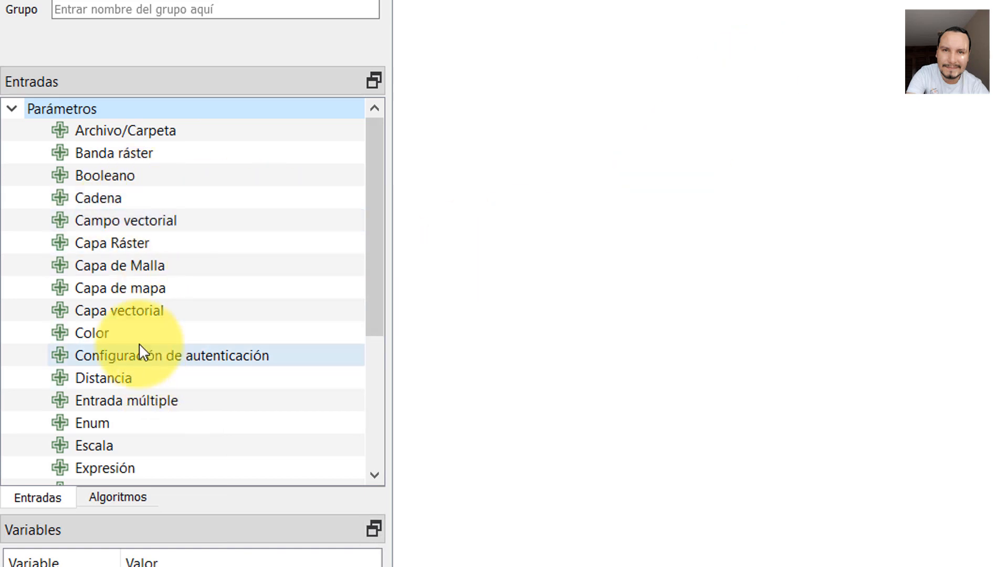
# Step: Add a mandatory vector layer input named "01 Seleccione la Tabla de Datos" with Geometría no requerida to the model, and place it near the canvas top
pyautogui.click(121, 312)
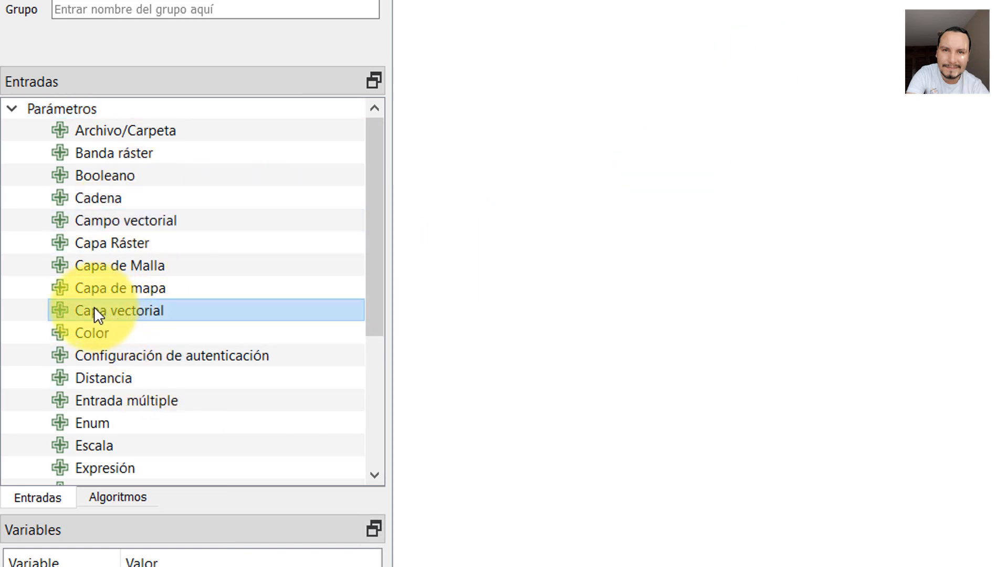
pyautogui.moveTo(95, 309); pyautogui.dragTo(621, 192)
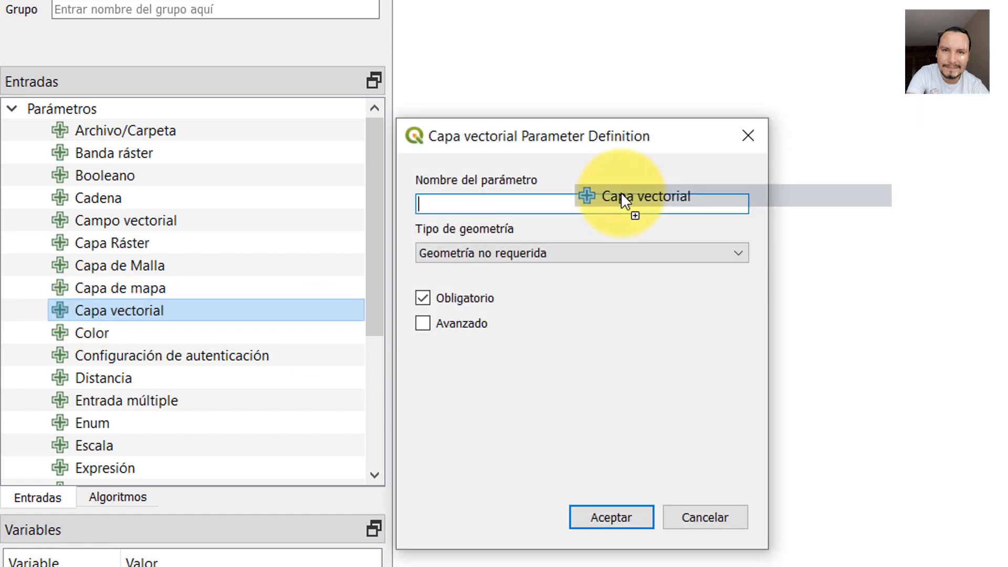
pyautogui.moveTo(579, 138); pyautogui.dragTo(797, 89)
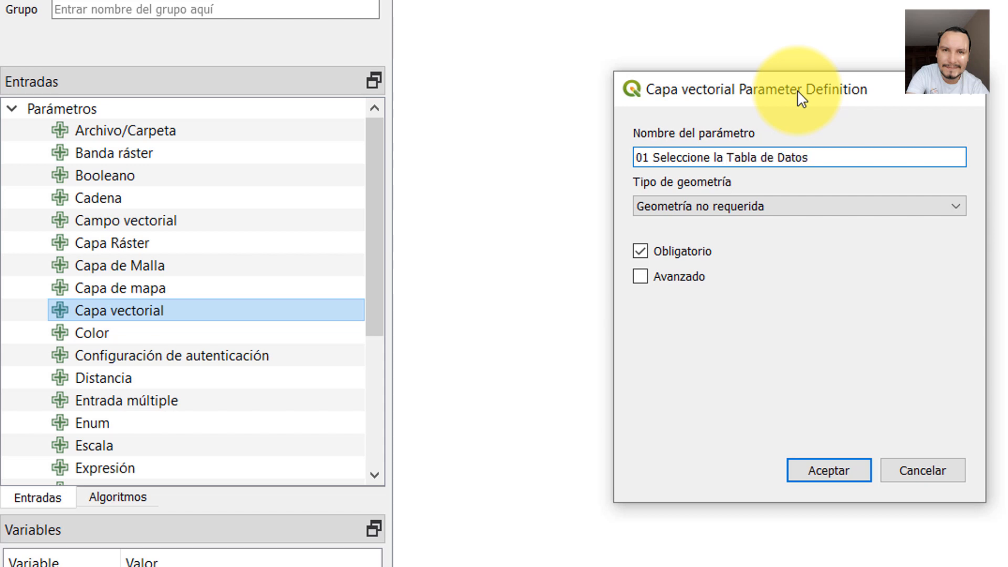
pyautogui.click(734, 207)
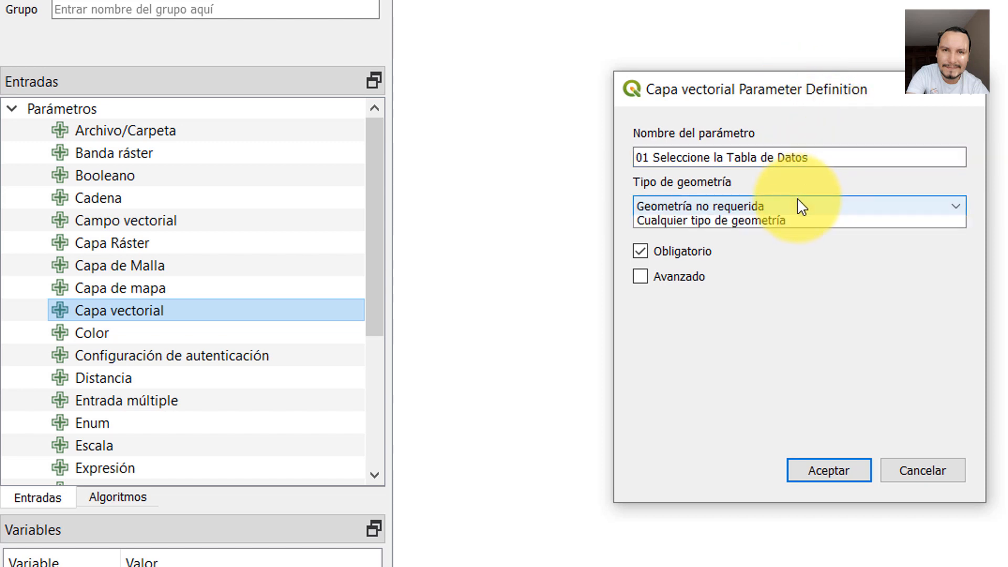
pyautogui.click(720, 339)
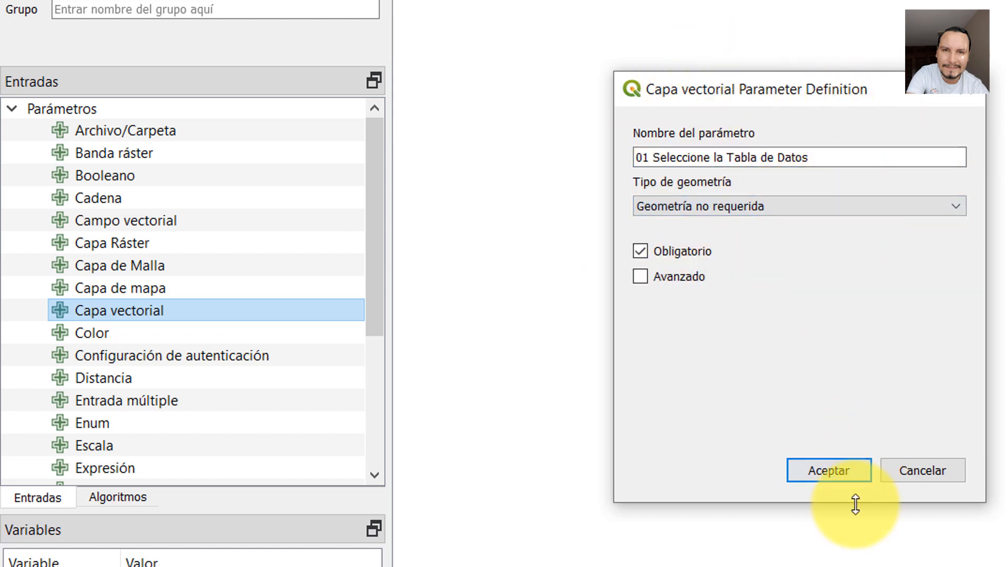
pyautogui.click(826, 477)
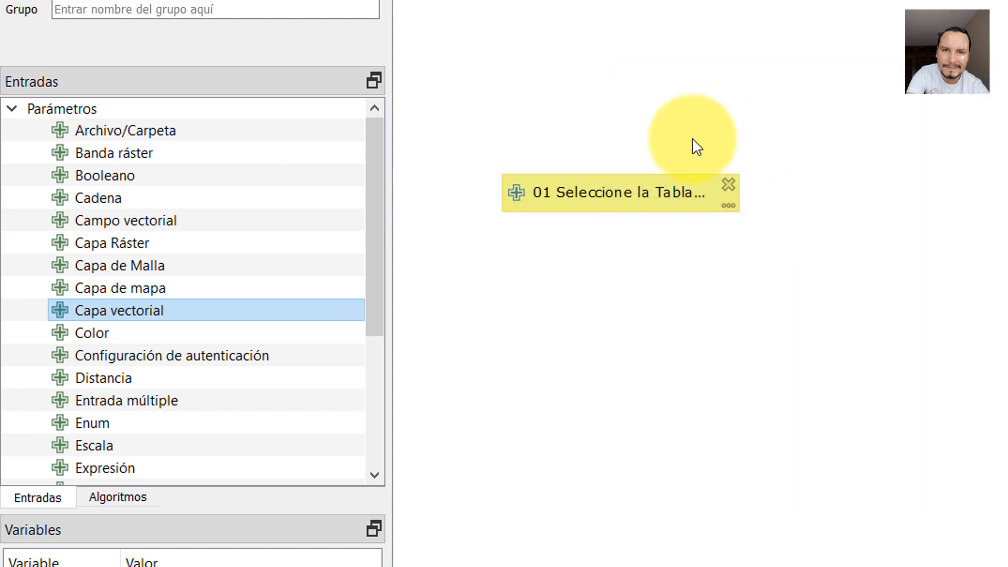
pyautogui.moveTo(644, 198); pyautogui.dragTo(593, 81)
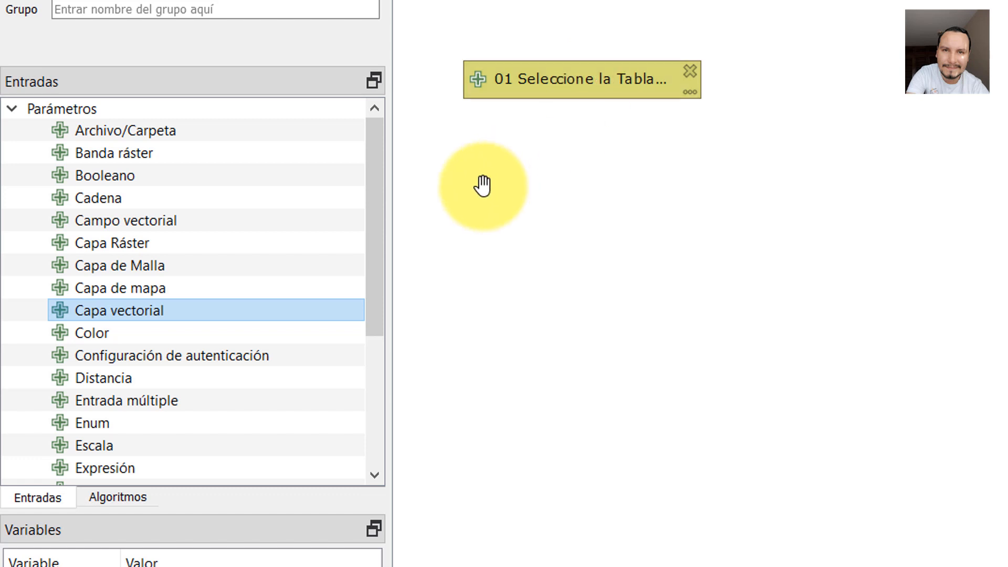
pyautogui.click(484, 186)
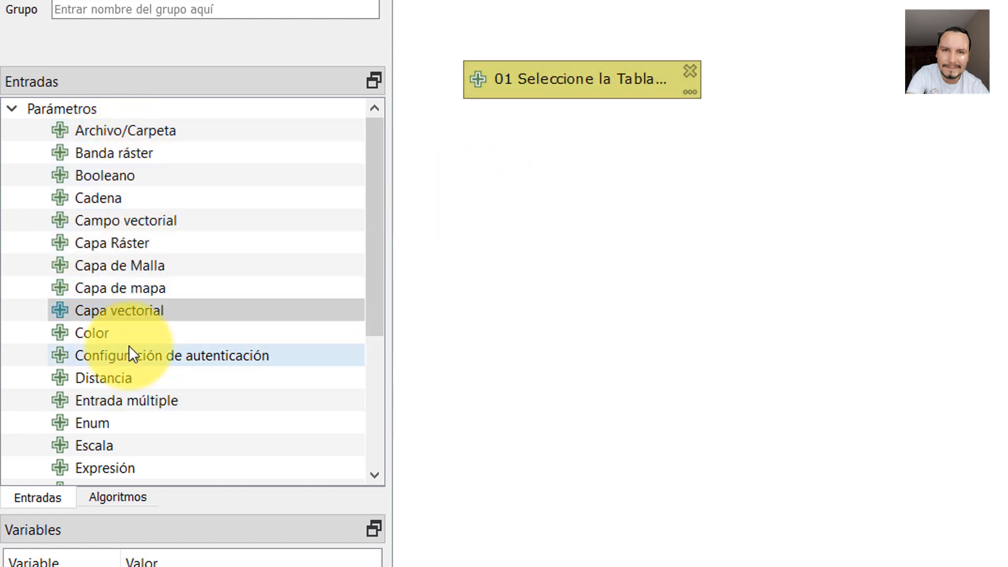
# Step: Add a vector field input "02 Punto" from the data table, type Número, default Punto, and place it up beyond the table input
pyautogui.moveTo(128, 222); pyautogui.dragTo(603, 241)
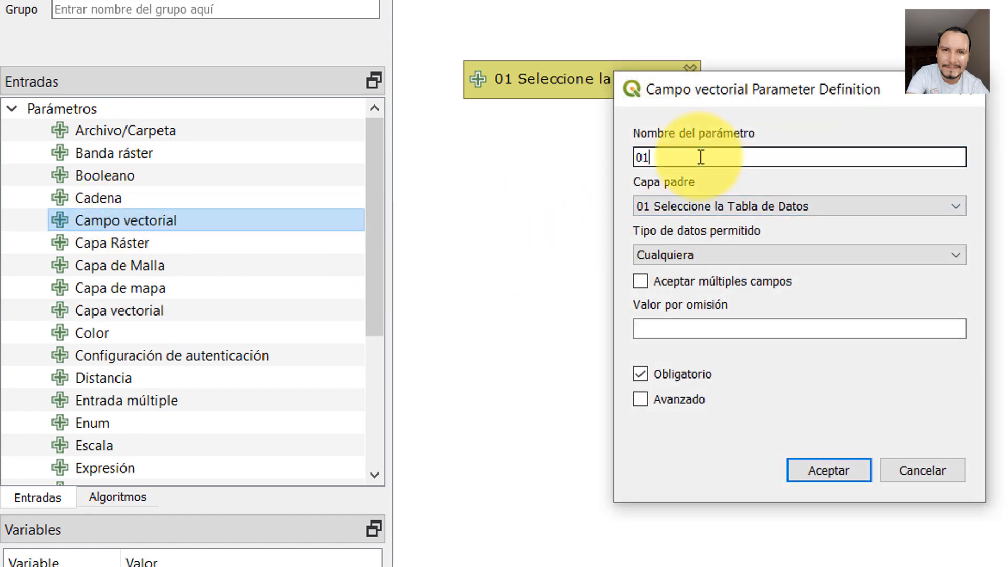
pyautogui.press('BackSpace')
pyautogui.press('BackSpace')
pyautogui.write('02')
pyautogui.click(753, 255)
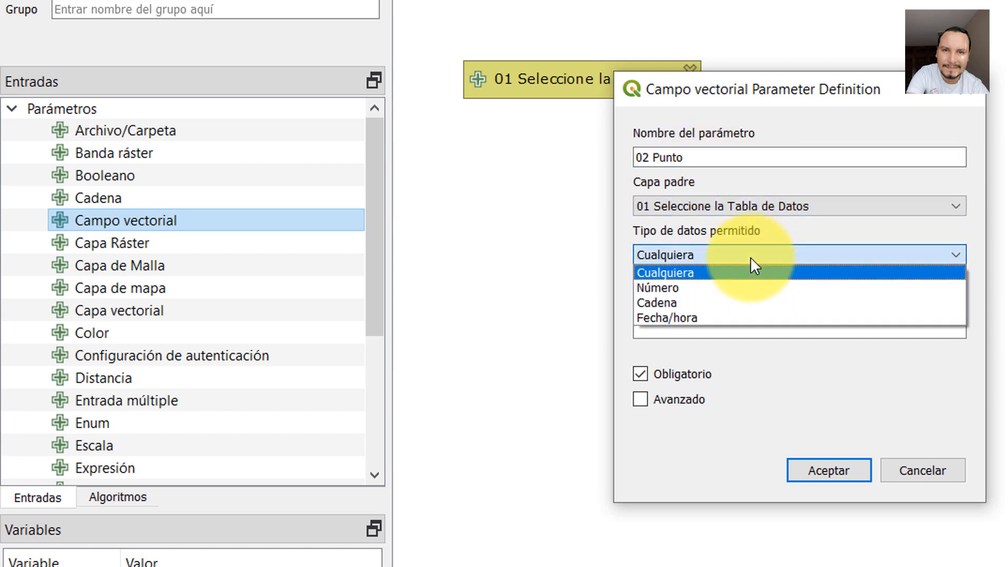
pyautogui.click(691, 288)
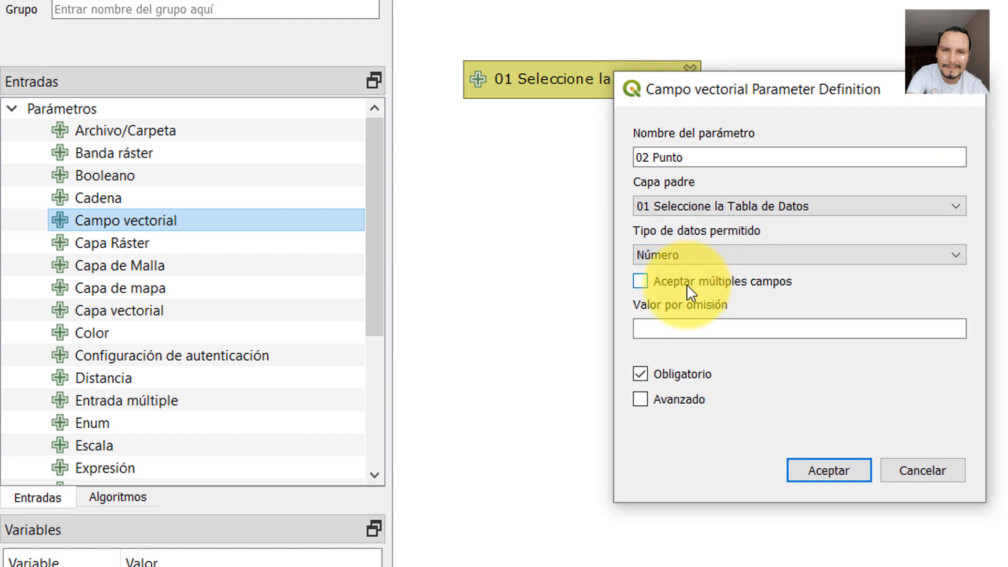
pyautogui.click(688, 329)
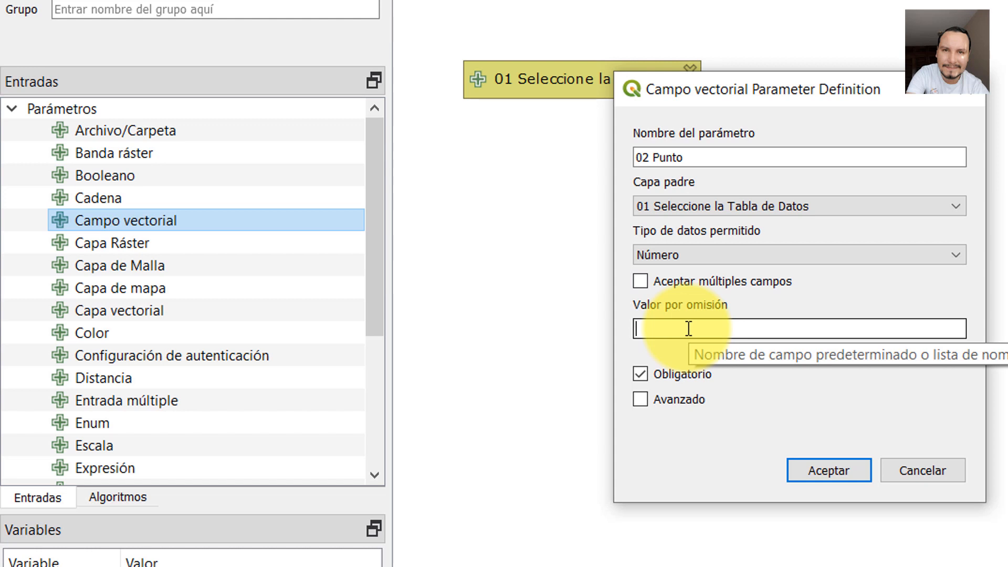
pyautogui.click(689, 329)
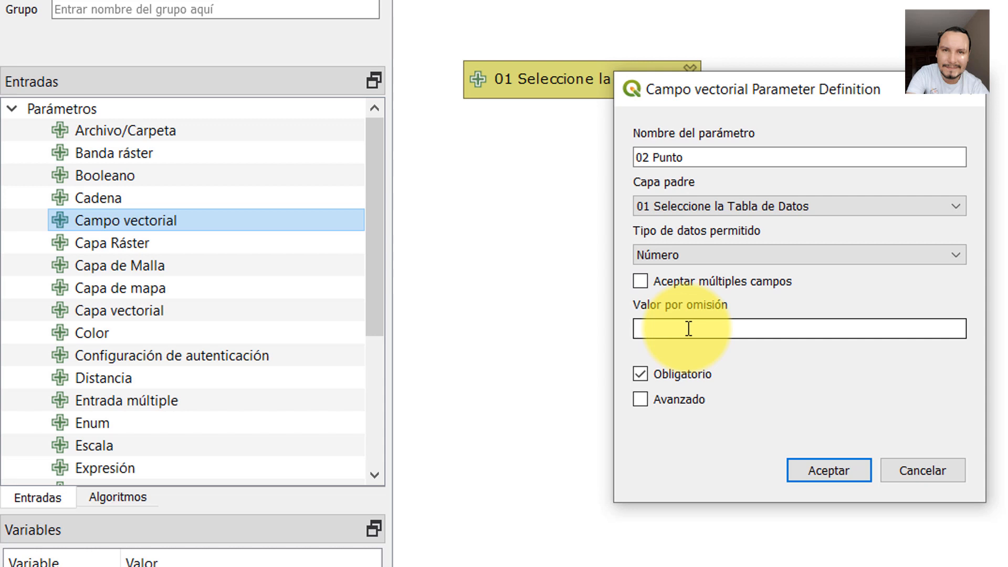
pyautogui.write('nto')
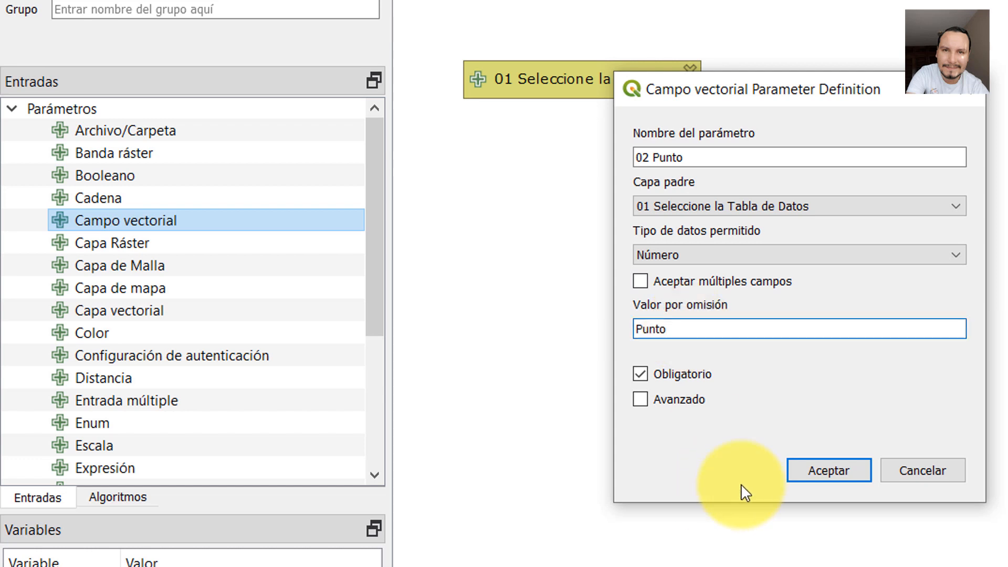
pyautogui.click(802, 470)
pyautogui.moveTo(577, 244); pyautogui.dragTo(903, 15)
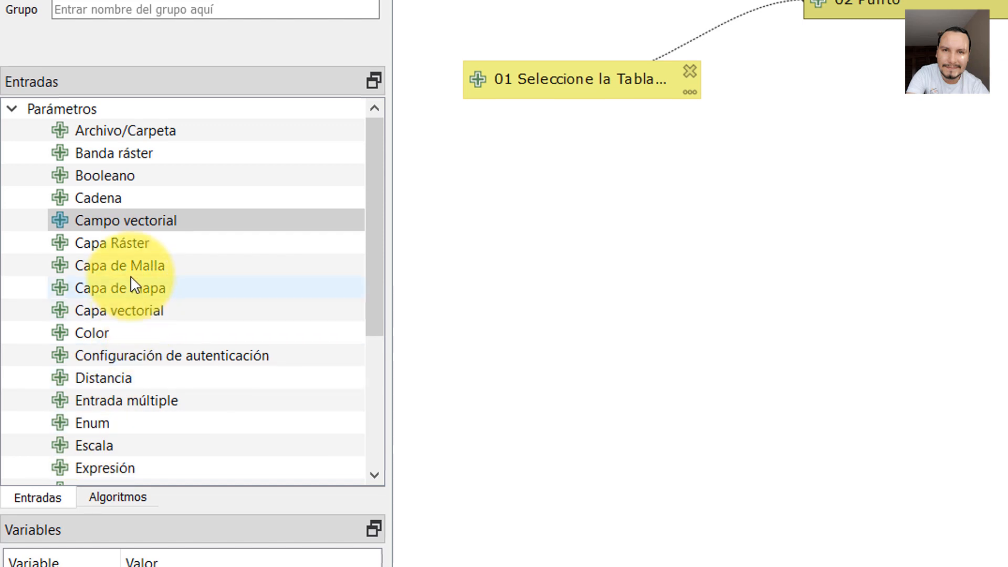
# Step: Add a vector field input "03 X" from the data table, type Número, default X, and place it beneath 02 Punto
pyautogui.doubleClick(146, 227)
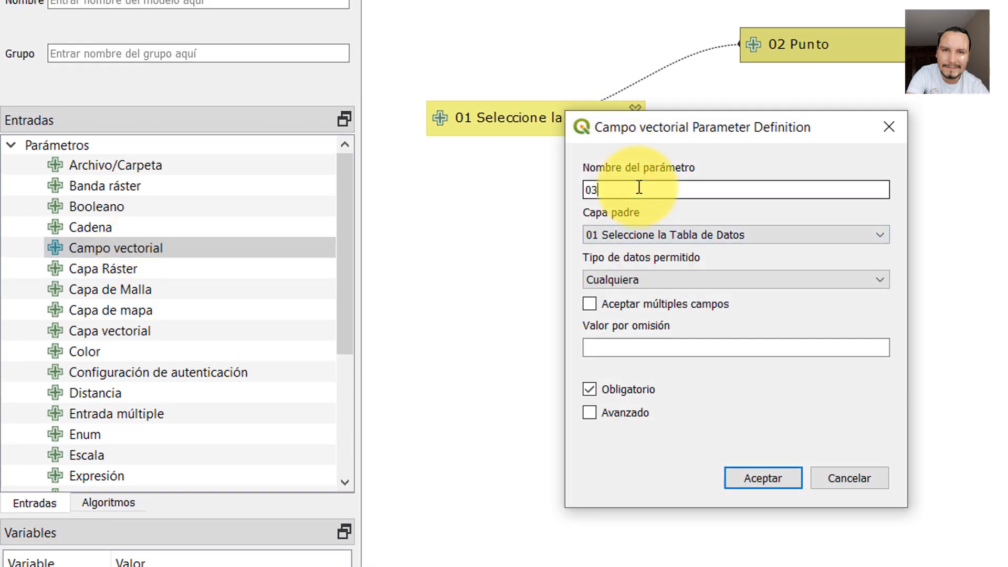
pyautogui.write('03 X')
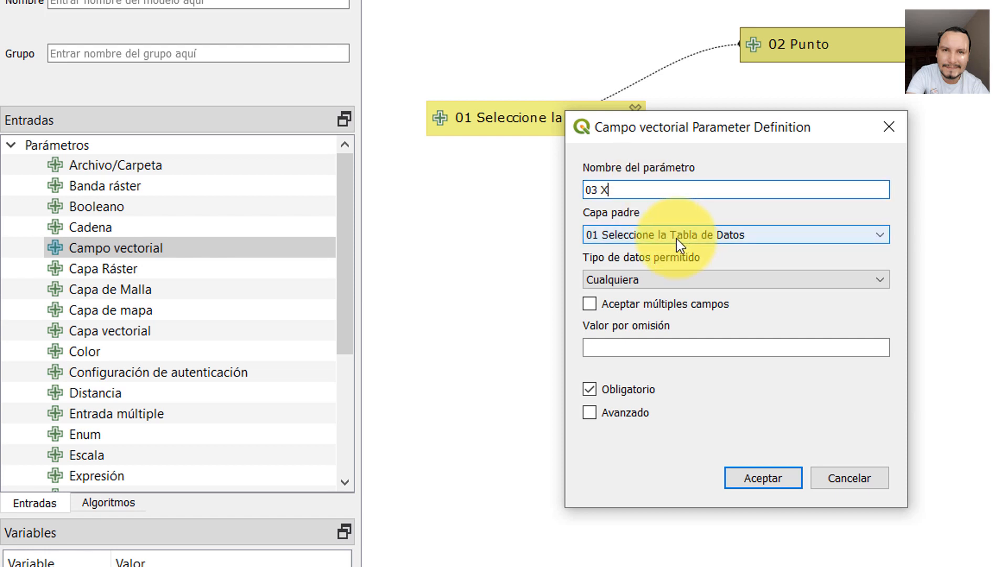
pyautogui.click(651, 348)
pyautogui.write('X')
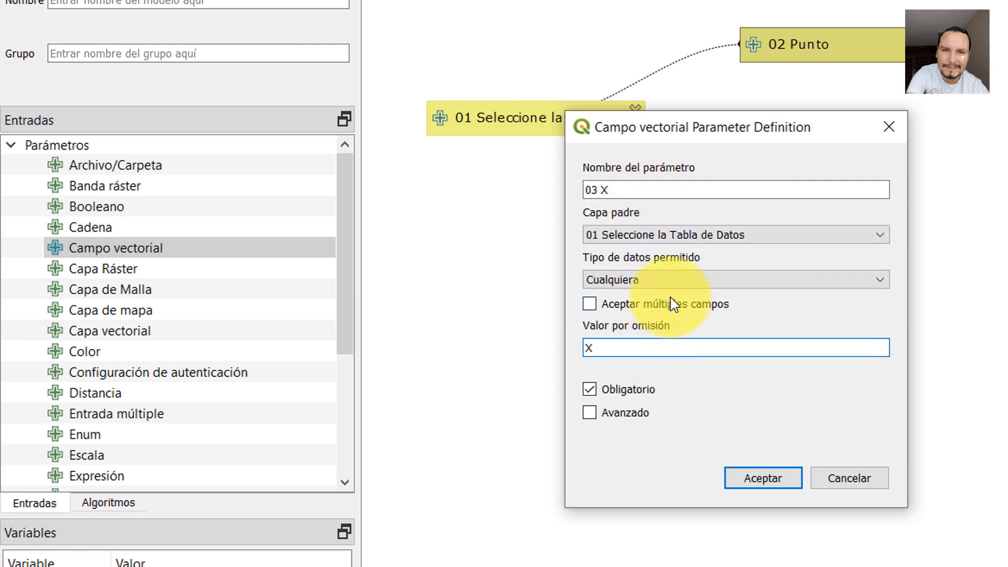
pyautogui.click(673, 285)
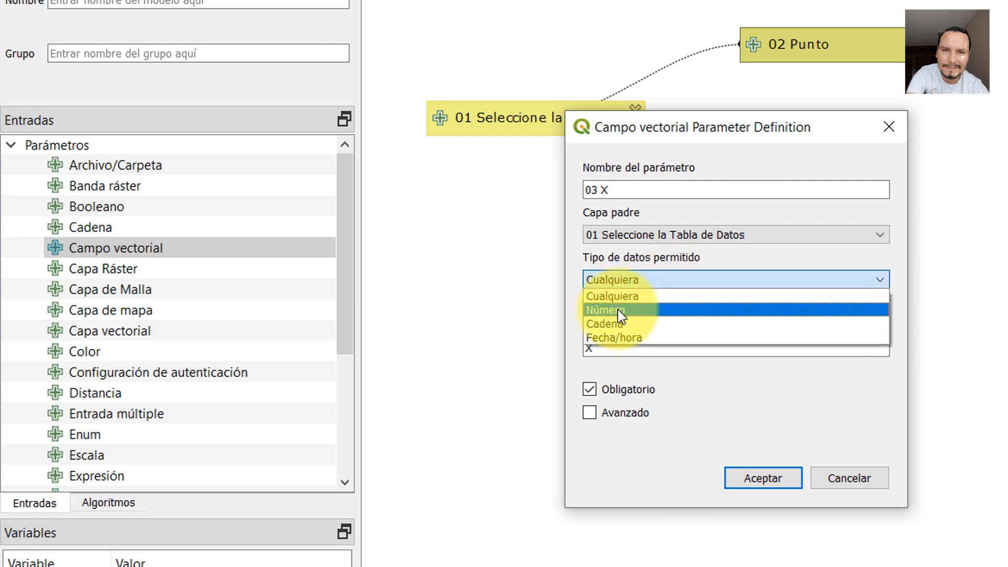
pyautogui.click(619, 310)
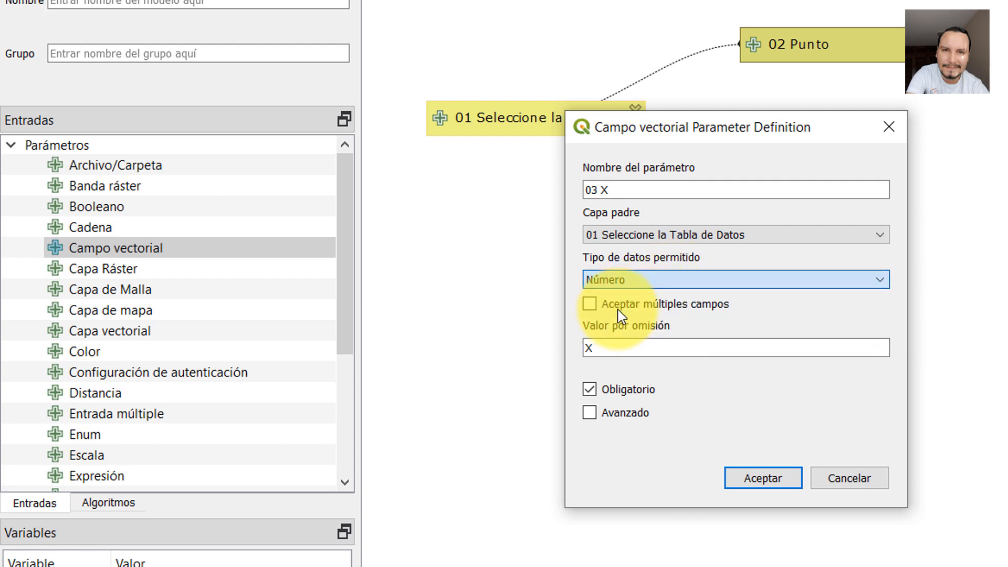
pyautogui.click(751, 477)
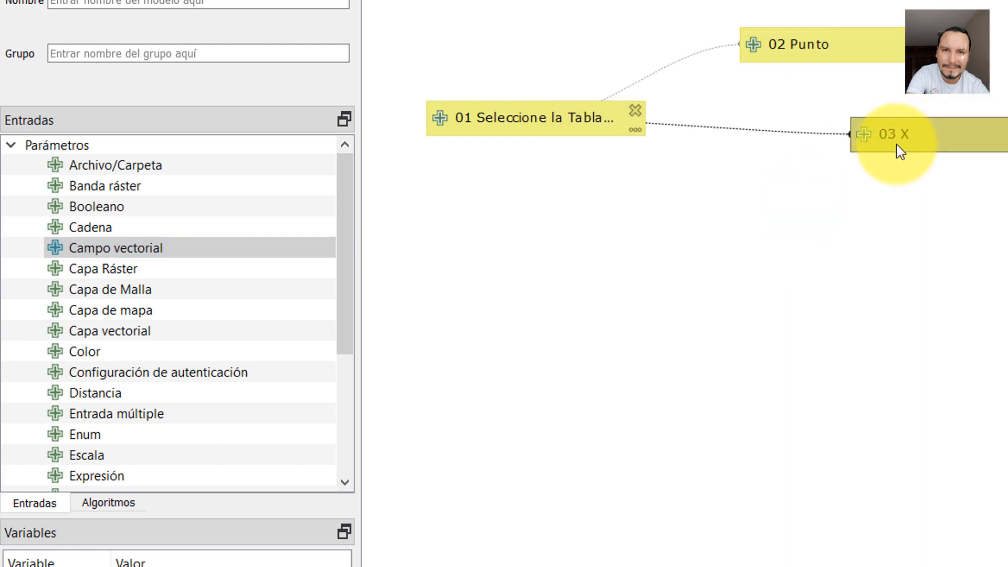
pyautogui.moveTo(901, 152); pyautogui.dragTo(828, 122)
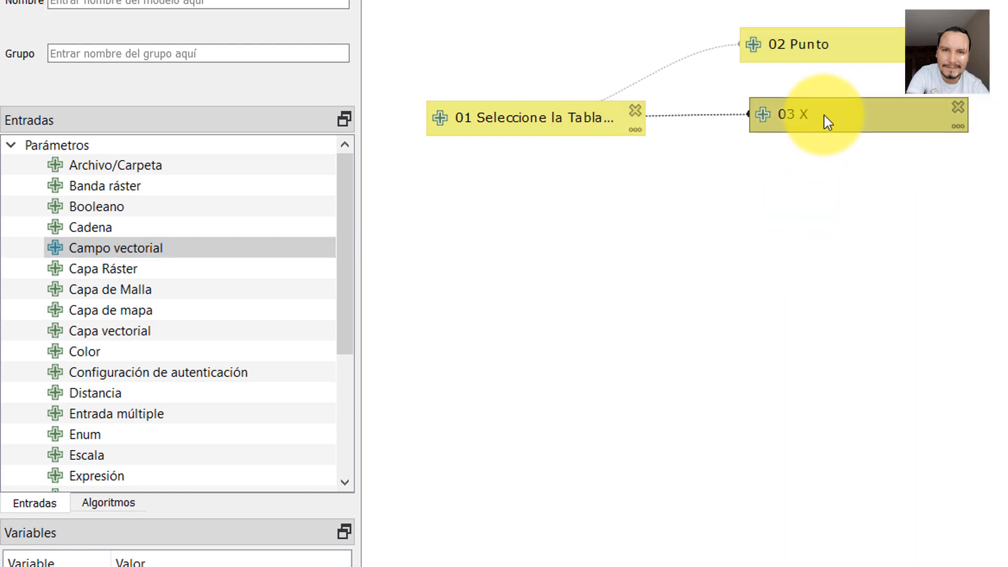
# Step: Add a vector field input "04 Y" from the data table with data type Número, and place it beneath 03 X
pyautogui.click(140, 248)
pyautogui.doubleClick(140, 247)
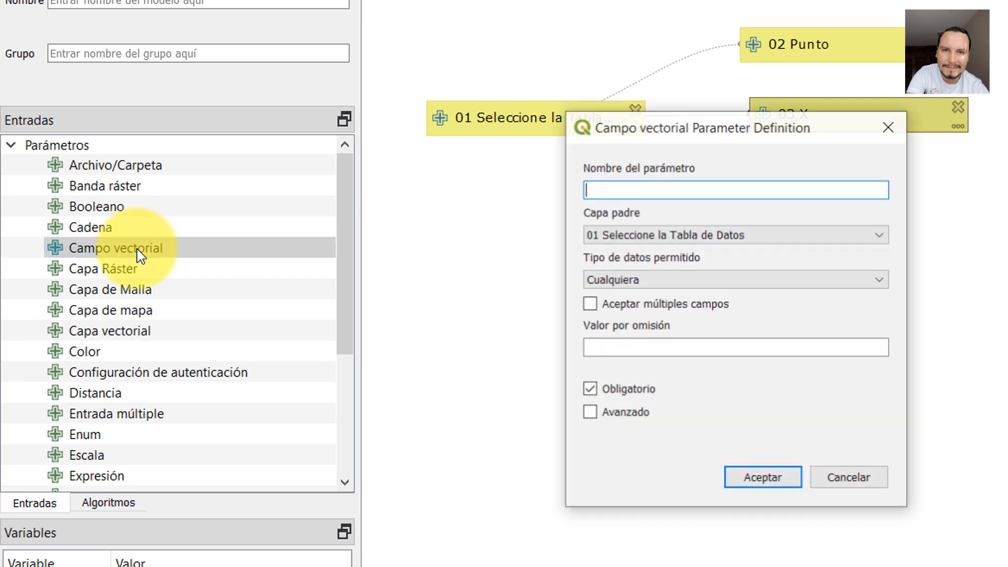
pyautogui.click(620, 188)
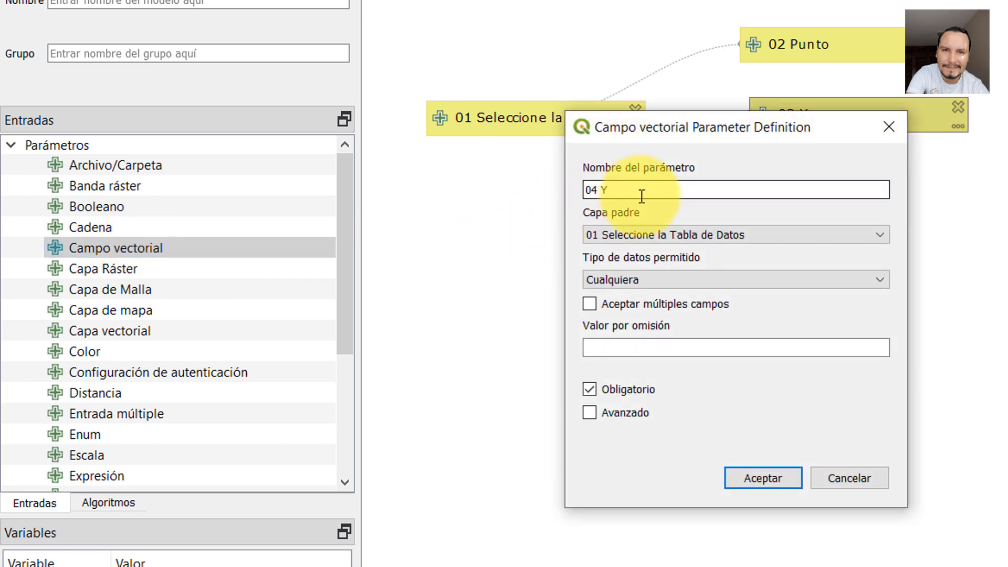
pyautogui.click(694, 276)
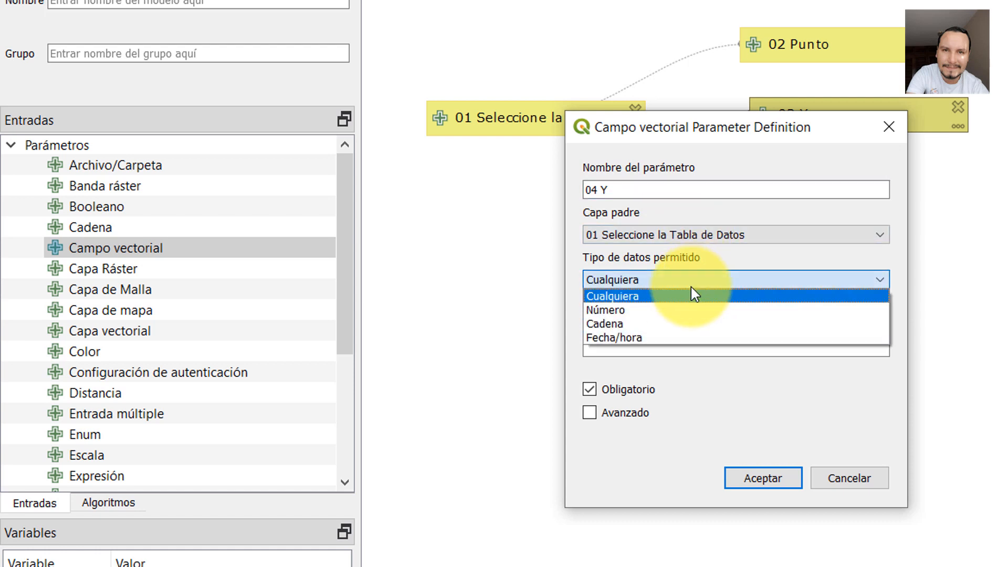
pyautogui.click(662, 311)
pyautogui.click(735, 475)
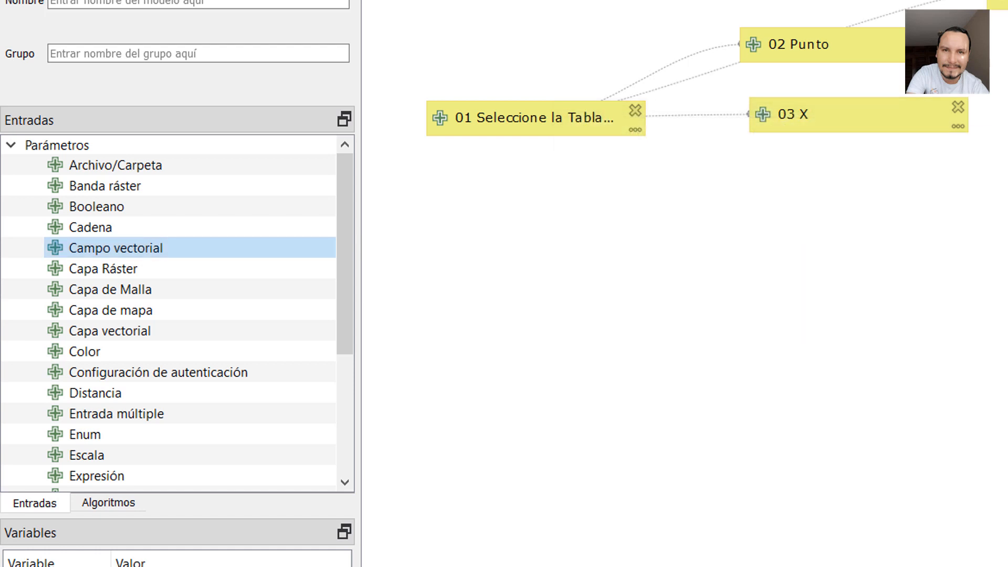
pyautogui.moveTo(841, 190); pyautogui.dragTo(836, 187)
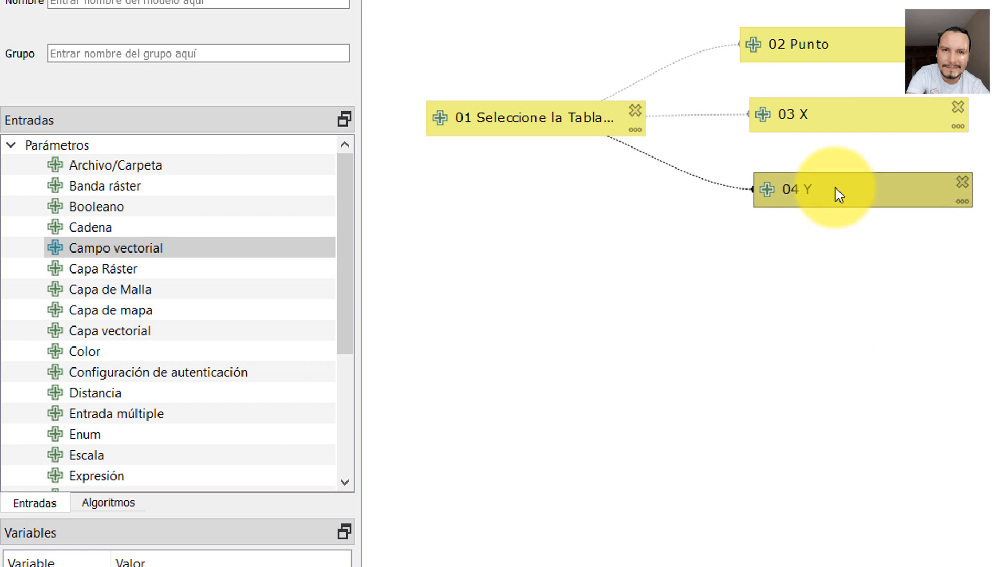
# Step: Add a vector field input "05 Plano" from the data table, accepting any data type, default PLANO, and place it beneath 04 Y
pyautogui.click(129, 248)
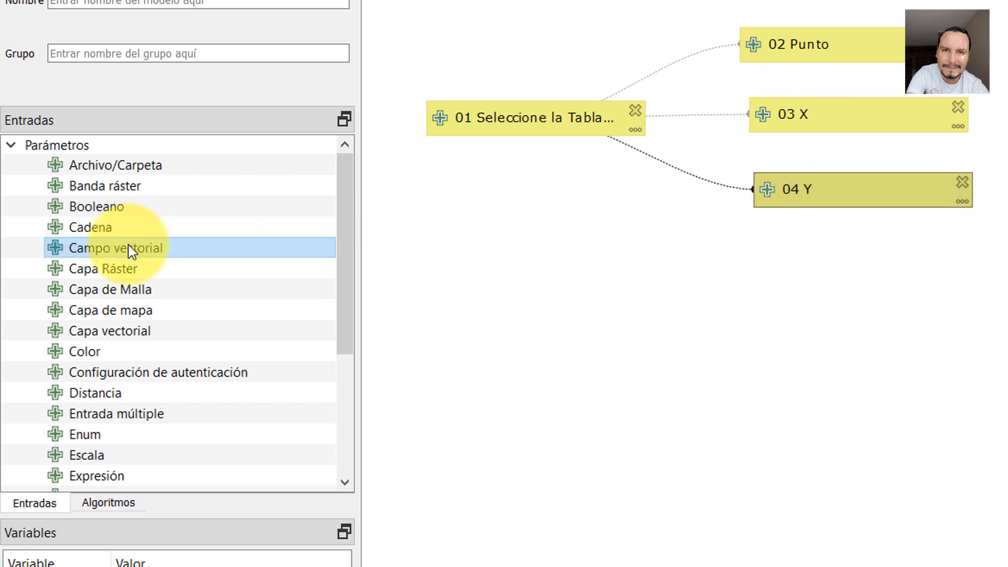
pyautogui.doubleClick(128, 248)
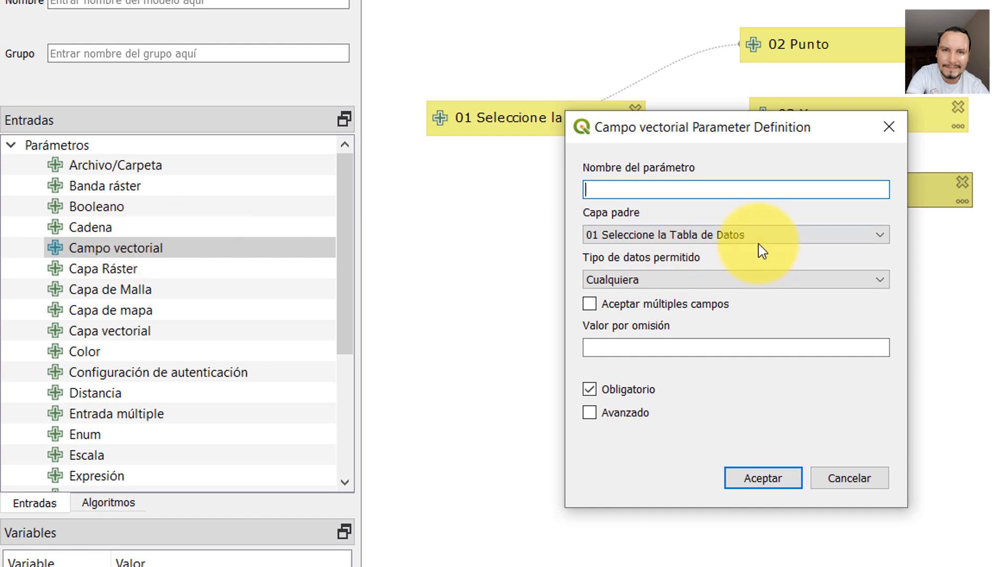
pyautogui.click(704, 193)
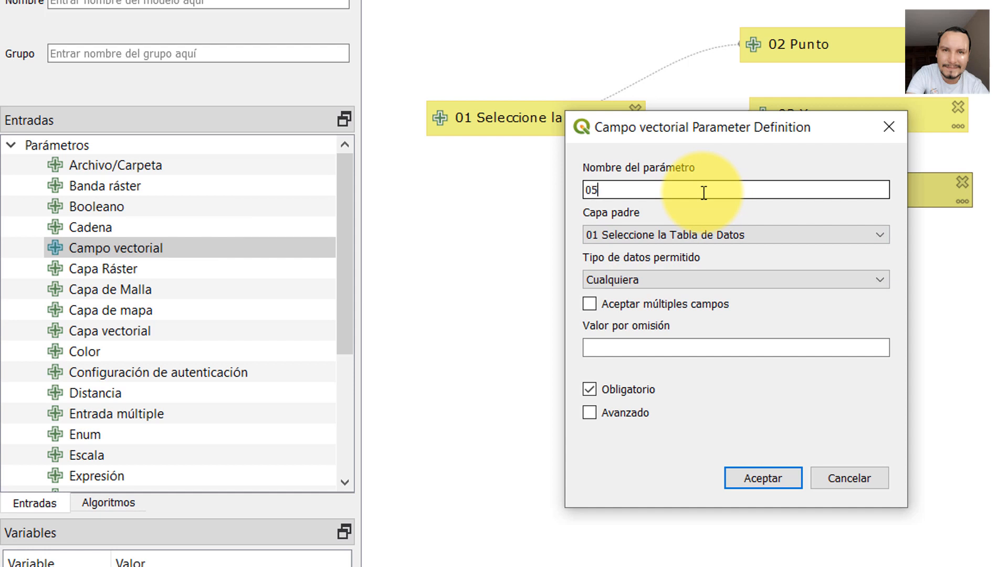
pyautogui.write('05 pLANO')
pyautogui.write('lano')
pyautogui.click(701, 349)
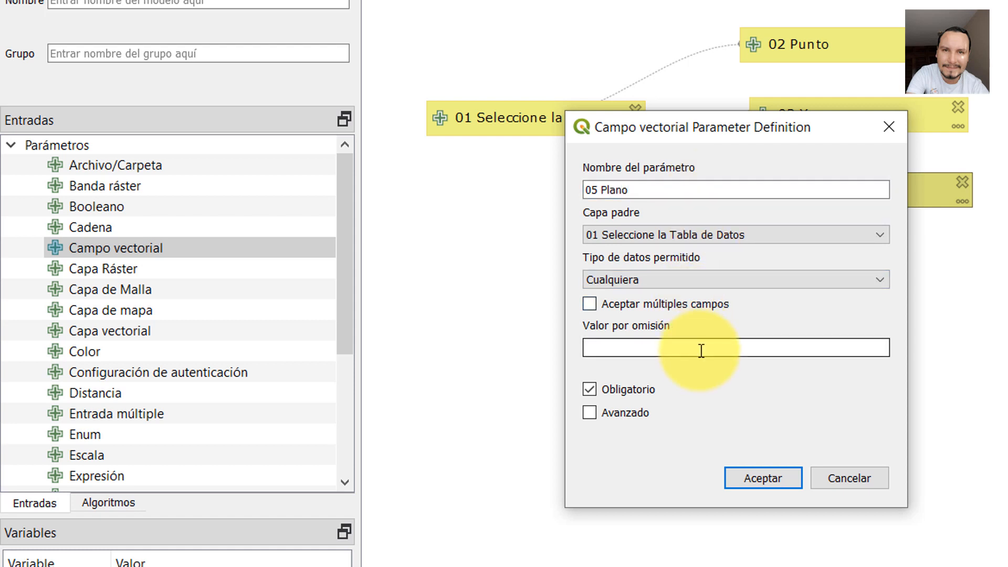
pyautogui.write('PLANO')
pyautogui.click(767, 478)
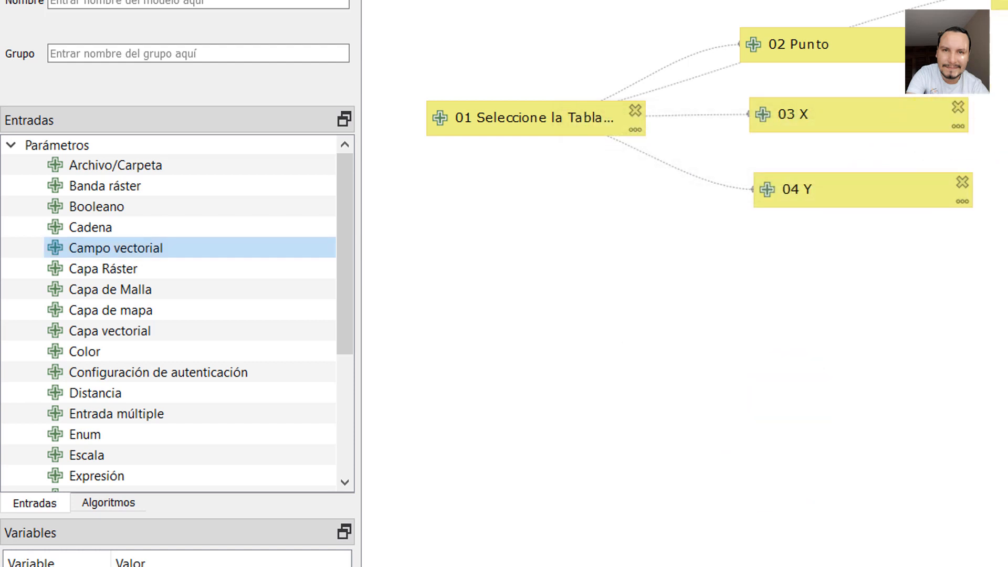
pyautogui.moveTo(987, 103); pyautogui.dragTo(833, 263)
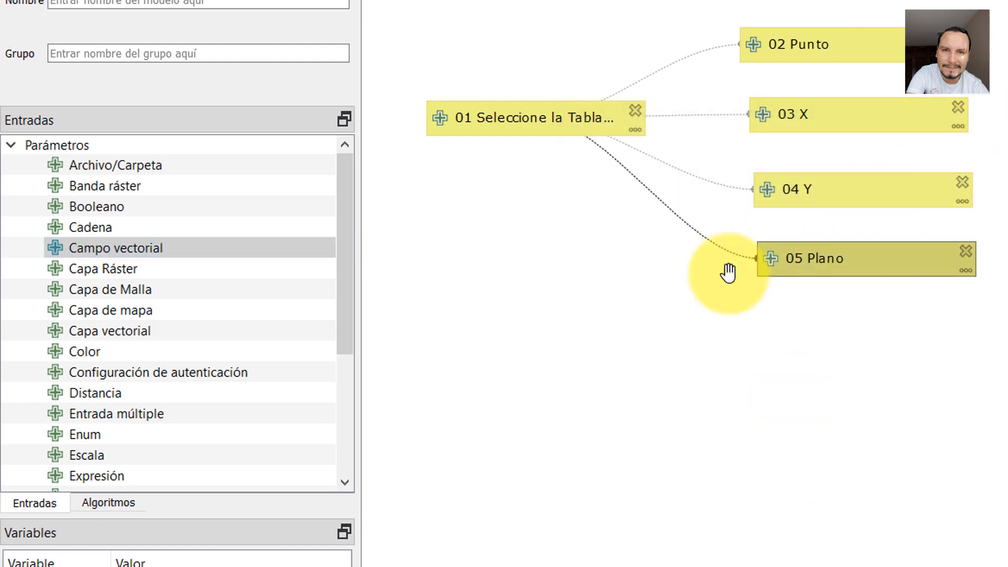
# Step: Add an SRC input "06 SRC" with the project's EPSG:5367 - CR05 / CRTM05 as default, and place it beneath 05 Plano
pyautogui.scroll(-1, 184, 363)
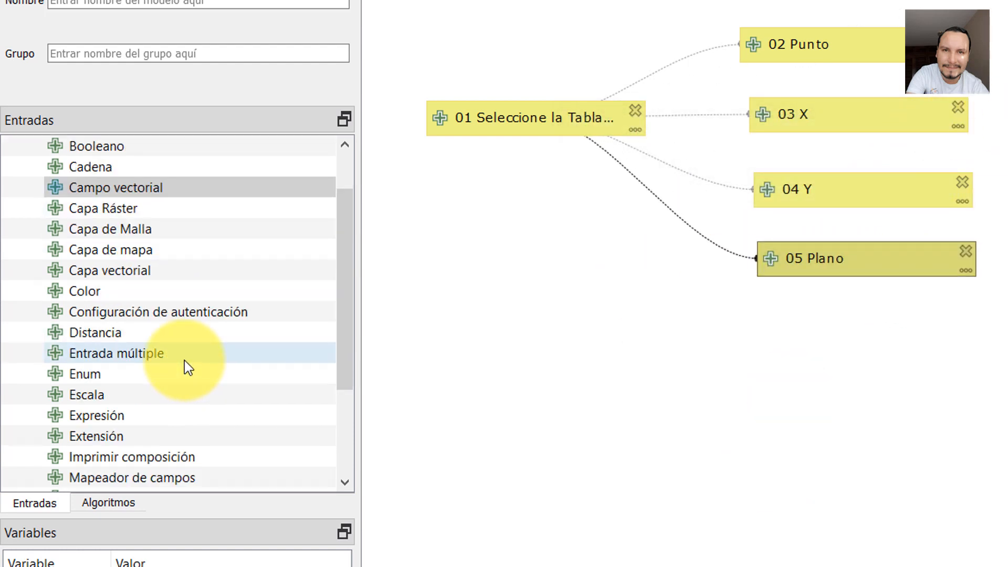
pyautogui.scroll(-2, 184, 360)
pyautogui.scroll(-1, 184, 362)
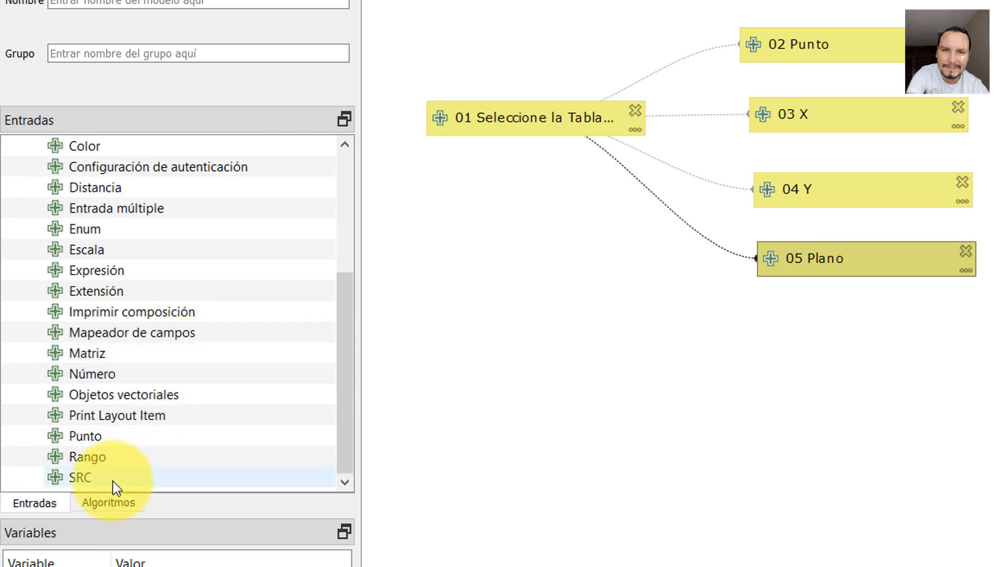
pyautogui.moveTo(81, 479); pyautogui.dragTo(807, 423)
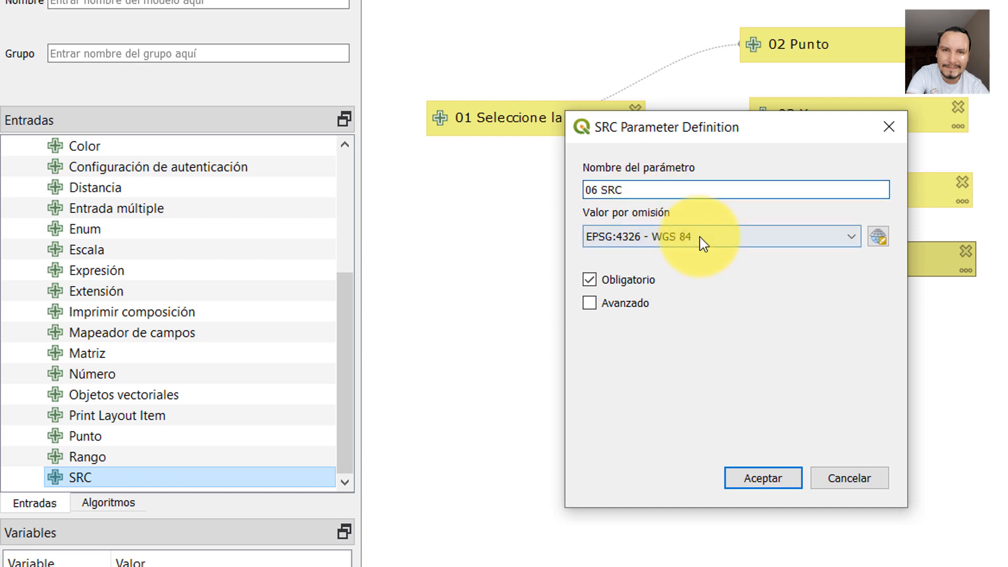
pyautogui.click(842, 239)
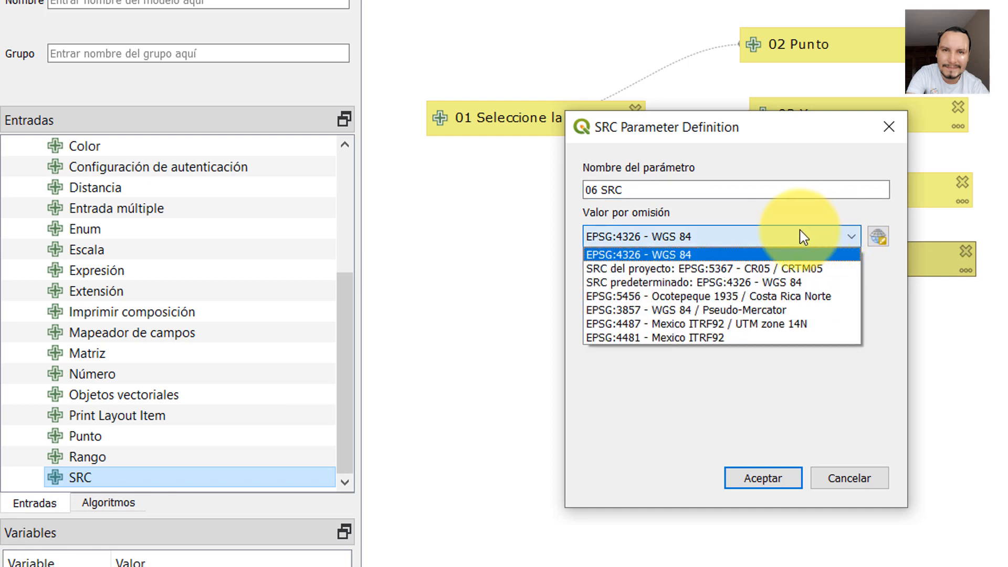
pyautogui.click(779, 262)
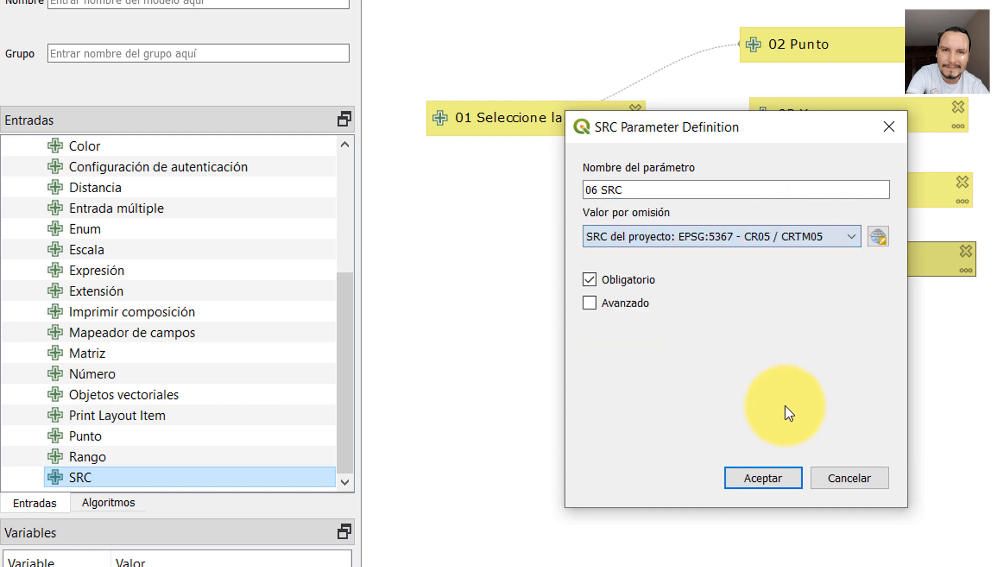
pyautogui.click(772, 478)
pyautogui.moveTo(813, 414); pyautogui.dragTo(853, 351)
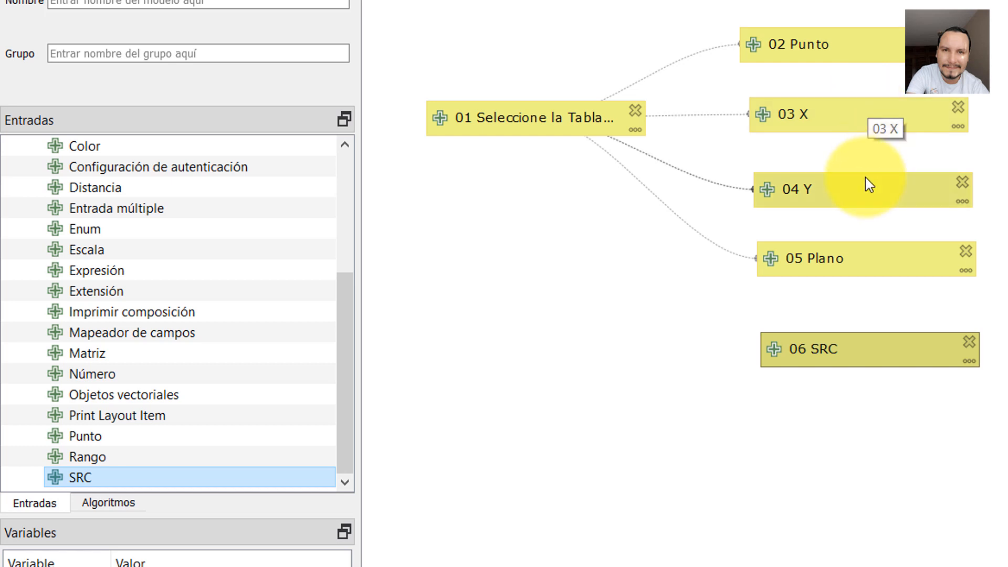
pyautogui.moveTo(834, 362); pyautogui.dragTo(835, 336)
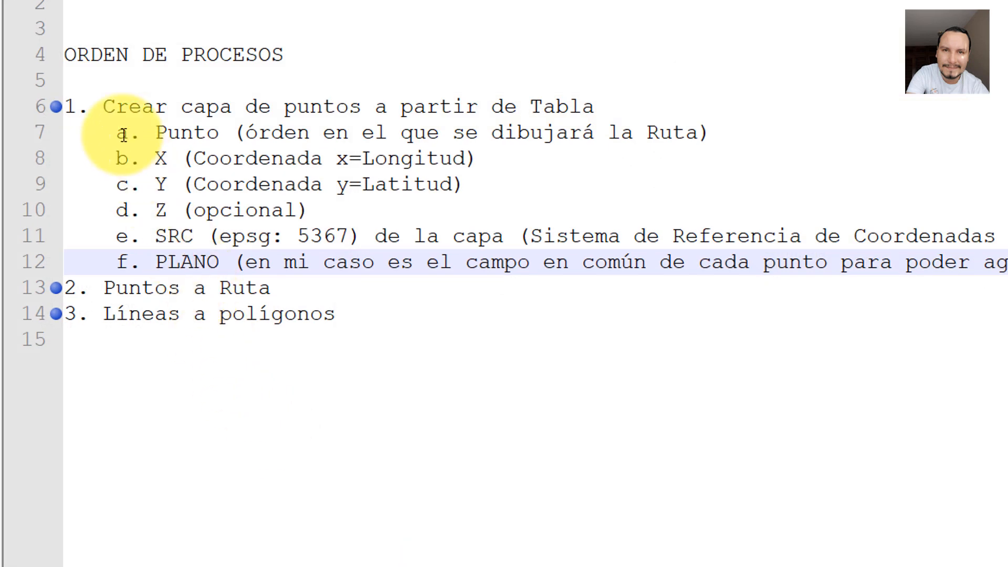
# Step: Find the algorithm "Crear capa de puntos a partir de tabla" and add it to the model beneath the inputs
pyautogui.moveTo(105, 107); pyautogui.dragTo(594, 108)
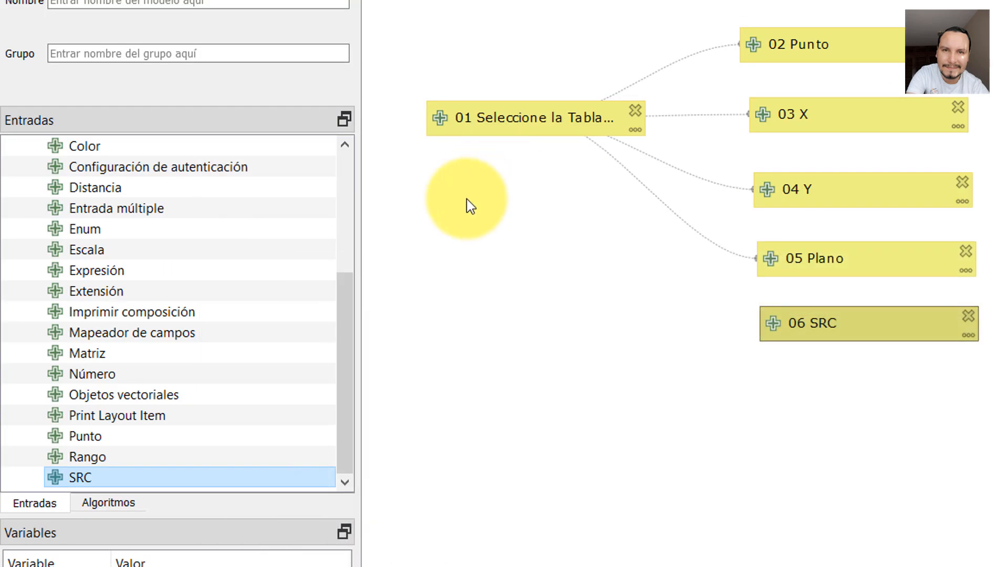
pyautogui.click(121, 505)
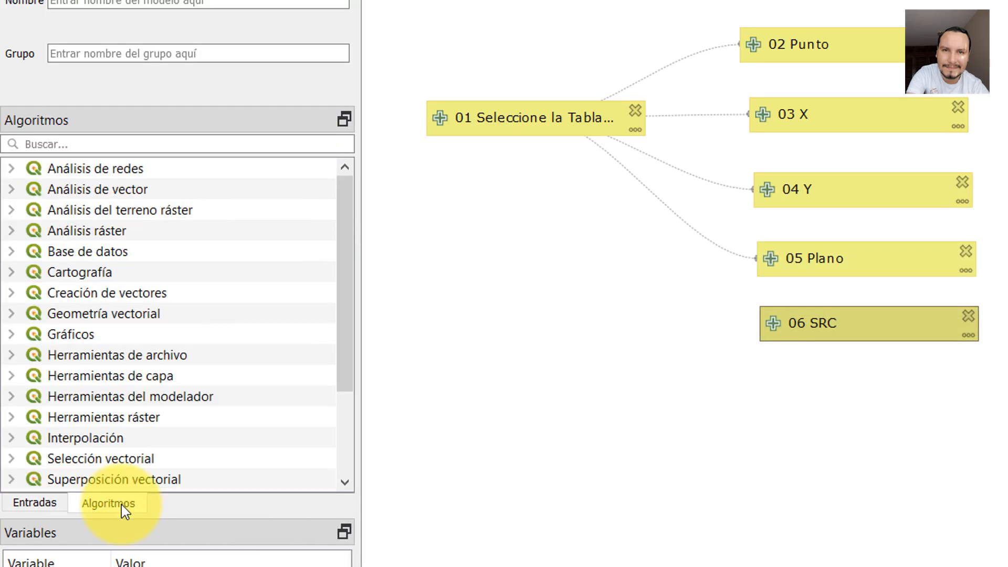
pyautogui.click(79, 144)
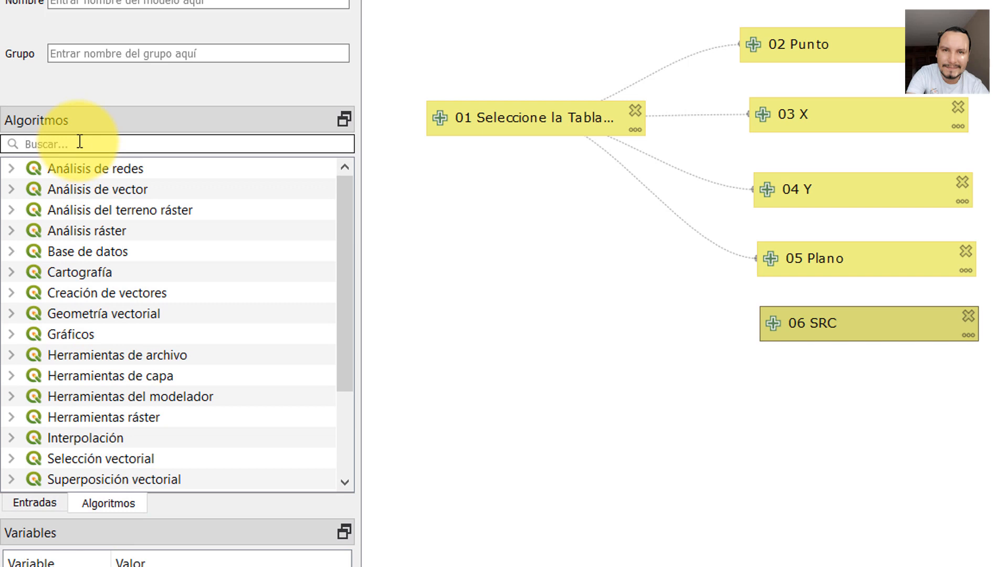
pyautogui.write('CREAR CA')
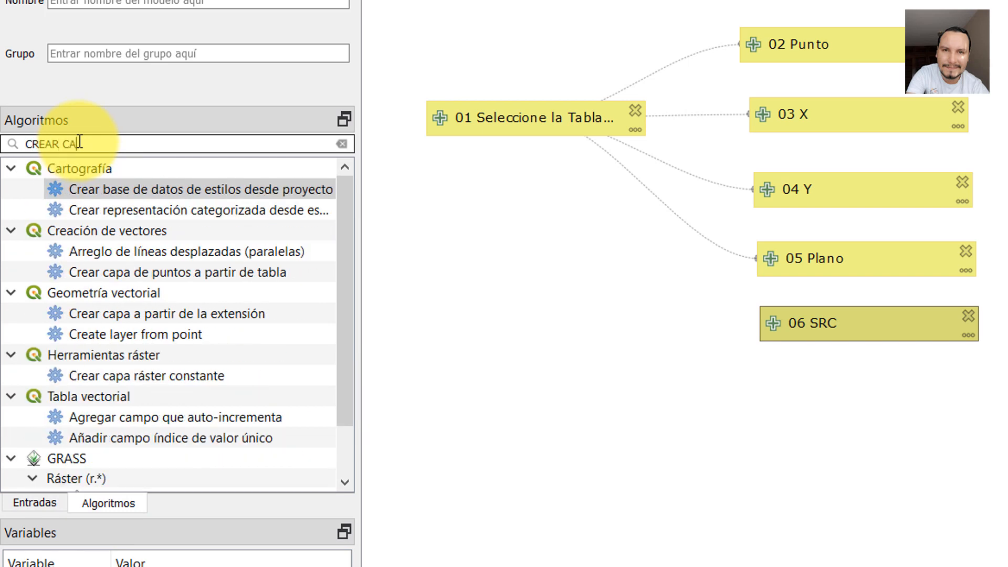
pyautogui.write('PA APA')
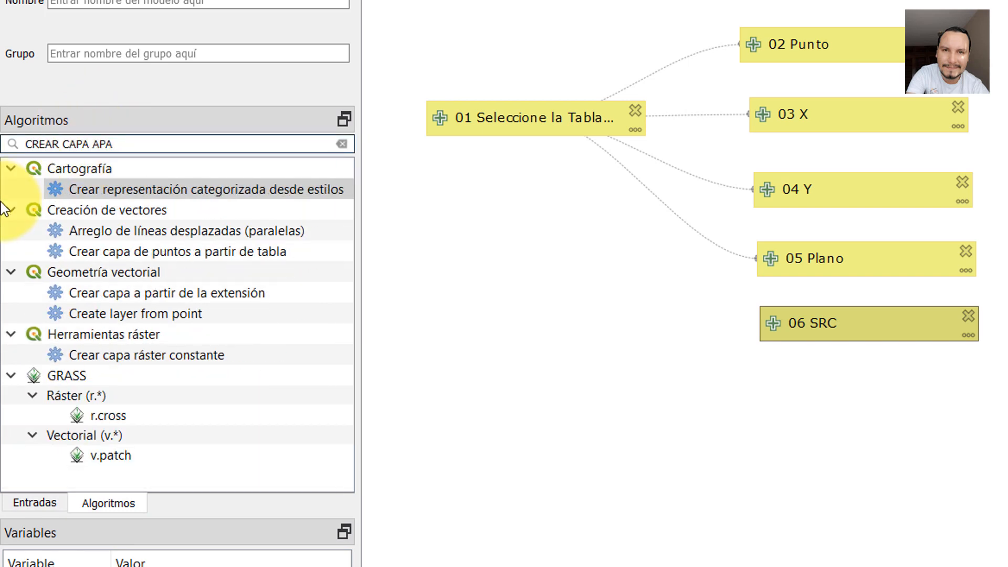
pyautogui.click(146, 250)
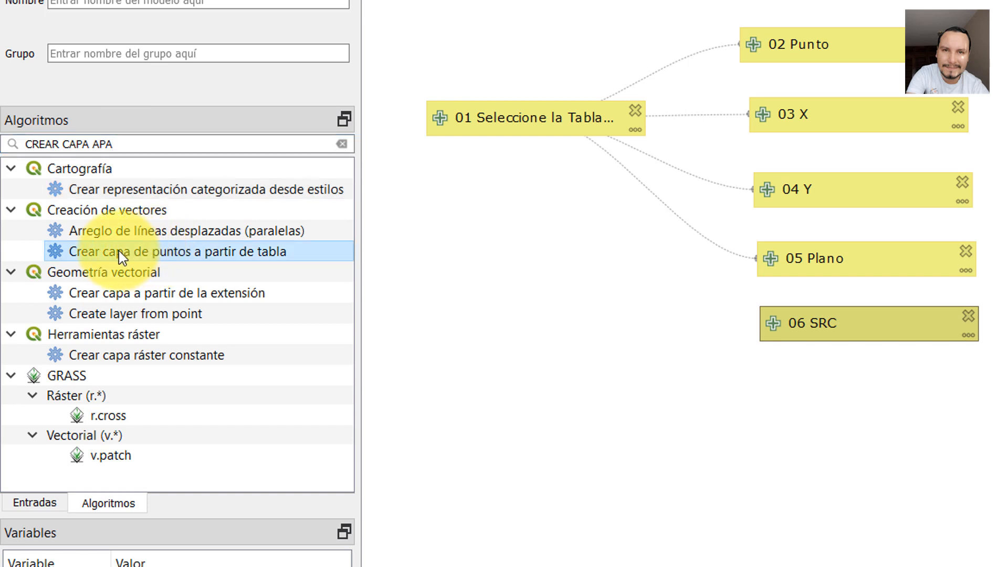
pyautogui.moveTo(118, 251); pyautogui.dragTo(742, 489)
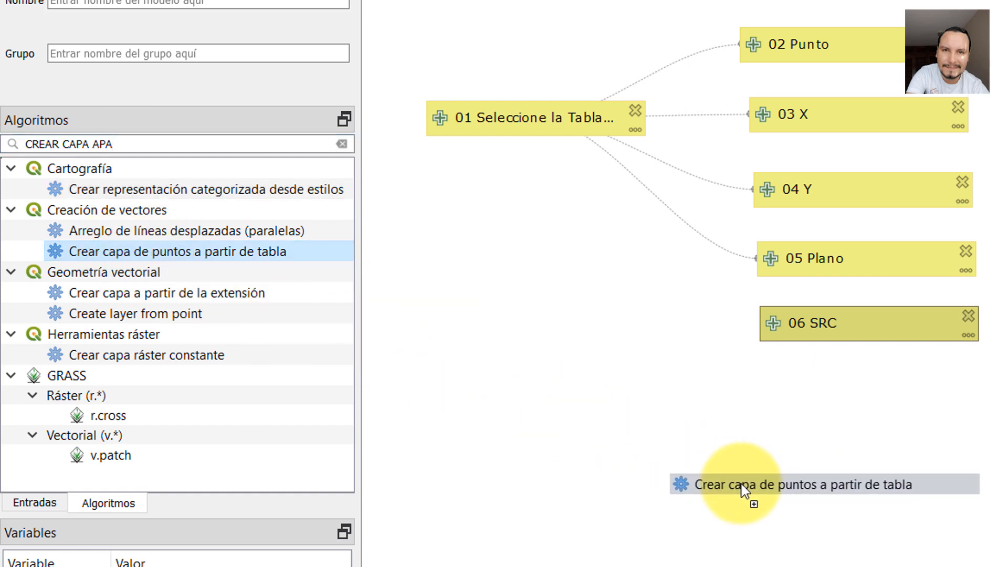
pyautogui.moveTo(744, 490); pyautogui.dragTo(673, 435)
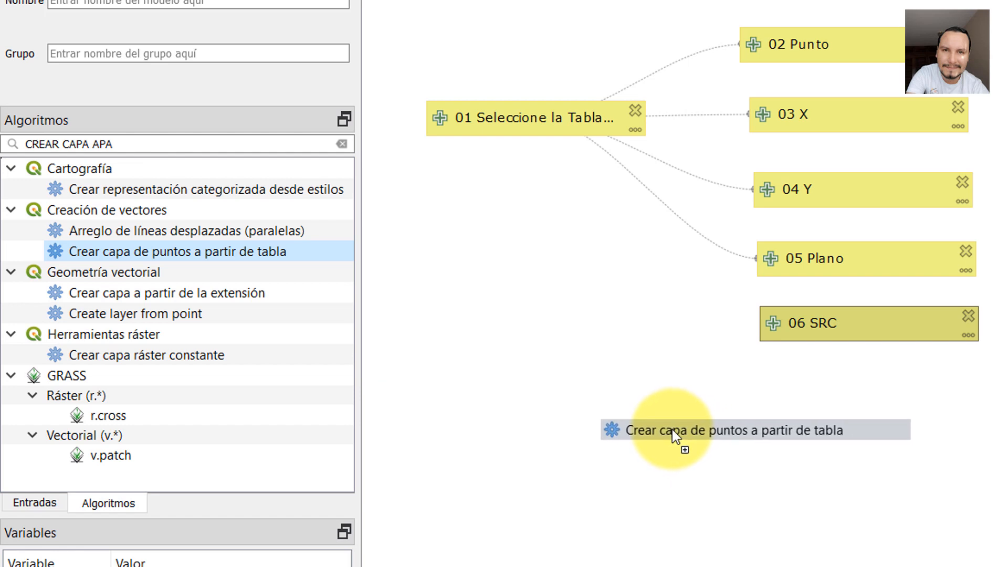
pyautogui.moveTo(673, 435); pyautogui.dragTo(781, 427)
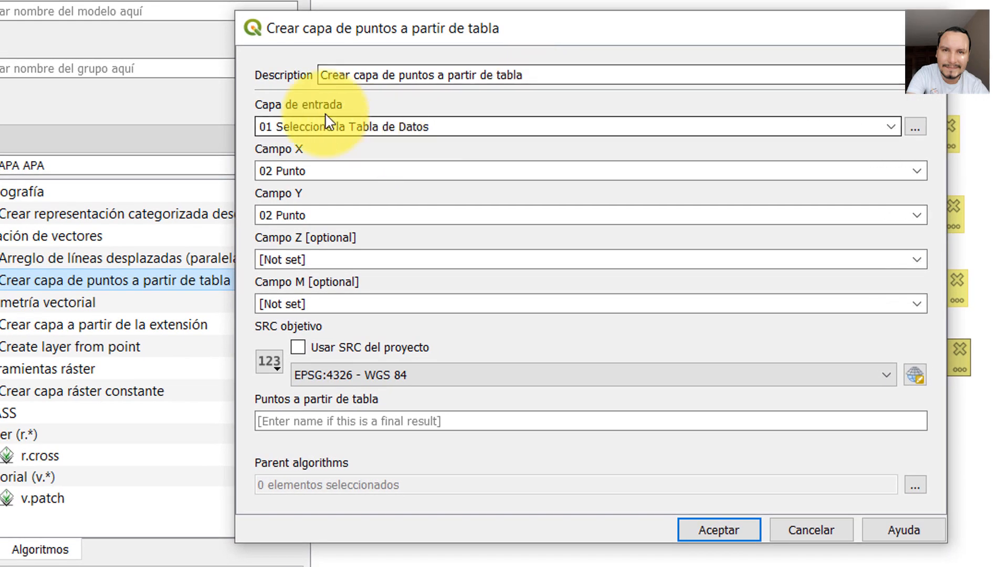
# Step: Use 01 Seleccione la Tabla de Datos as input layer, with 03 X as the X field and 04 Y as the Y field
pyautogui.click(890, 126)
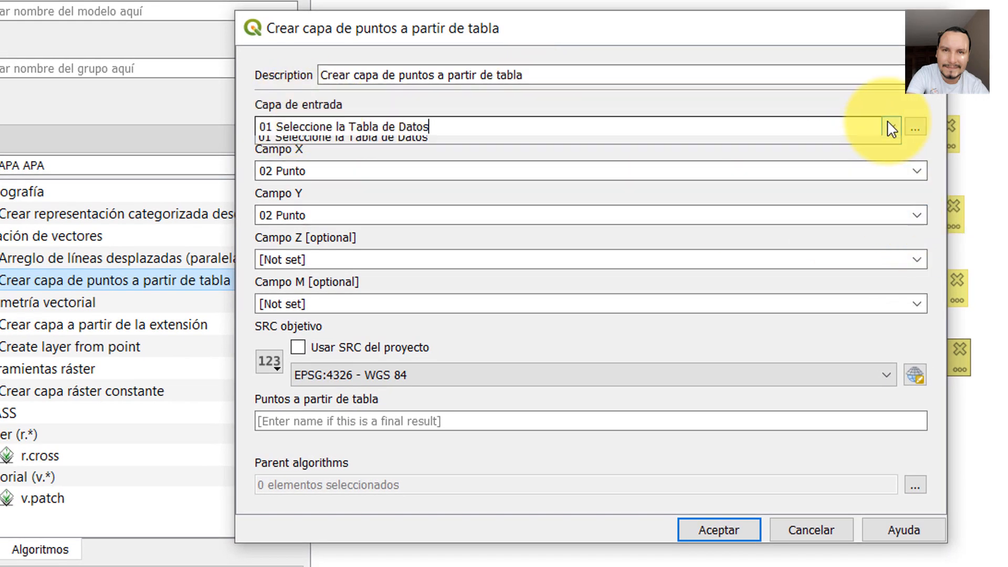
pyautogui.click(342, 146)
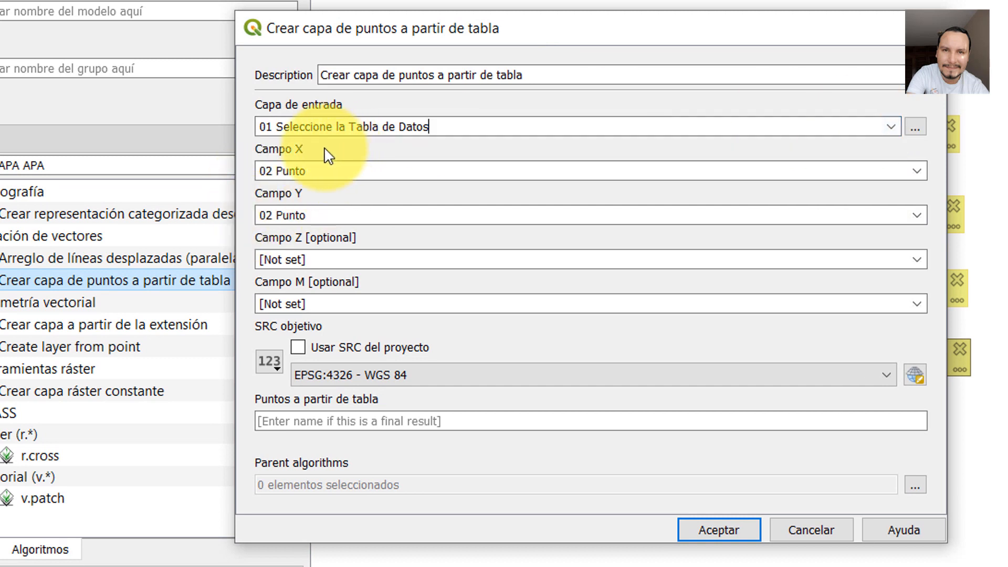
pyautogui.click(915, 168)
pyautogui.click(429, 203)
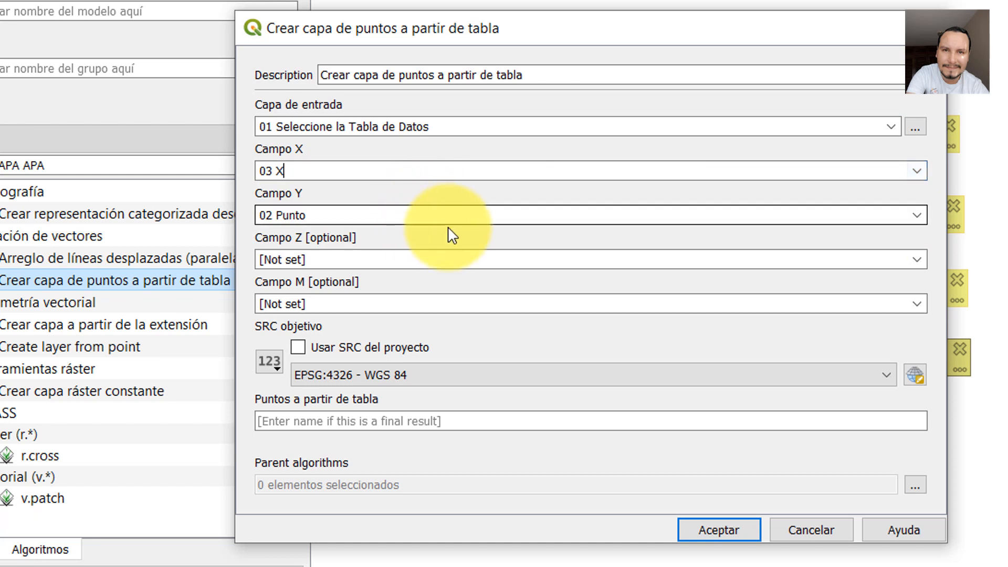
pyautogui.click(913, 214)
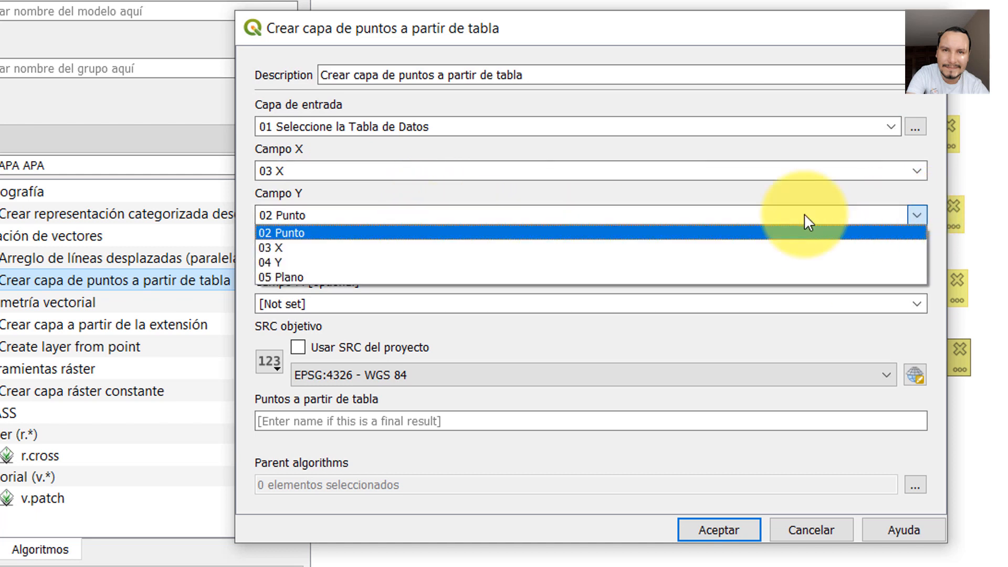
pyautogui.click(288, 260)
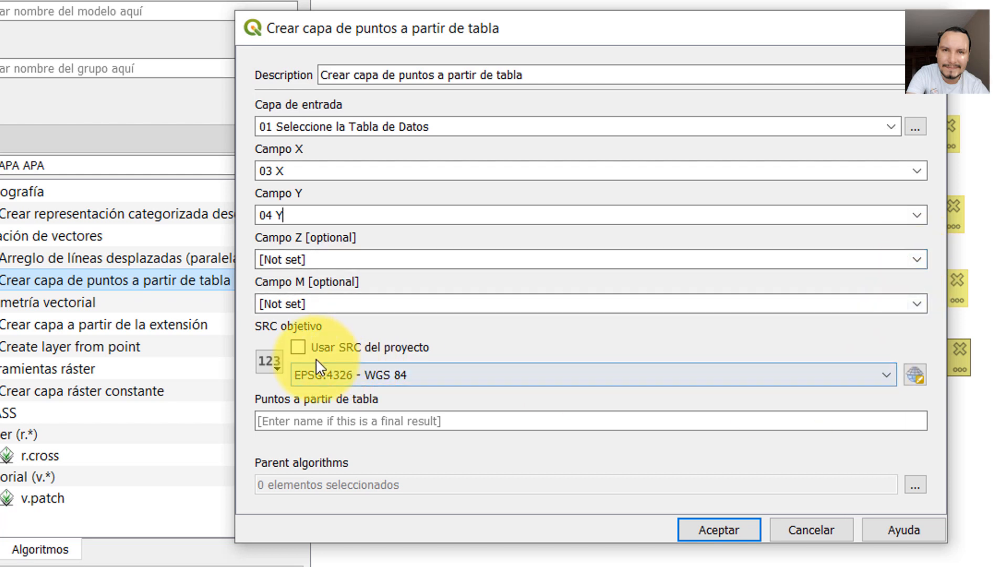
# Step: Take the algorithm's target SRC from the model input 06 SRC
pyautogui.click(273, 373)
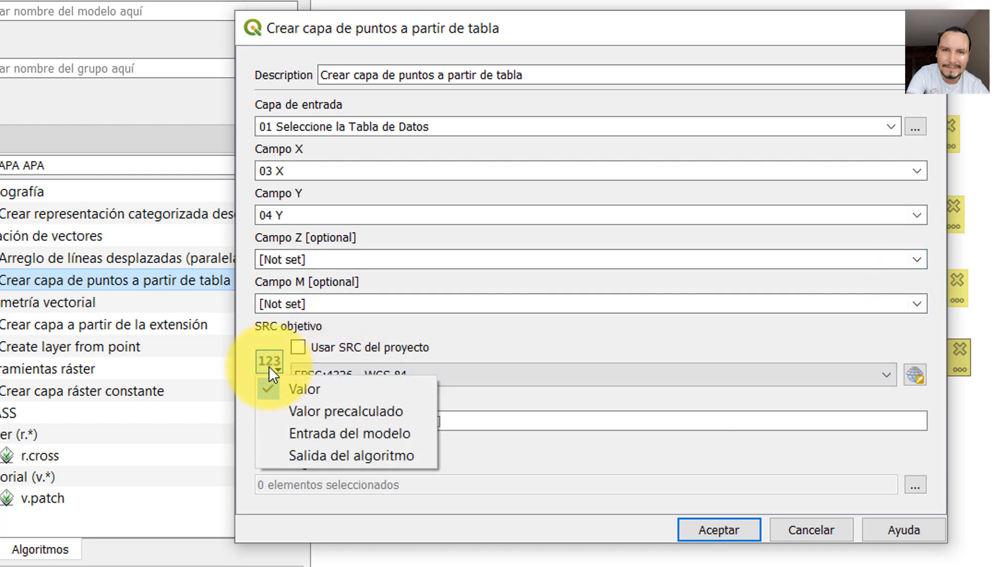
pyautogui.click(439, 343)
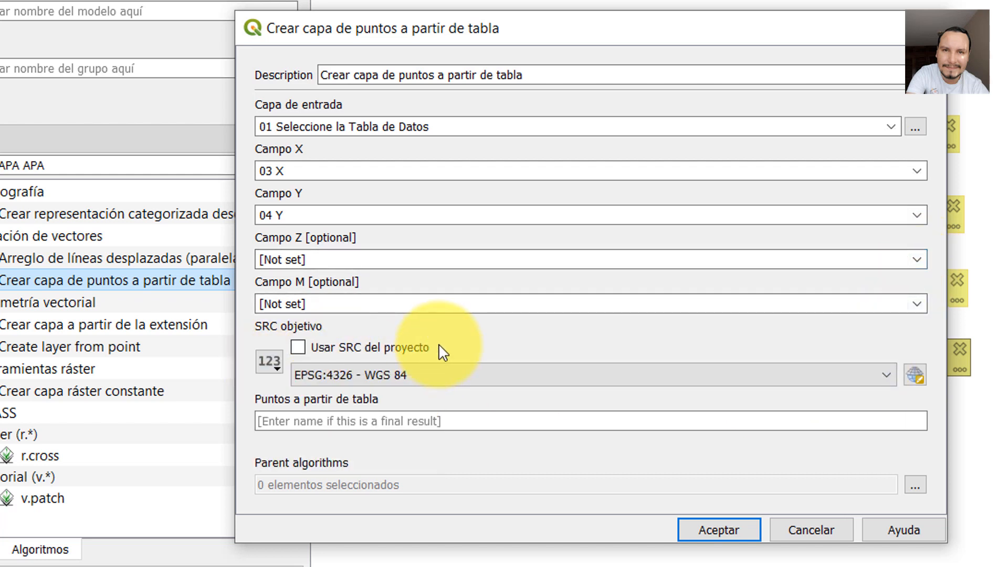
pyautogui.click(262, 367)
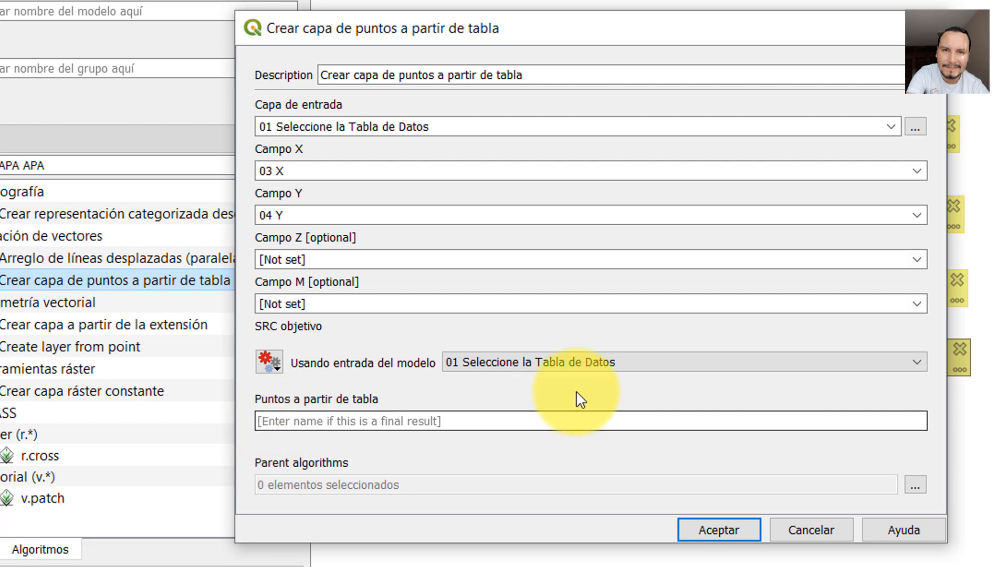
pyautogui.click(581, 362)
pyautogui.click(525, 394)
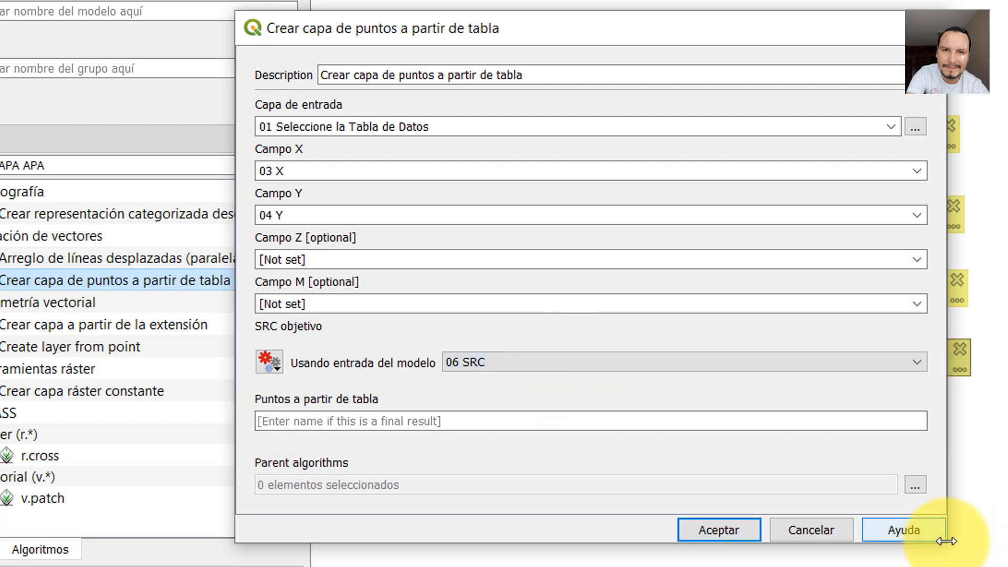
pyautogui.moveTo(949, 543); pyautogui.dragTo(995, 563)
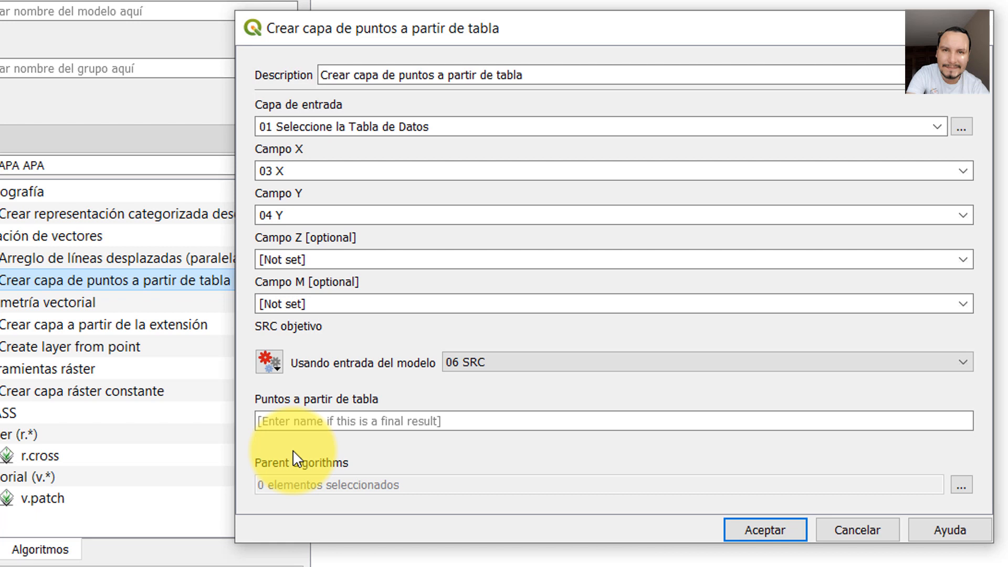
# Step: Accept the point-layer algorithm without parent algorithms and position its box centrally beneath the model inputs
pyautogui.click(961, 486)
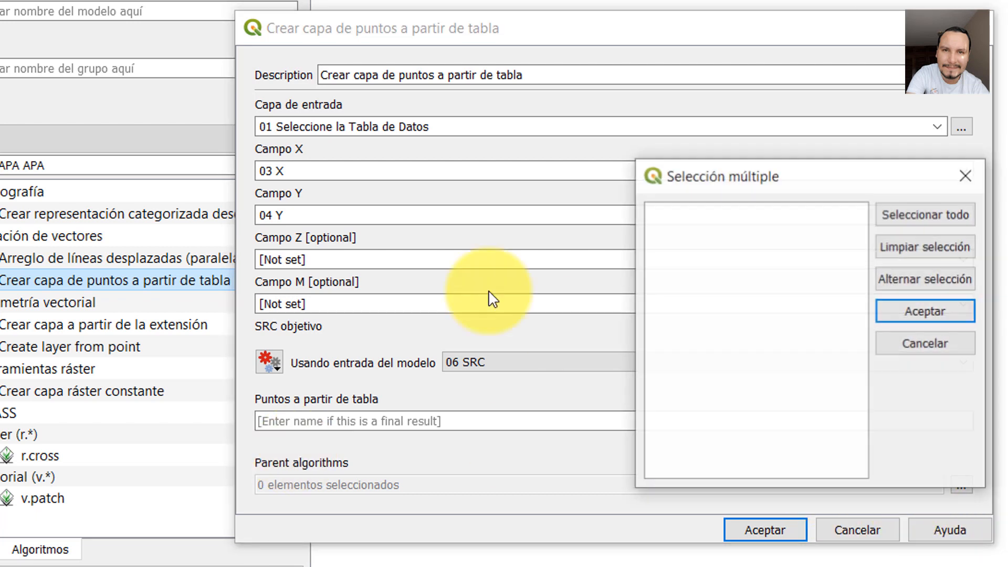
pyautogui.click(971, 175)
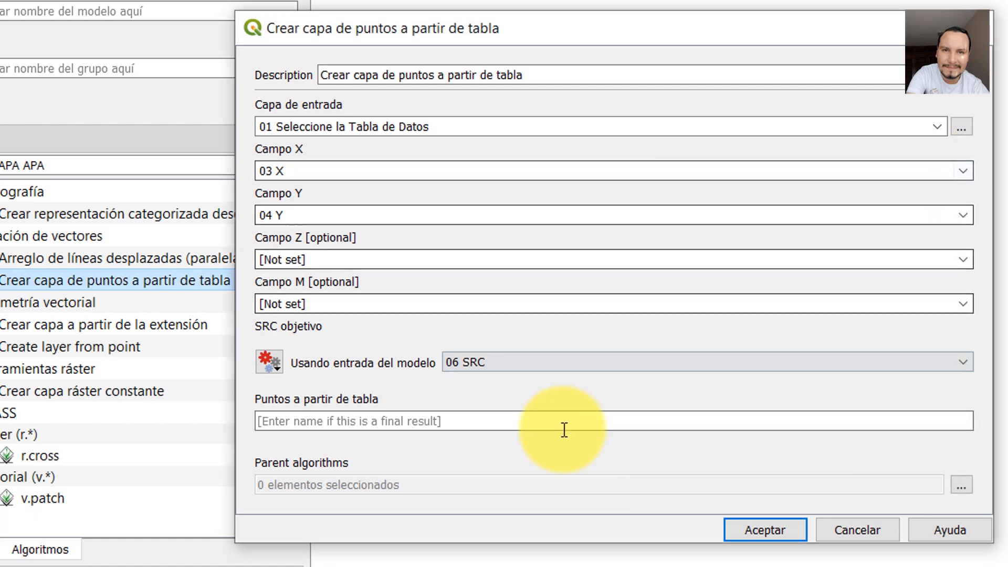
pyautogui.click(776, 527)
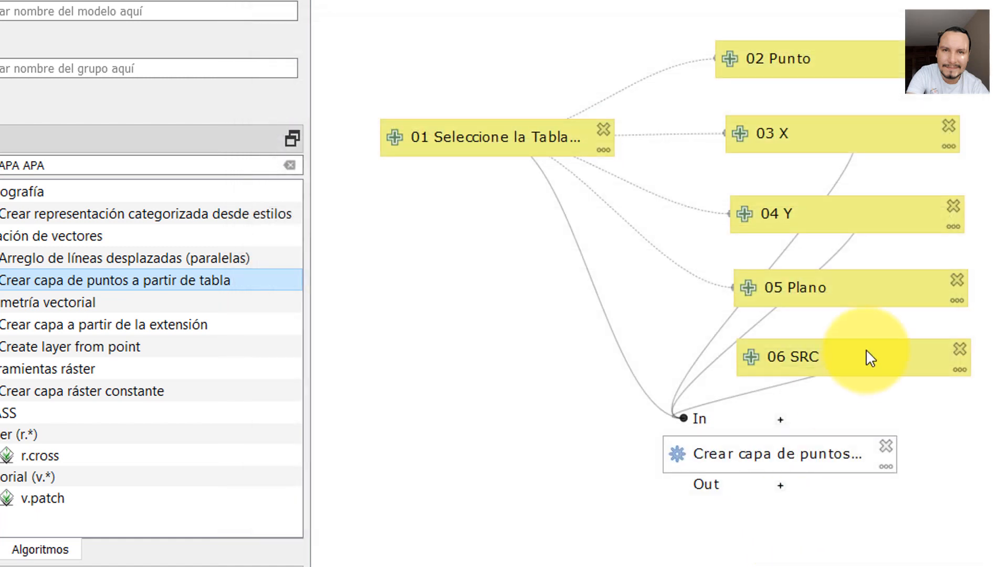
pyautogui.moveTo(716, 468); pyautogui.dragTo(665, 537)
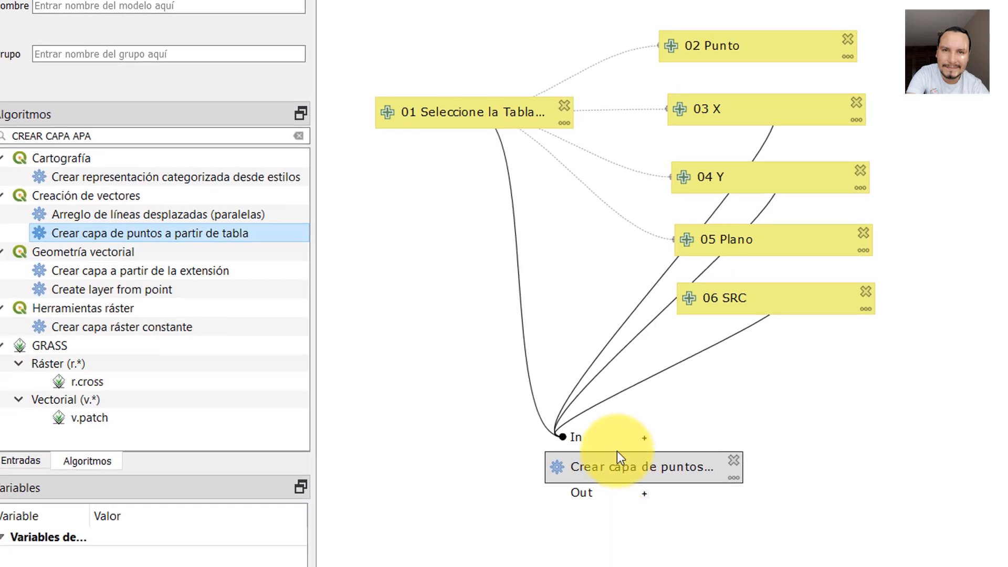
pyautogui.moveTo(616, 452); pyautogui.dragTo(599, 413)
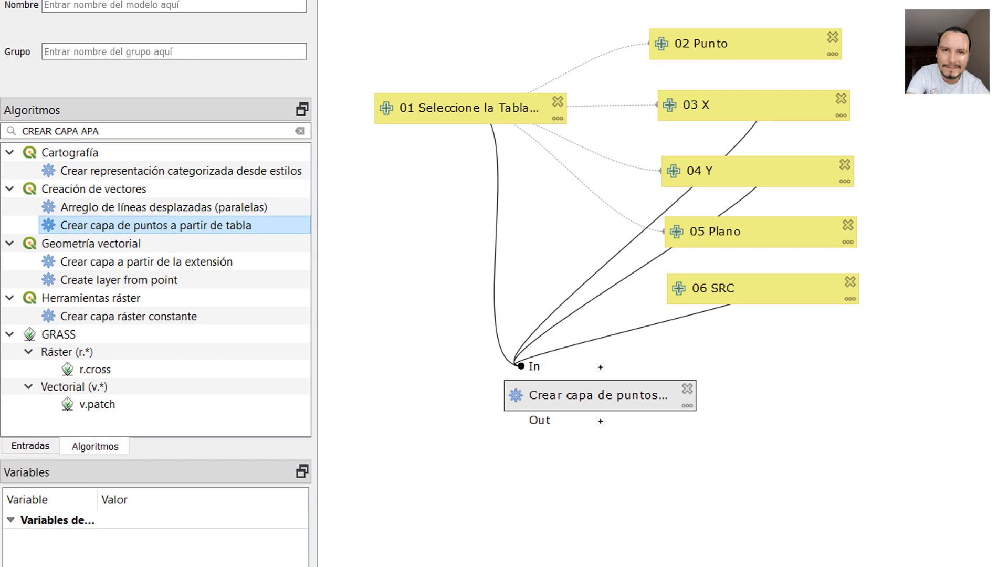
# Step: Find the algorithm "Puntos a ruta" and add it to the model beside the point-layer algorithm
pyautogui.click(582, 566)
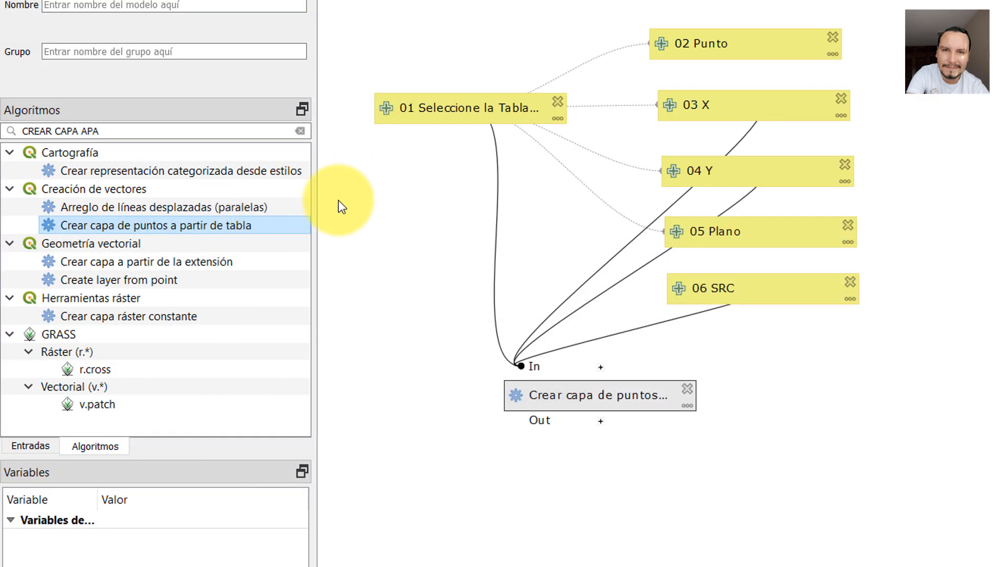
pyautogui.moveTo(100, 131); pyautogui.dragTo(6, 111)
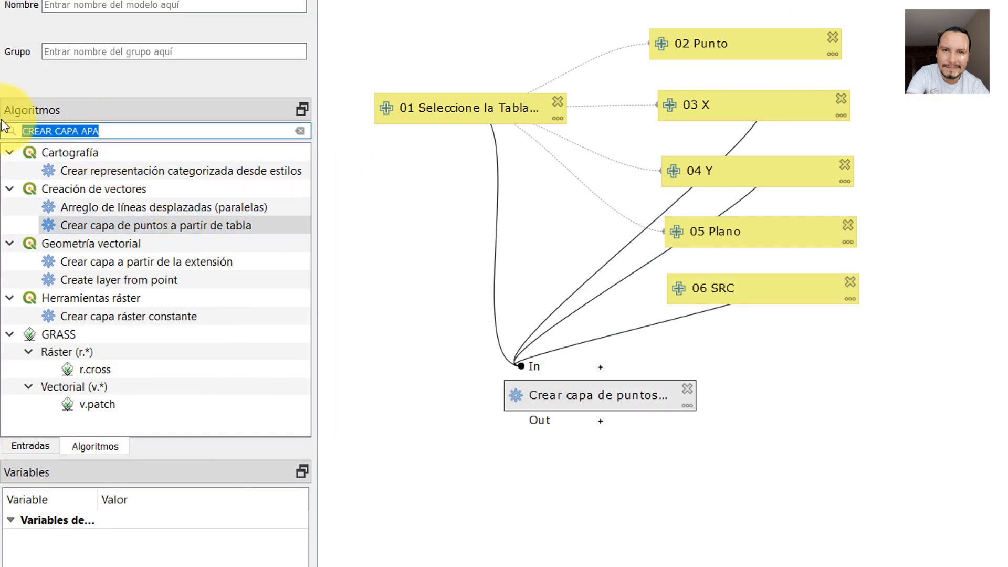
pyautogui.write('PUNTOS A ')
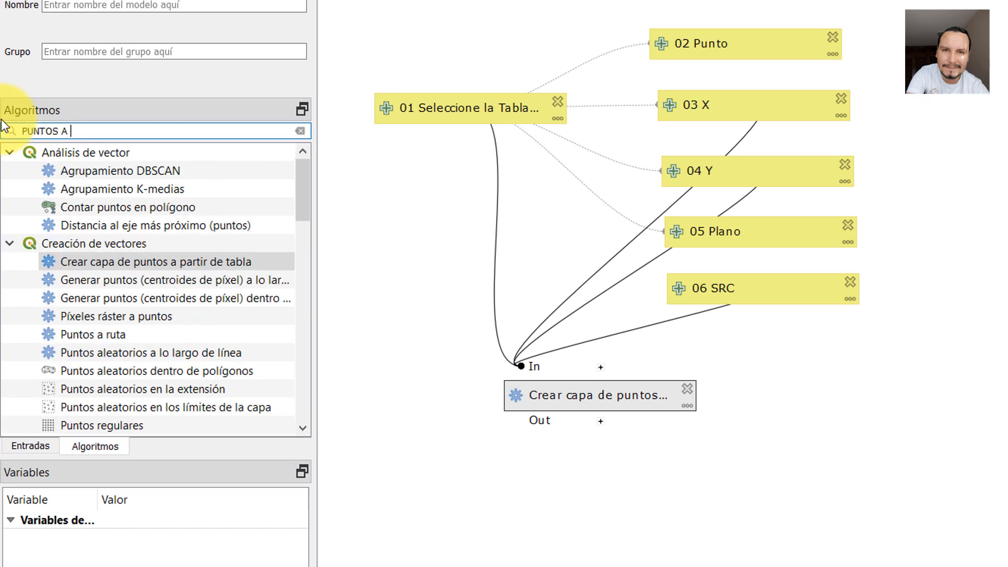
pyautogui.write('RUTA')
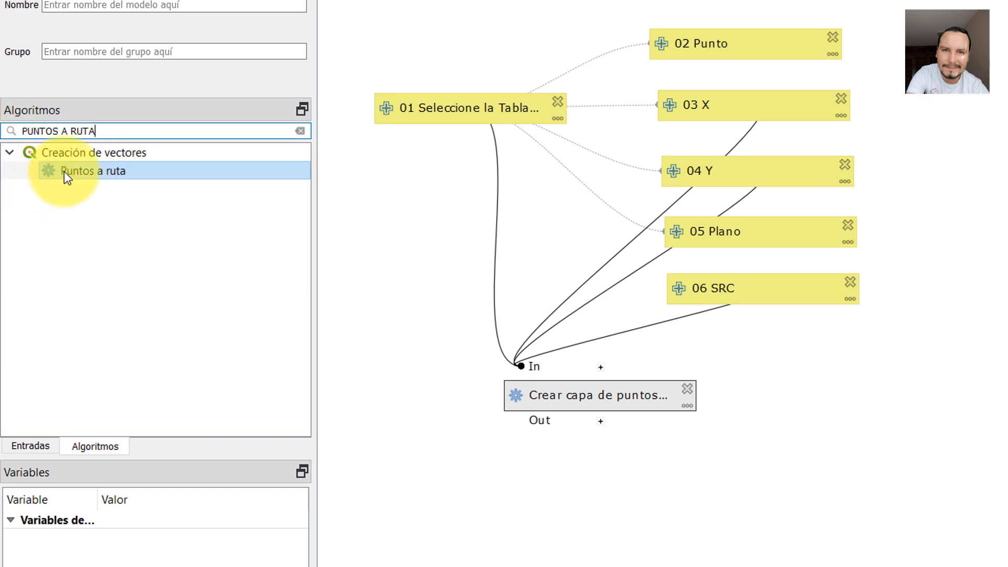
pyautogui.moveTo(73, 173); pyautogui.dragTo(941, 411)
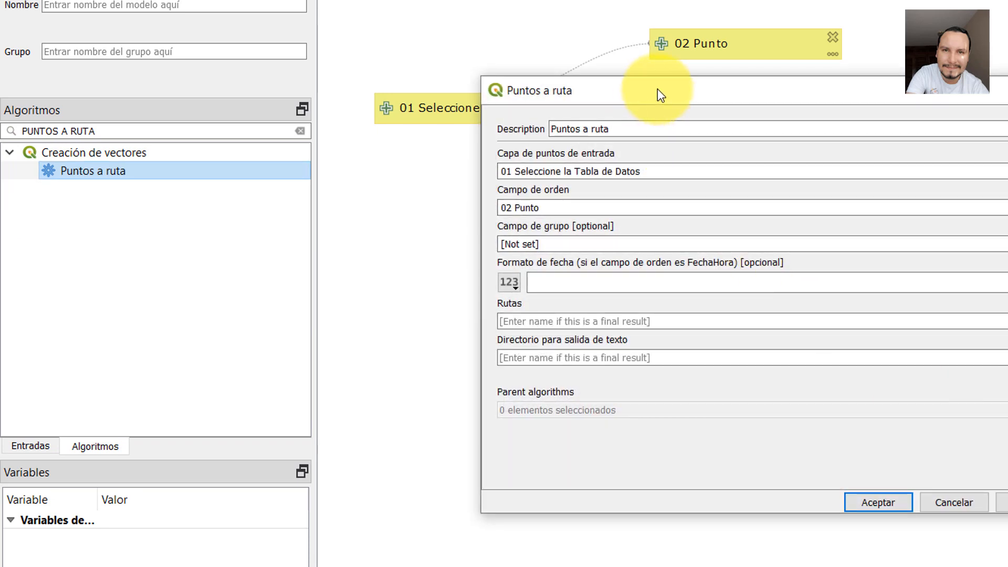
pyautogui.moveTo(657, 90); pyautogui.dragTo(561, 87)
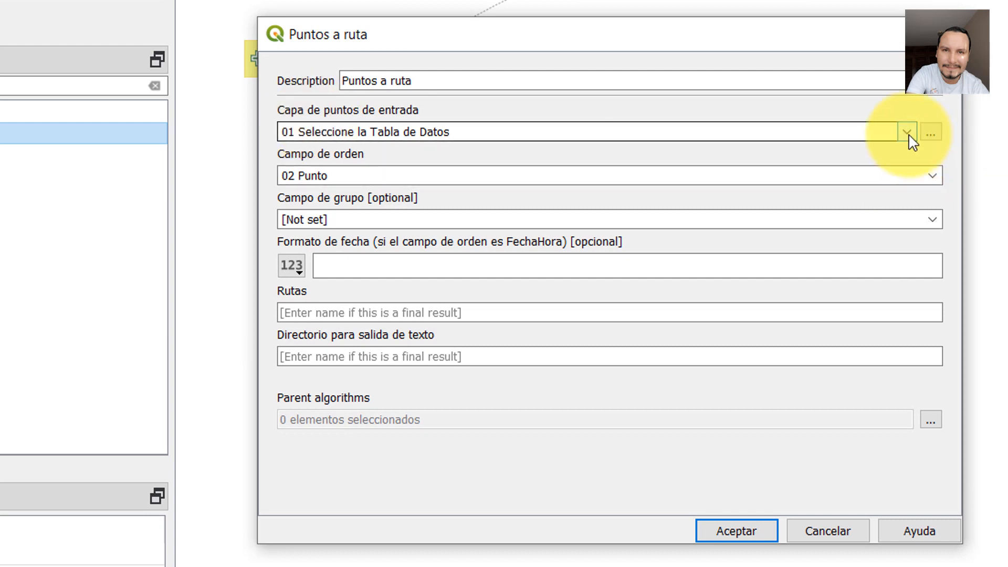
# Step: Configure Puntos a ruta with the 'Puntos a partir de tabla' output as input layer, 02 Punto as order field and 05 Plano as group field
pyautogui.click(907, 134)
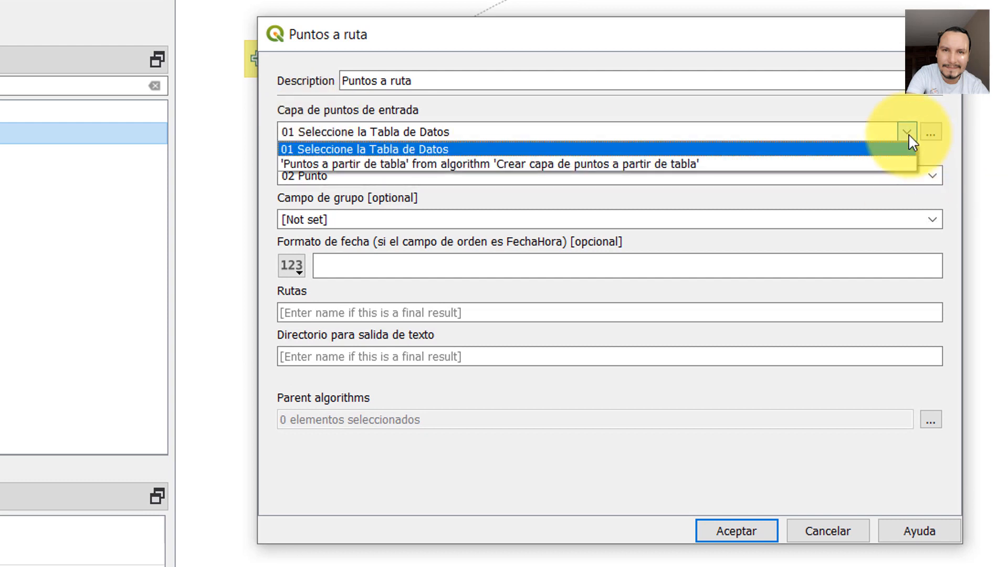
pyautogui.click(549, 160)
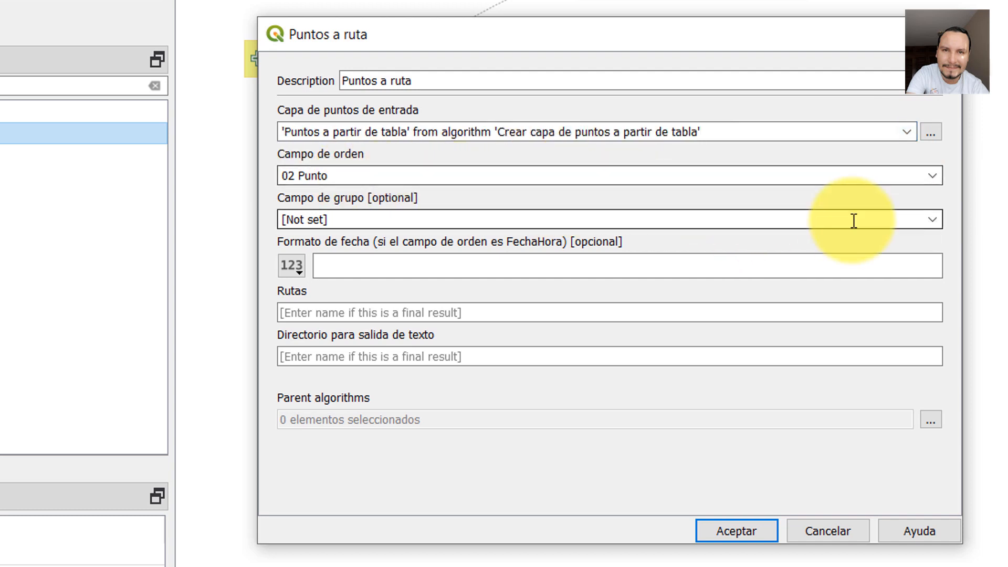
pyautogui.click(933, 177)
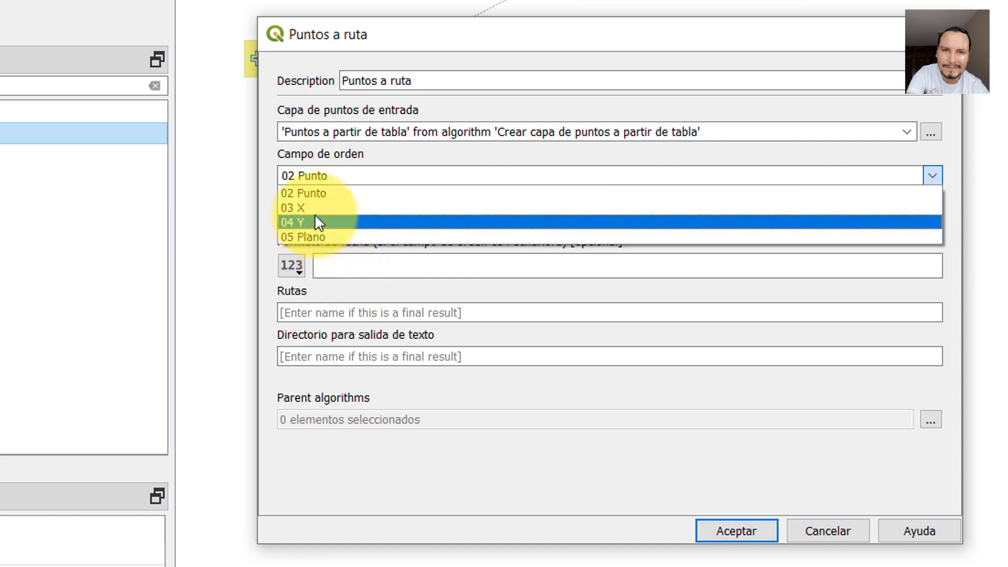
pyautogui.click(319, 194)
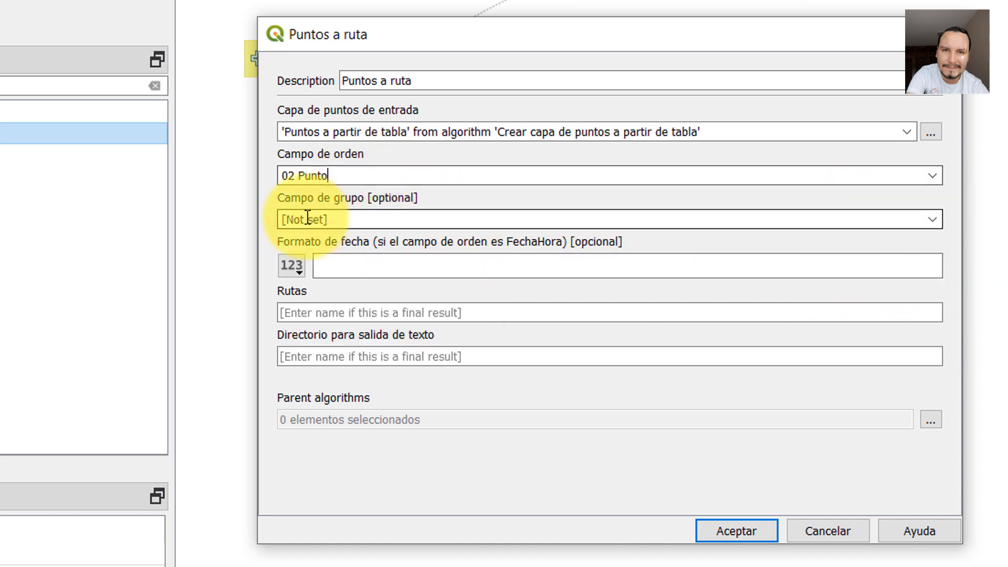
pyautogui.click(933, 219)
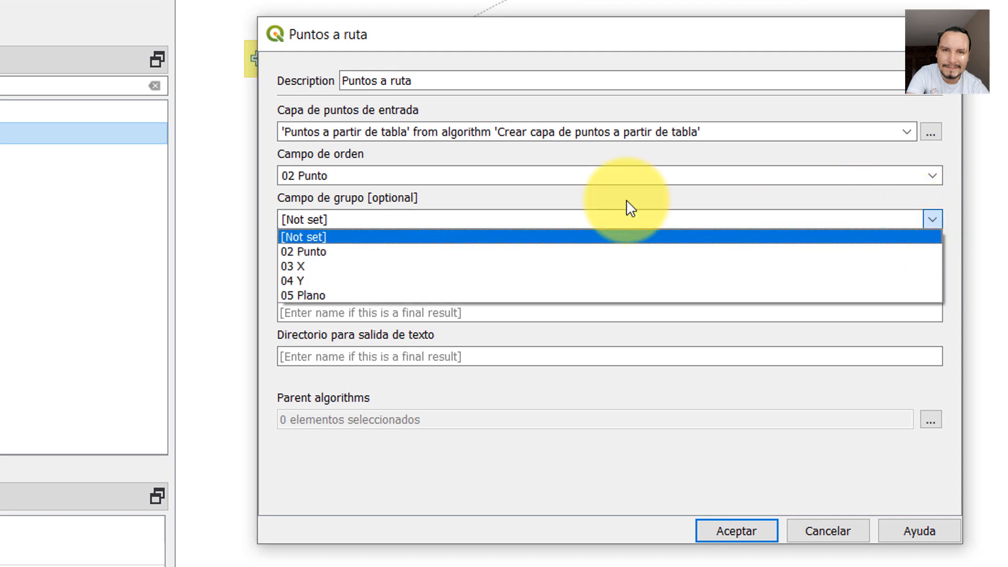
pyautogui.click(323, 290)
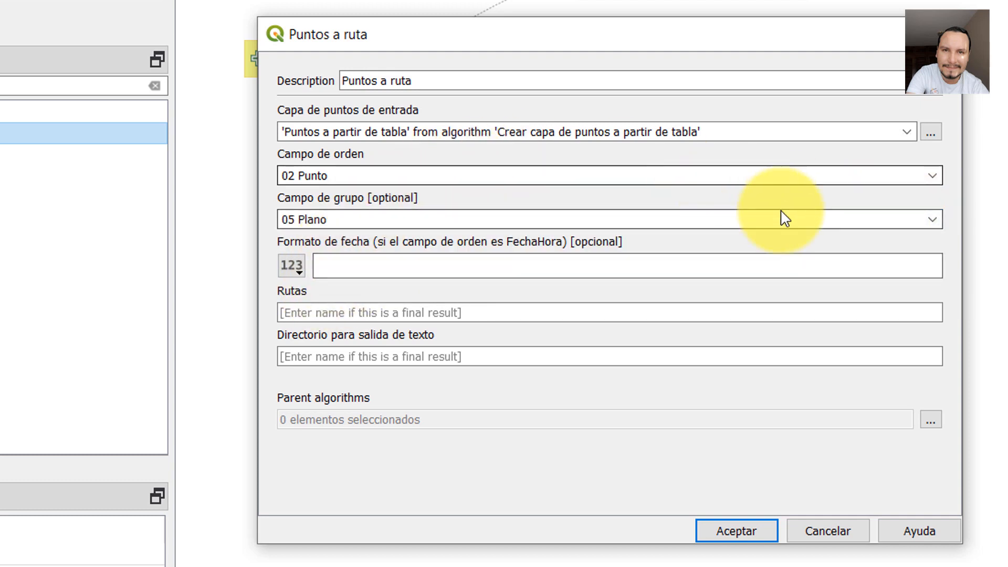
pyautogui.click(754, 534)
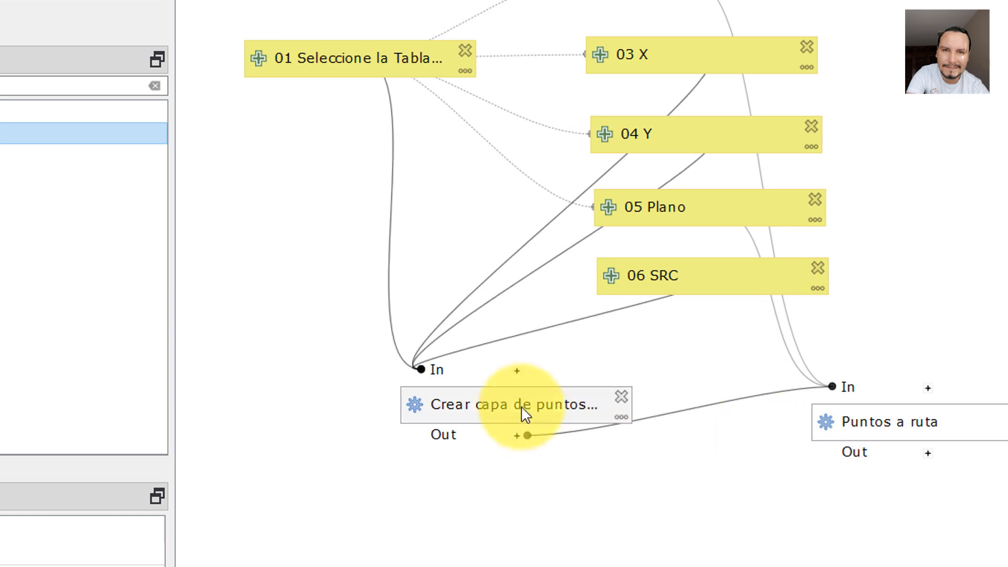
# Step: Rearrange the algorithm boxes so the point-layer algorithm sits beneath 06 SRC and Puntos a ruta directly below it
pyautogui.moveTo(522, 411); pyautogui.dragTo(678, 417)
pyautogui.moveTo(596, 503); pyautogui.dragTo(482, 462)
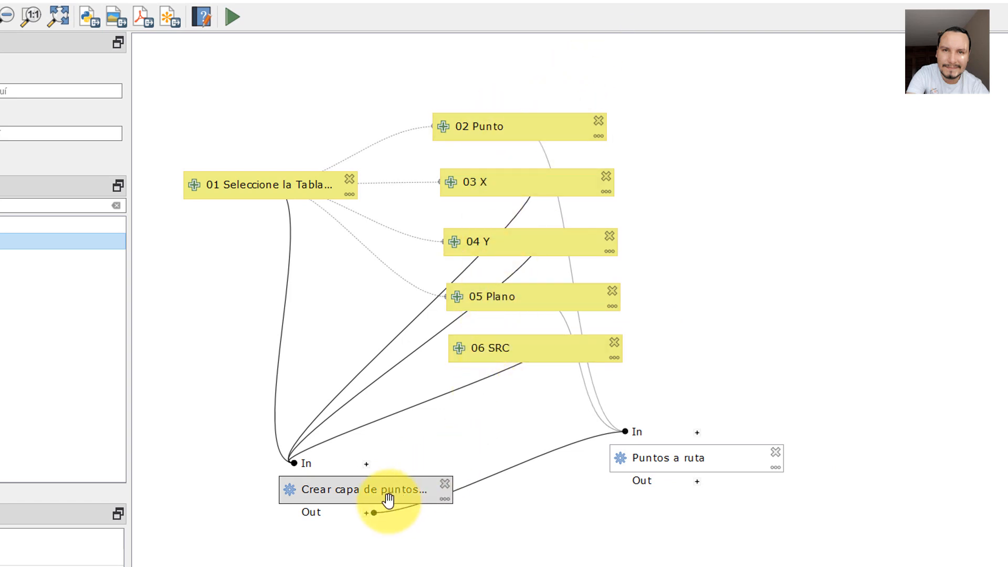
pyautogui.moveTo(389, 499); pyautogui.dragTo(961, 431)
pyautogui.moveTo(697, 462); pyautogui.dragTo(356, 473)
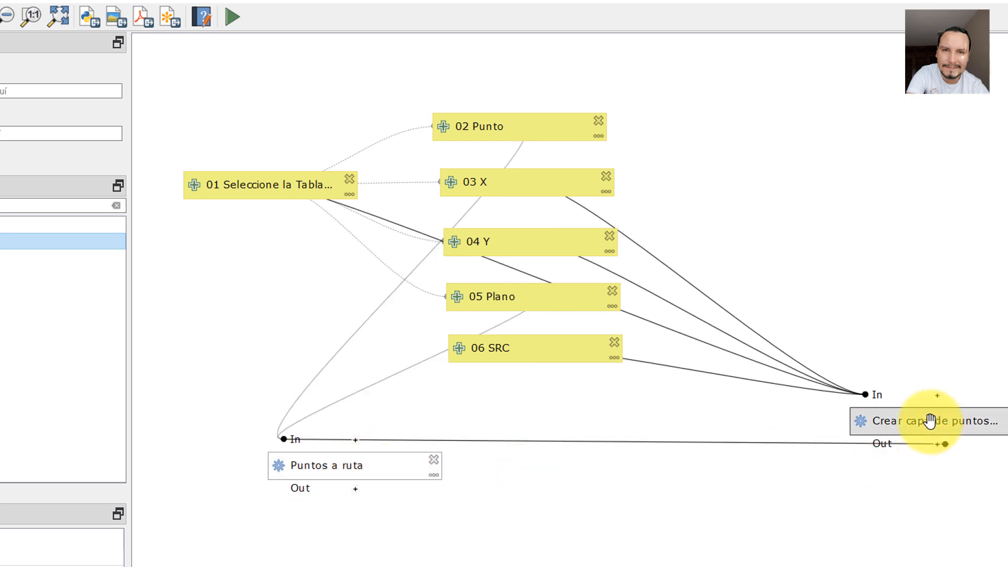
pyautogui.moveTo(929, 421); pyautogui.dragTo(602, 472)
pyautogui.moveTo(394, 479); pyautogui.dragTo(912, 450)
pyautogui.moveTo(607, 480); pyautogui.dragTo(548, 434)
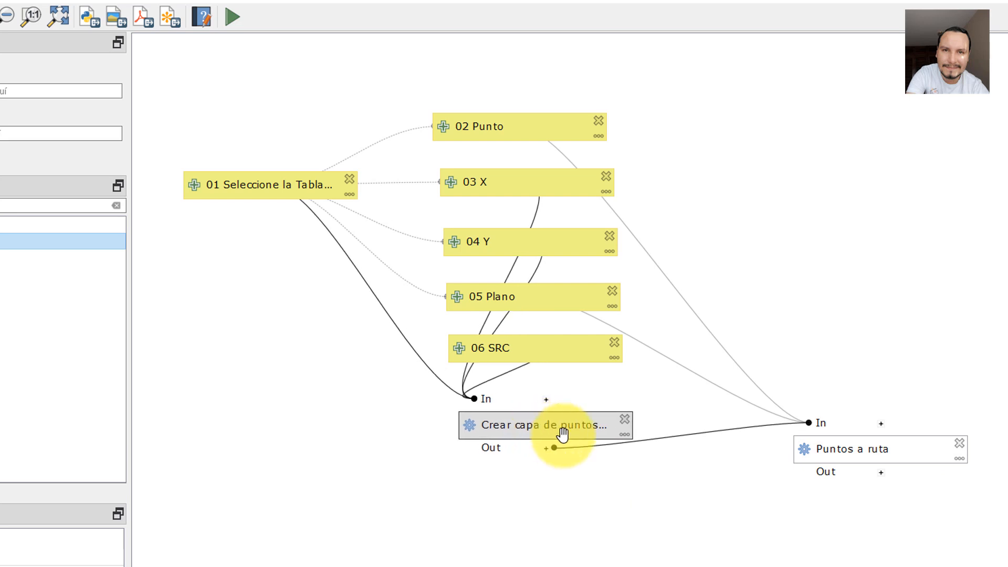
pyautogui.moveTo(875, 446); pyautogui.dragTo(545, 496)
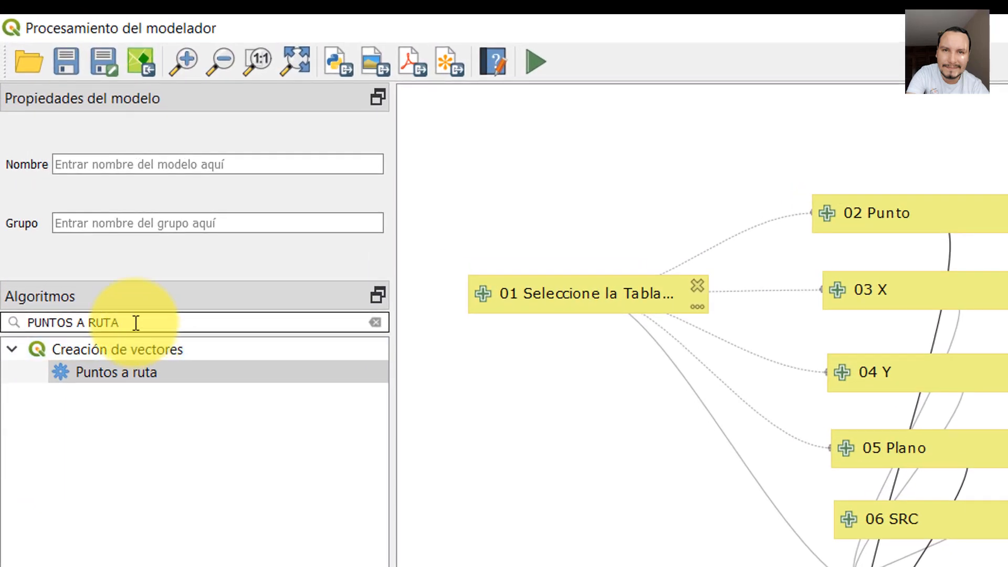
# Step: Find the algorithm "Líneas a polígonos" and add it to the model
pyautogui.moveTo(87, 210); pyautogui.dragTo(0, 220)
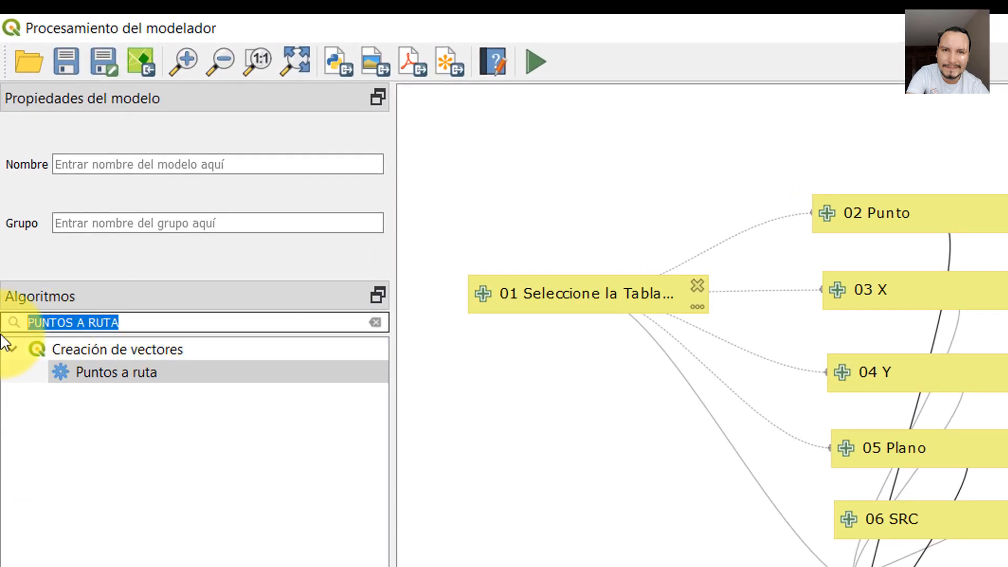
pyautogui.write('IPIENAS')
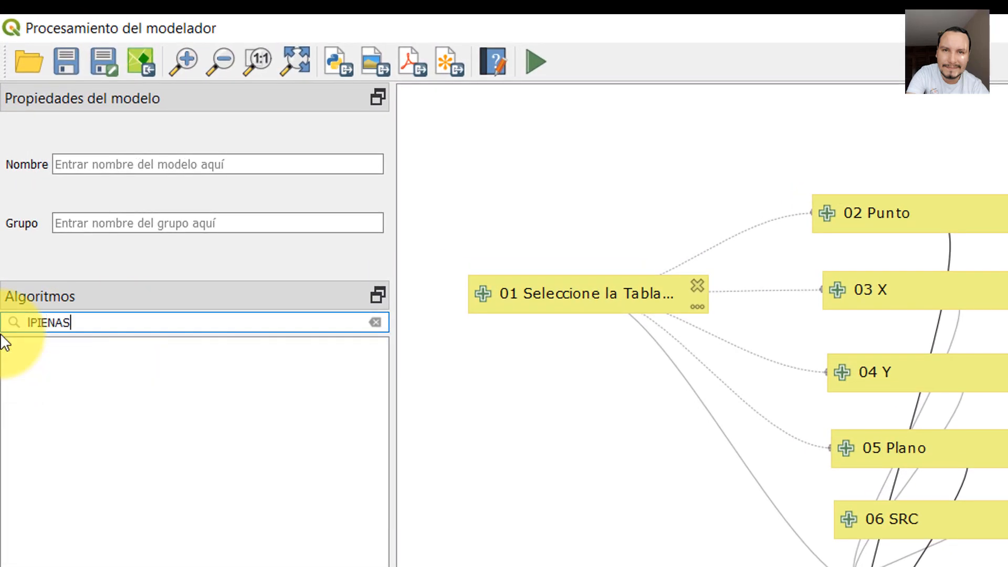
pyautogui.press('BackSpace')
pyautogui.press('BackSpace')
pyautogui.press('BackSpace')
pyautogui.press('BackSpace')
pyautogui.press('BackSpace')
pyautogui.press('BackSpace')
pyautogui.write('LÍNEAS')
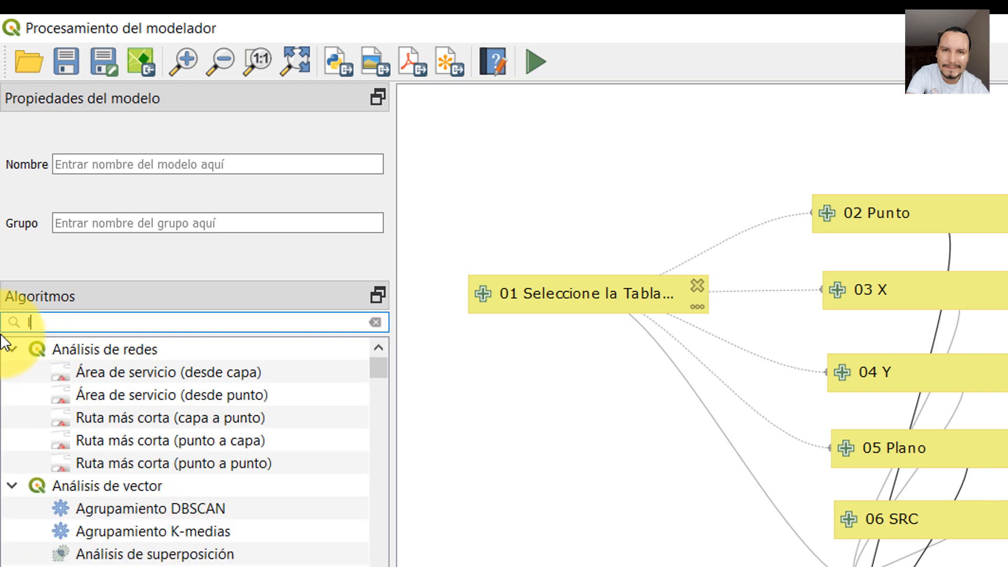
pyautogui.write(' A ')
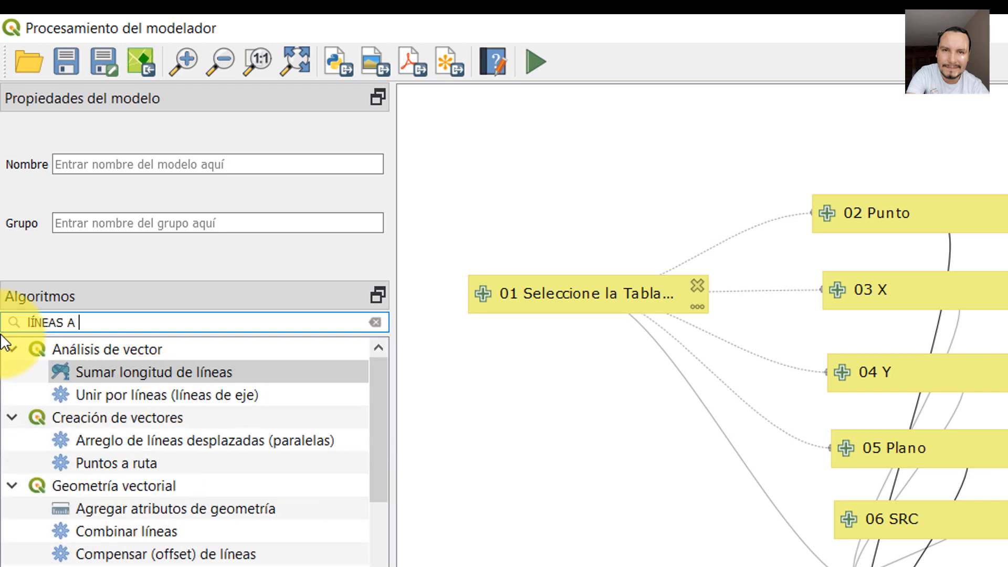
pyautogui.write('POL')
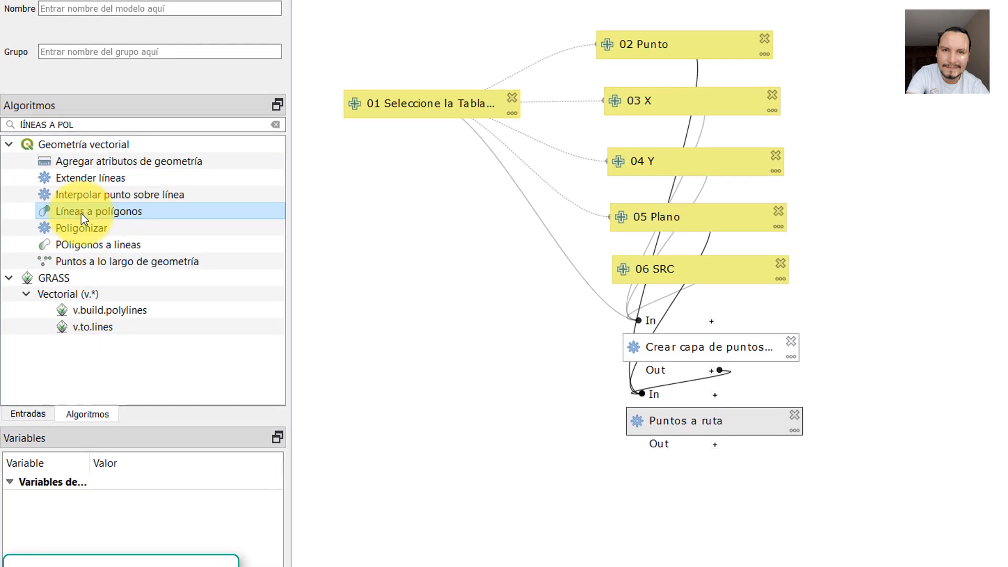
pyautogui.moveTo(77, 211); pyautogui.dragTo(912, 272)
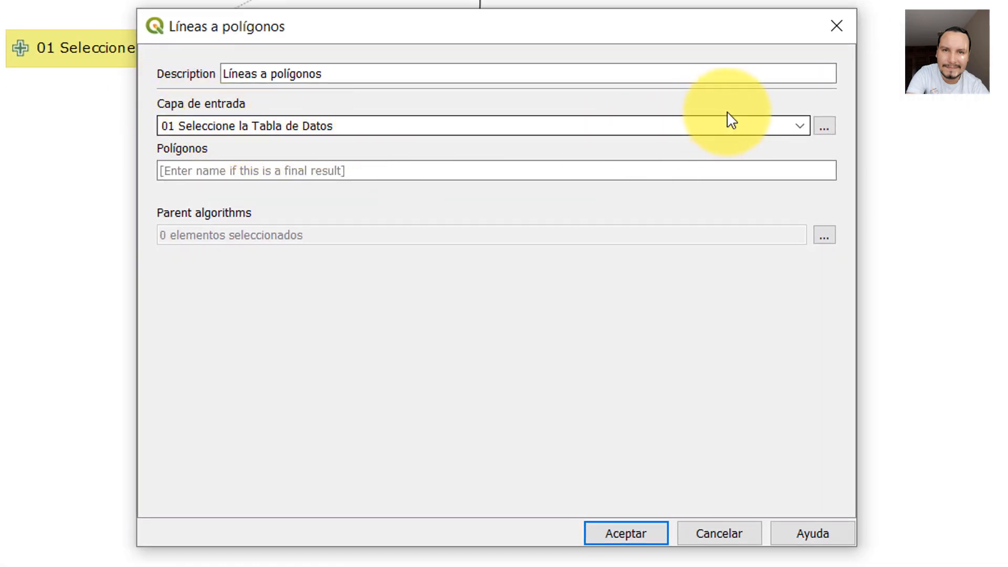
# Step: Use the 'Rutas' output of Puntos a ruta as the input layer of Líneas a polígonos and accept the algorithm
pyautogui.moveTo(730, 37); pyautogui.dragTo(668, 0)
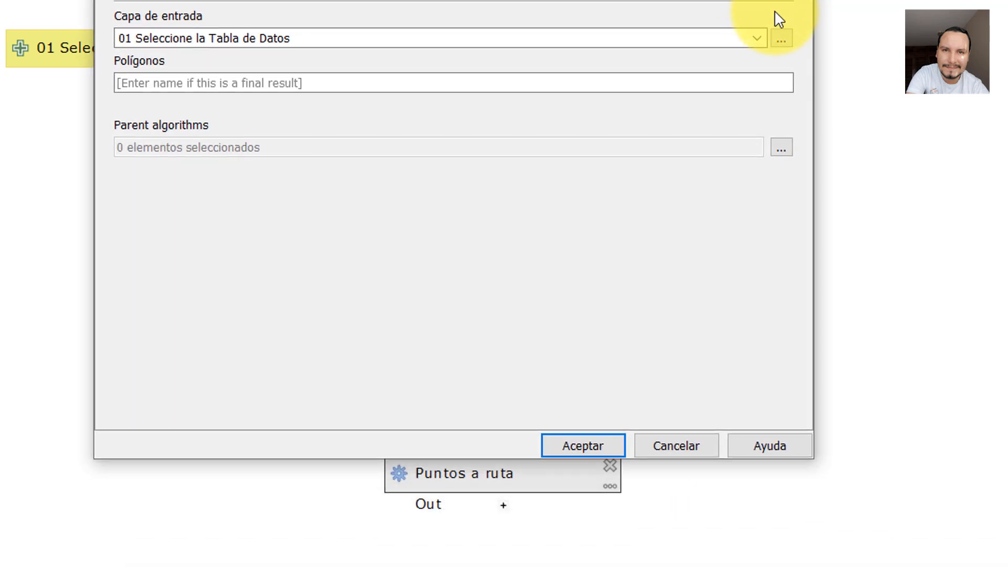
pyautogui.click(759, 41)
pyautogui.click(277, 67)
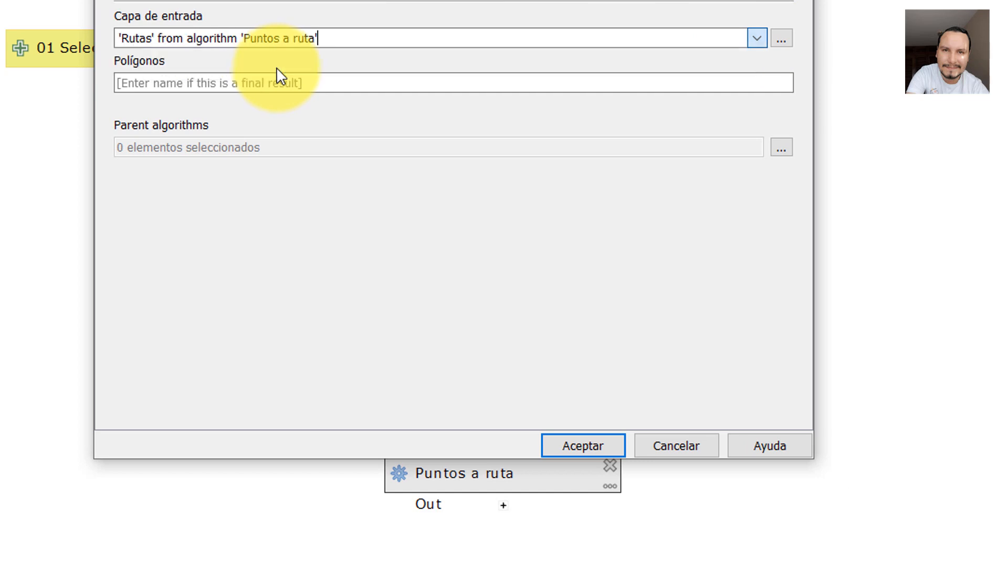
pyautogui.click(589, 446)
# Step: Arrange Puntos a ruta and Líneas a polígonos as a descending staircase to the lower right of the point-layer algorithm
pyautogui.moveTo(756, 308); pyautogui.dragTo(777, 565)
pyautogui.moveTo(539, 481); pyautogui.dragTo(710, 488)
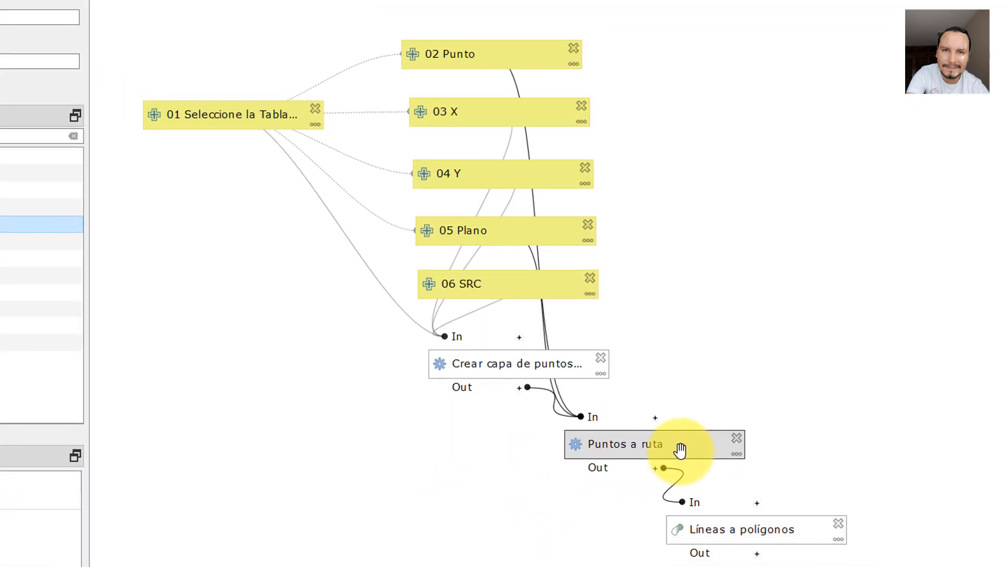
pyautogui.moveTo(716, 446); pyautogui.dragTo(768, 429)
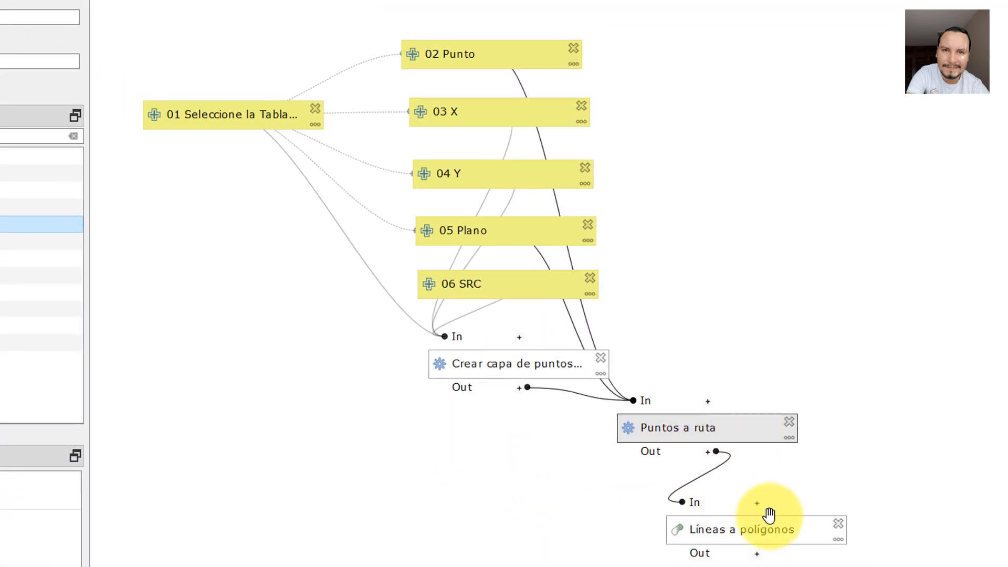
pyautogui.moveTo(758, 528); pyautogui.dragTo(829, 515)
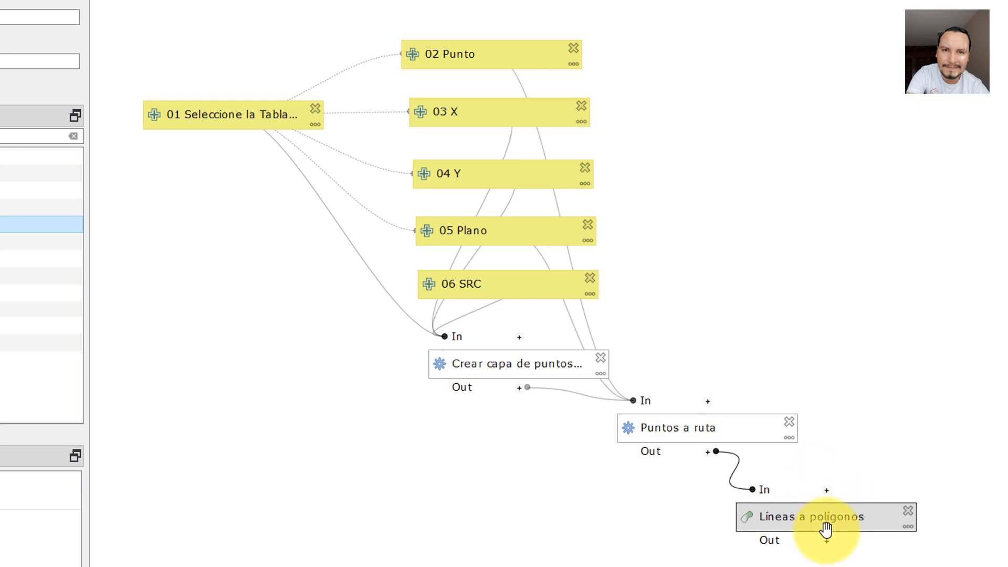
# Step: Make Puntos a ruta the parent algorithm of Líneas a polígonos
pyautogui.doubleClick(845, 518)
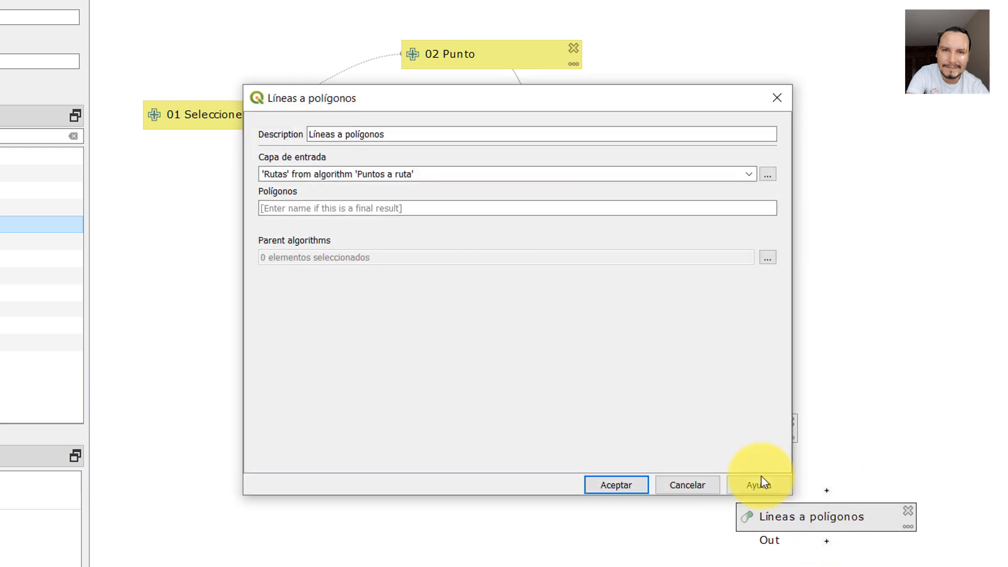
pyautogui.click(768, 258)
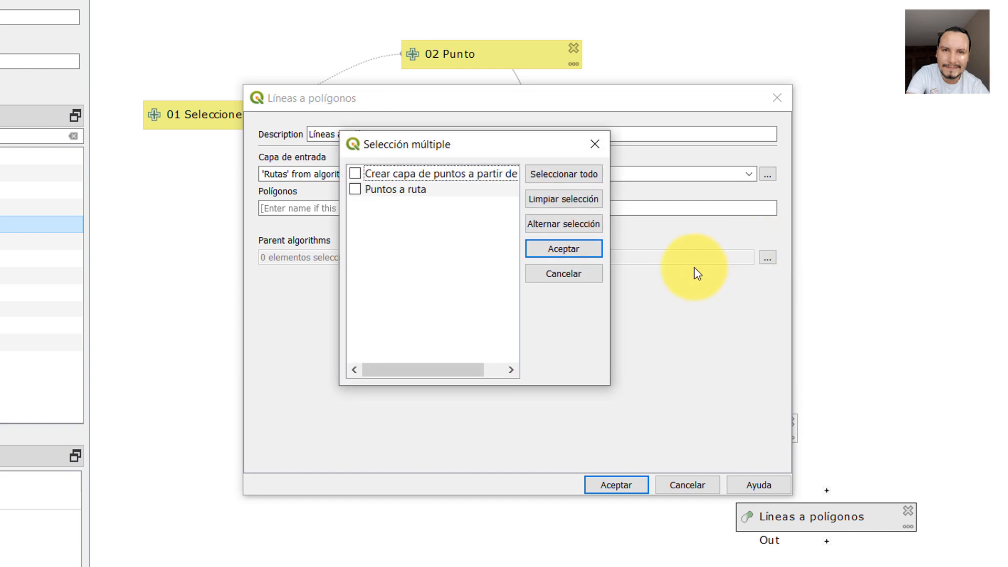
pyautogui.click(356, 189)
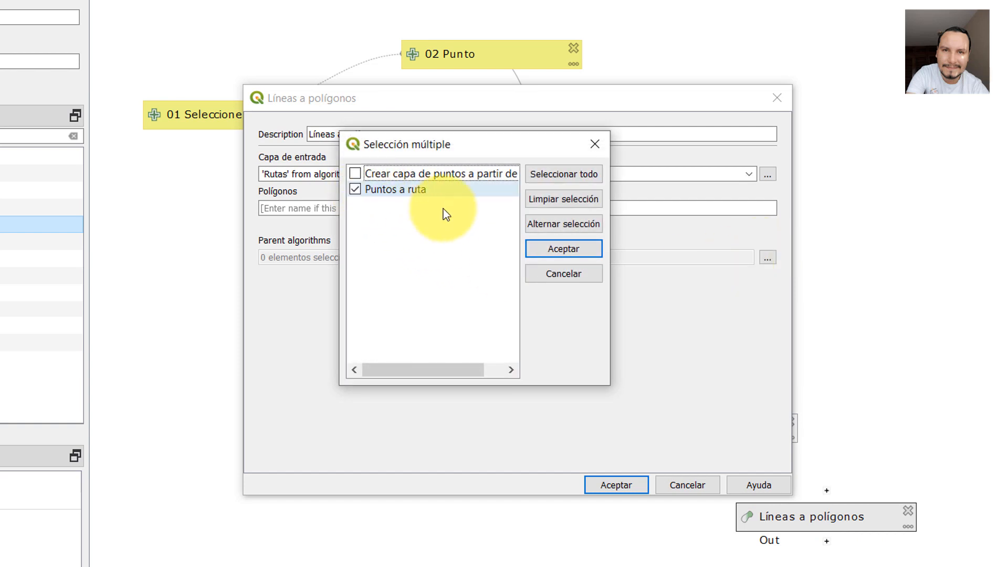
pyautogui.click(547, 253)
pyautogui.click(640, 487)
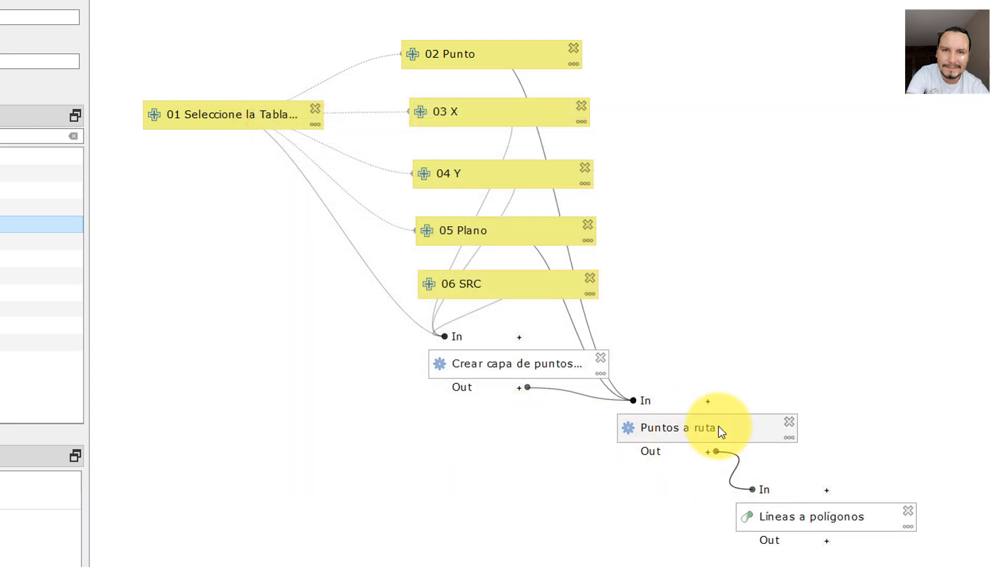
# Step: Make the algorithm Crear capa de puntos a partir de tabla the parent of Puntos a ruta
pyautogui.doubleClick(741, 429)
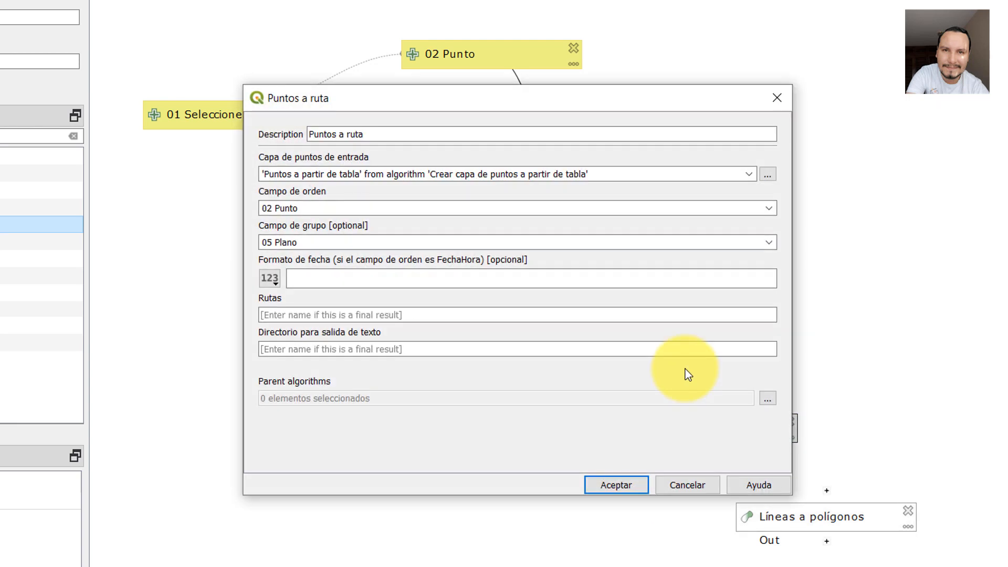
pyautogui.click(770, 399)
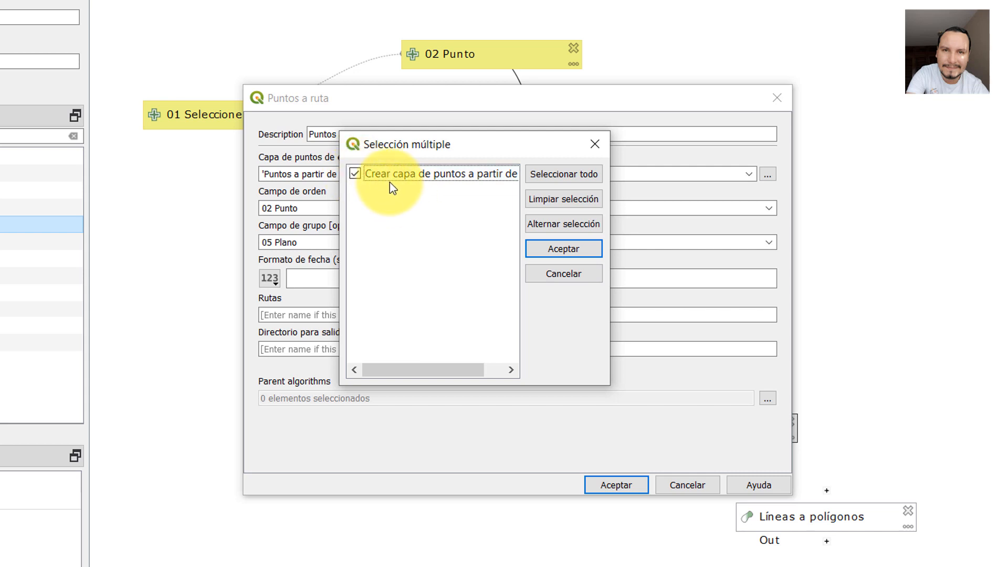
pyautogui.click(553, 249)
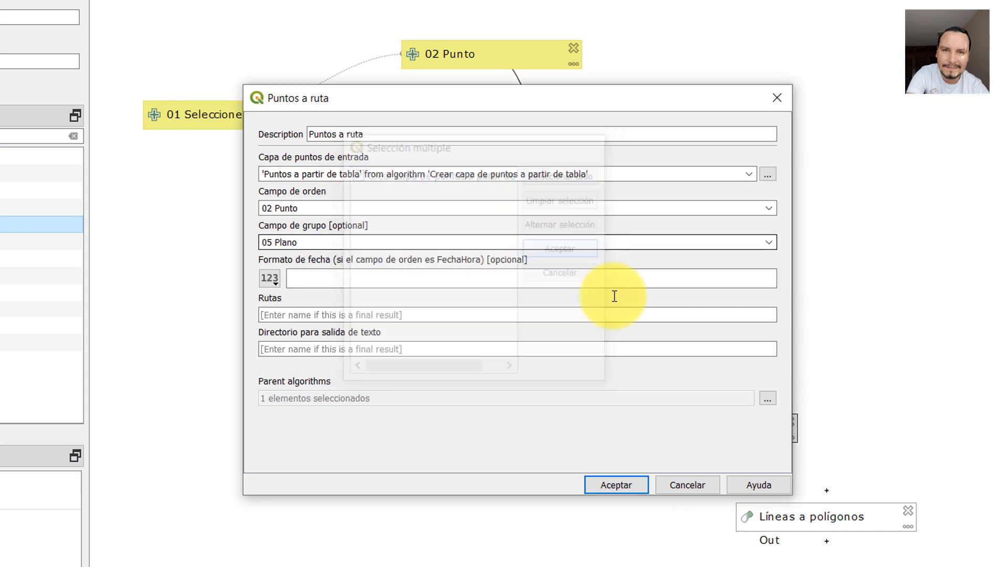
pyautogui.click(638, 484)
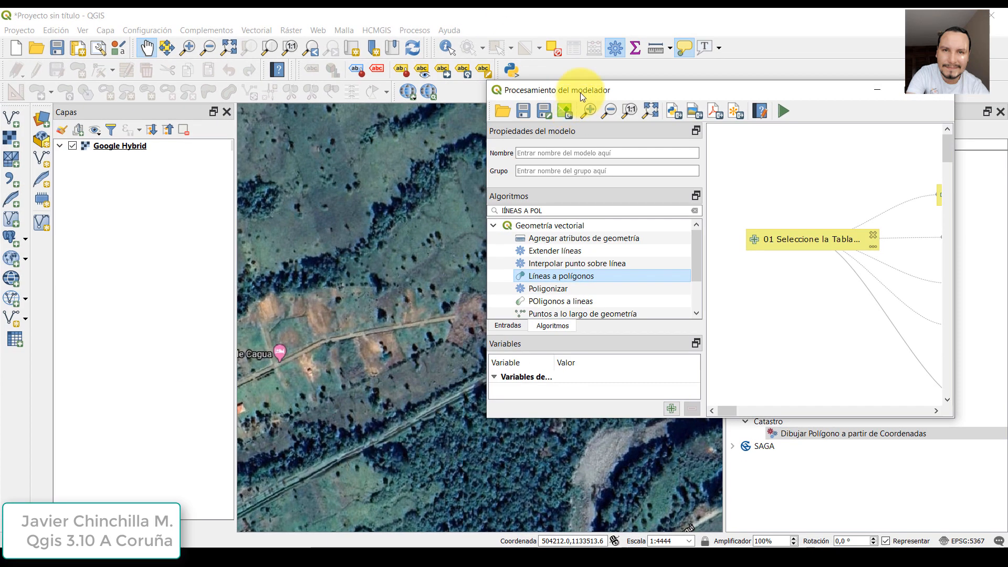
# Step: Start a trial run of the model and load MachoteCoordenadasCRTM.xlsx as the data table
pyautogui.moveTo(581, 92); pyautogui.dragTo(414, 66)
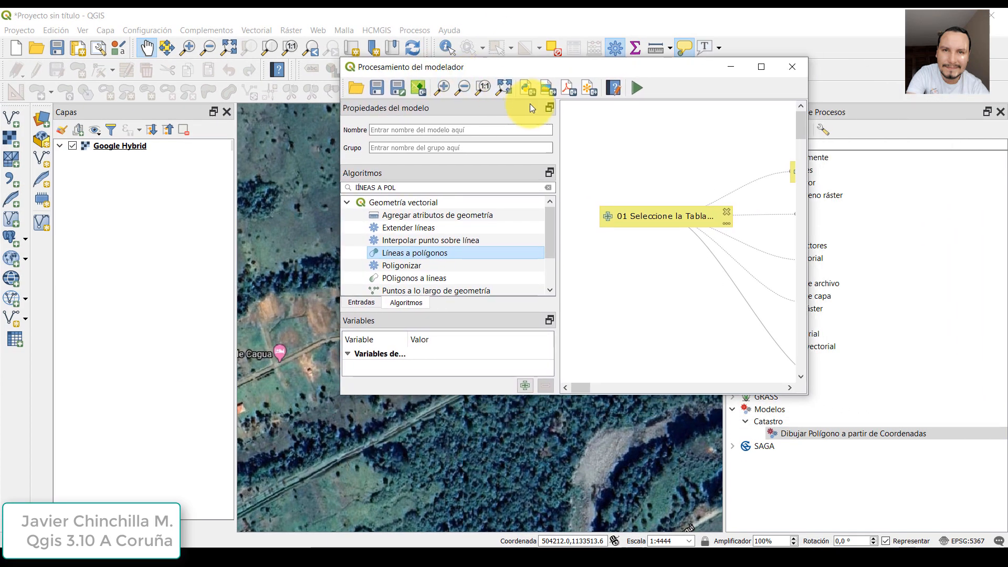
pyautogui.click(637, 90)
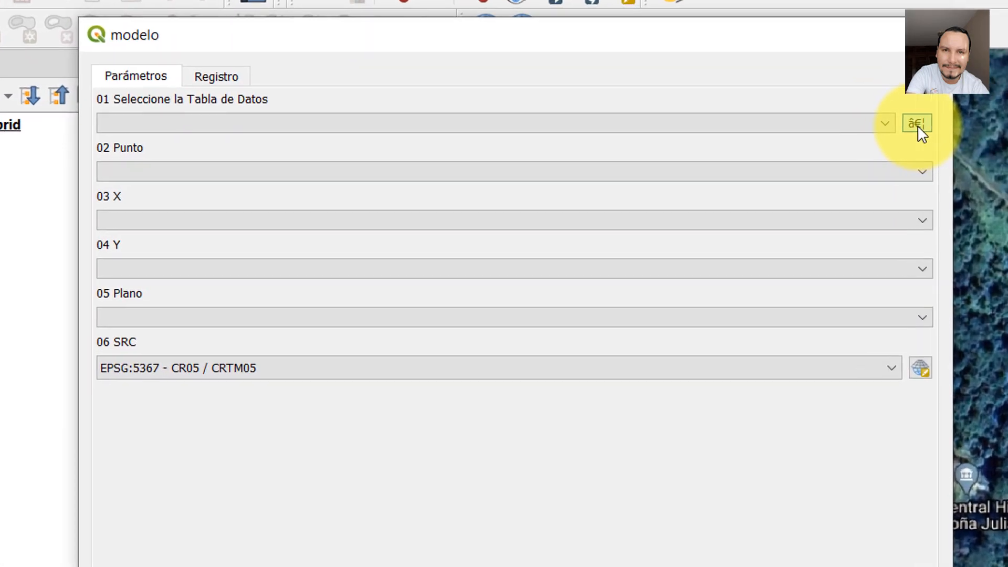
pyautogui.click(650, 145)
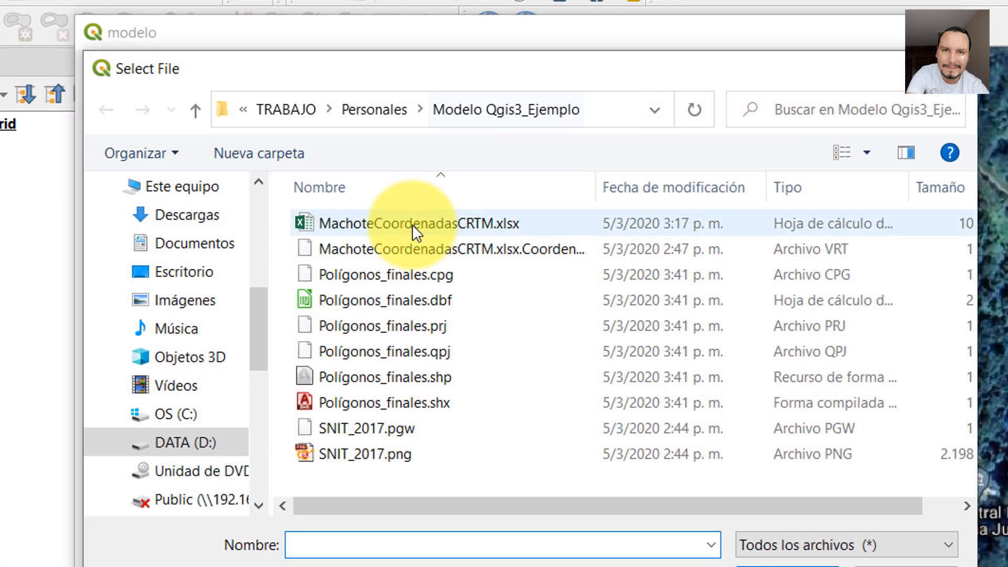
pyautogui.click(414, 224)
pyautogui.click(809, 566)
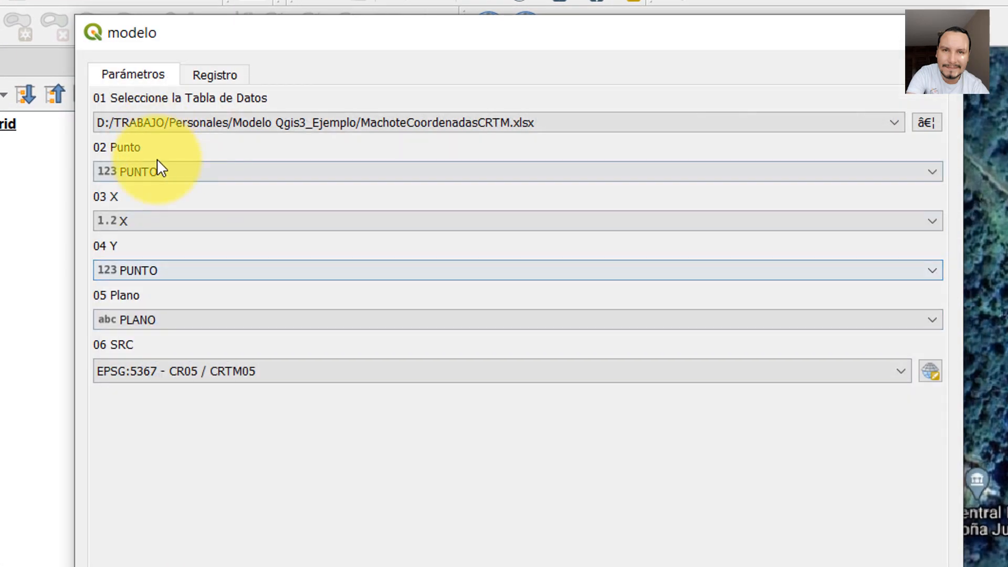
# Step: Assign field Y to the 04 Y parameter and close the trial run dialog
pyautogui.click(163, 267)
pyautogui.click(140, 324)
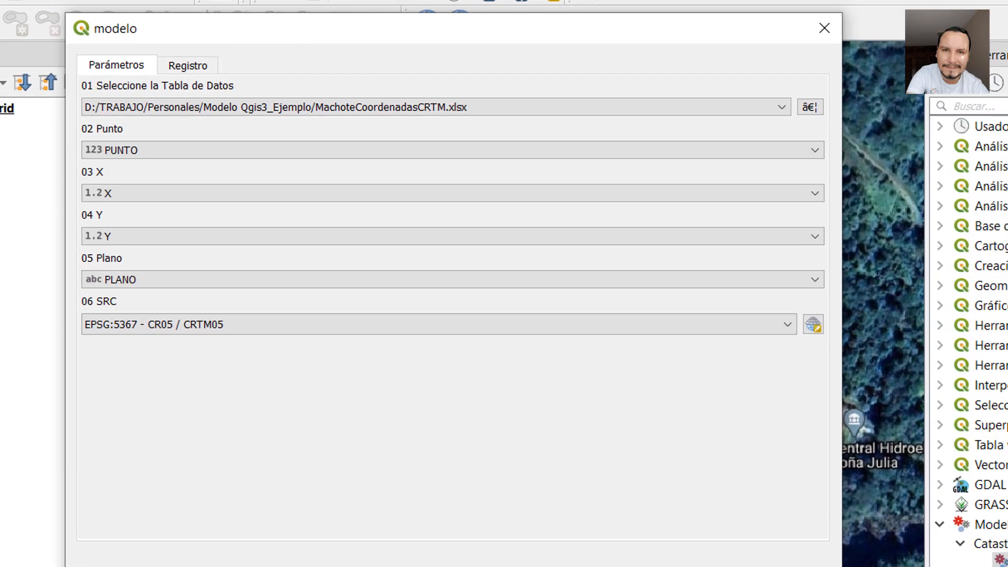
pyautogui.click(607, 521)
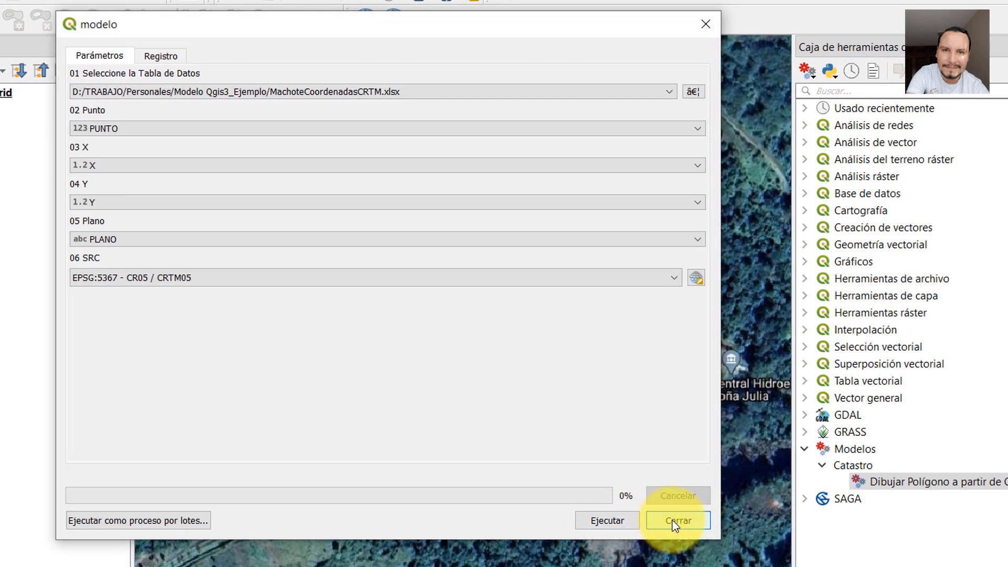
pyautogui.click(663, 517)
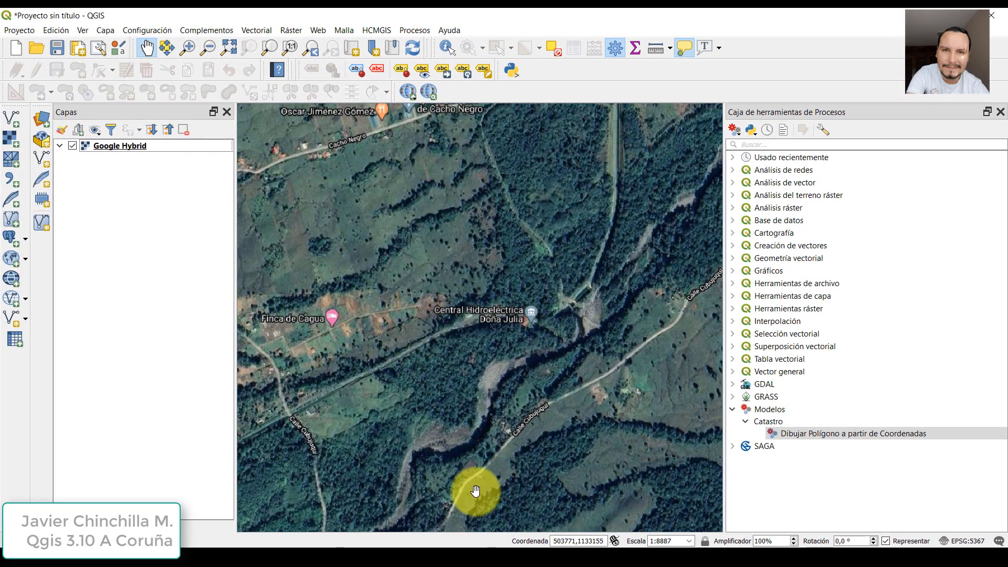
# Step: Return to the model designer window and maximize it
pyautogui.moveTo(537, 536)
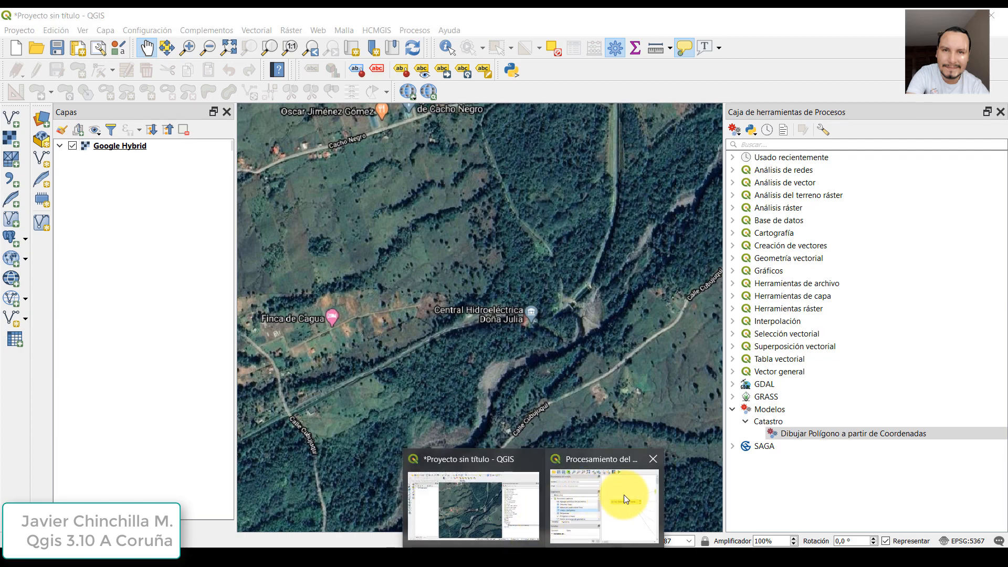
pyautogui.click(624, 494)
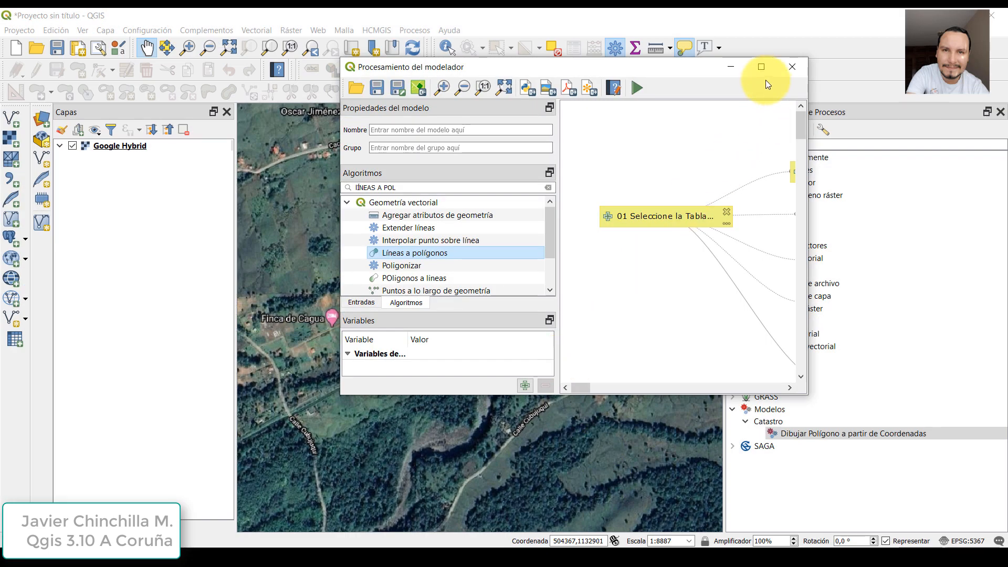
pyautogui.click(761, 66)
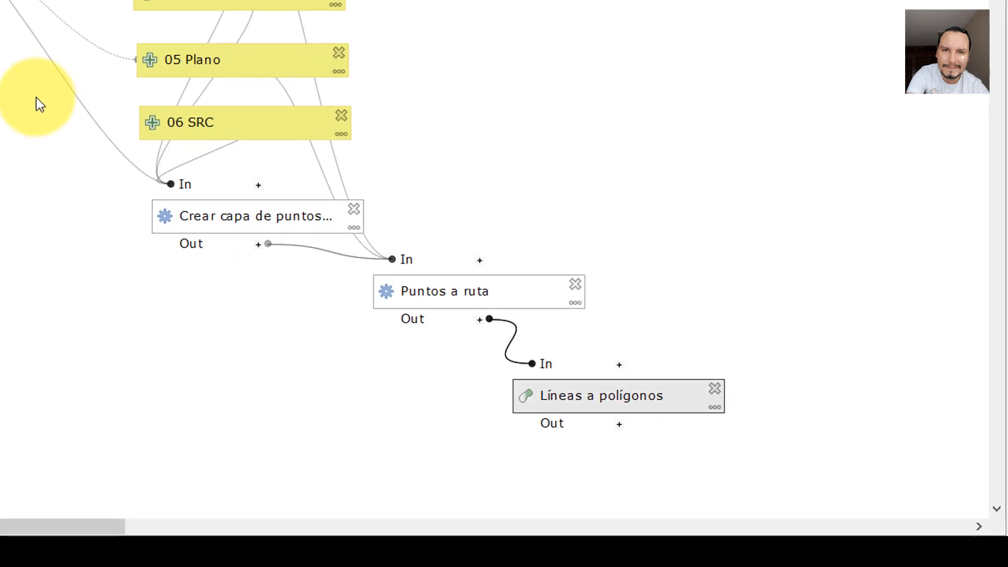
# Step: Make the point-layer algorithm's output a final result named Vertices and place its box to the lower left of the algorithm
pyautogui.doubleClick(281, 220)
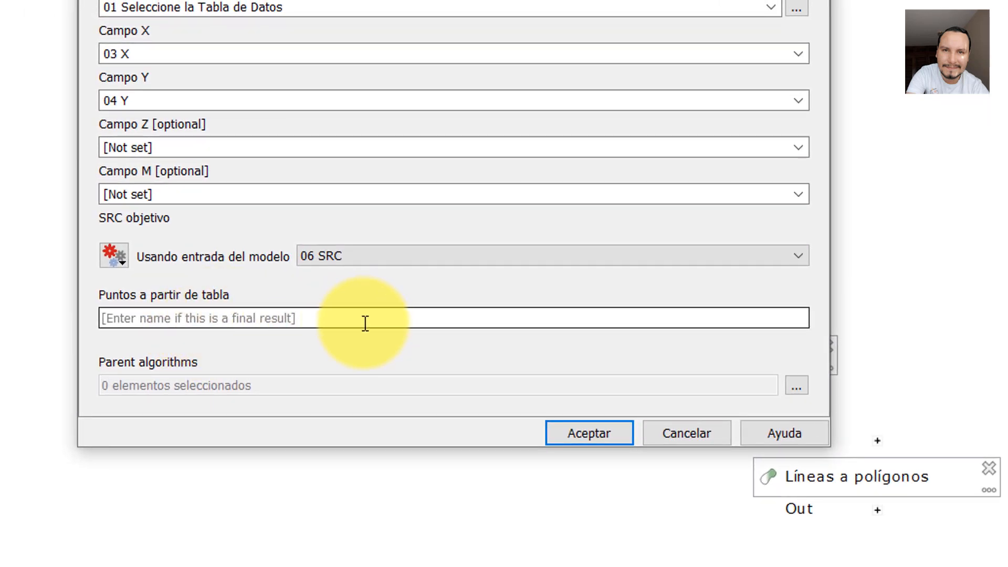
pyautogui.click(383, 314)
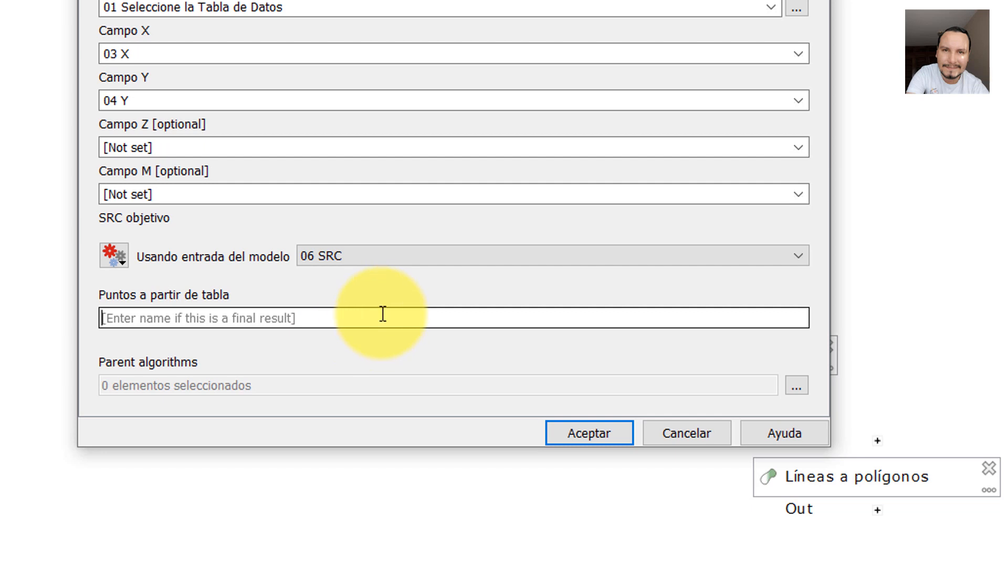
pyautogui.write('P')
pyautogui.press('BackSpace')
pyautogui.write('Vertices')
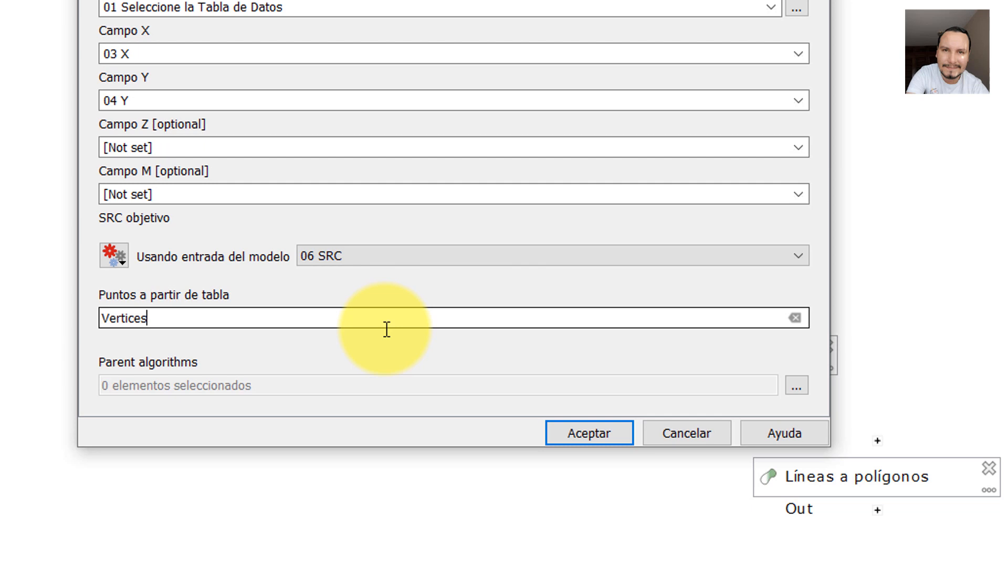
pyautogui.click(556, 426)
pyautogui.moveTo(677, 326); pyautogui.dragTo(315, 407)
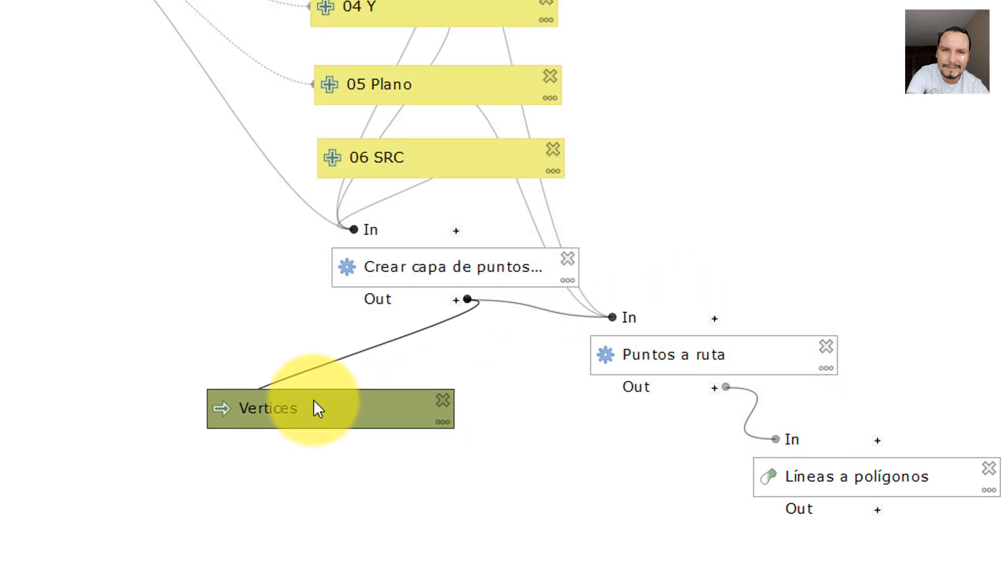
# Step: Make the Rutas output of Puntos a ruta a final result named Polilinea and place its box below Vertices
pyautogui.doubleClick(689, 357)
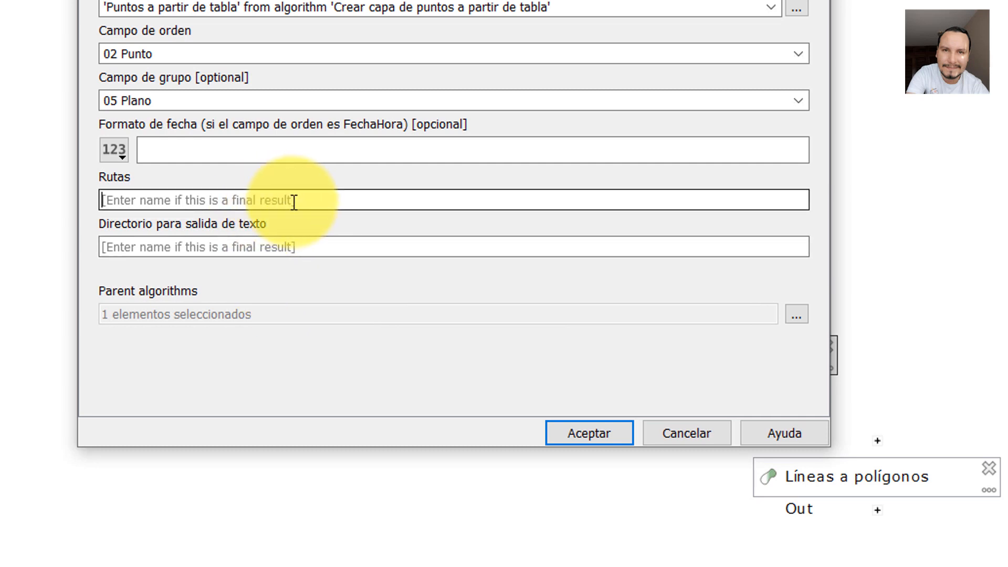
pyautogui.write('Poli')
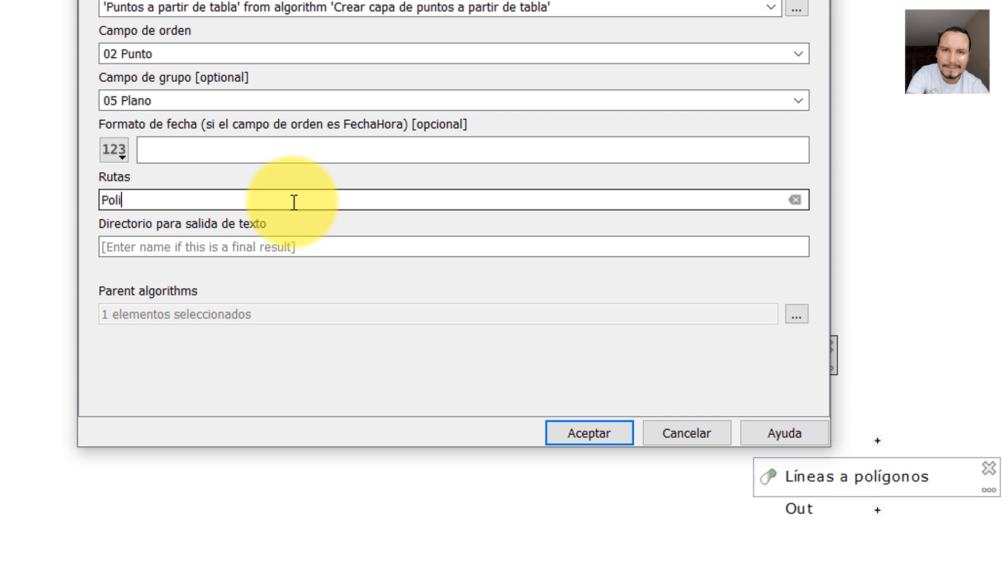
pyautogui.press('BackSpace')
pyautogui.press('BackSpace')
pyautogui.write('Po')
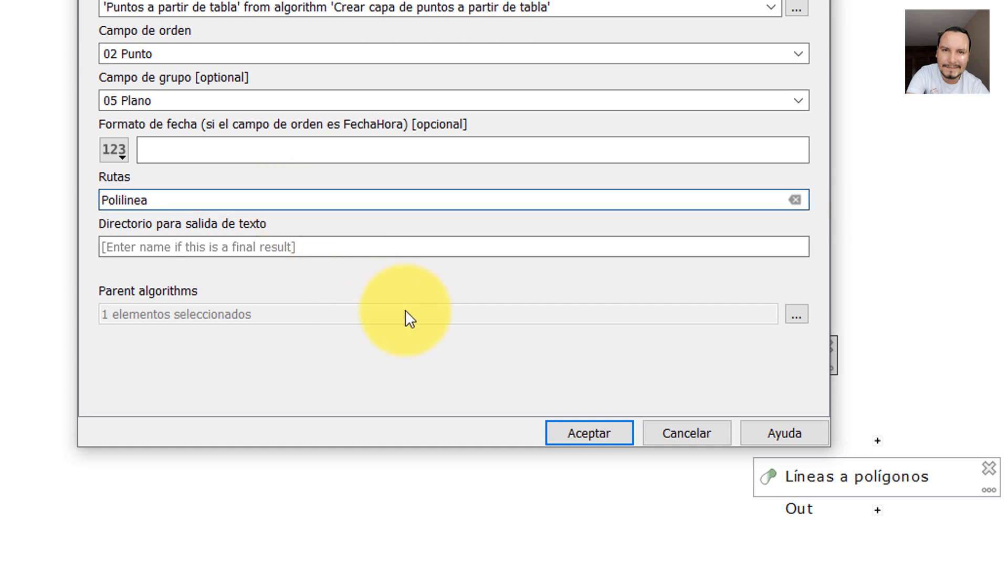
pyautogui.click(604, 429)
pyautogui.moveTo(884, 393); pyautogui.dragTo(273, 470)
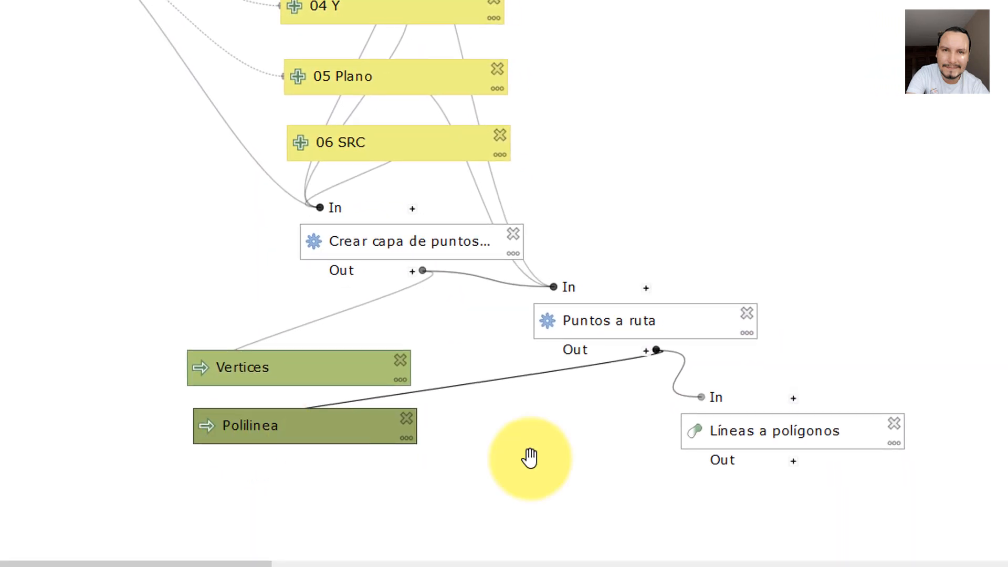
# Step: Make the output of Líneas a polígonos a final result named Polígonos_finales and place its box below Polilinea
pyautogui.doubleClick(760, 437)
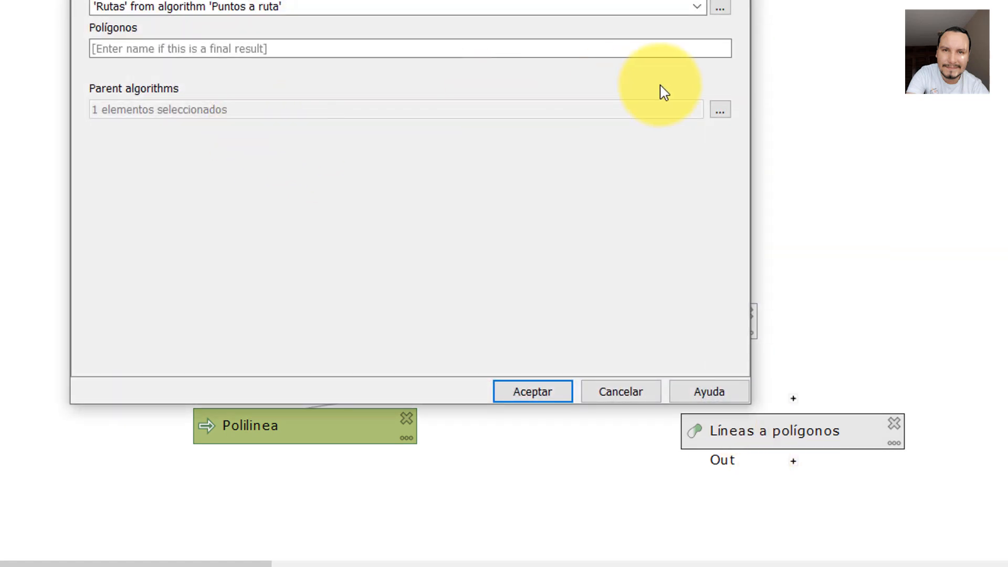
pyautogui.click(343, 53)
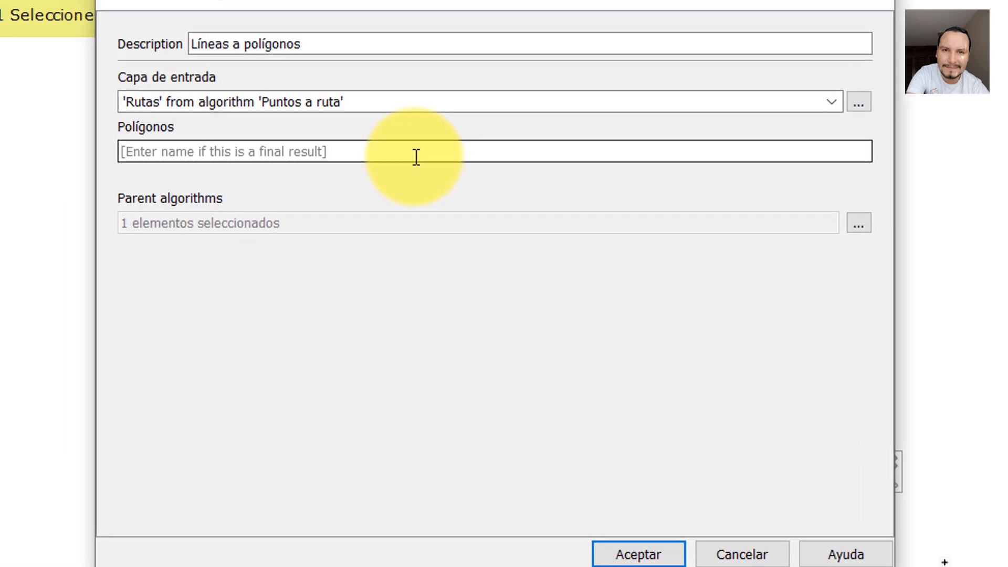
pyautogui.write('Polígonos_f')
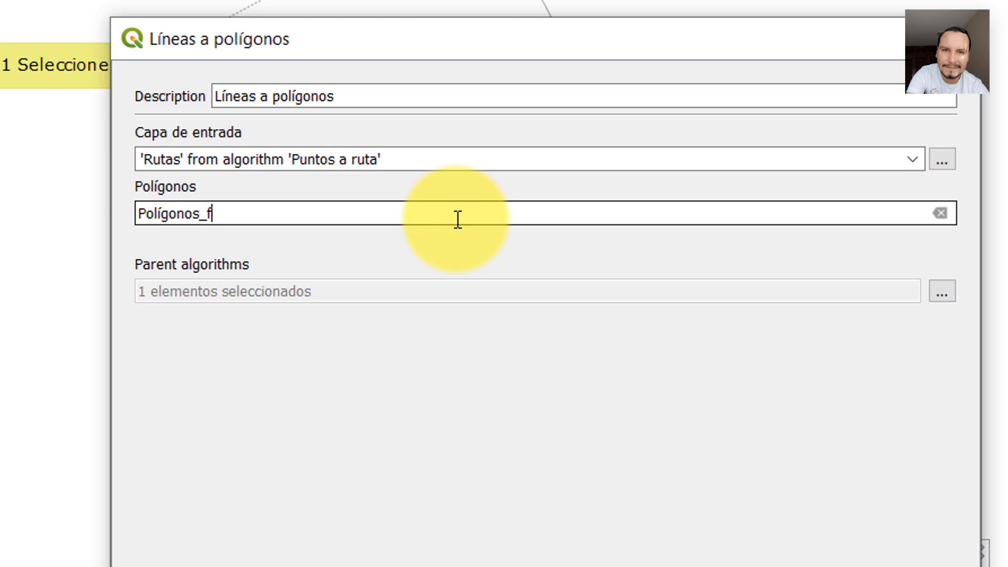
pyautogui.write('inales')
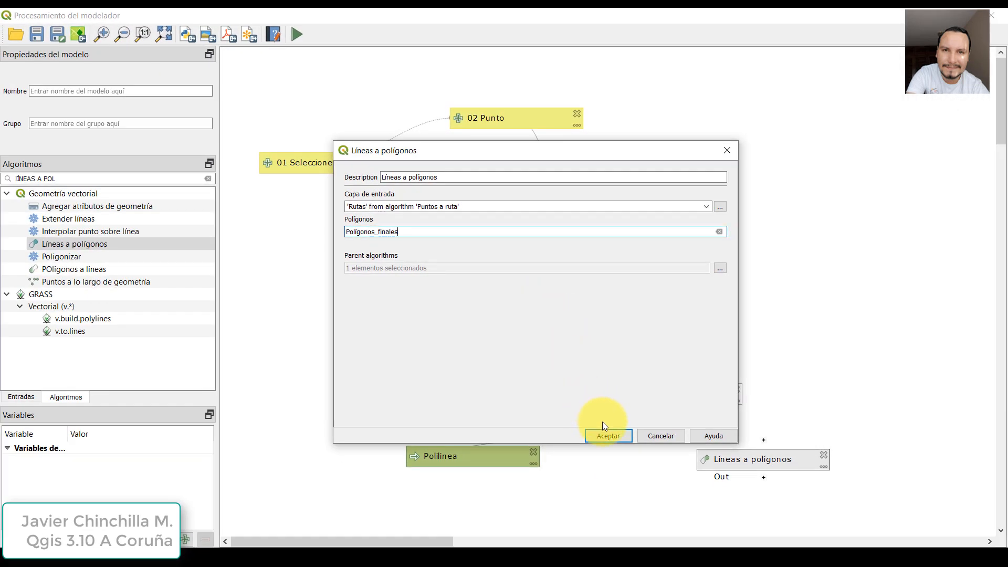
pyautogui.click(611, 436)
pyautogui.moveTo(905, 483); pyautogui.dragTo(483, 491)
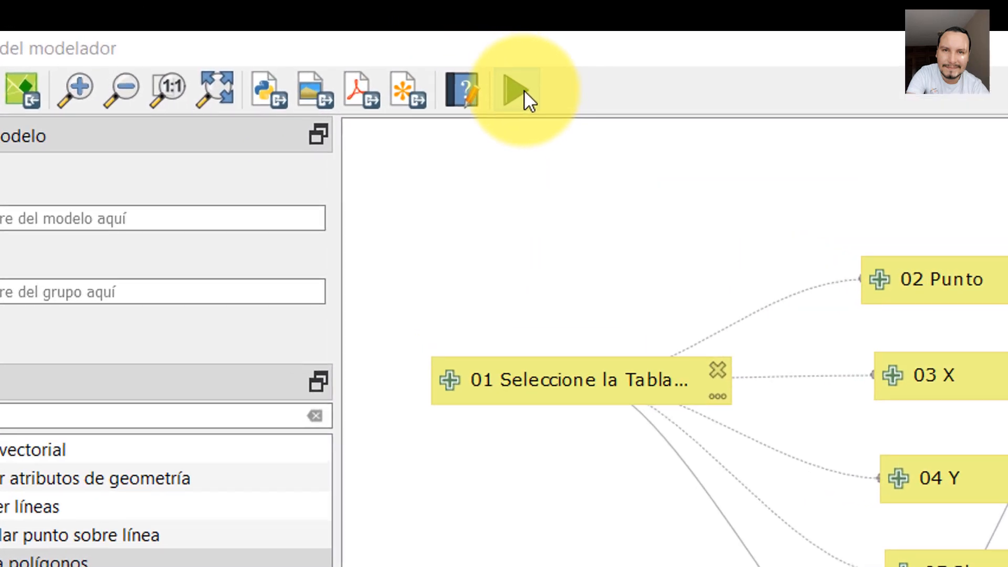
# Step: Open the model's run dialog with its new outputs and choose MachoteCoordenadasCRTM.xlsx as the data table
pyautogui.click(316, 44)
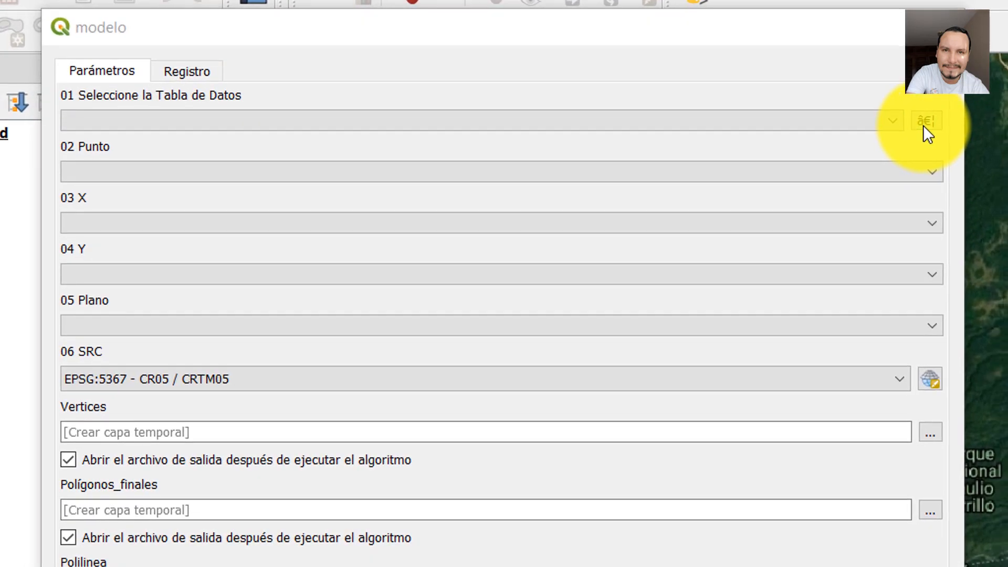
pyautogui.click(731, 95)
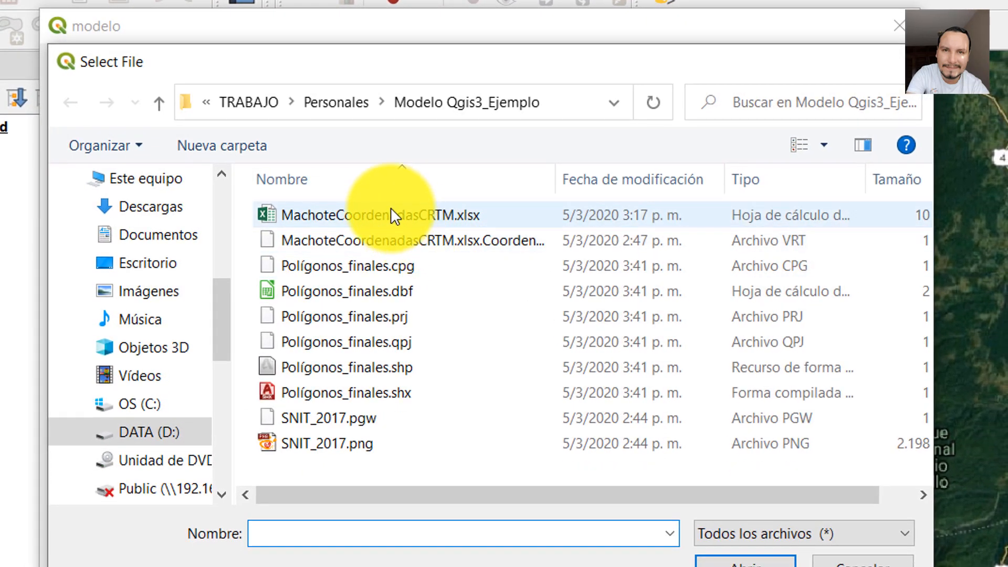
pyautogui.click(393, 214)
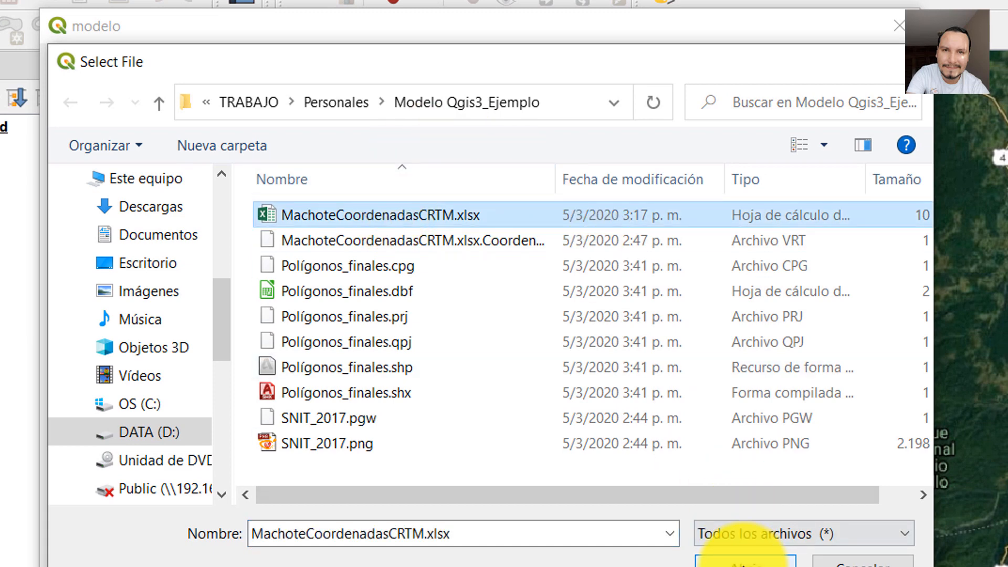
pyautogui.click(745, 560)
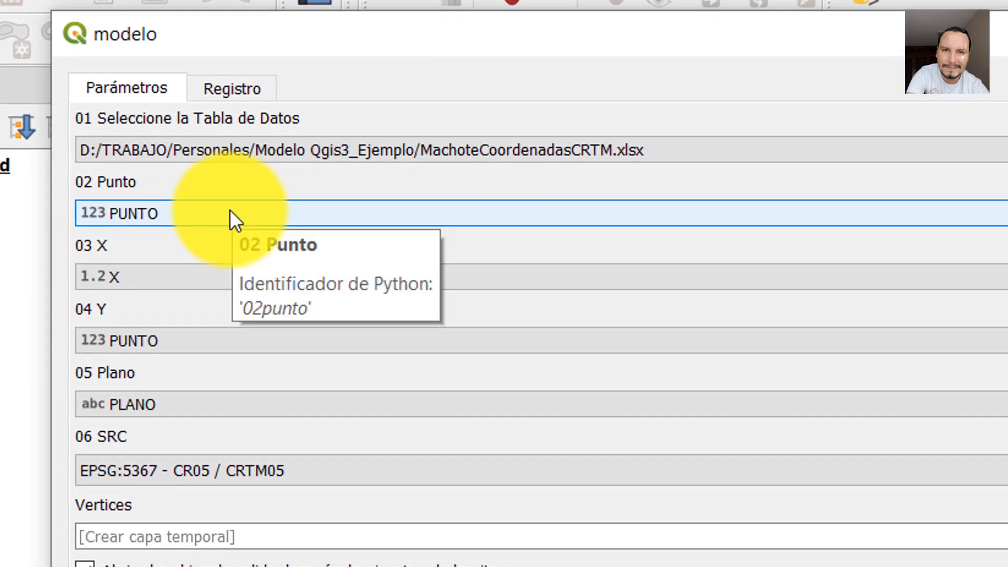
# Step: Assign field X to 03 X, Y to 04 Y and PLANO to 05 Plano in the run parameters
pyautogui.click(203, 280)
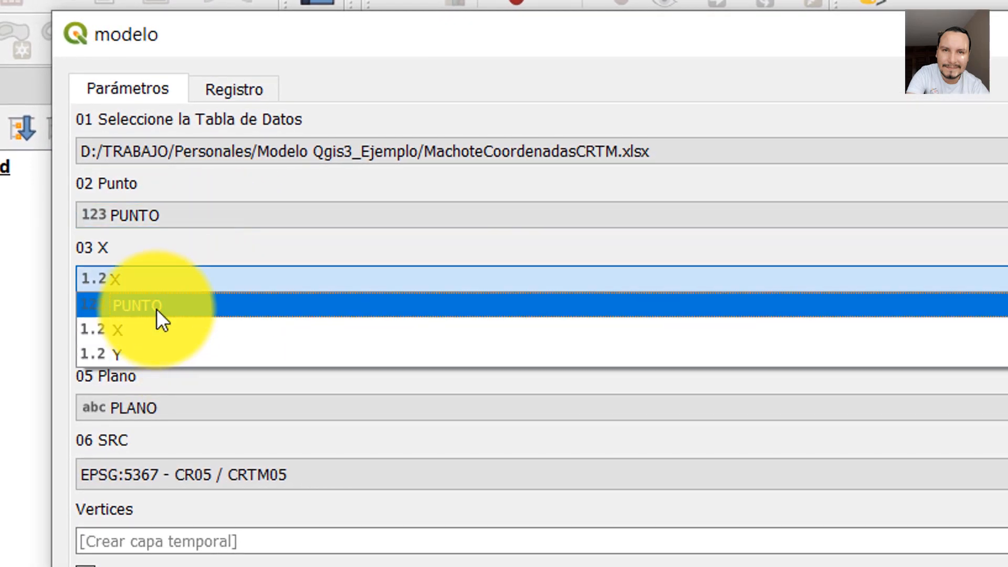
pyautogui.click(156, 307)
pyautogui.click(144, 286)
pyautogui.click(147, 328)
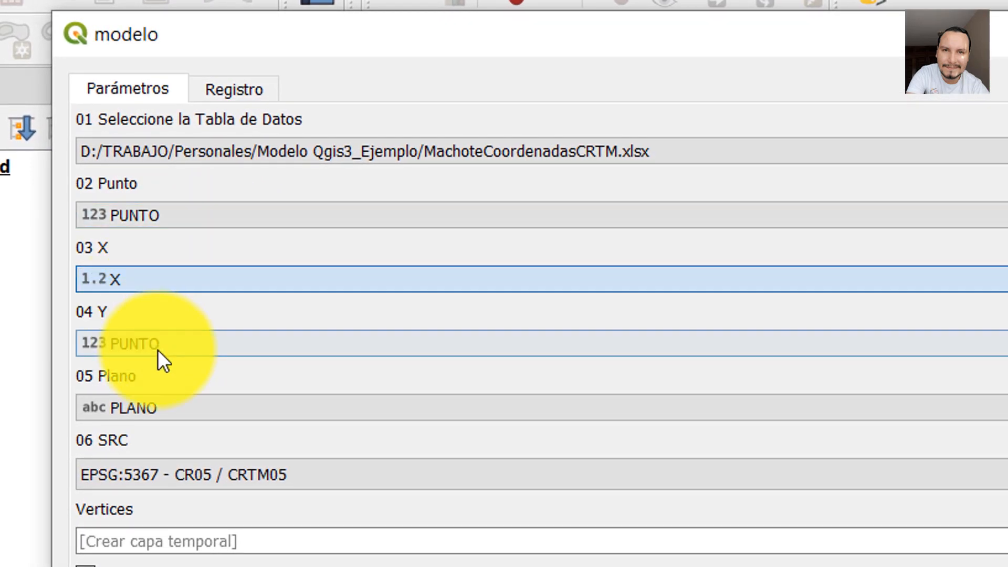
pyautogui.click(153, 344)
pyautogui.click(143, 423)
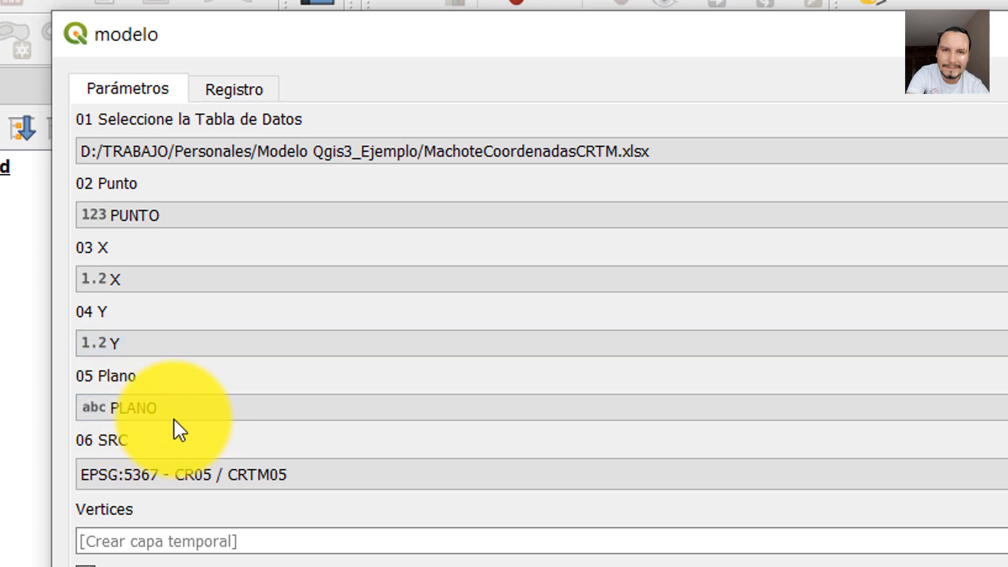
pyautogui.click(169, 409)
pyautogui.click(134, 481)
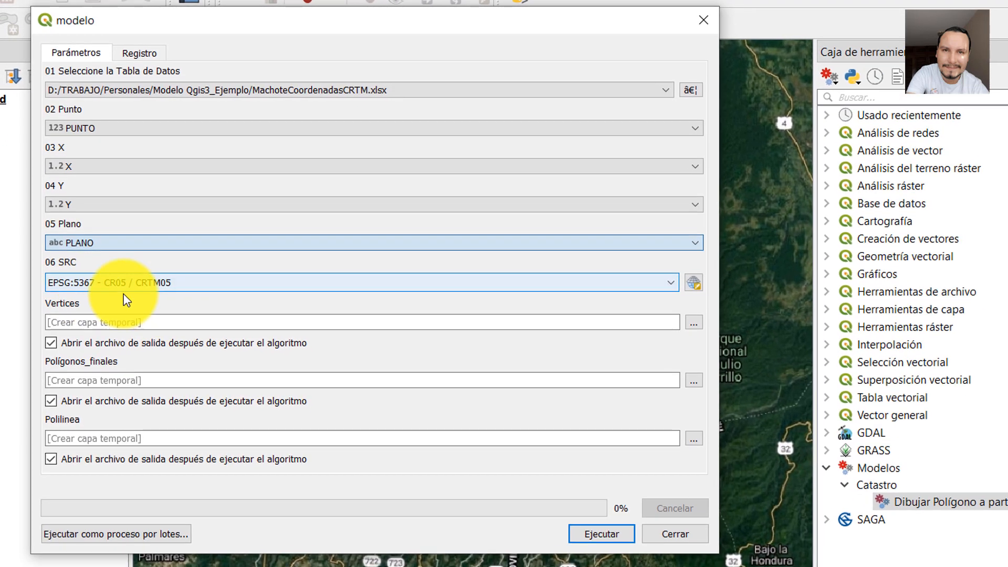
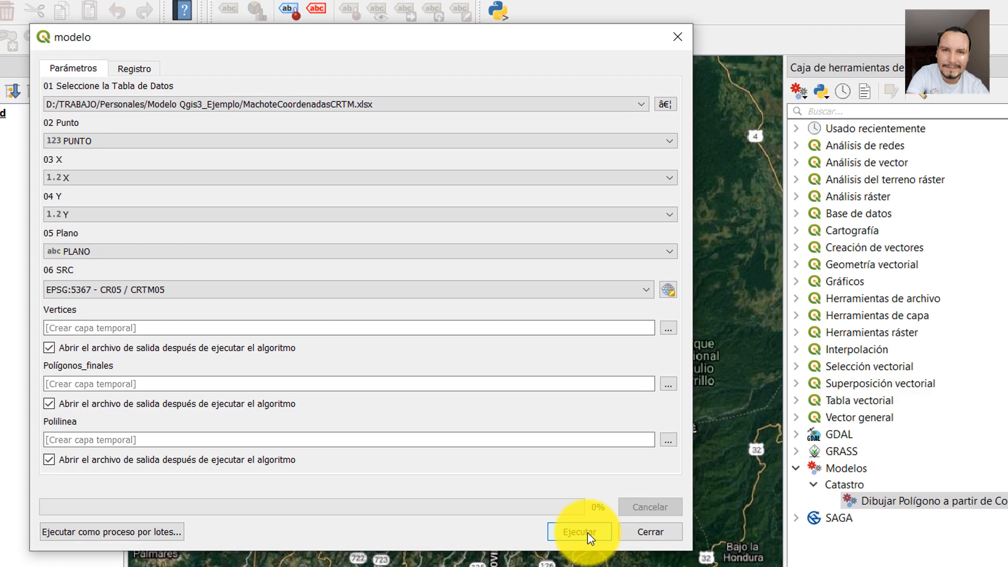
# Step: Run the model with the assigned parameters, close its dialog and check the generated layers with Google Hybrid temporarily hidden
pyautogui.click(587, 533)
pyautogui.click(645, 533)
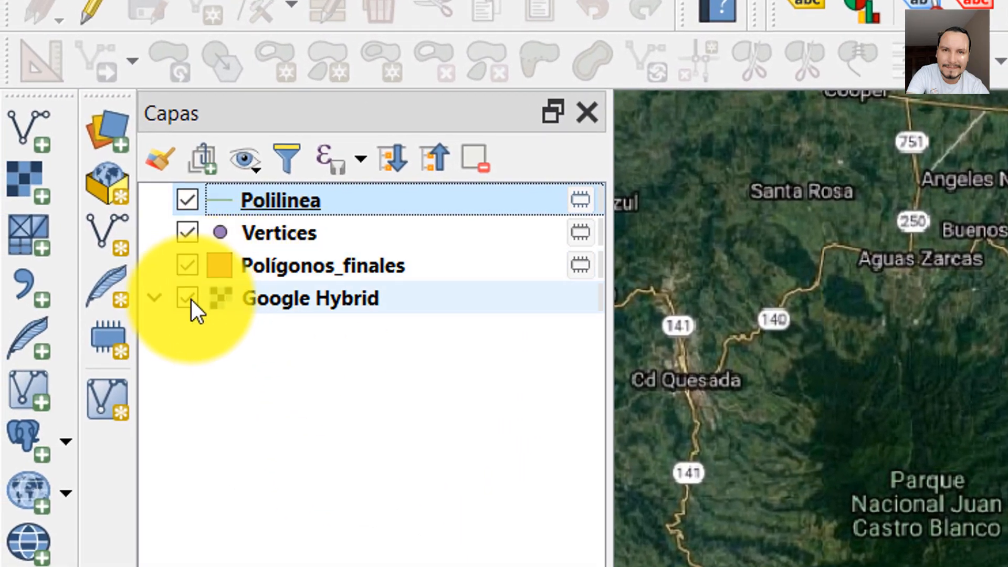
pyautogui.click(190, 300)
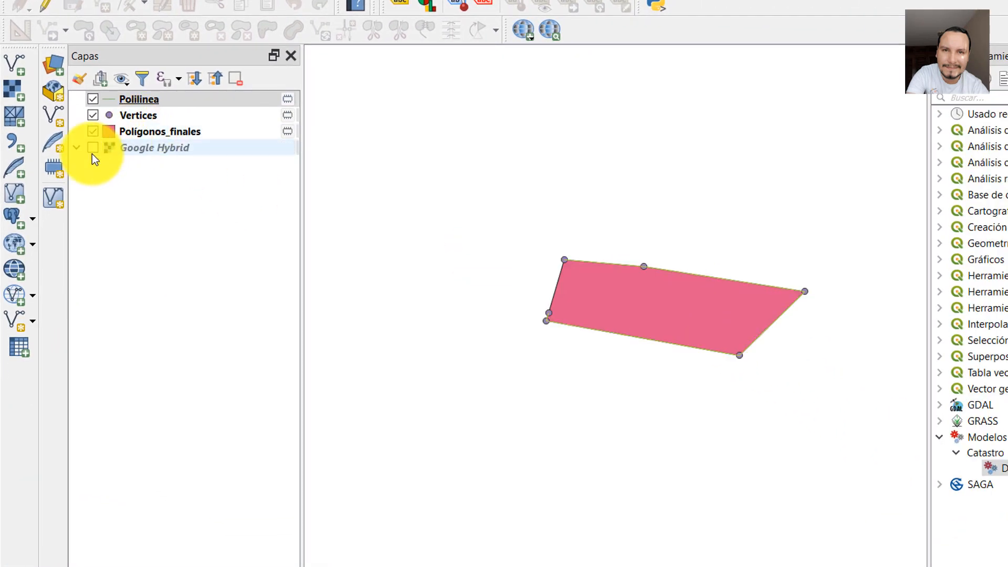
pyautogui.click(92, 148)
# Step: Examine the records in the attribute table of the Polígonos_finales layer and close the table
pyautogui.click(146, 132)
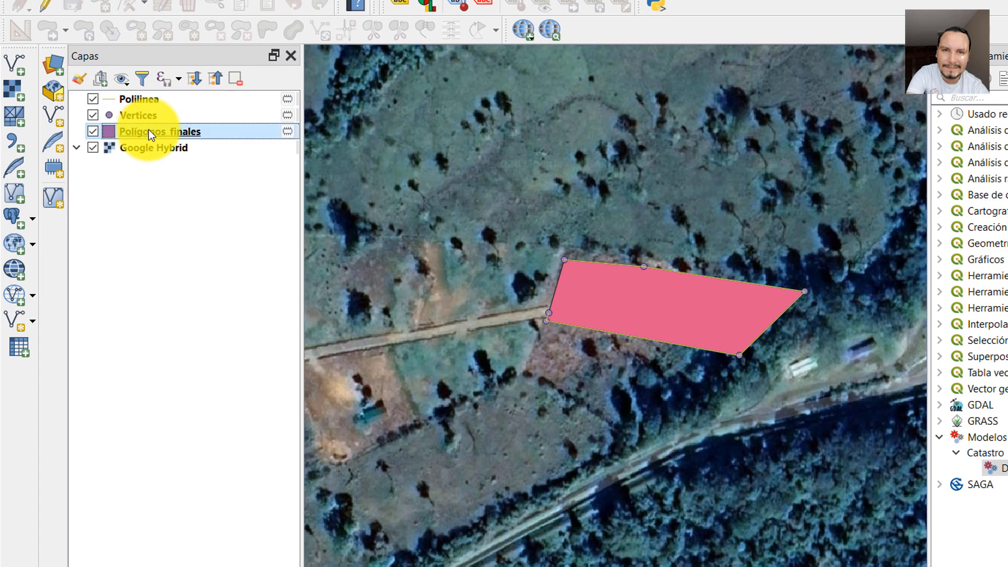
pyautogui.rightClick(149, 131)
pyautogui.click(259, 304)
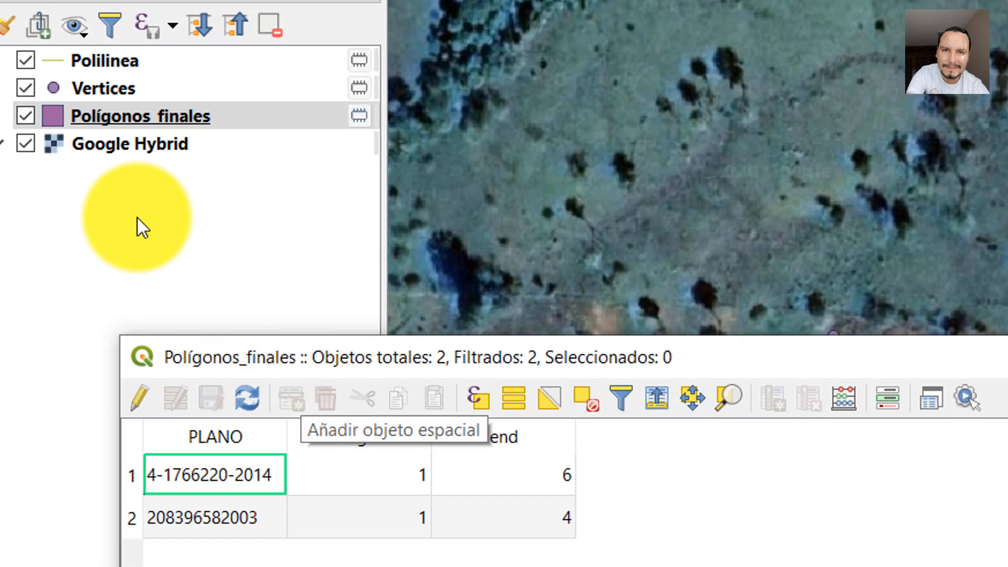
pyautogui.click(105, 118)
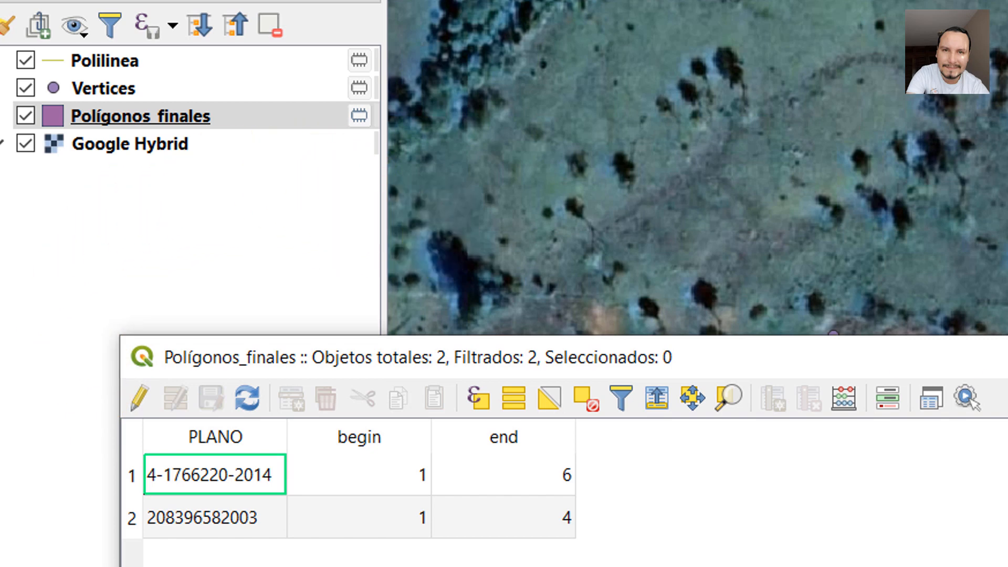
pyautogui.click(1007, 357)
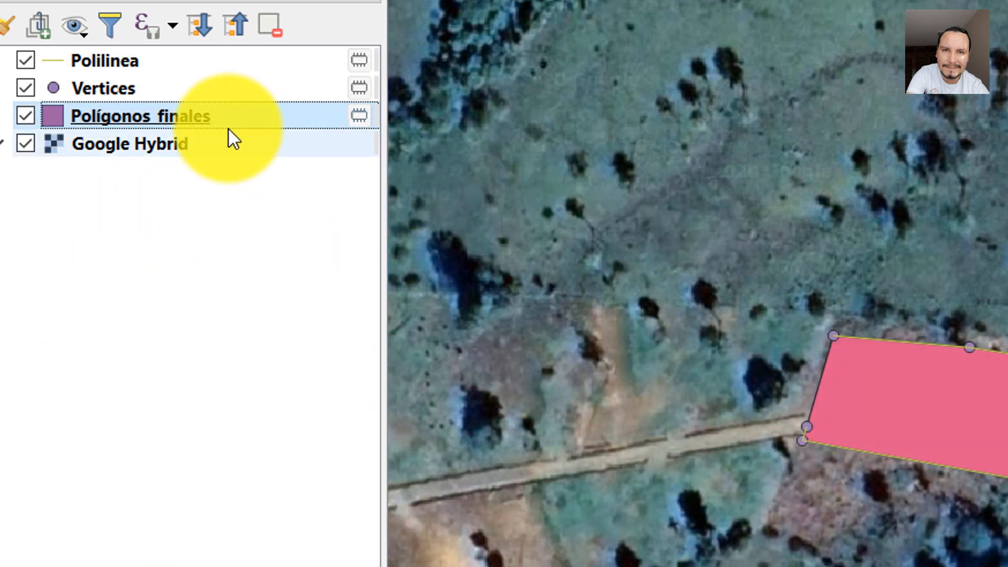
pyautogui.moveTo(203, 125)
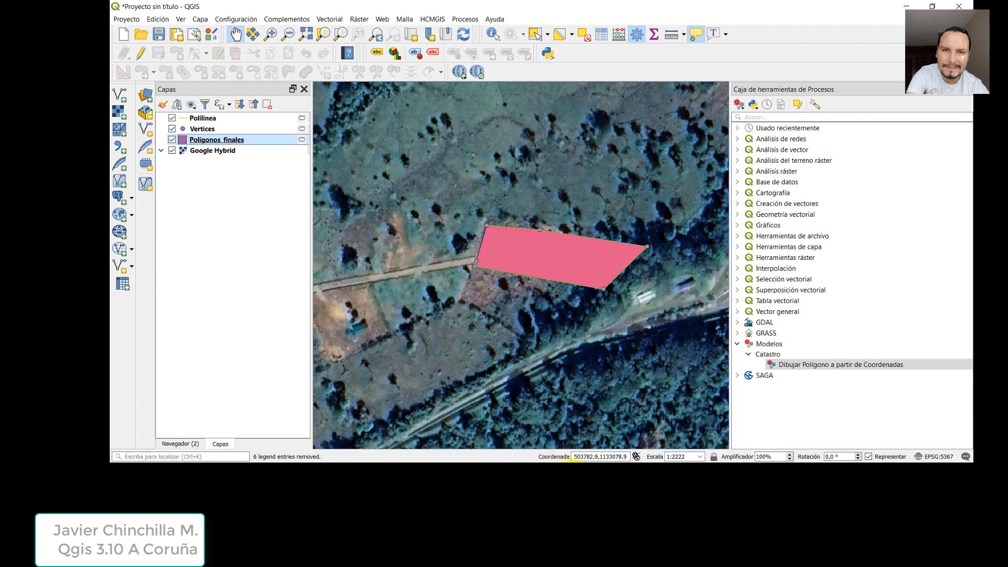
# Step: In the model designer, name the model "Modelo" plus the author's first name and "Puntos-Poligonos", and set its group to Catastro
pyautogui.click(571, 462)
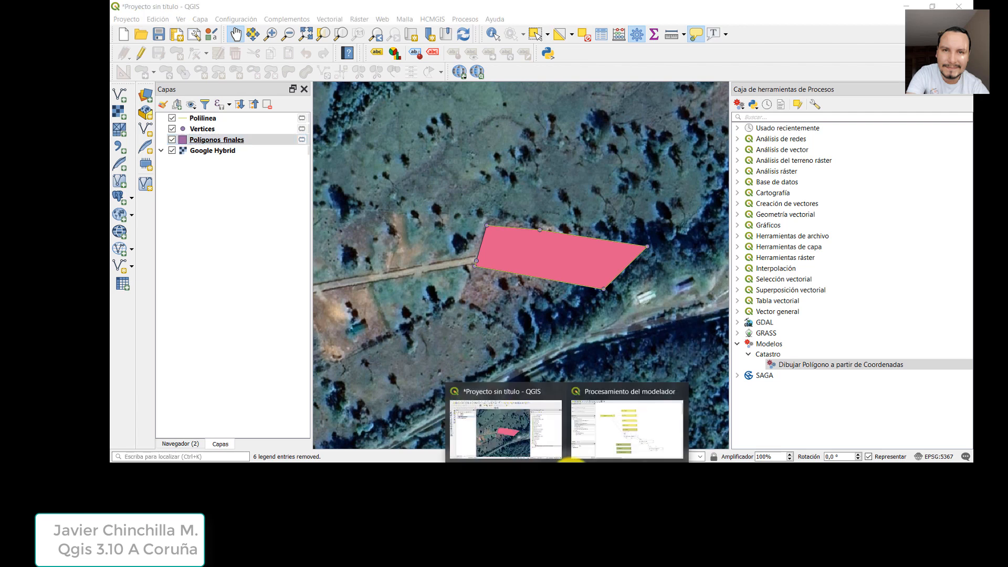
pyautogui.click(609, 430)
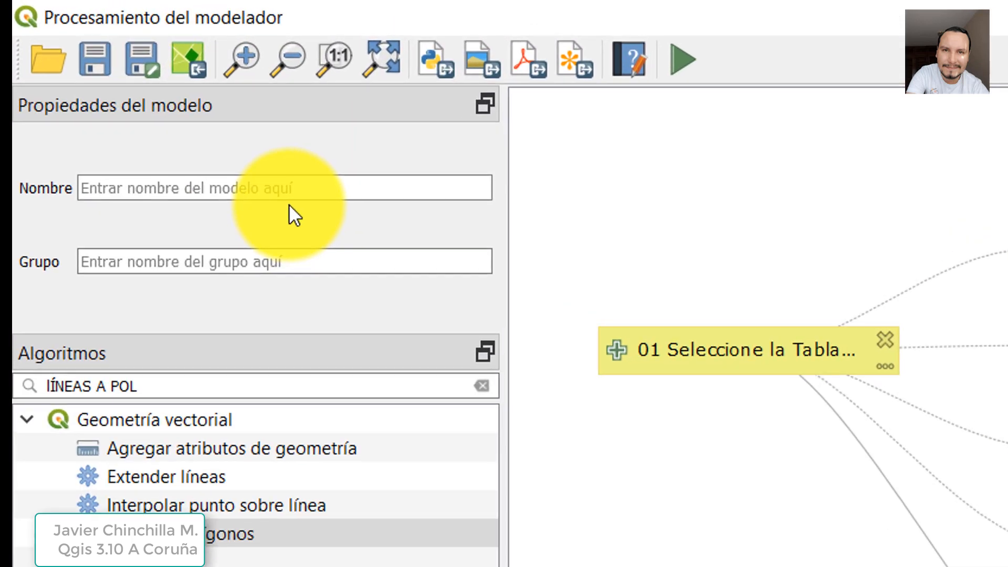
pyautogui.click(207, 71)
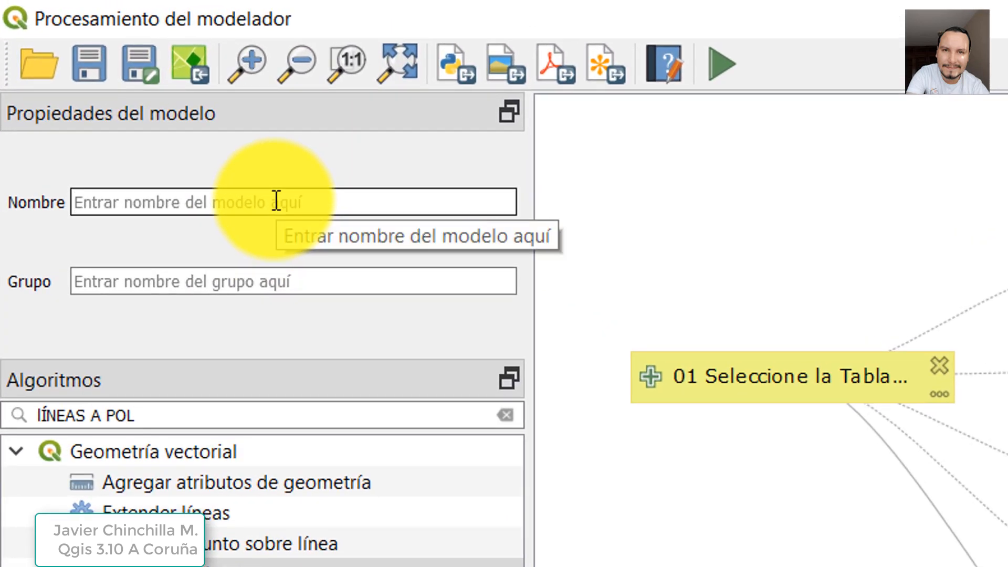
pyautogui.write('AC')
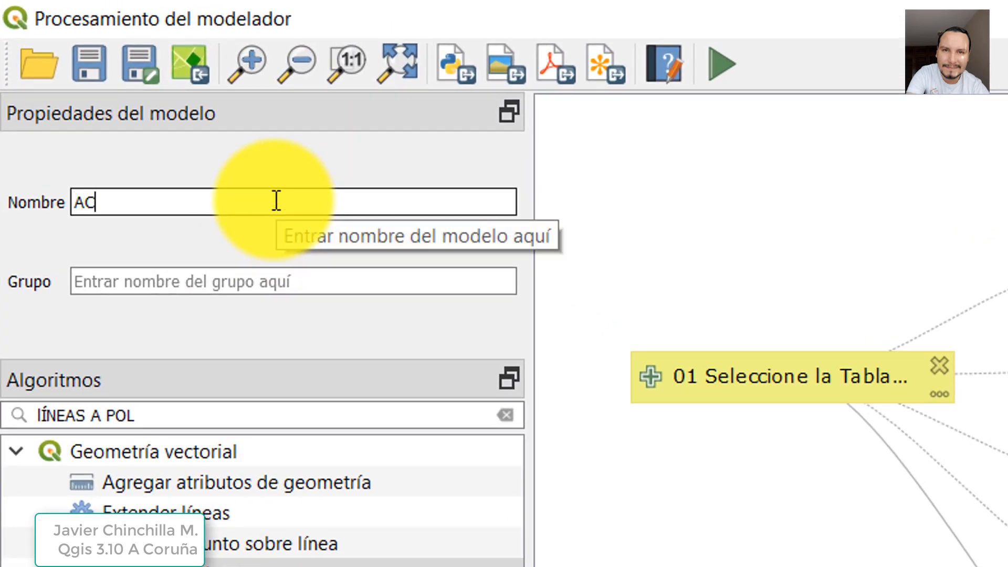
pyautogui.press('BackSpace')
pyautogui.press('BackSpace')
pyautogui.write('Modelo')
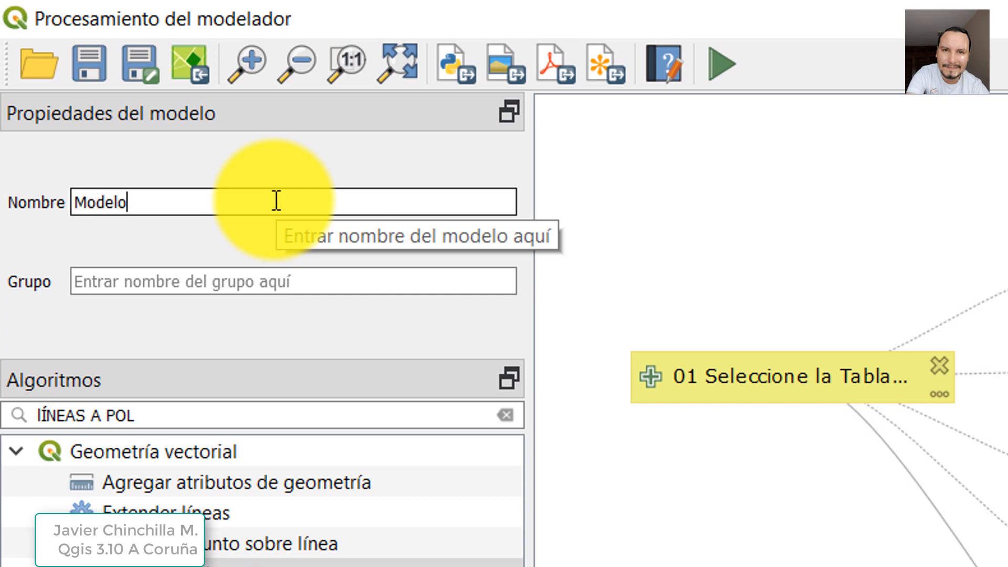
pyautogui.write(' Javier Pu')
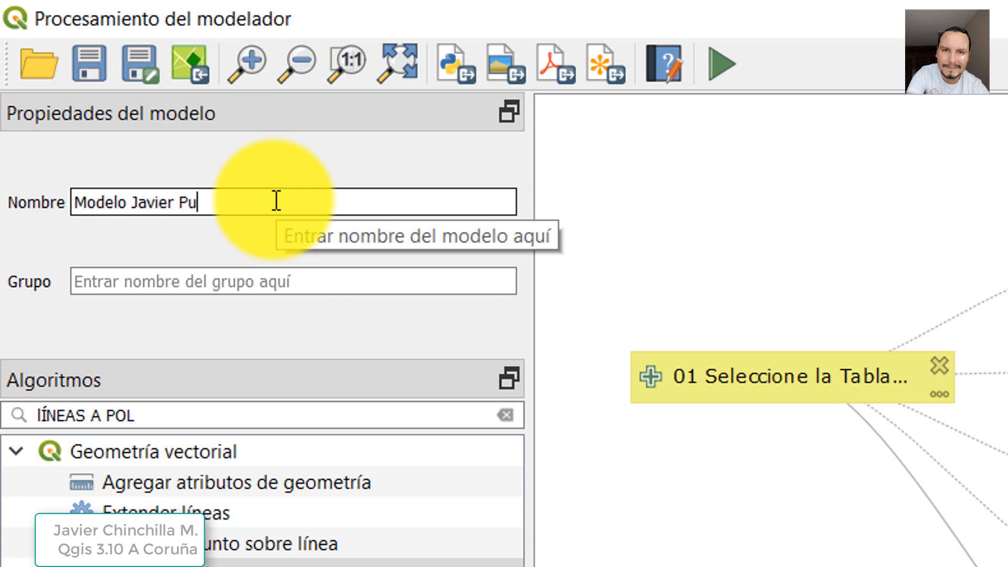
pyautogui.write('ntos-Poligonos')
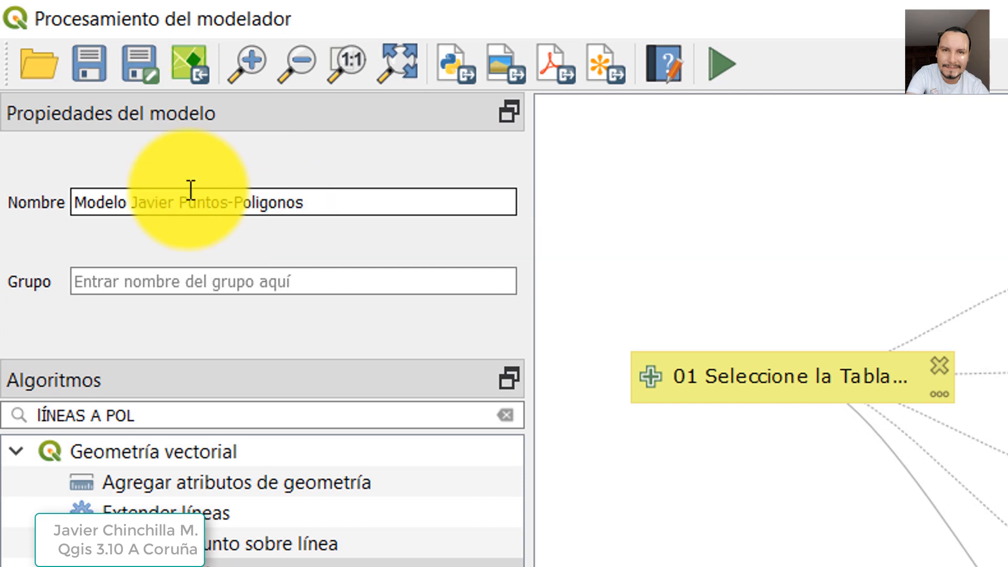
pyautogui.doubleClick(206, 202)
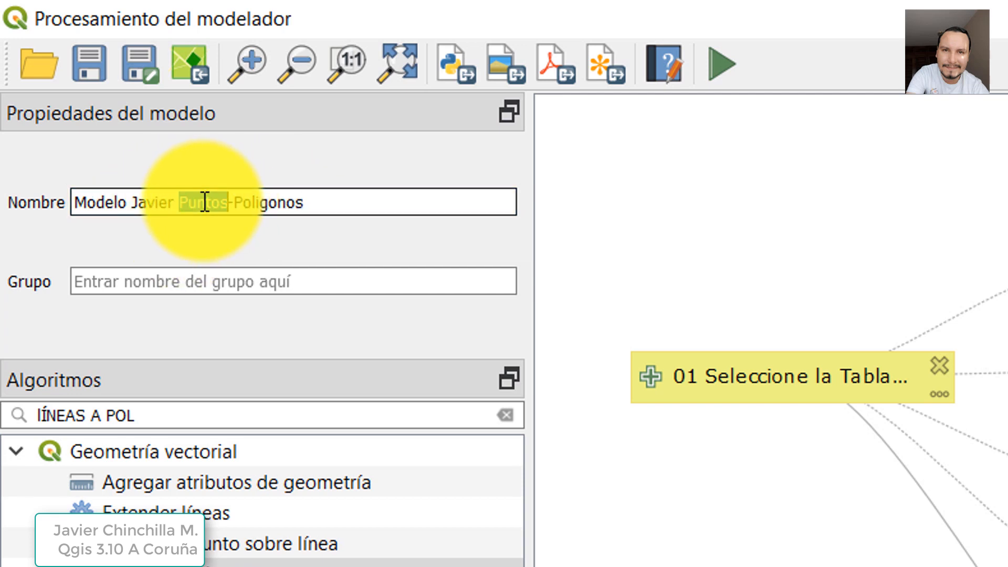
pyautogui.doubleClick(275, 203)
pyautogui.click(294, 282)
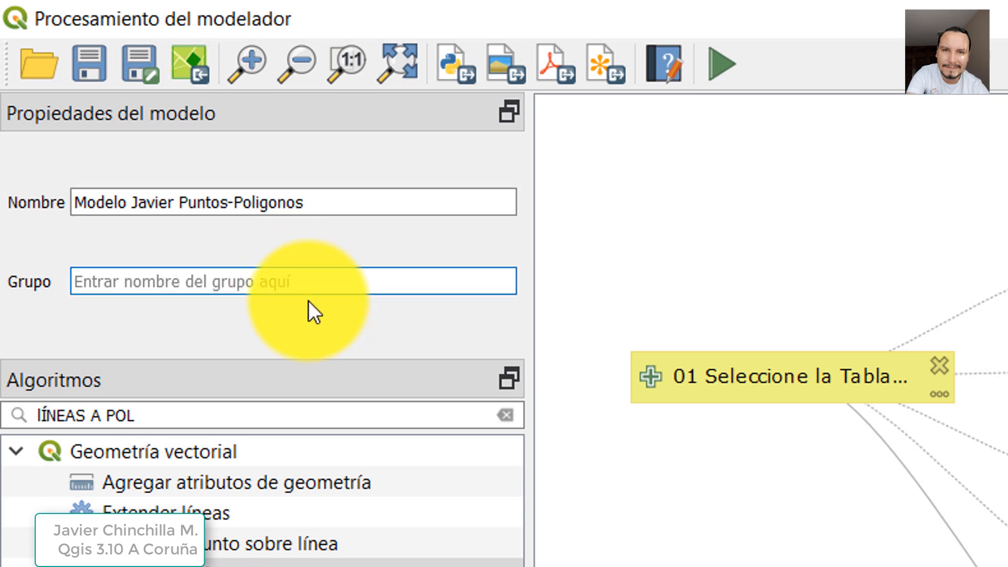
pyautogui.write('Catastro')
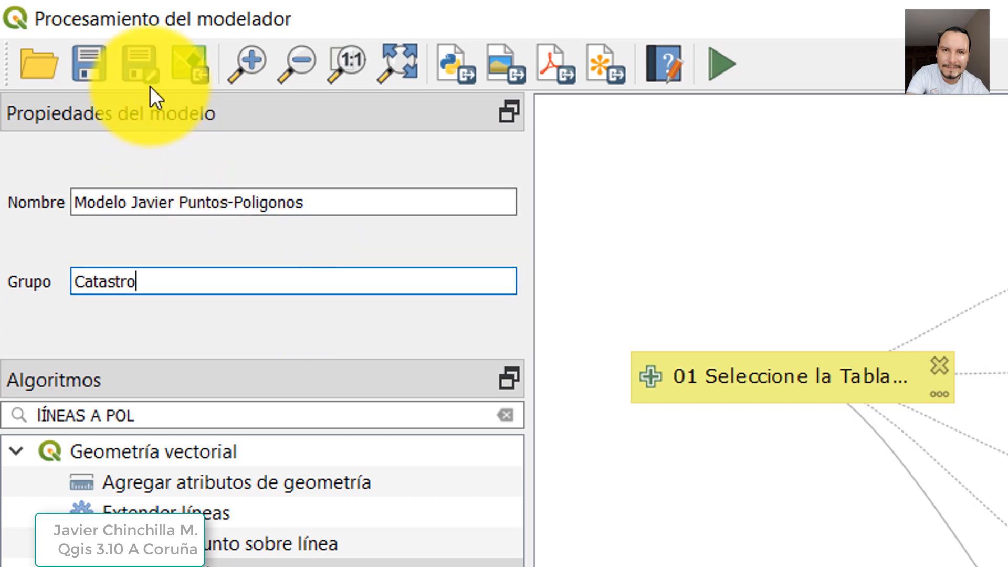
# Step: Save the model as Dibujar Poligono a partir de Coordenadas_Version2 in the profile's models folder and list the Catastro models in the Processing toolbox
pyautogui.click(88, 67)
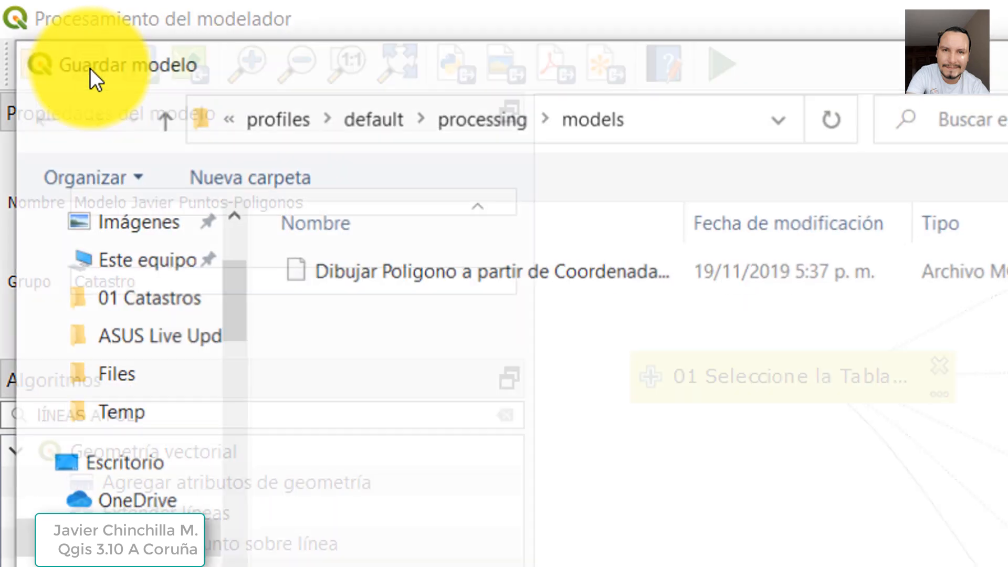
pyautogui.click(682, 129)
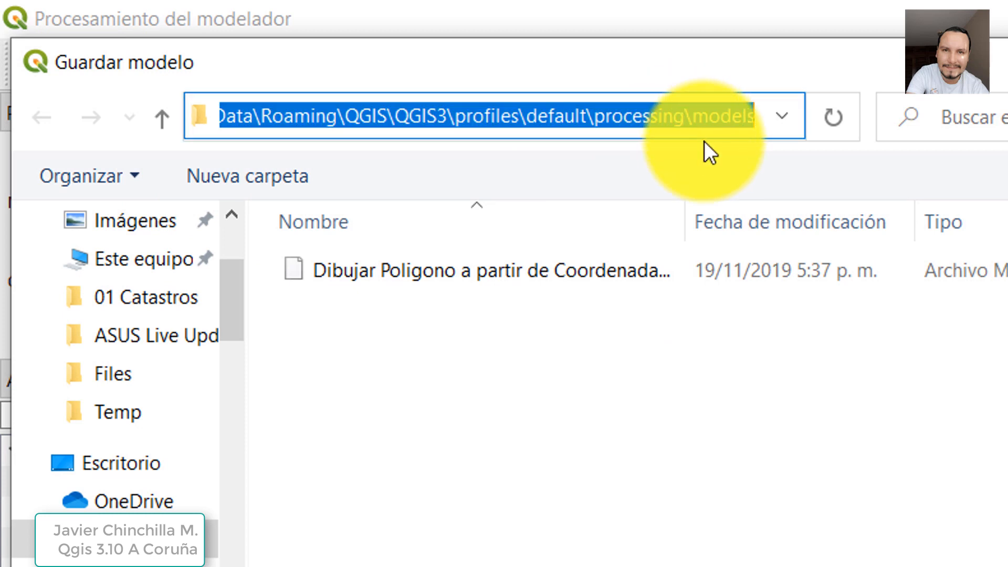
pyautogui.moveTo(872, 132); pyautogui.dragTo(973, 131)
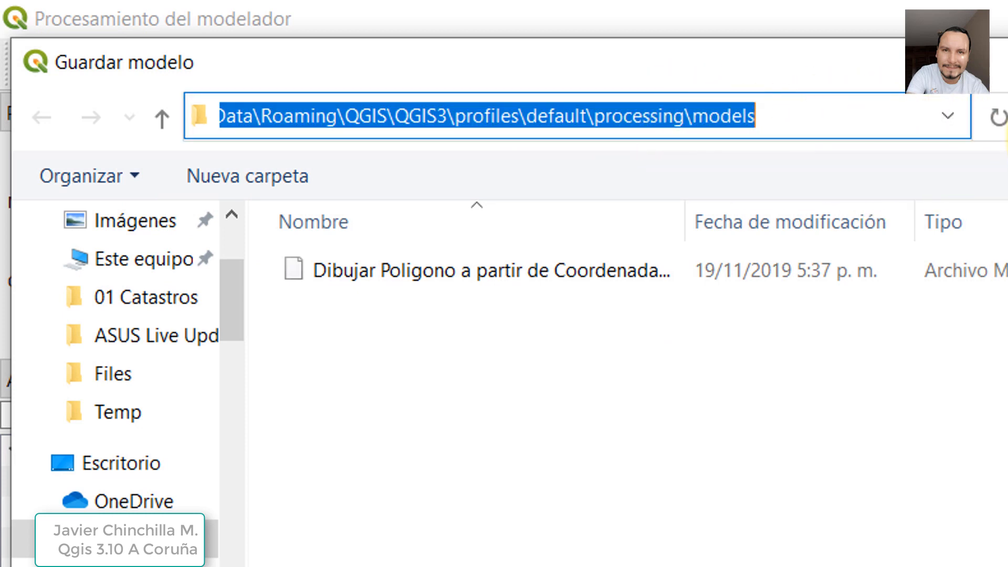
pyautogui.click(826, 116)
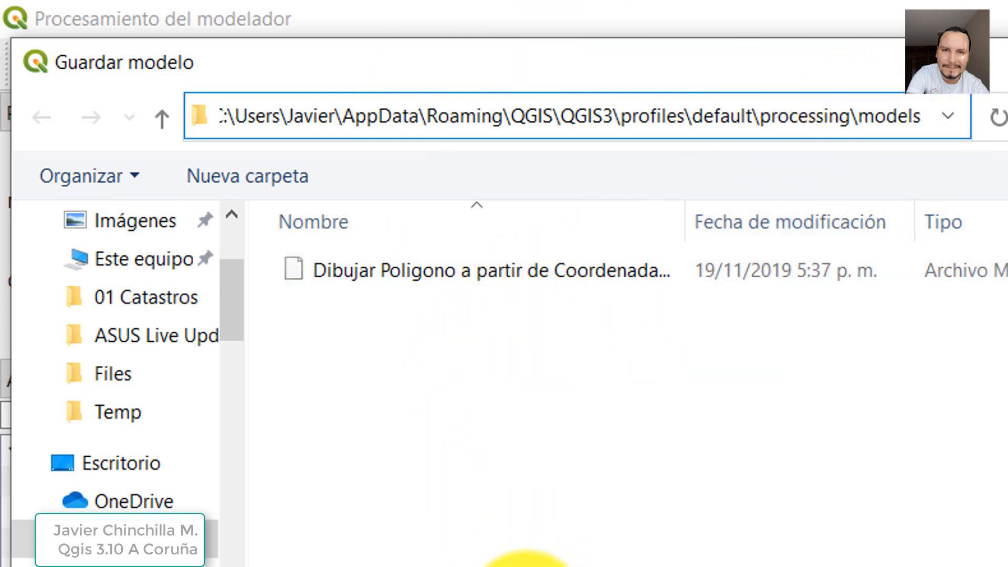
pyautogui.click(439, 283)
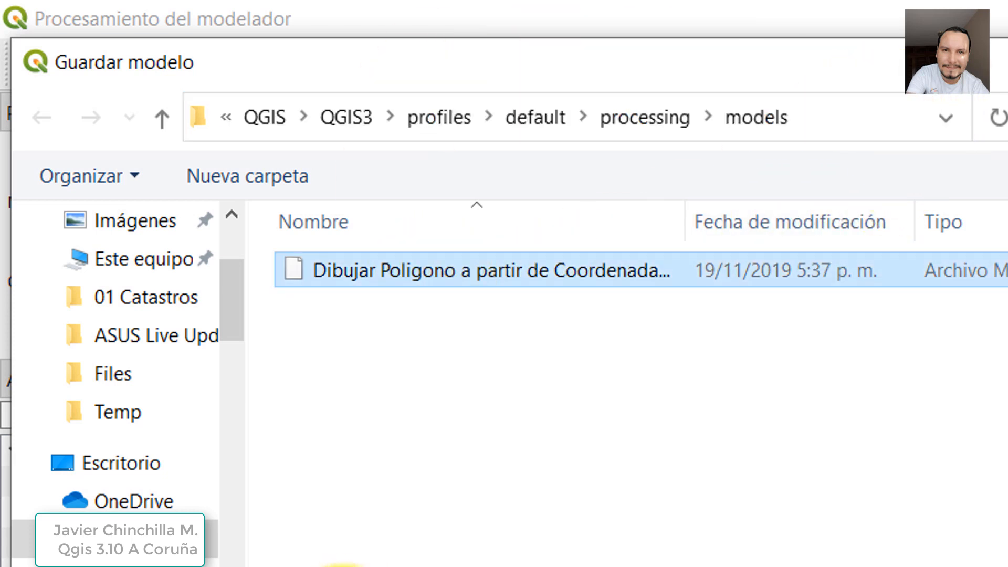
pyautogui.click(394, 470)
pyautogui.click(417, 467)
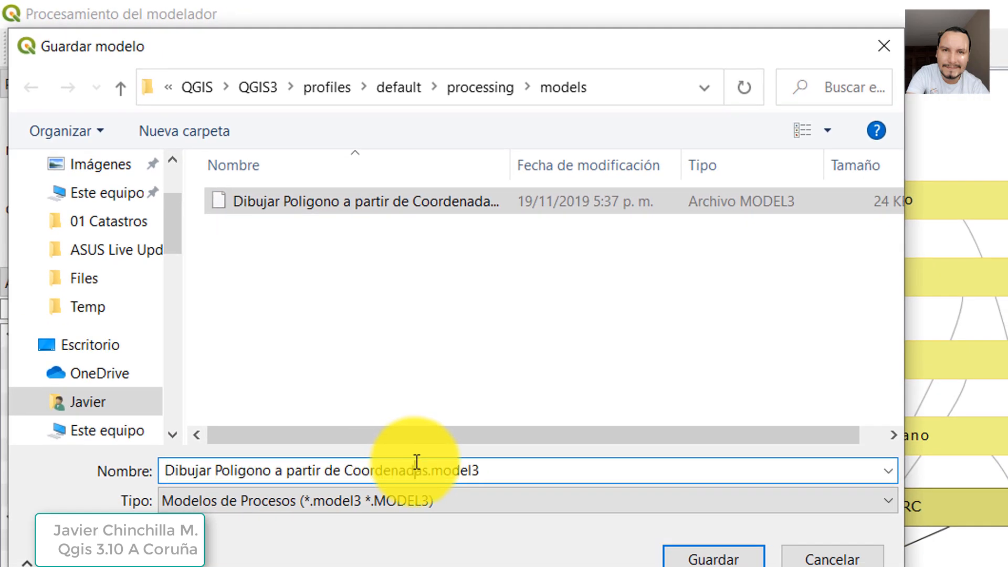
pyautogui.moveTo(430, 471); pyautogui.dragTo(679, 470)
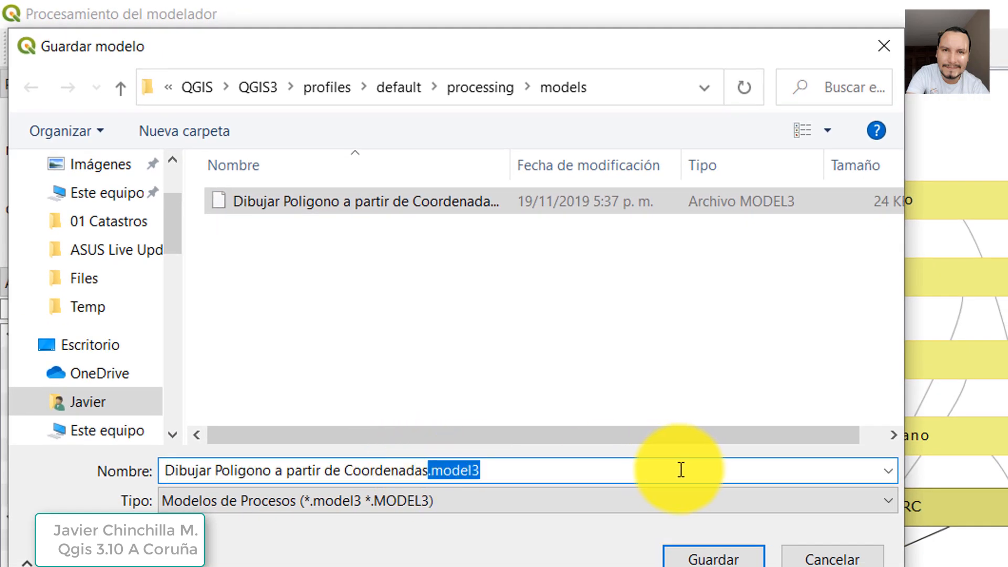
pyautogui.write('_Version2')
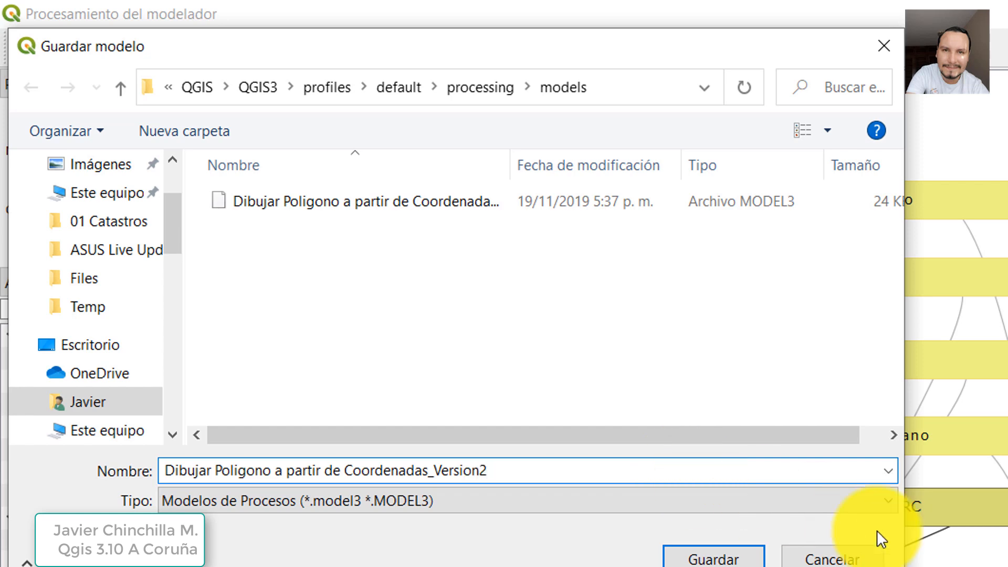
pyautogui.click(731, 558)
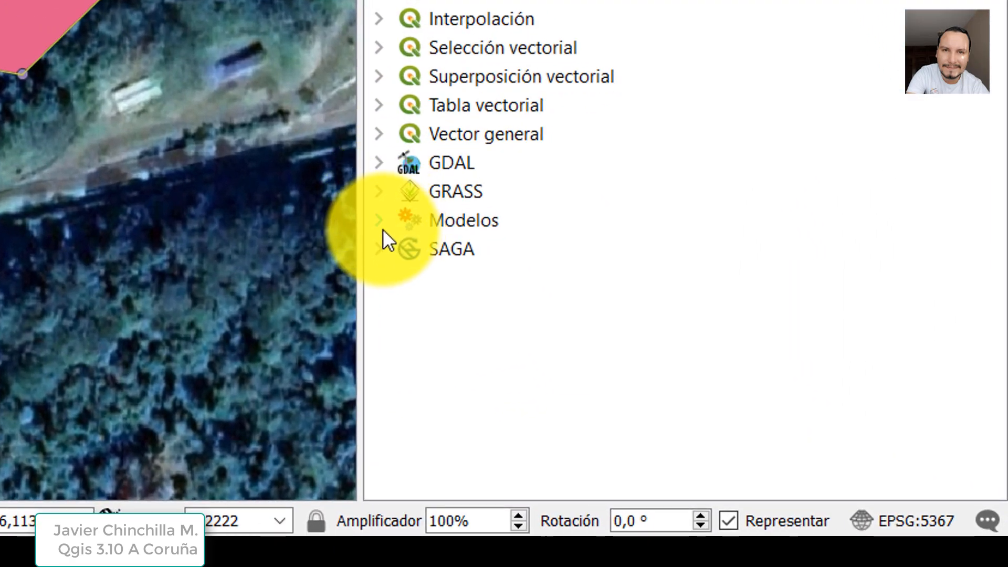
pyautogui.click(377, 218)
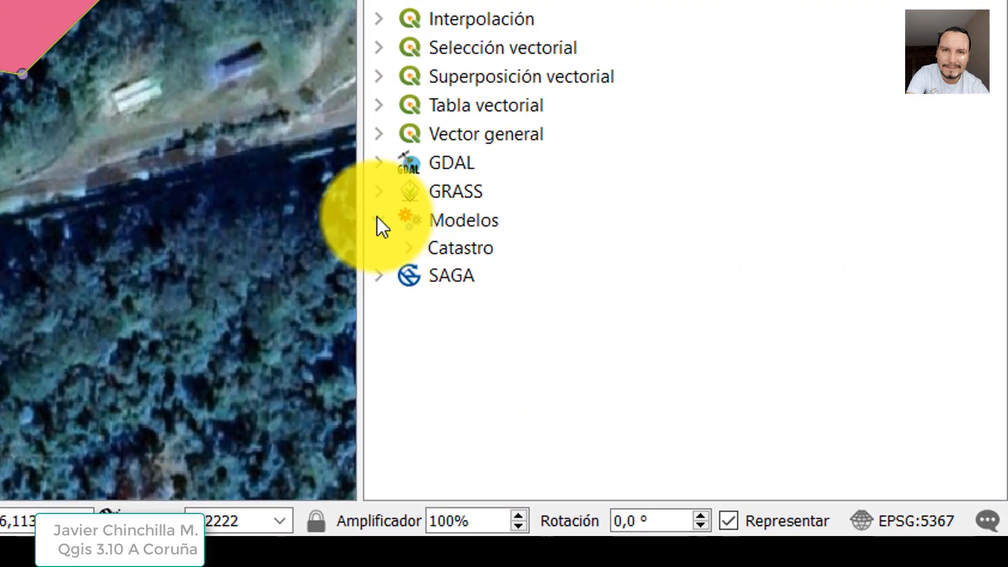
pyautogui.click(412, 250)
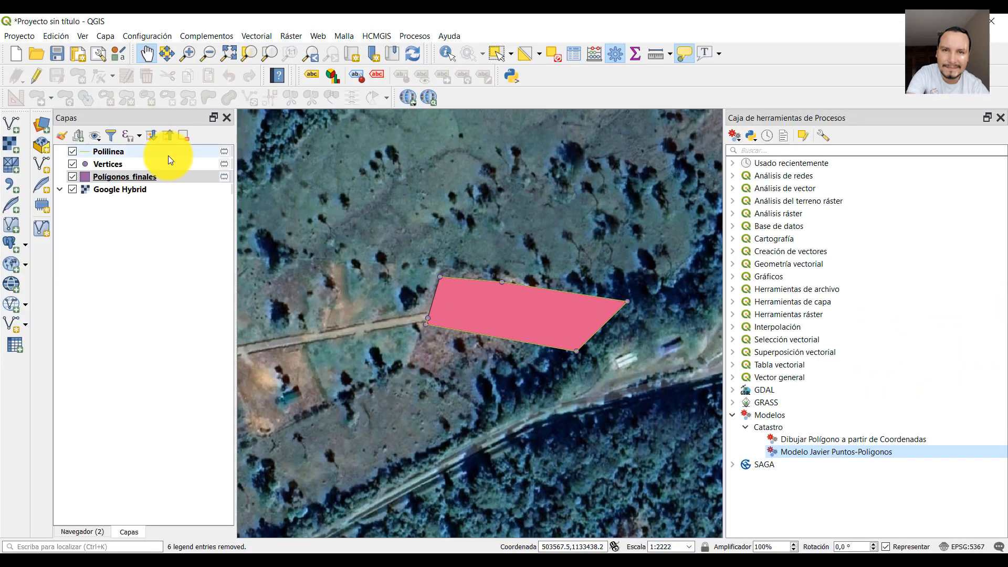
# Step: Remove the Polilinea, Vertices and Polígonos_finales layers from the project
pyautogui.keyDown('shift'); pyautogui.click(111, 152); pyautogui.keyUp('shift')
pyautogui.rightClick(111, 151)
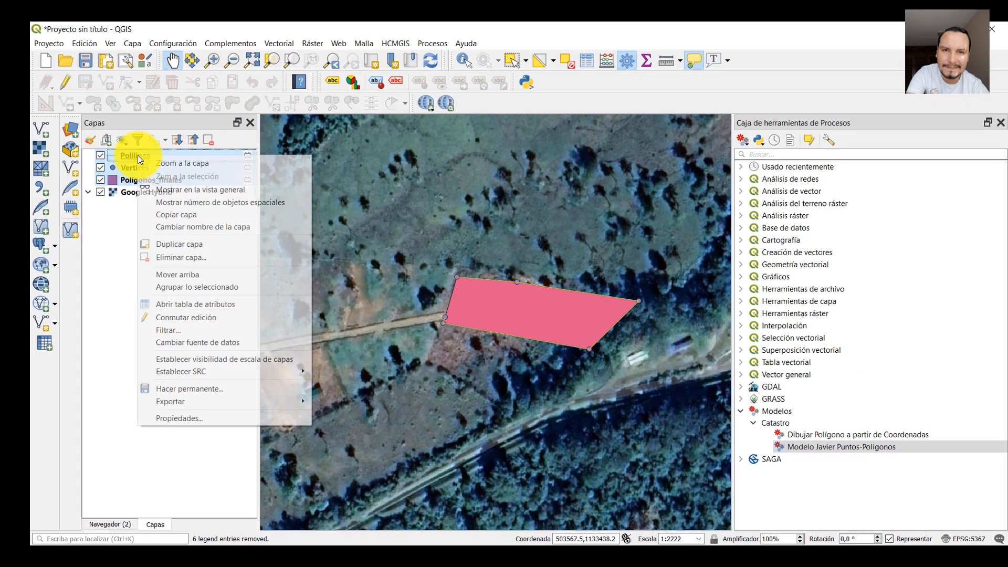
pyautogui.click(151, 302)
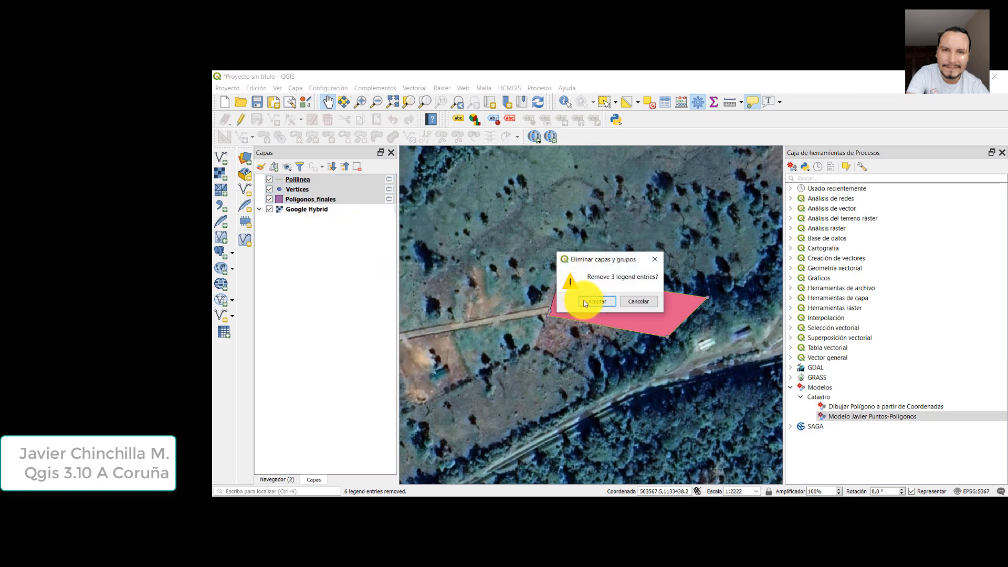
pyautogui.click(585, 304)
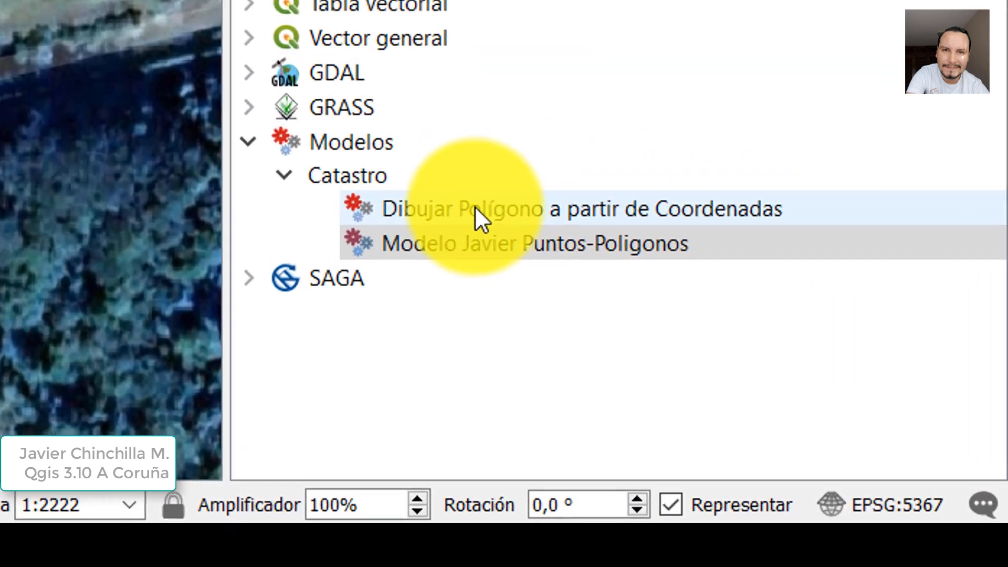
# Step: Assign the A_Plano Catastrado.qml rendering style to the Plano Catastrado output of the Dibujar Polígono a partir de Coordenadas model
pyautogui.click(855, 406)
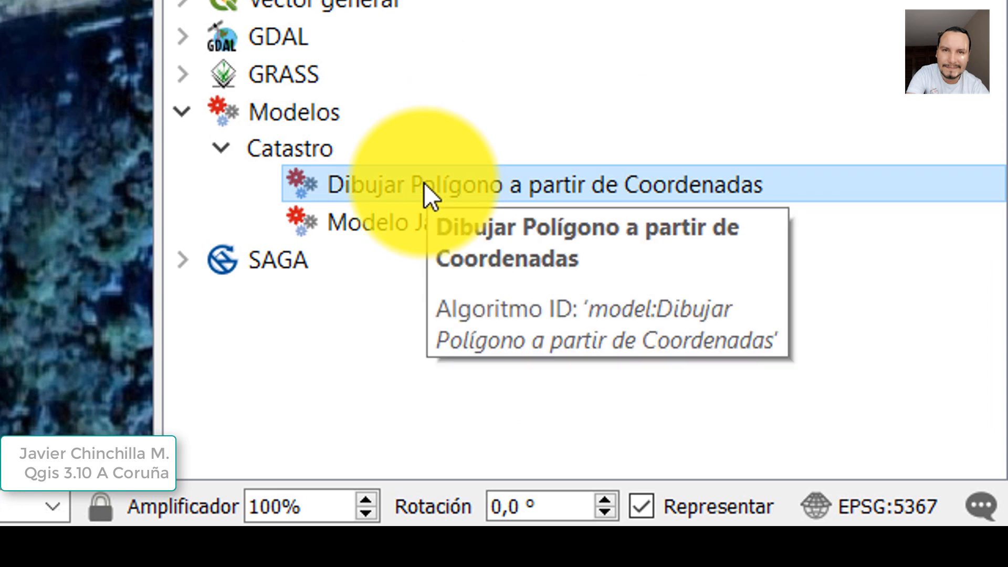
pyautogui.doubleClick(424, 182)
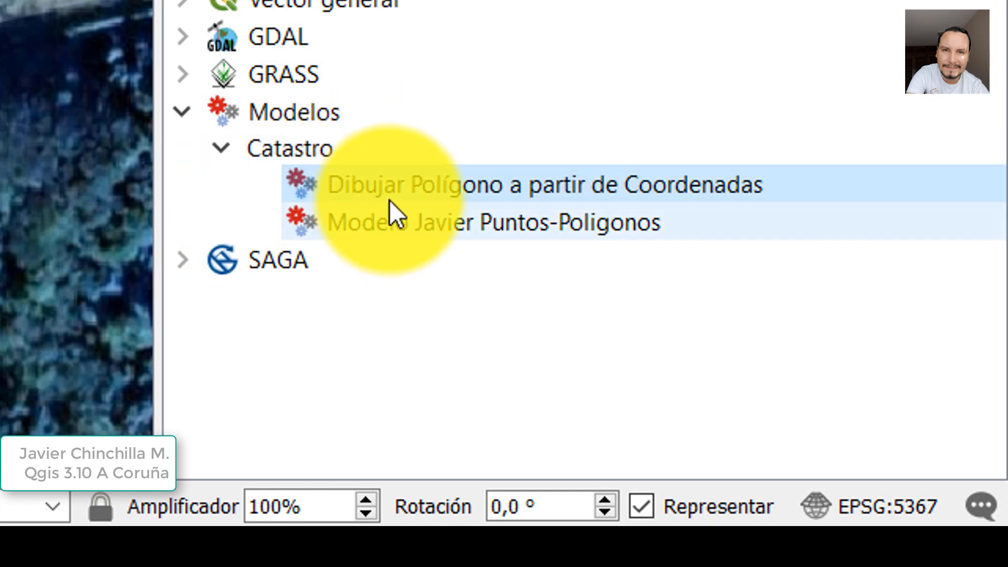
pyautogui.rightClick(388, 184)
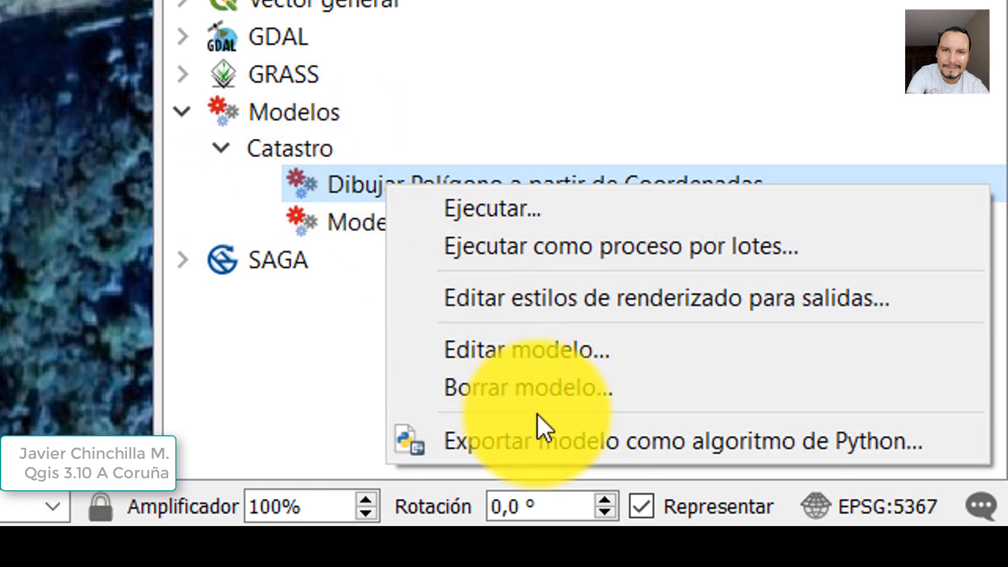
pyautogui.click(567, 298)
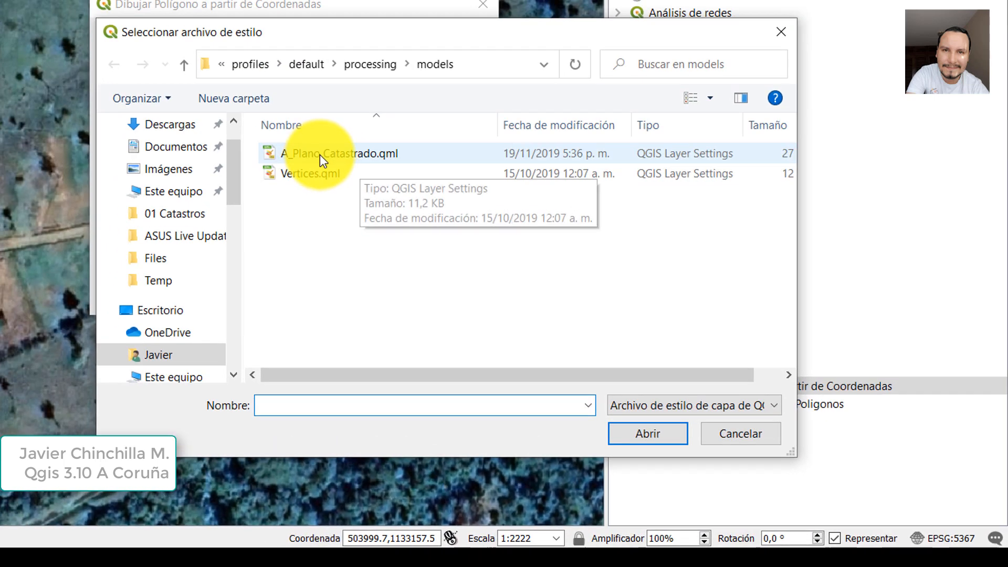
pyautogui.click(319, 154)
pyautogui.click(634, 434)
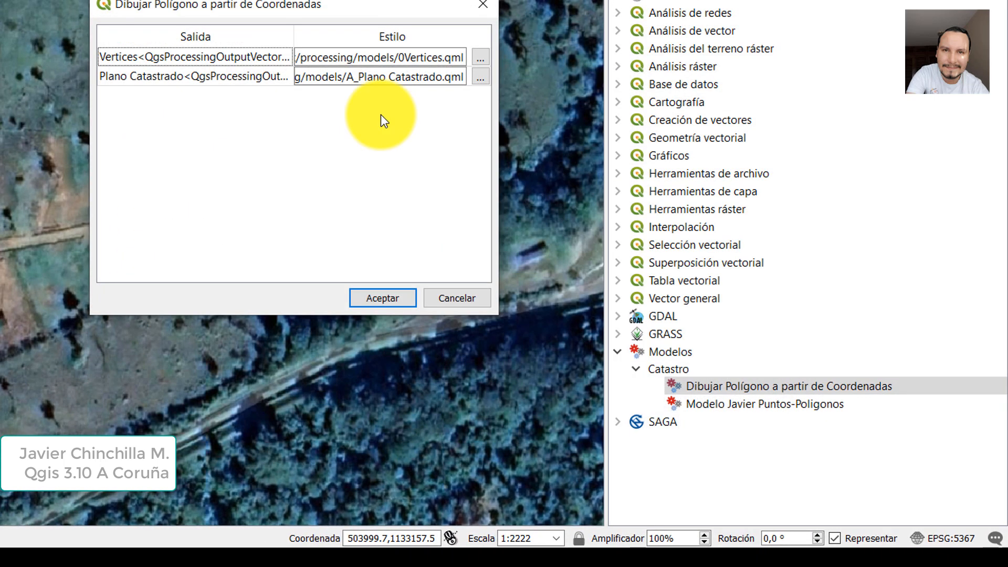
pyautogui.click(401, 297)
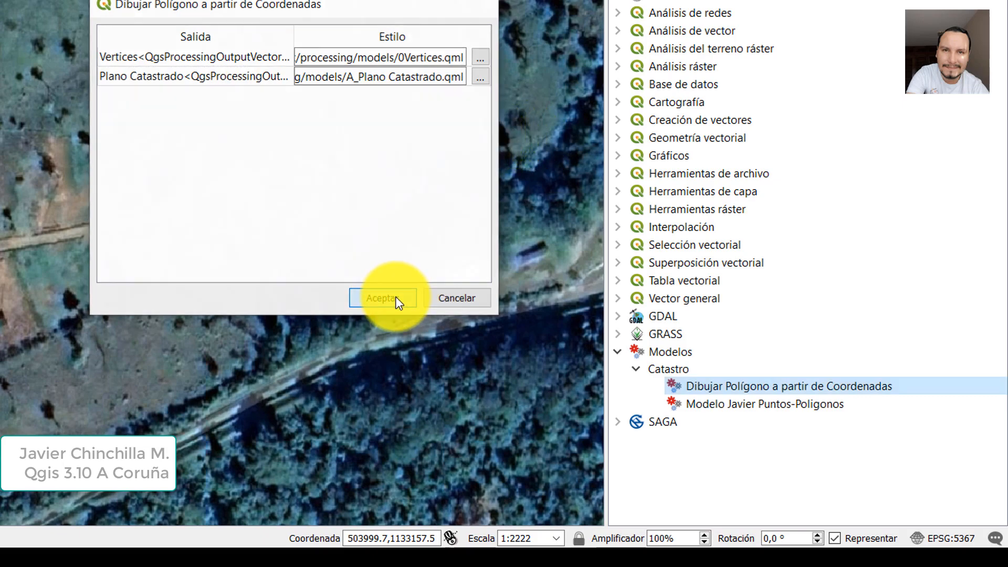
# Step: Run the Dibujar Polígono a partir de Coordenadas model on MachoteCoordenadasCRTM.xlsx with temporary output layers, and close its dialog
pyautogui.doubleClick(725, 389)
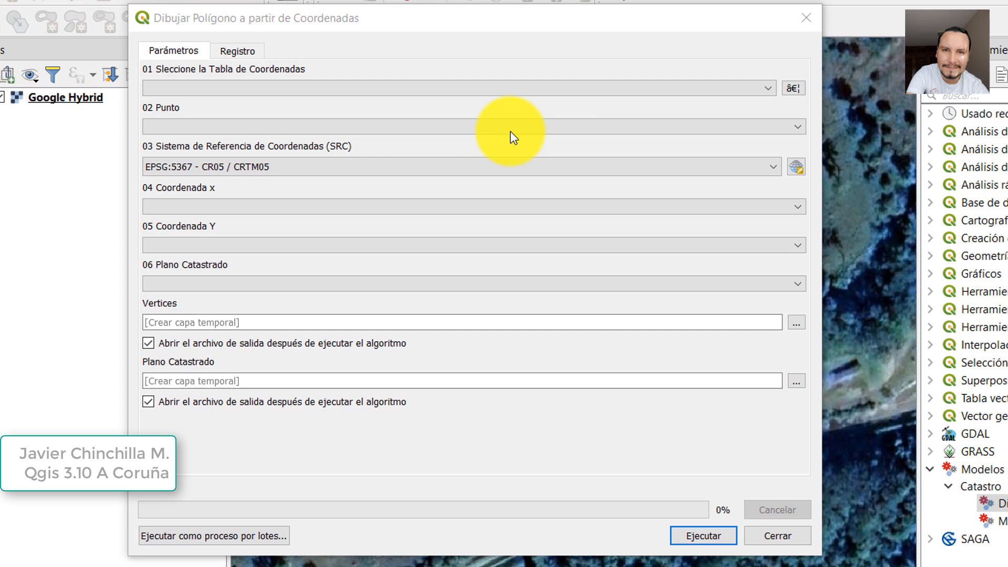
pyautogui.click(793, 88)
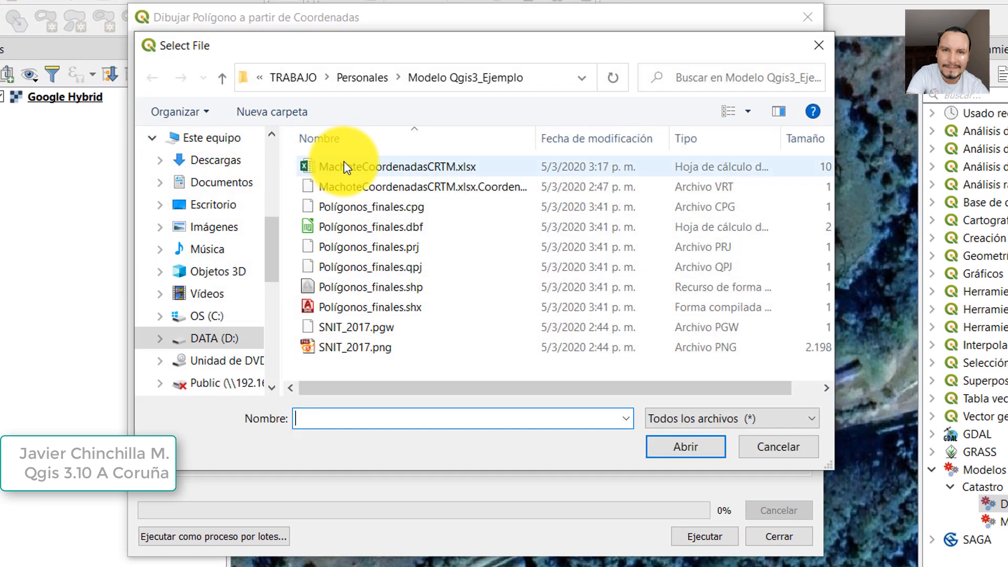
pyautogui.click(361, 167)
pyautogui.click(647, 445)
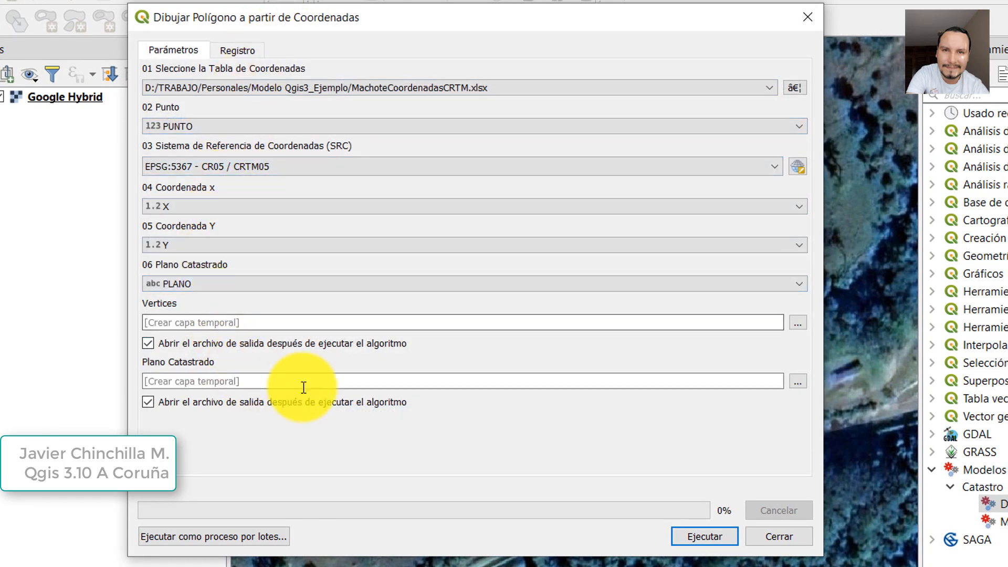
pyautogui.click(701, 537)
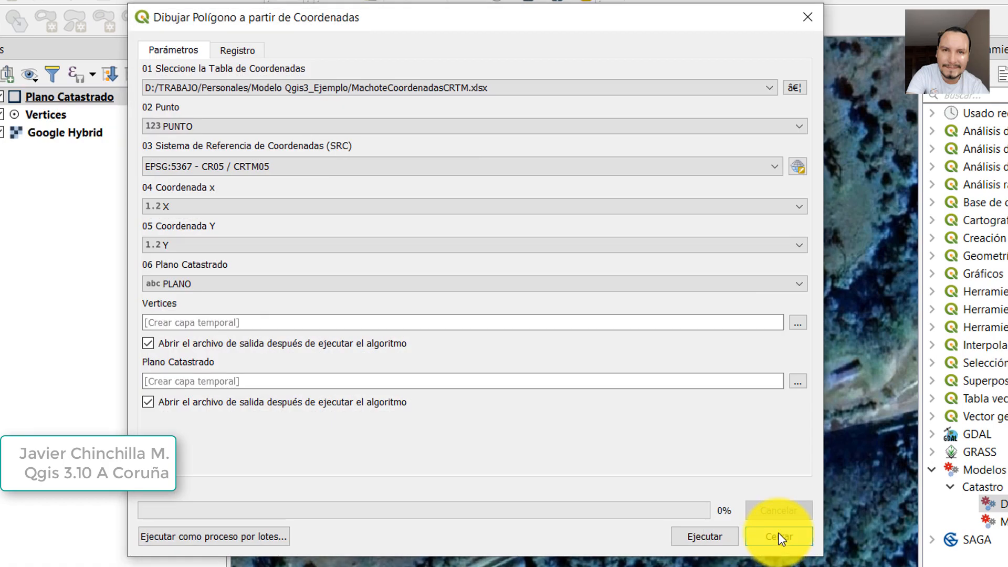
pyautogui.click(779, 536)
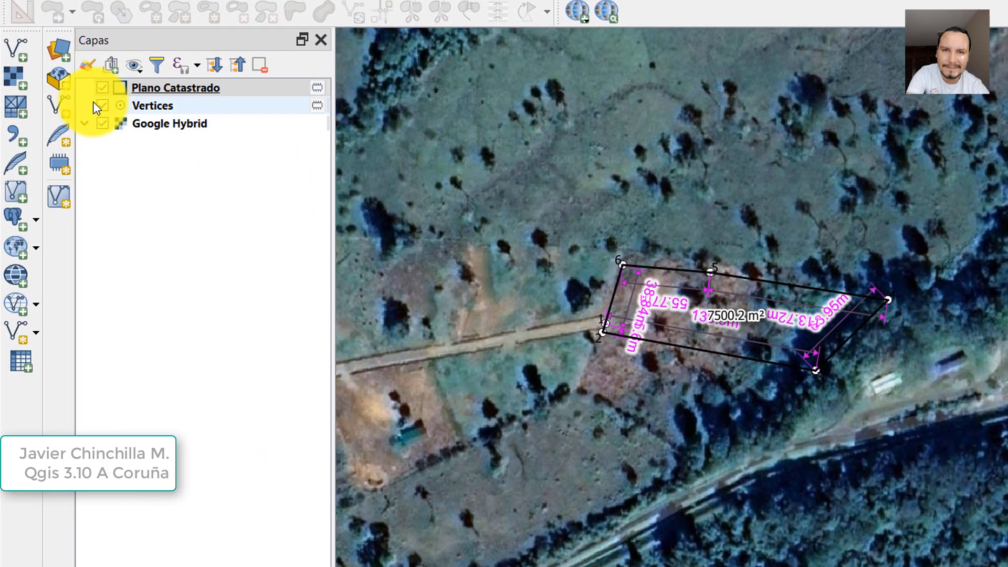
# Step: Examine the small parcel's drawing with Vertices and Google Hybrid hidden, and against the Google Hybrid imagery turned back on
pyautogui.click(4, 112)
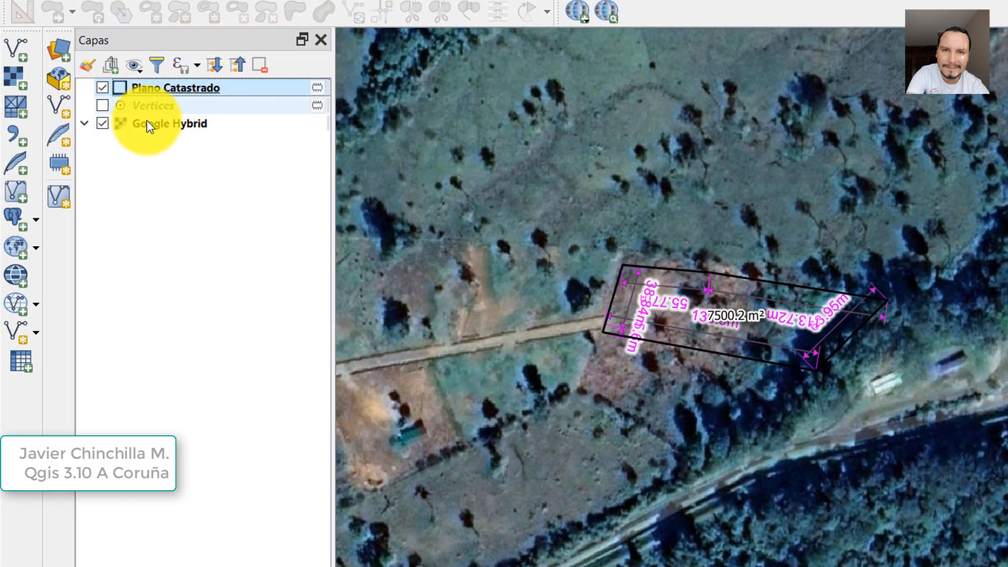
pyautogui.click(102, 123)
pyautogui.scroll(-2, 756, 294)
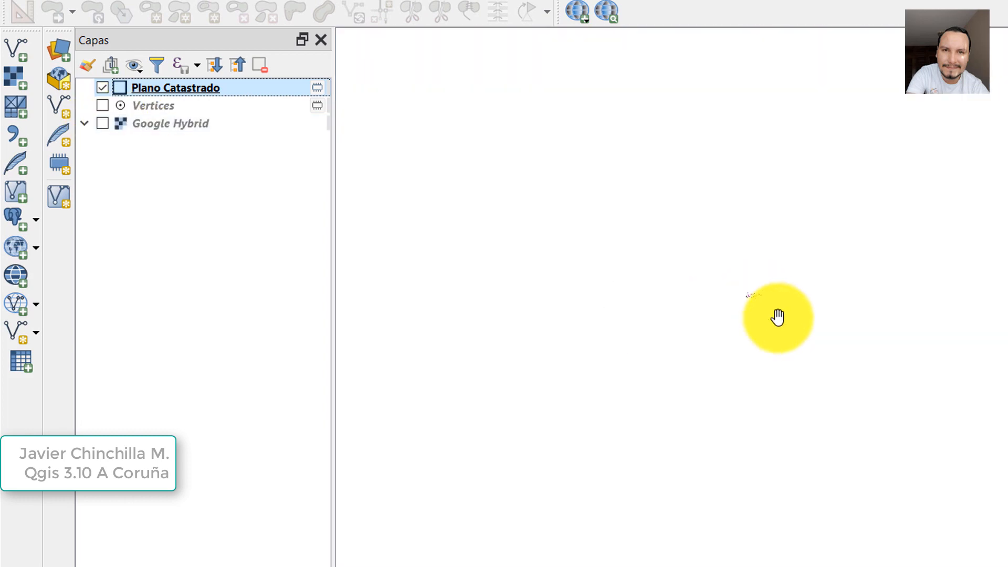
pyautogui.scroll(-1, 843, 360)
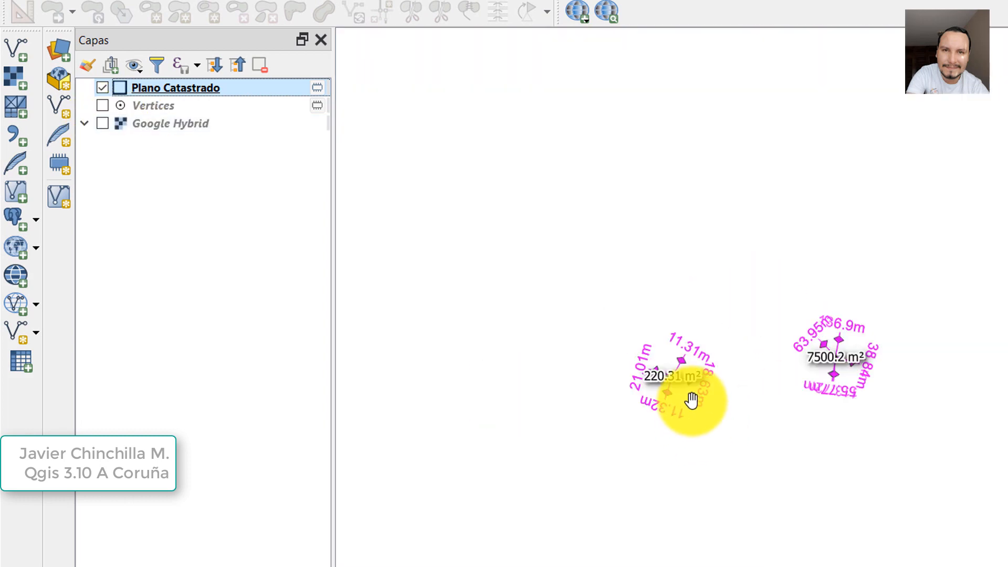
pyautogui.scroll(3, 688, 401)
pyautogui.scroll(2, 658, 216)
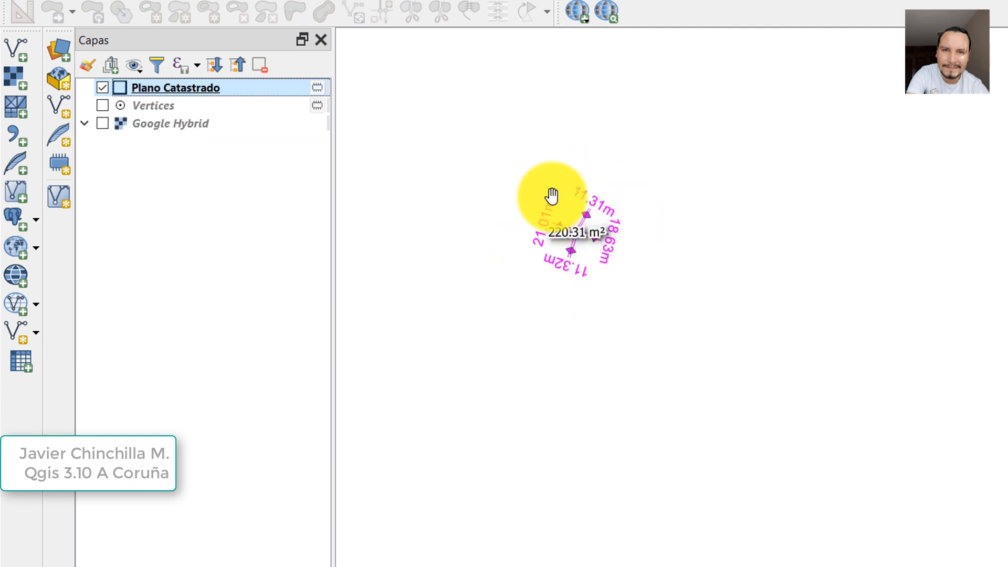
pyautogui.scroll(2, 593, 194)
pyautogui.scroll(2, 612, 189)
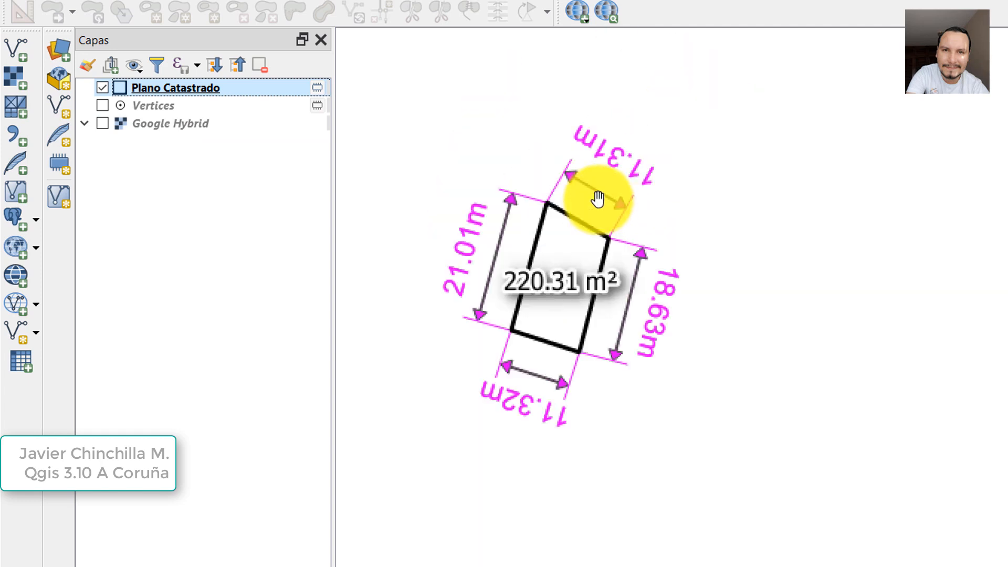
pyautogui.click(102, 124)
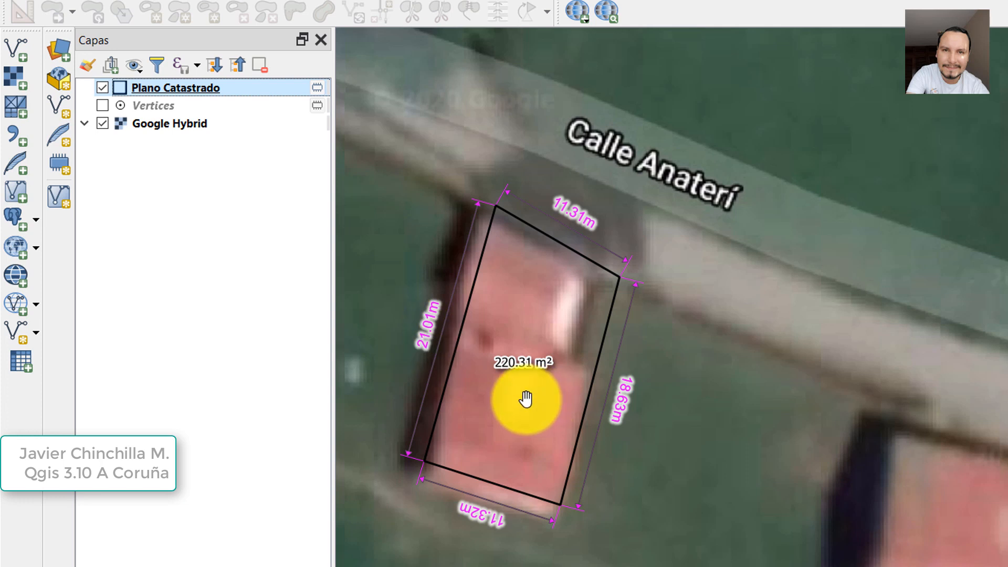
pyautogui.moveTo(525, 401); pyautogui.dragTo(583, 354)
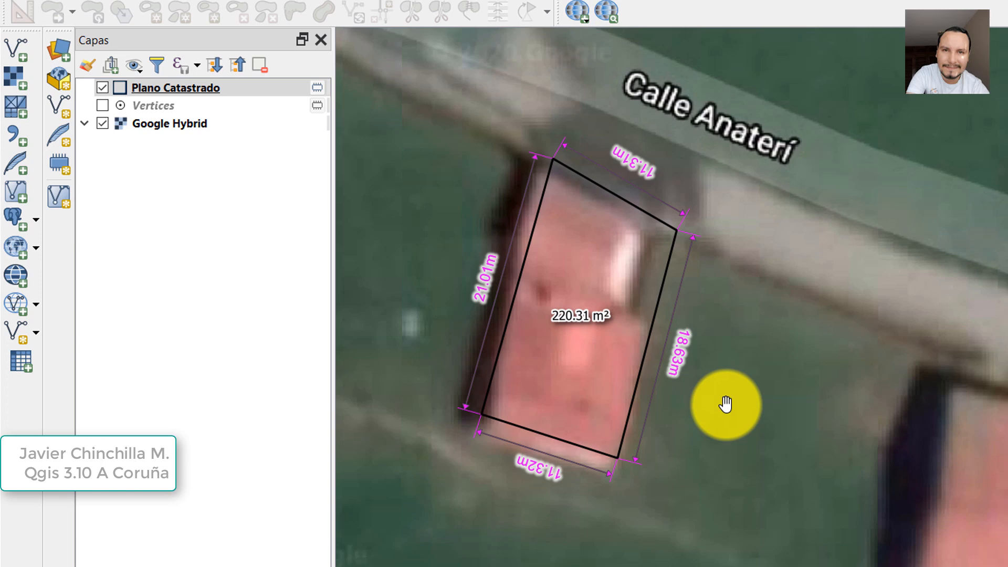
# Step: Examine the geometry generator expression in the Plano Catastrado layer's symbology and leave the properties without changes
pyautogui.rightClick(195, 94)
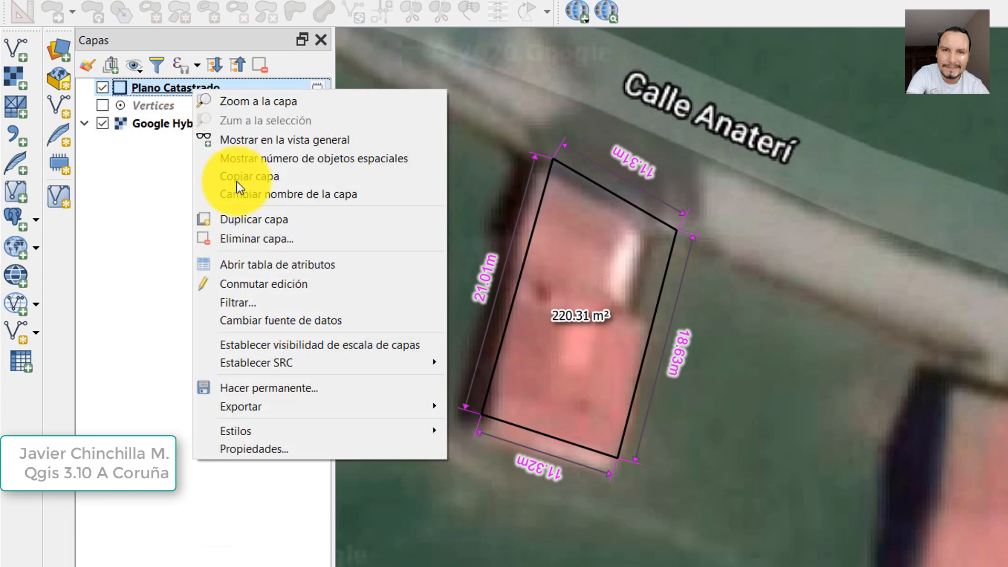
pyautogui.click(275, 444)
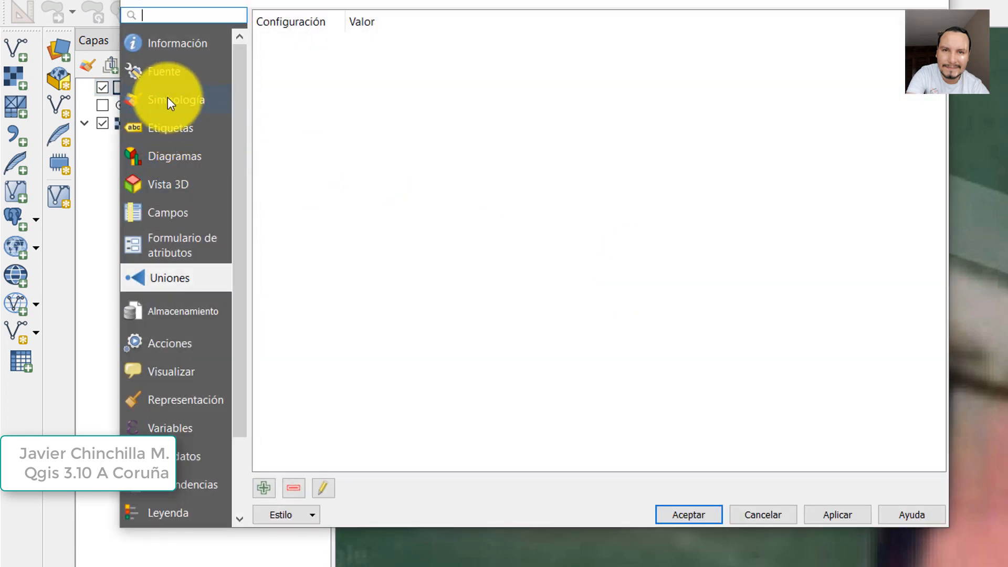
pyautogui.click(159, 105)
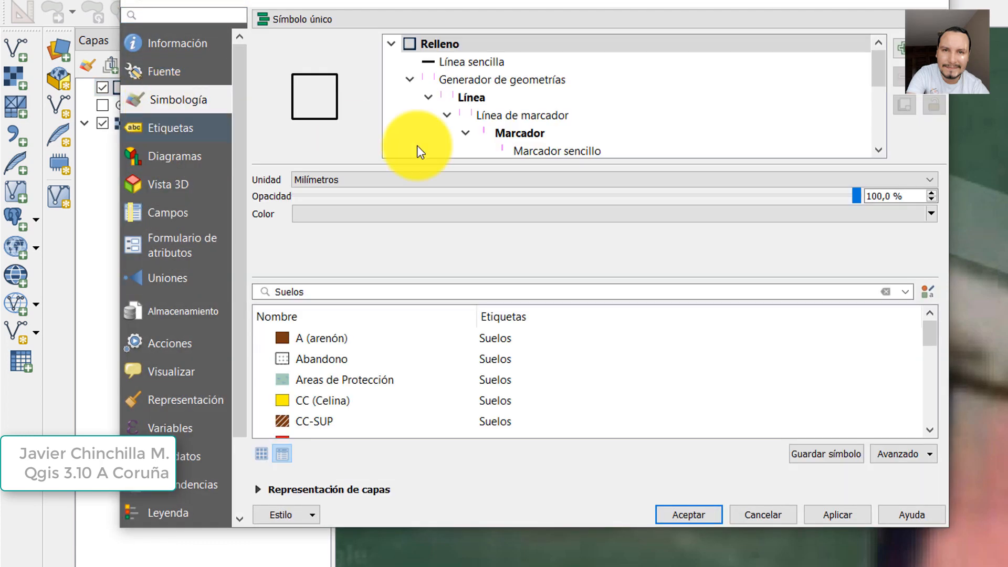
pyautogui.click(523, 81)
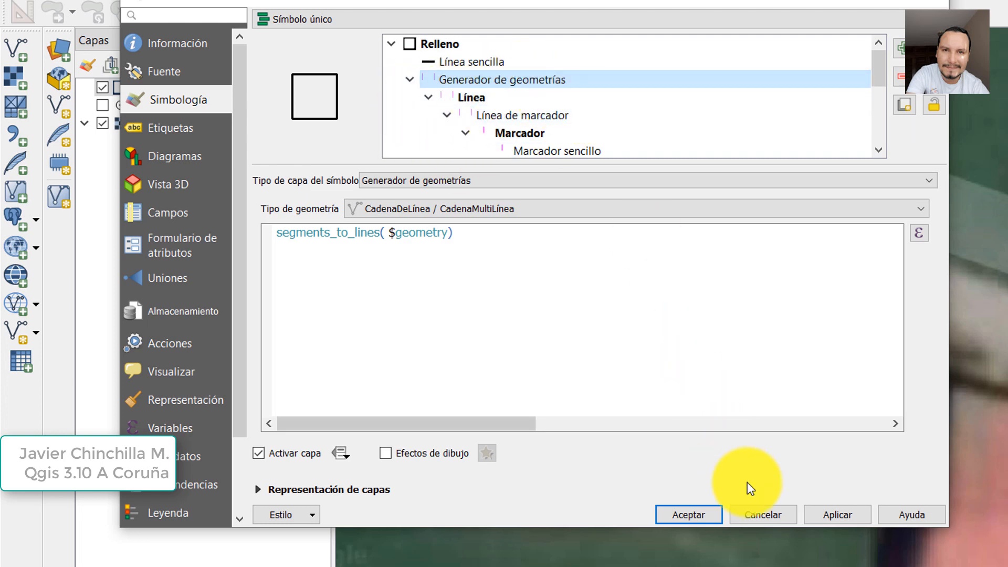
pyautogui.click(764, 509)
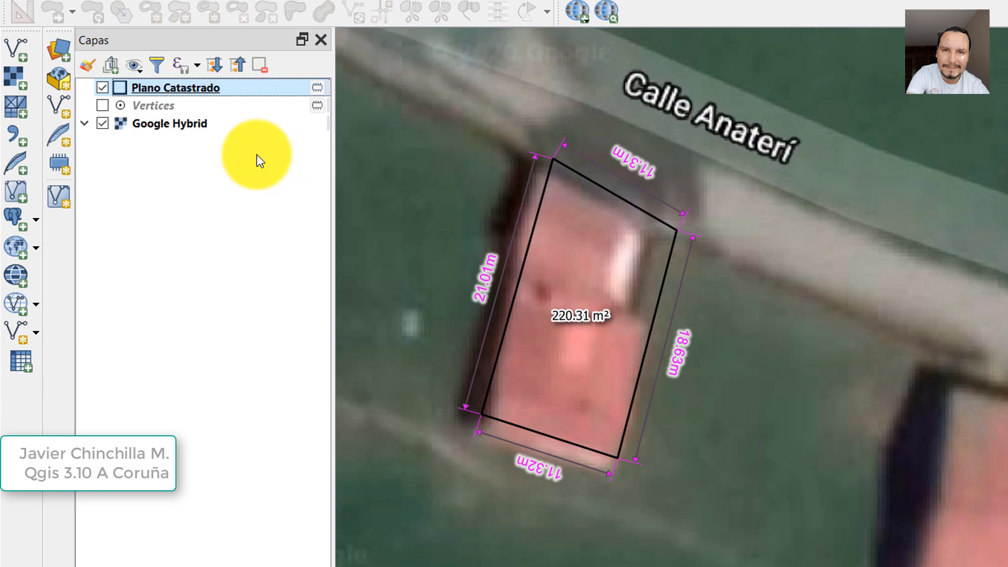
# Step: Move the Vertices layer above Plano Catastrado, make it visible, and toggle the Plano Catastrado layer off and on
pyautogui.moveTo(130, 99)
pyautogui.mouseDown()
pyautogui.moveTo(153, 84)
pyautogui.moveTo(128, 87)
pyautogui.mouseUp()
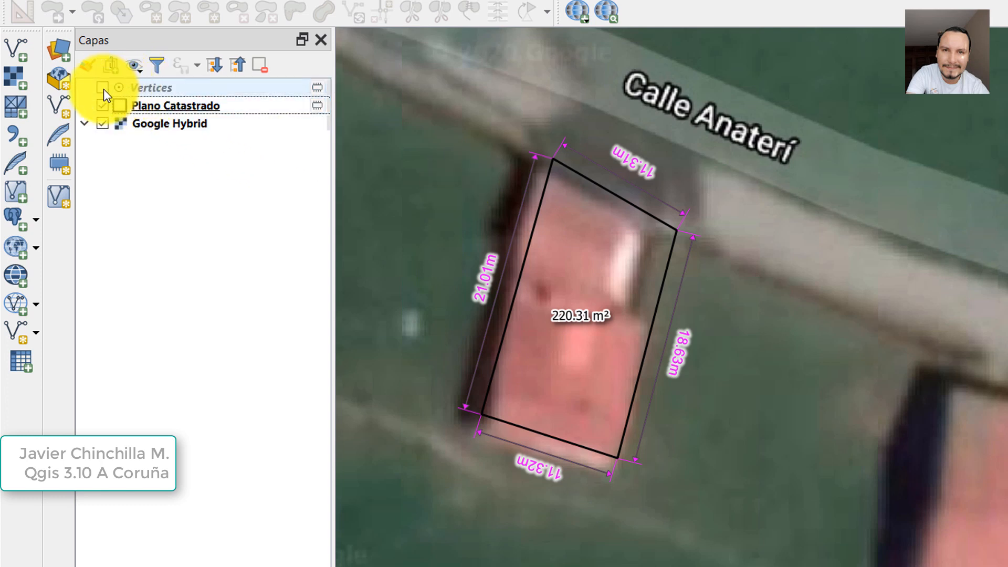
pyautogui.click(102, 87)
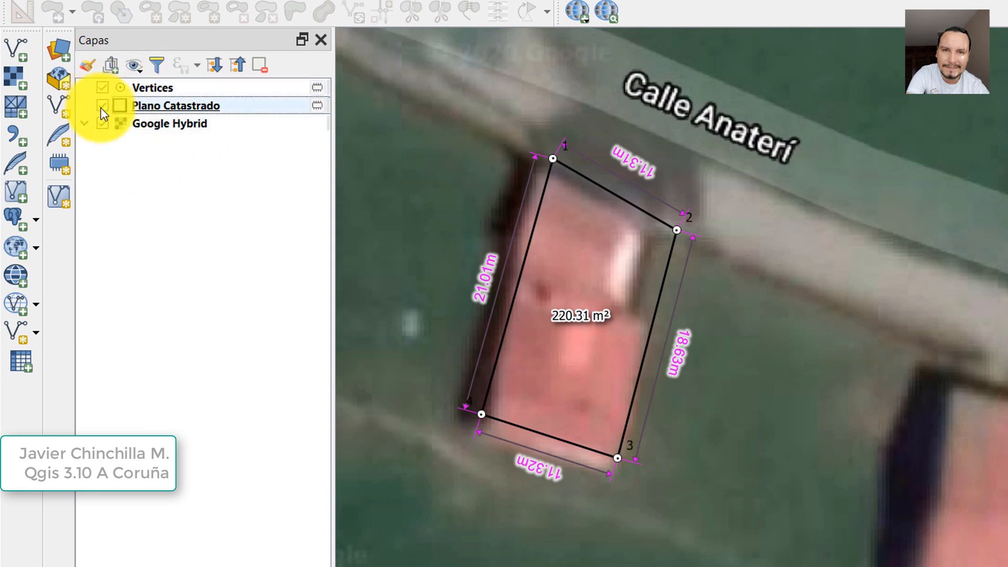
pyautogui.click(102, 106)
pyautogui.click(101, 106)
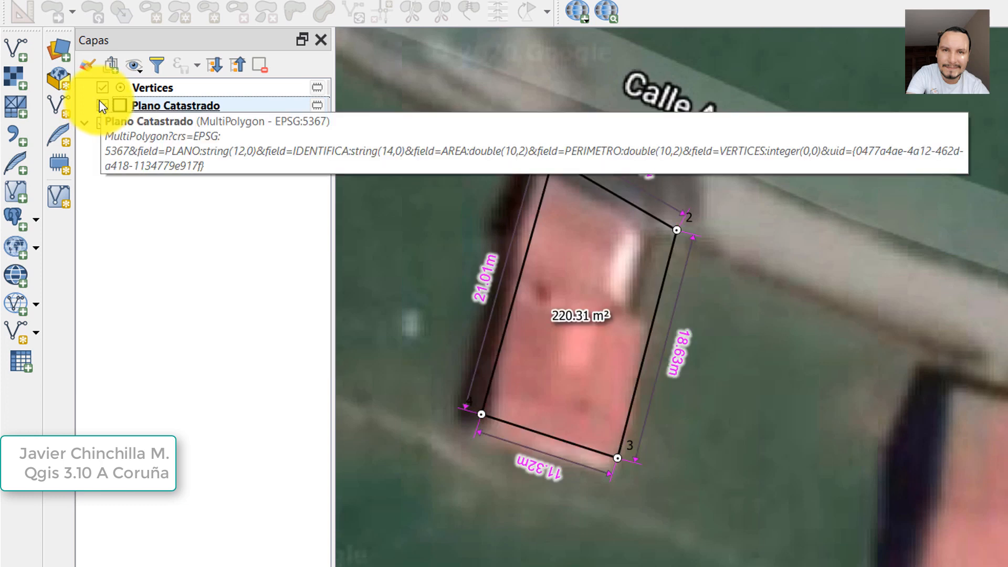
# Step: Hide the Google Hybrid layer and inspect the larger six-vertex parcel with its vertex numbers and side dimensions
pyautogui.scroll(-8, 515, 306)
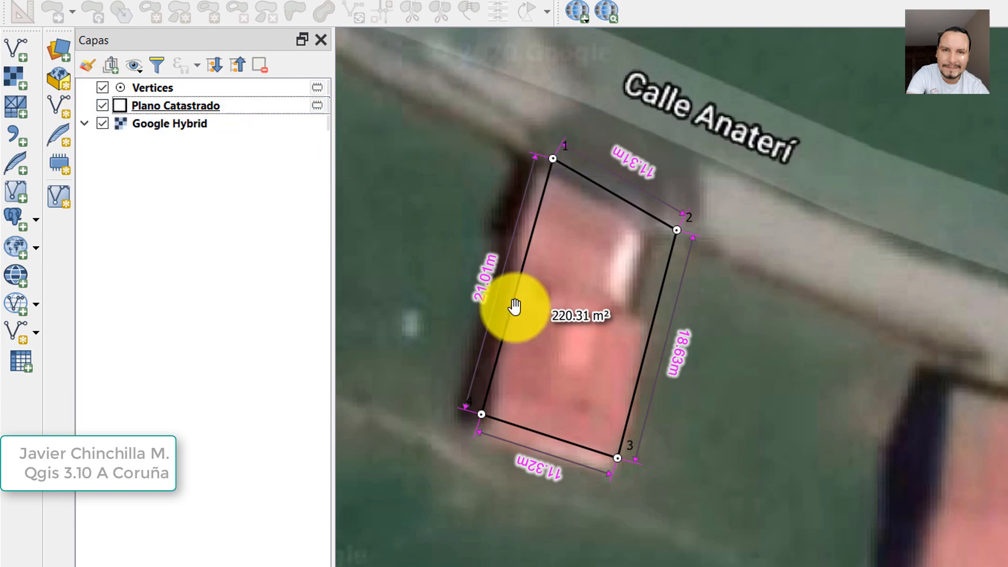
pyautogui.scroll(-3, 496, 306)
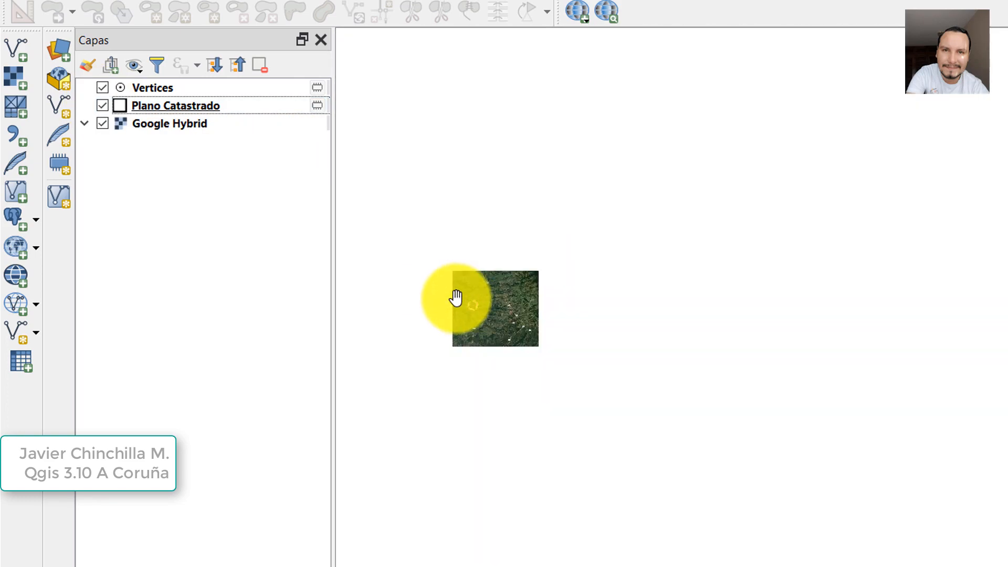
pyautogui.scroll(5, 798, 326)
pyautogui.scroll(6, 692, 195)
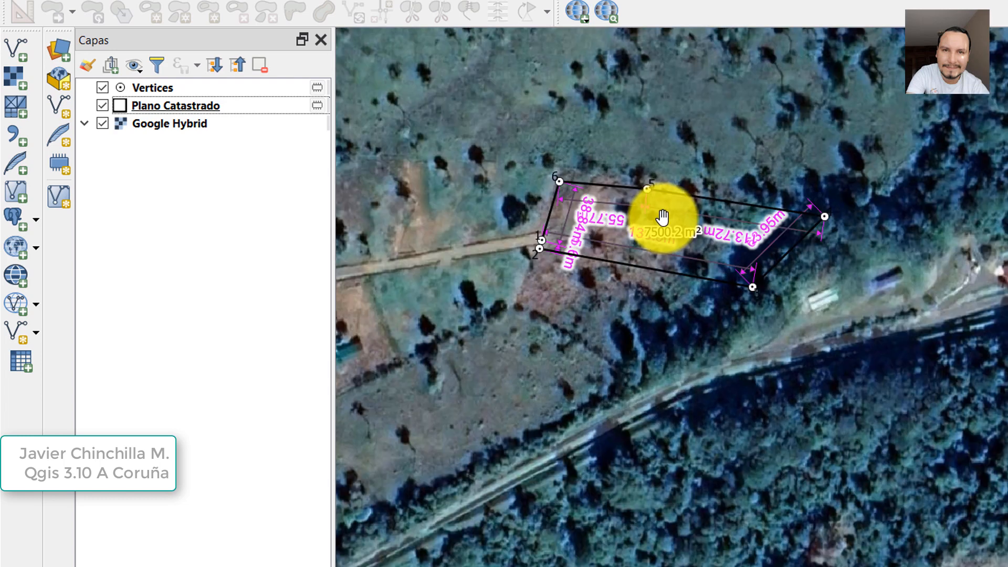
pyautogui.click(104, 123)
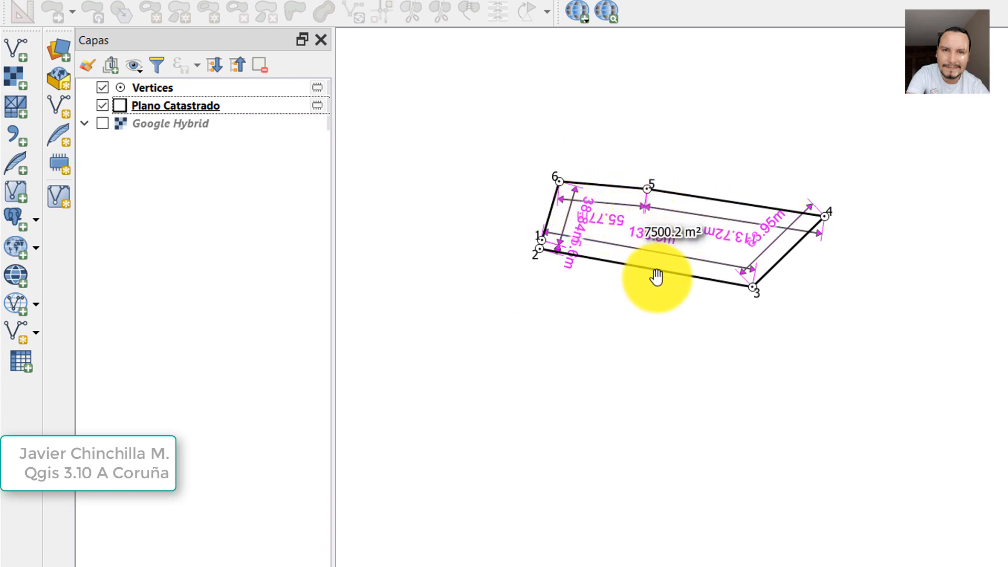
pyautogui.scroll(1, 664, 230)
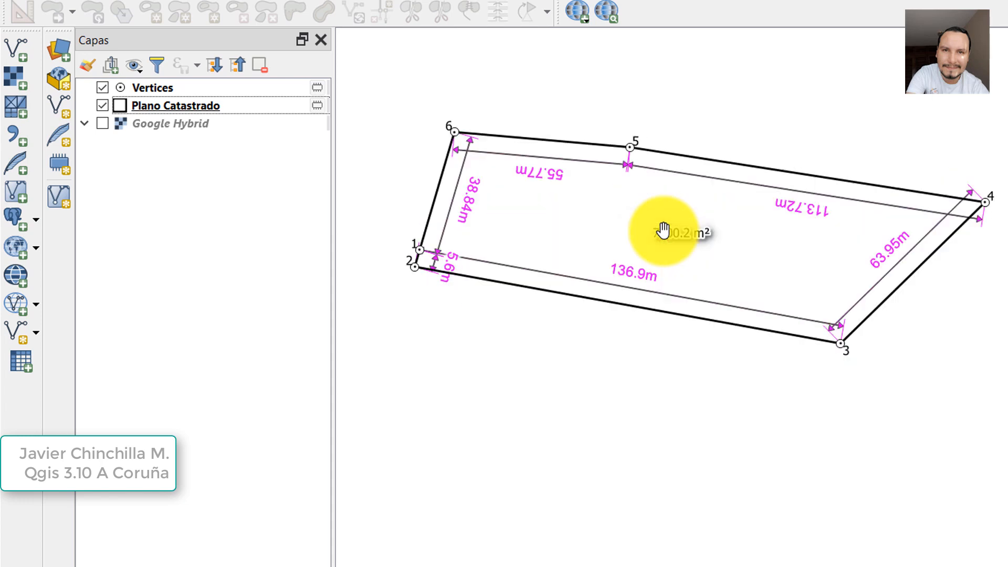